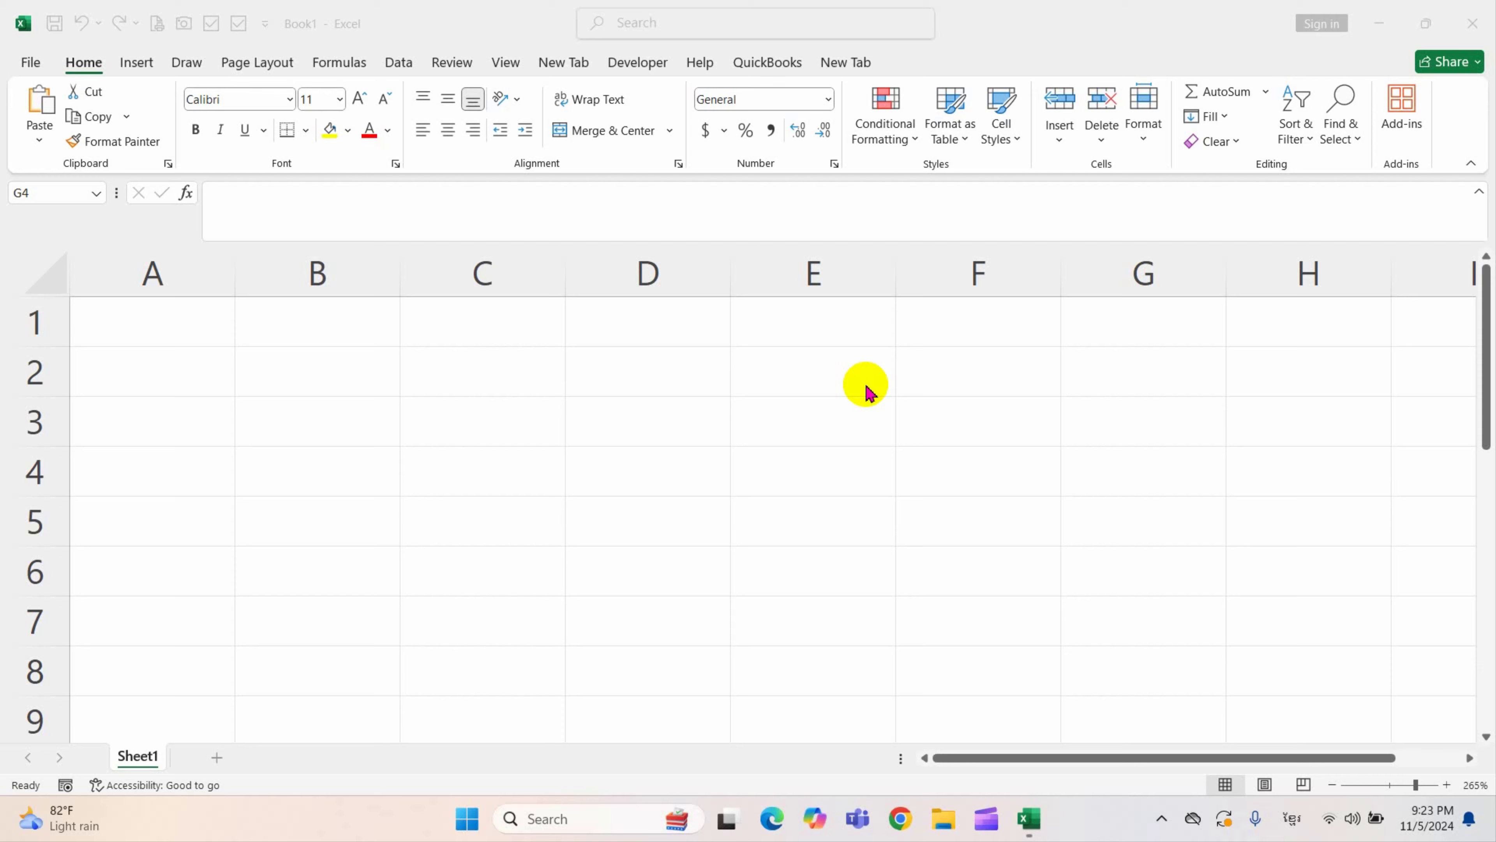
# - Look over the row-2 cells B2:G2, then settle on cell B1 for the title
pyautogui.click(807, 384)
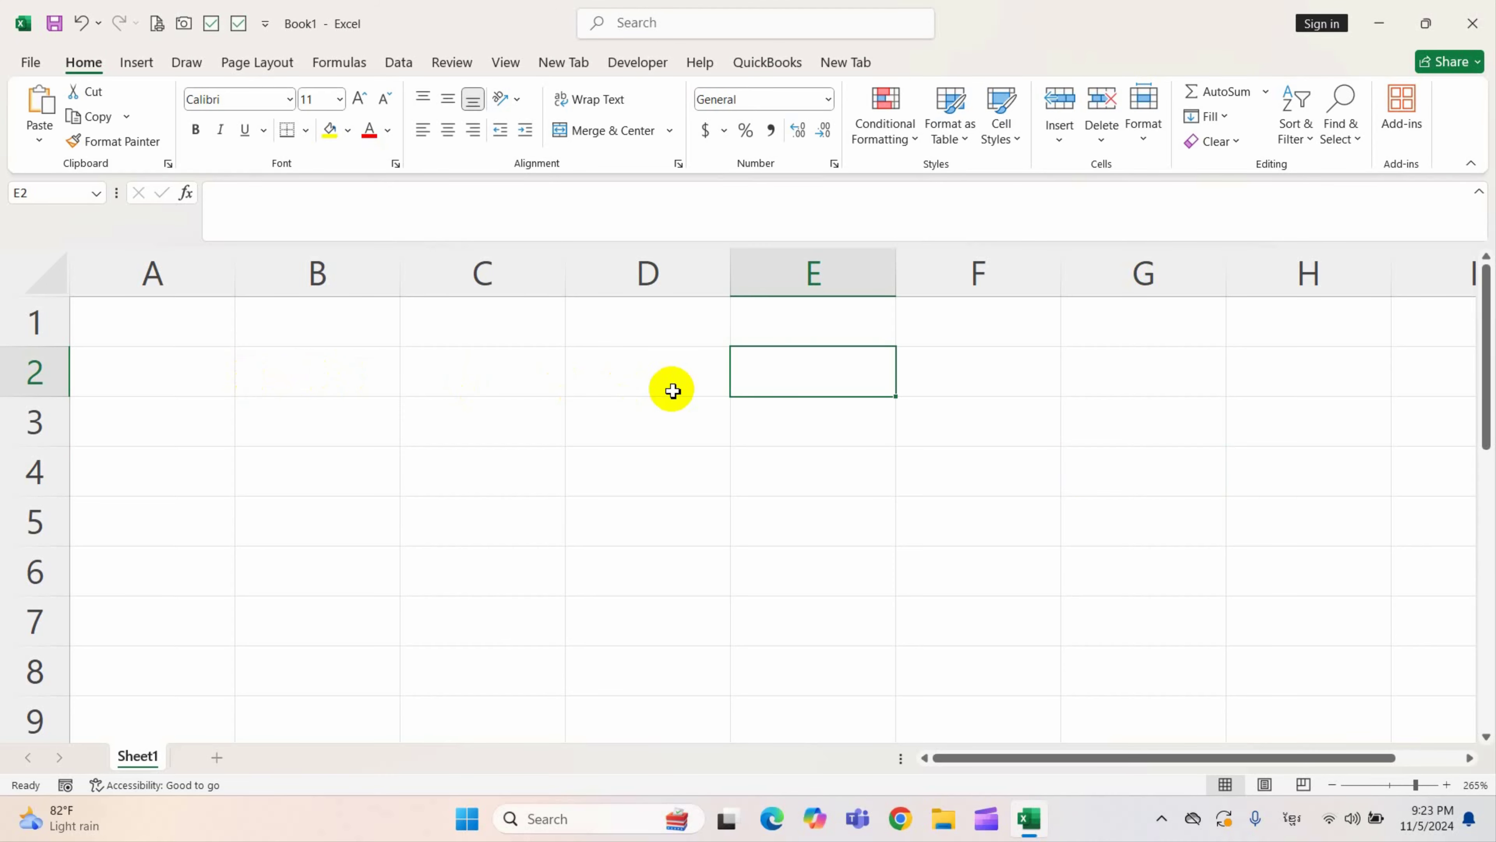
pyautogui.moveTo(290, 386)
pyautogui.mouseDown()
pyautogui.moveTo(1168, 385)
pyautogui.moveTo(1169, 524)
pyautogui.mouseUp()
pyautogui.click(1011, 425)
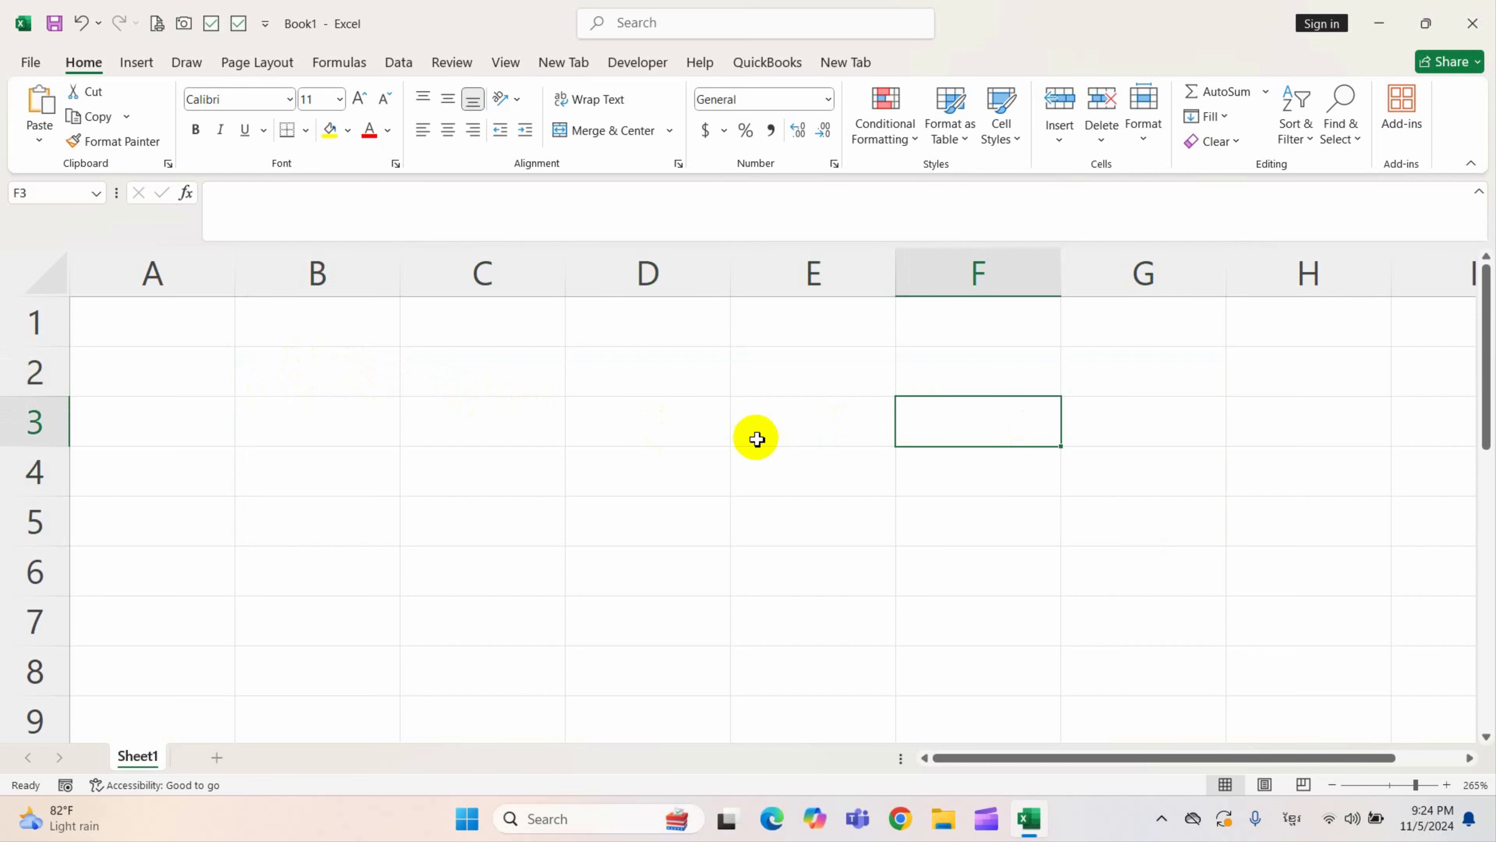
pyautogui.click(341, 377)
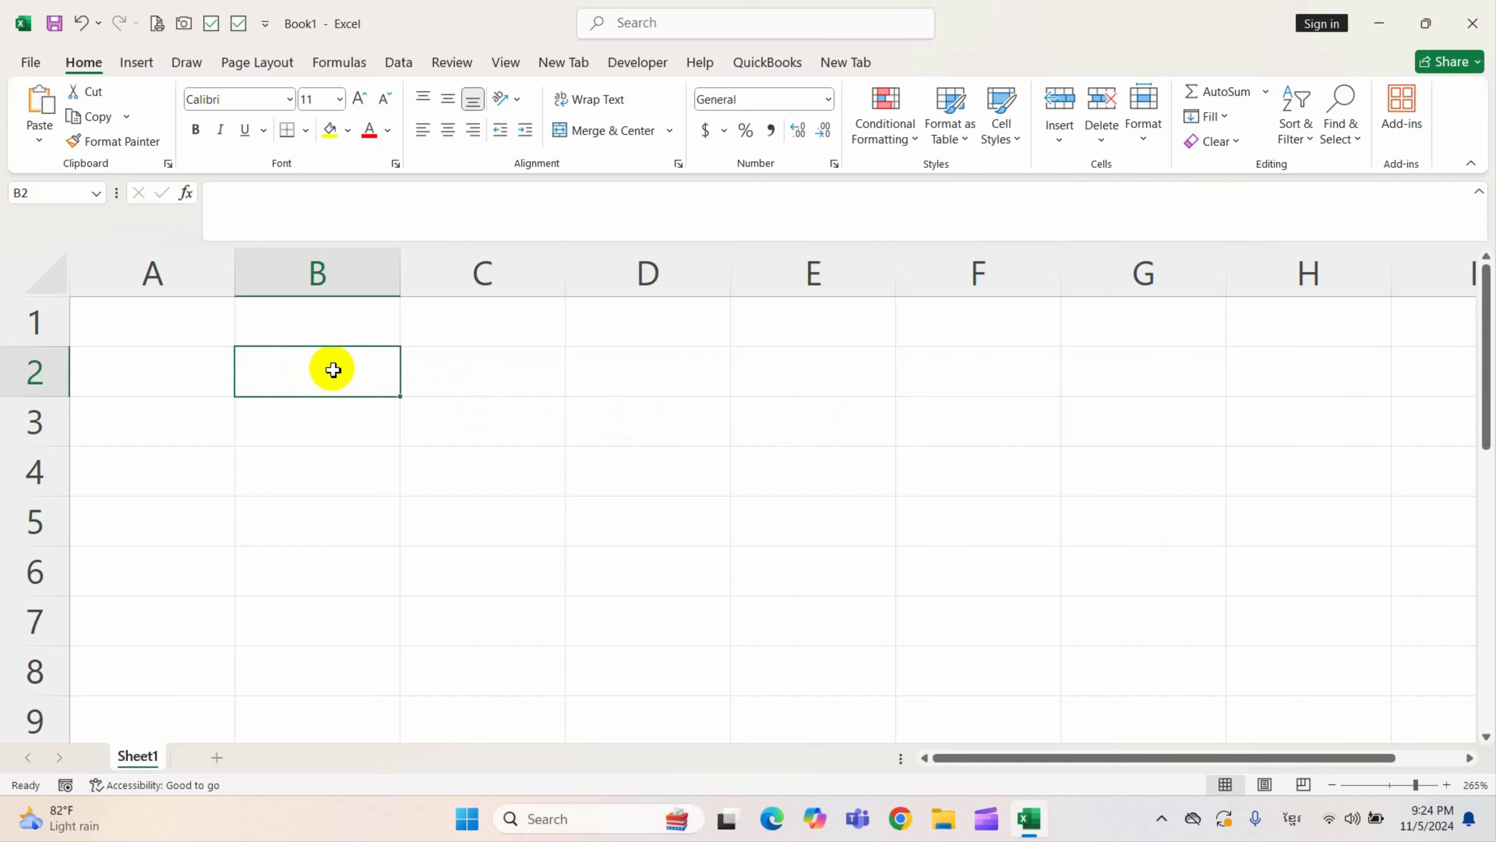
pyautogui.click(353, 335)
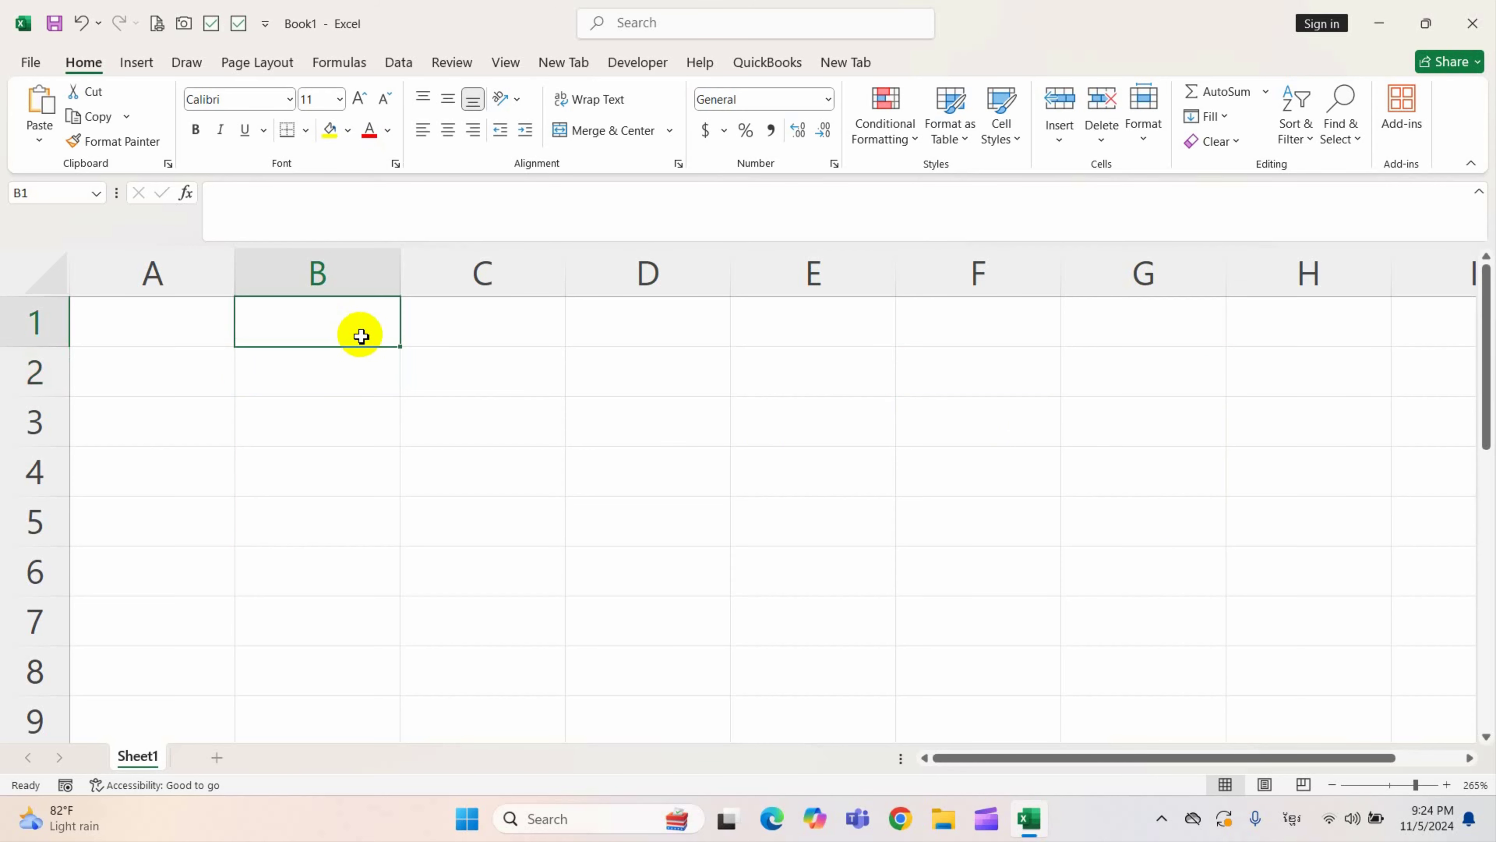
# - Type the Khmer expense-table title about the meeting and gifts to orphans into B1, fixing typos
pyautogui.write('រ')
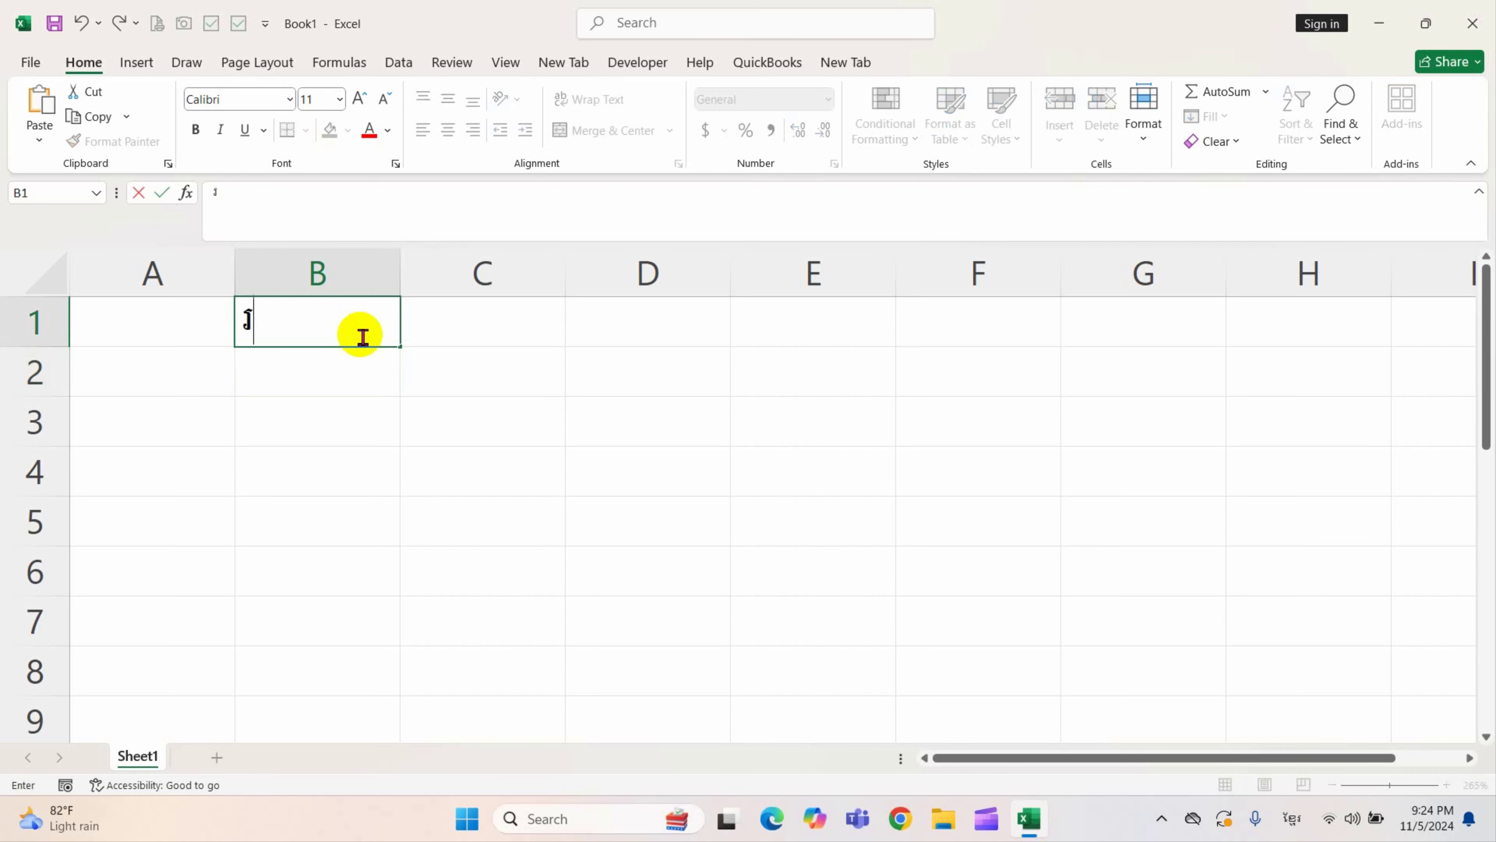
pyautogui.write('បៀប')
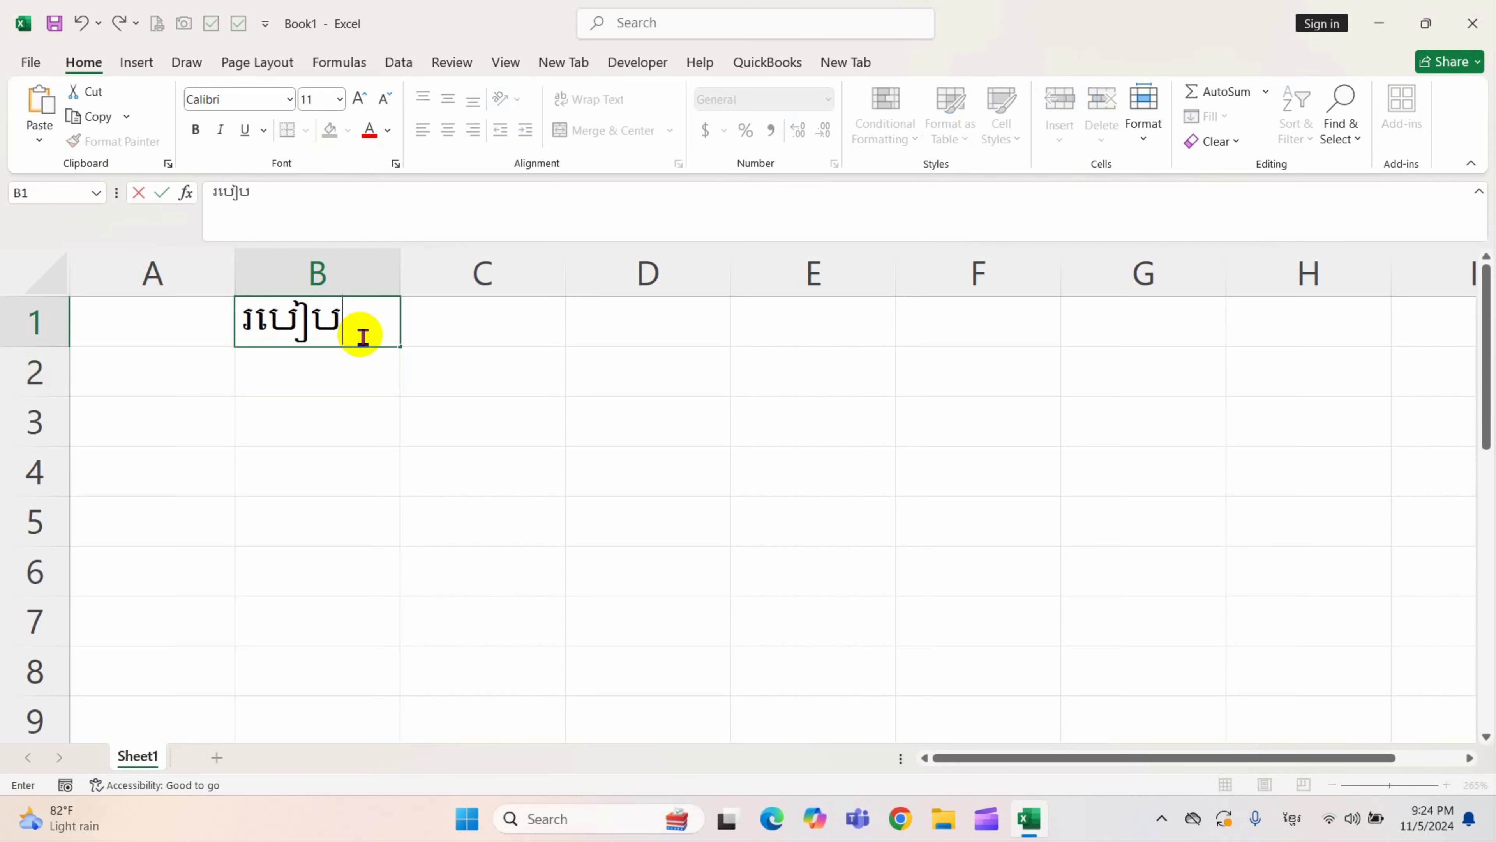
pyautogui.write('បង្ក')
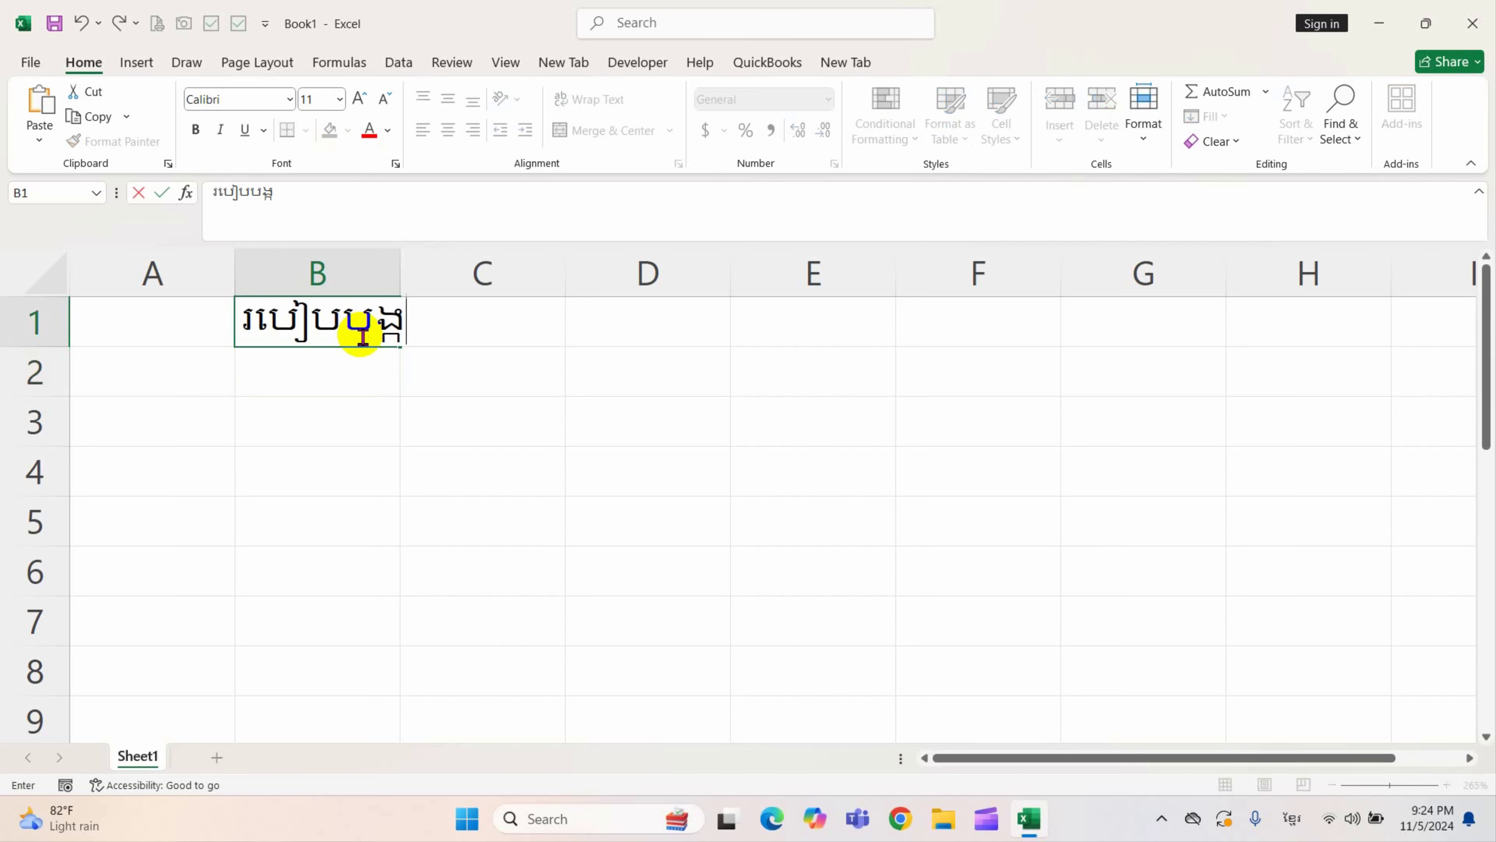
pyautogui.write('ើតតា')
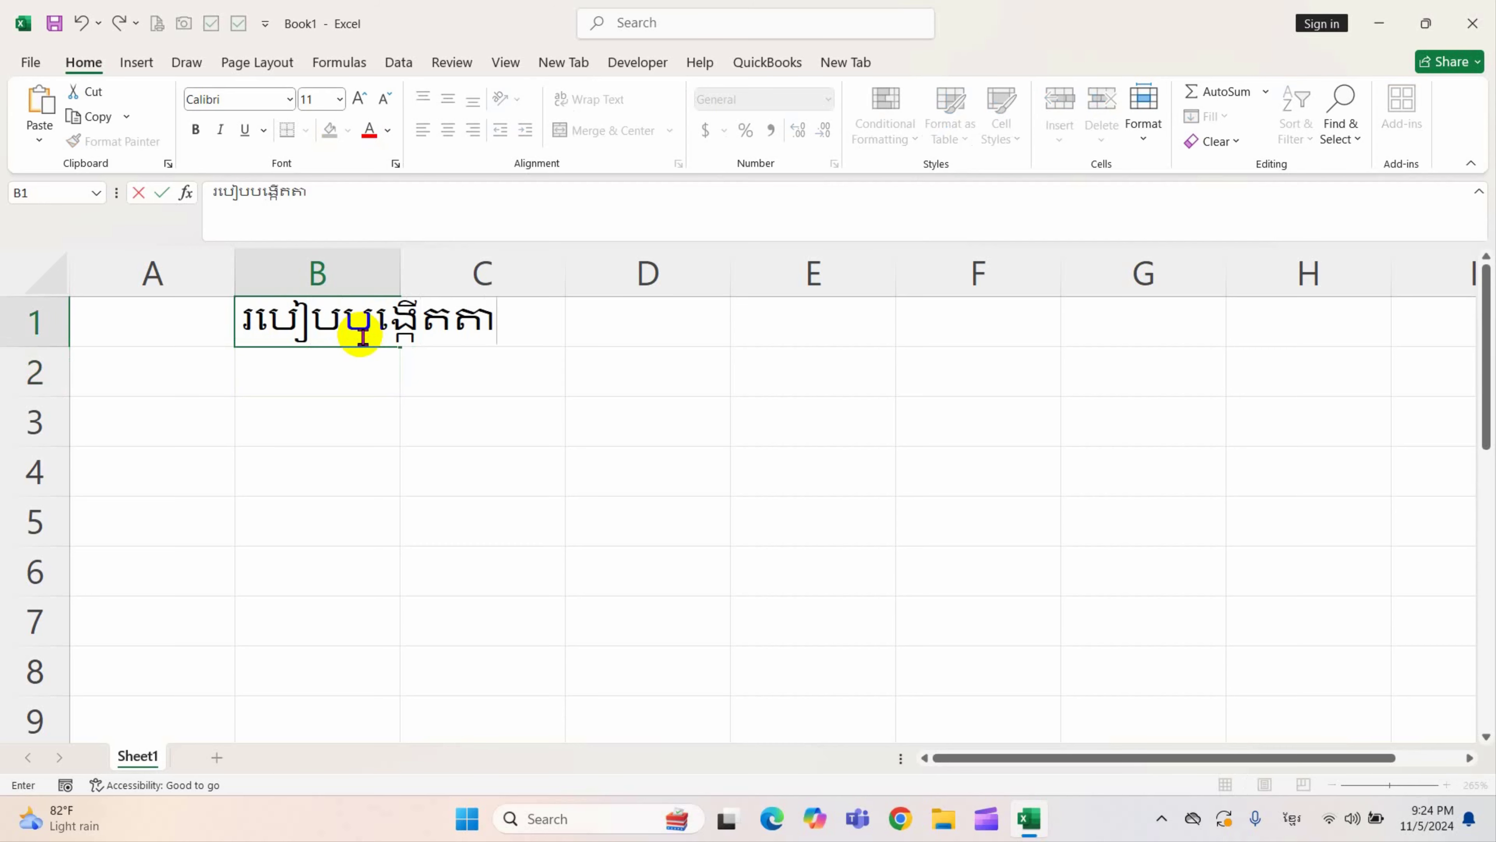
pyautogui.write('រាងចំ')
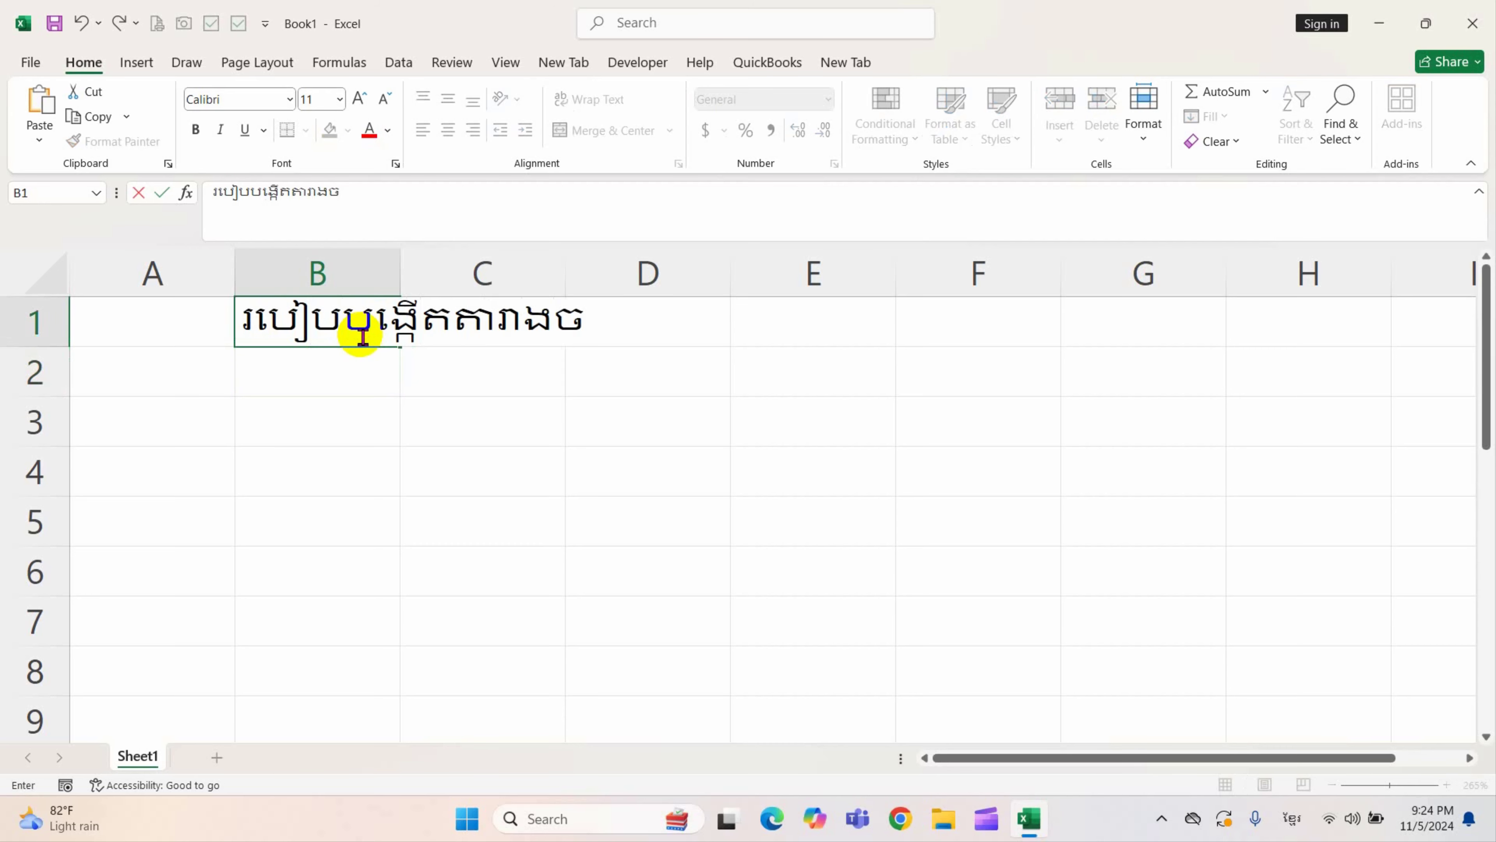
pyautogui.write('ណាយ')
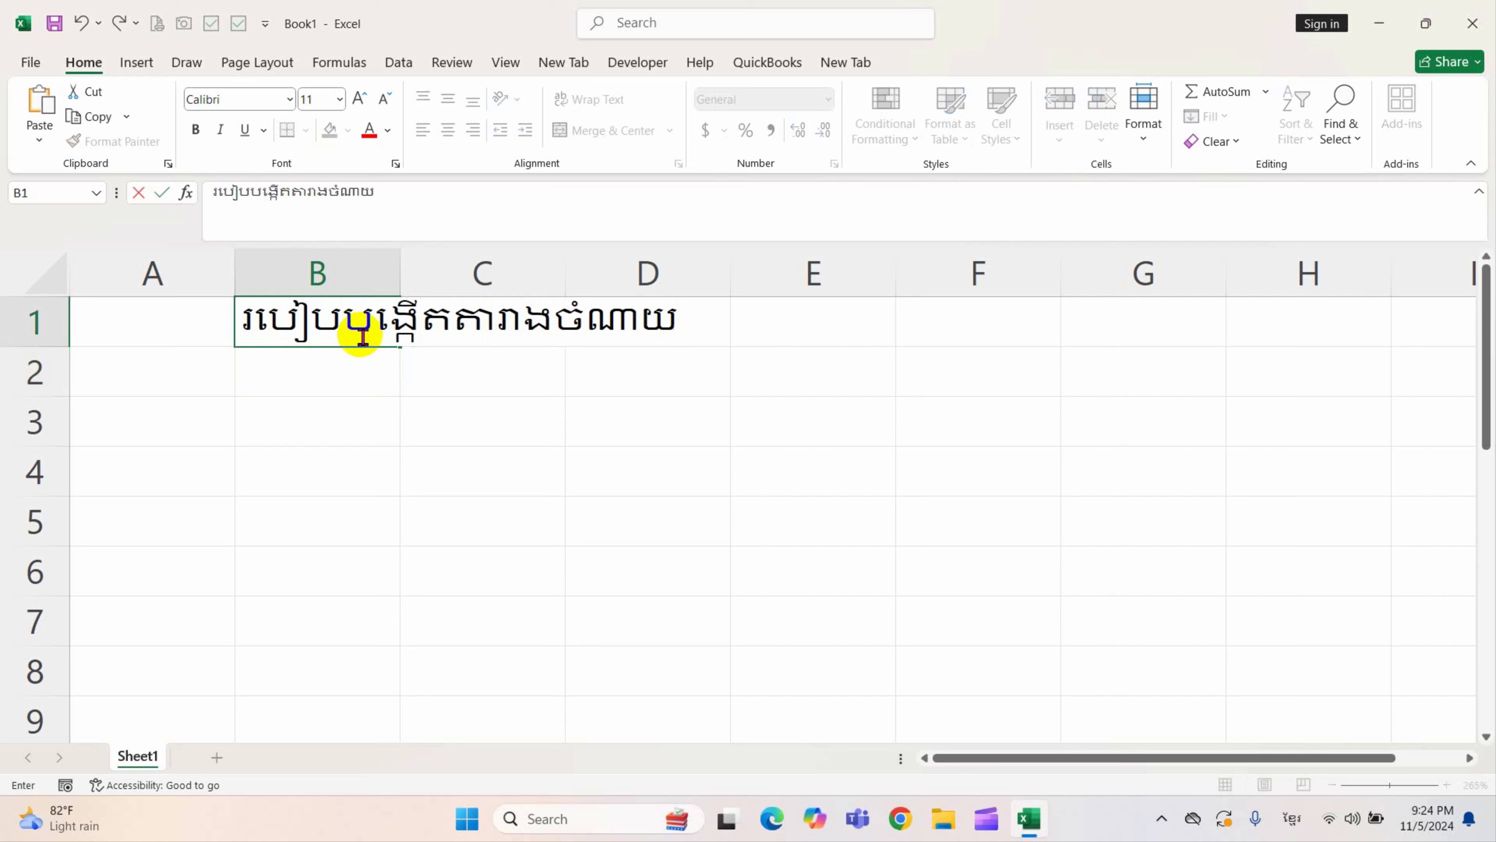
pyautogui.write('ប្រ')
pyautogui.press('BackSpace')
pyautogui.press('BackSpace')
pyautogui.press('BackSpace')
pyautogui.write('ក')
pyautogui.write('្នុងការង')
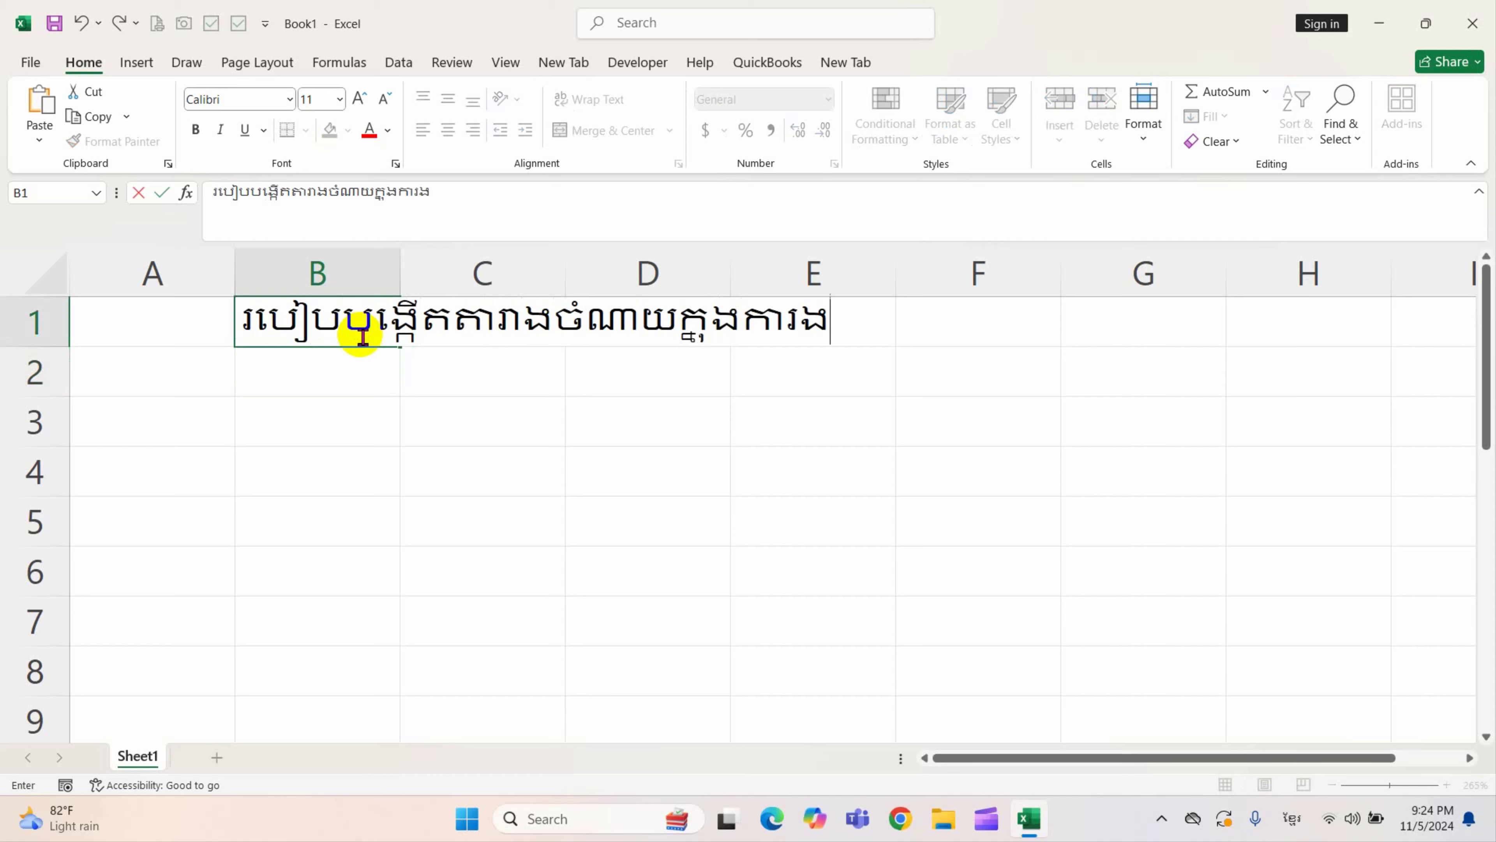
pyautogui.press('BackSpace')
pyautogui.write('ប្រ')
pyautogui.write('ជុំ')
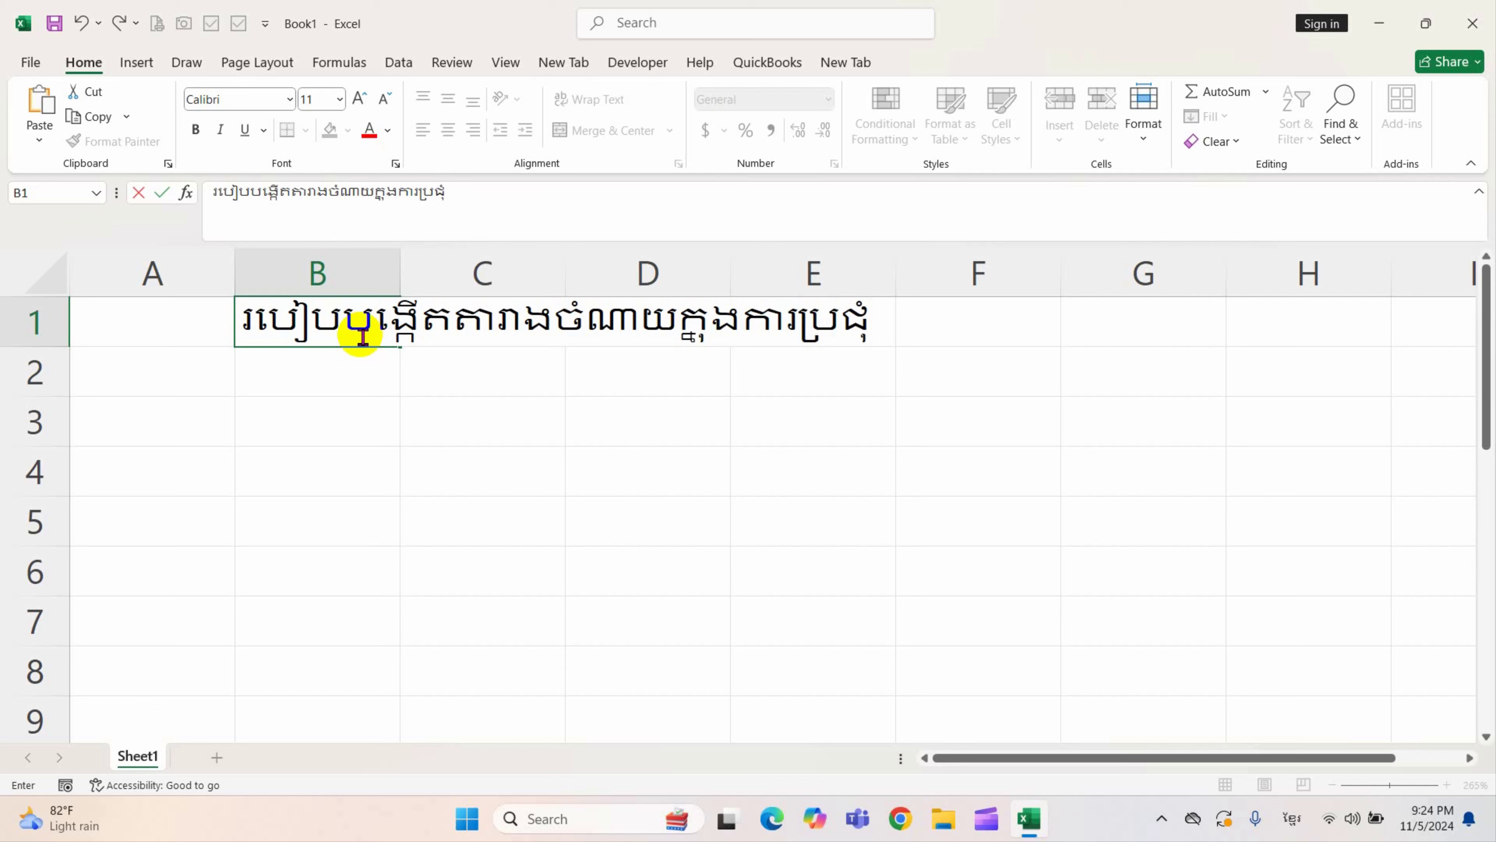
pyautogui.write(' និង')
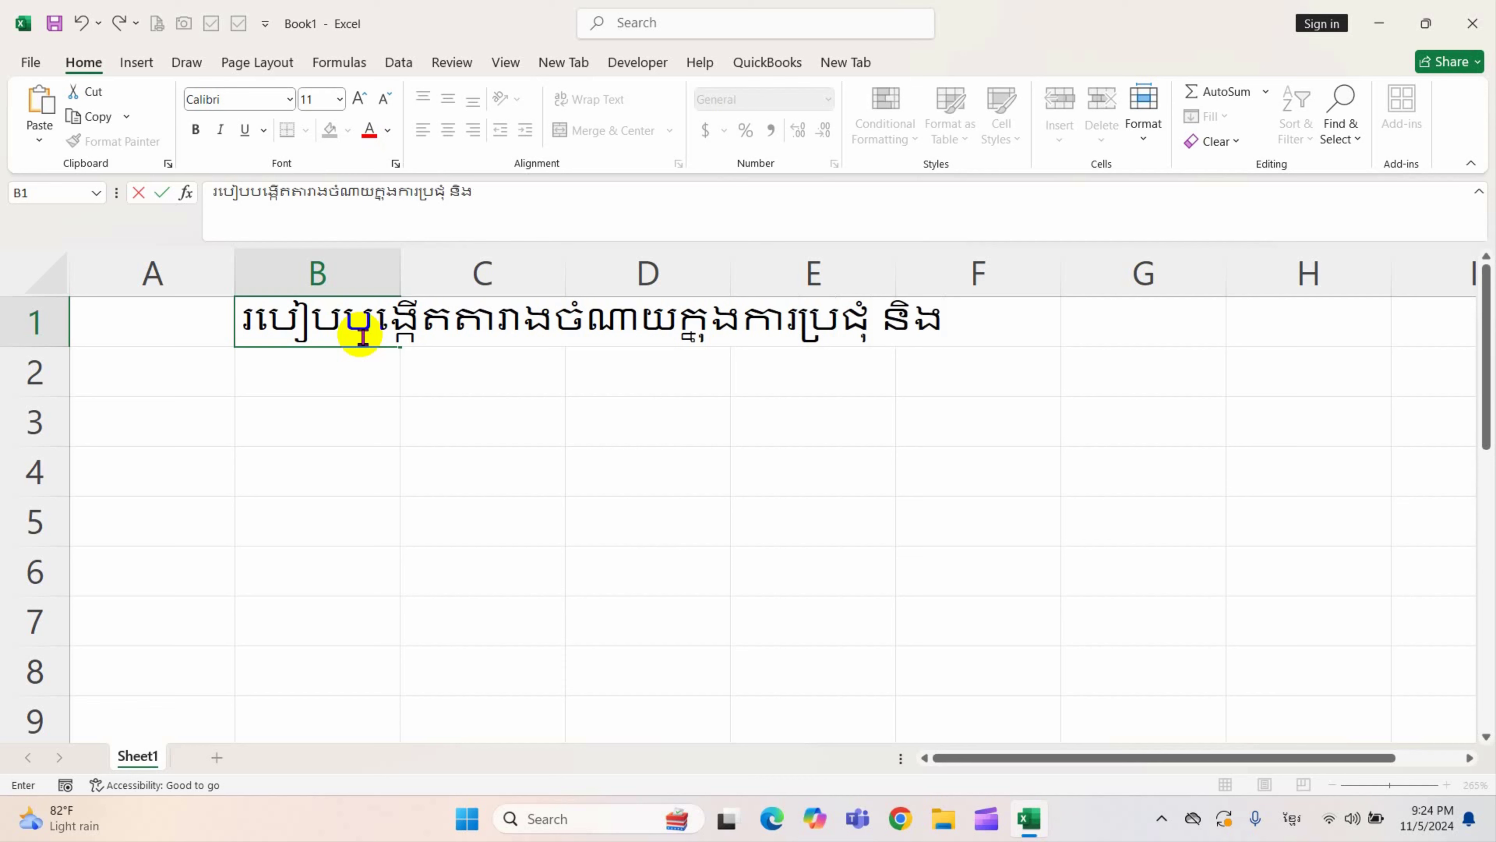
pyautogui.write(' កា')
pyautogui.write('រថែ')
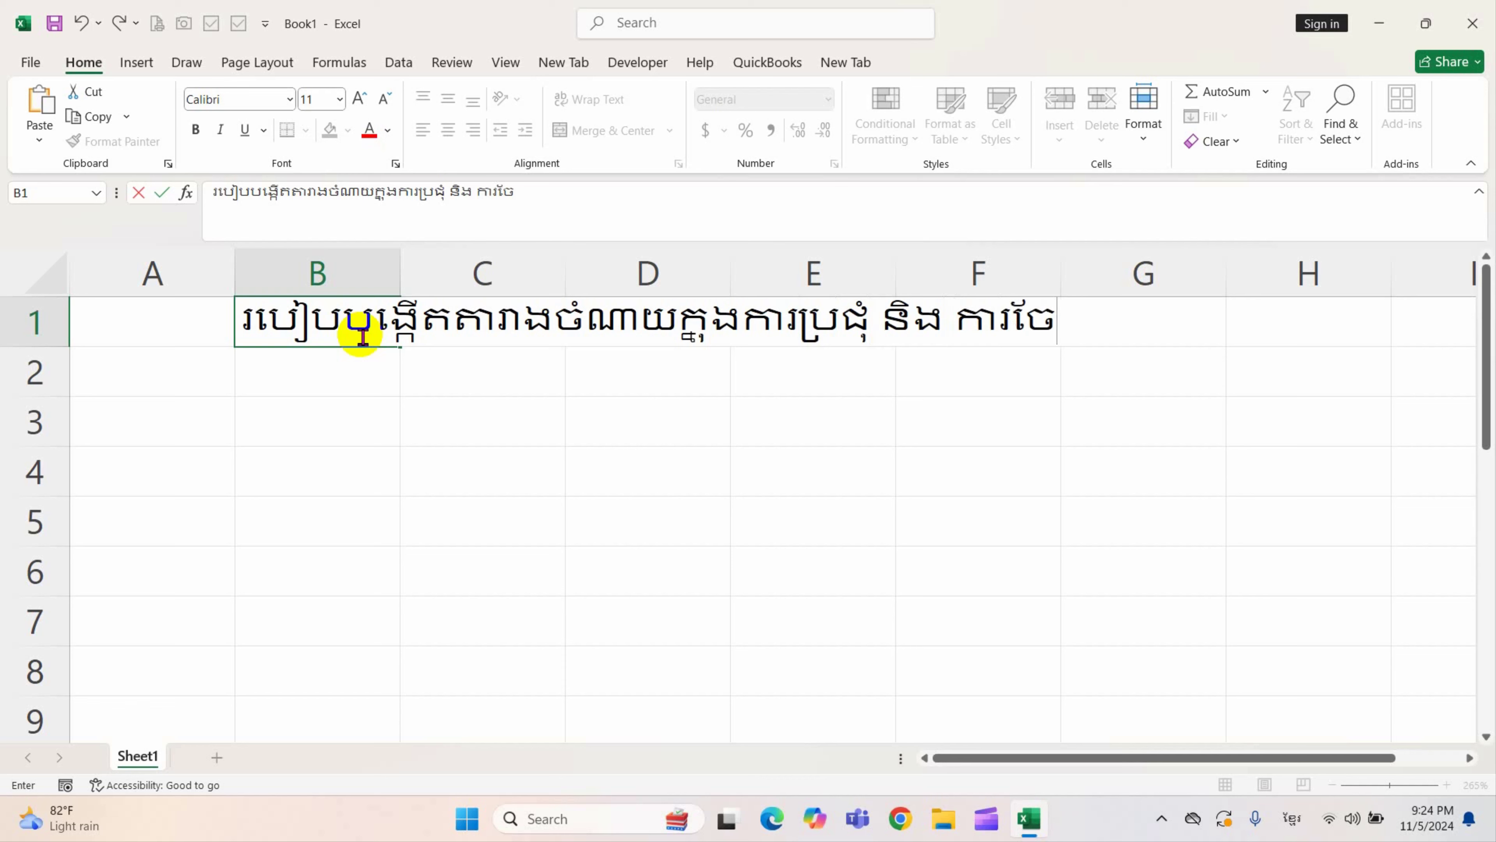
pyautogui.write('ករំ')
pyautogui.press('BackSpace')
pyautogui.press('BackSpace')
pyautogui.write('អំណាយ')
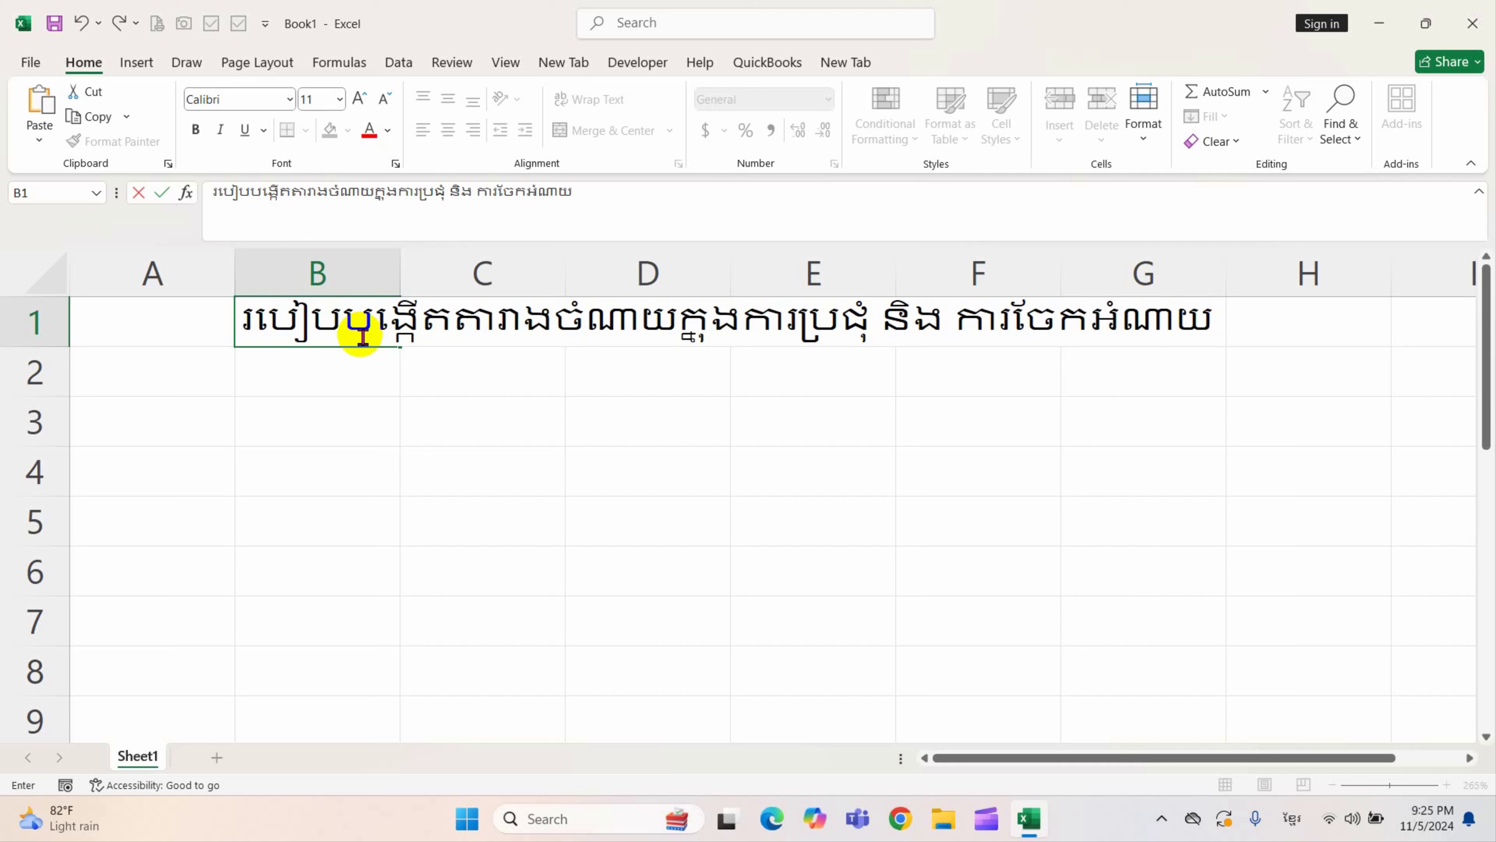
pyautogui.write('ដល់')
pyautogui.write('ក')
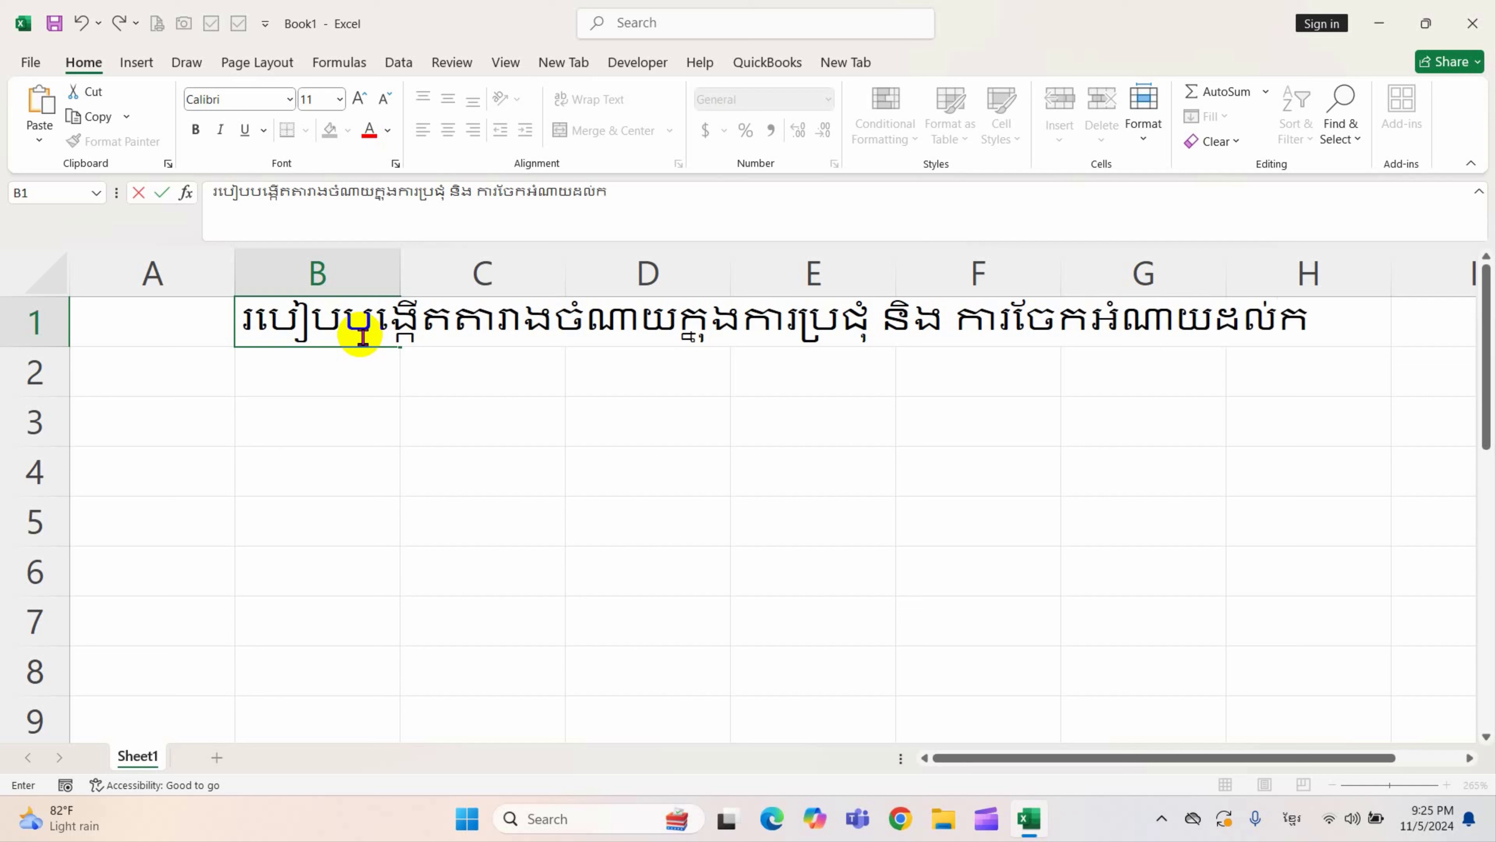
pyautogui.write('ុមាន')
pyautogui.press('BackSpace')
pyautogui.write('រកំព')
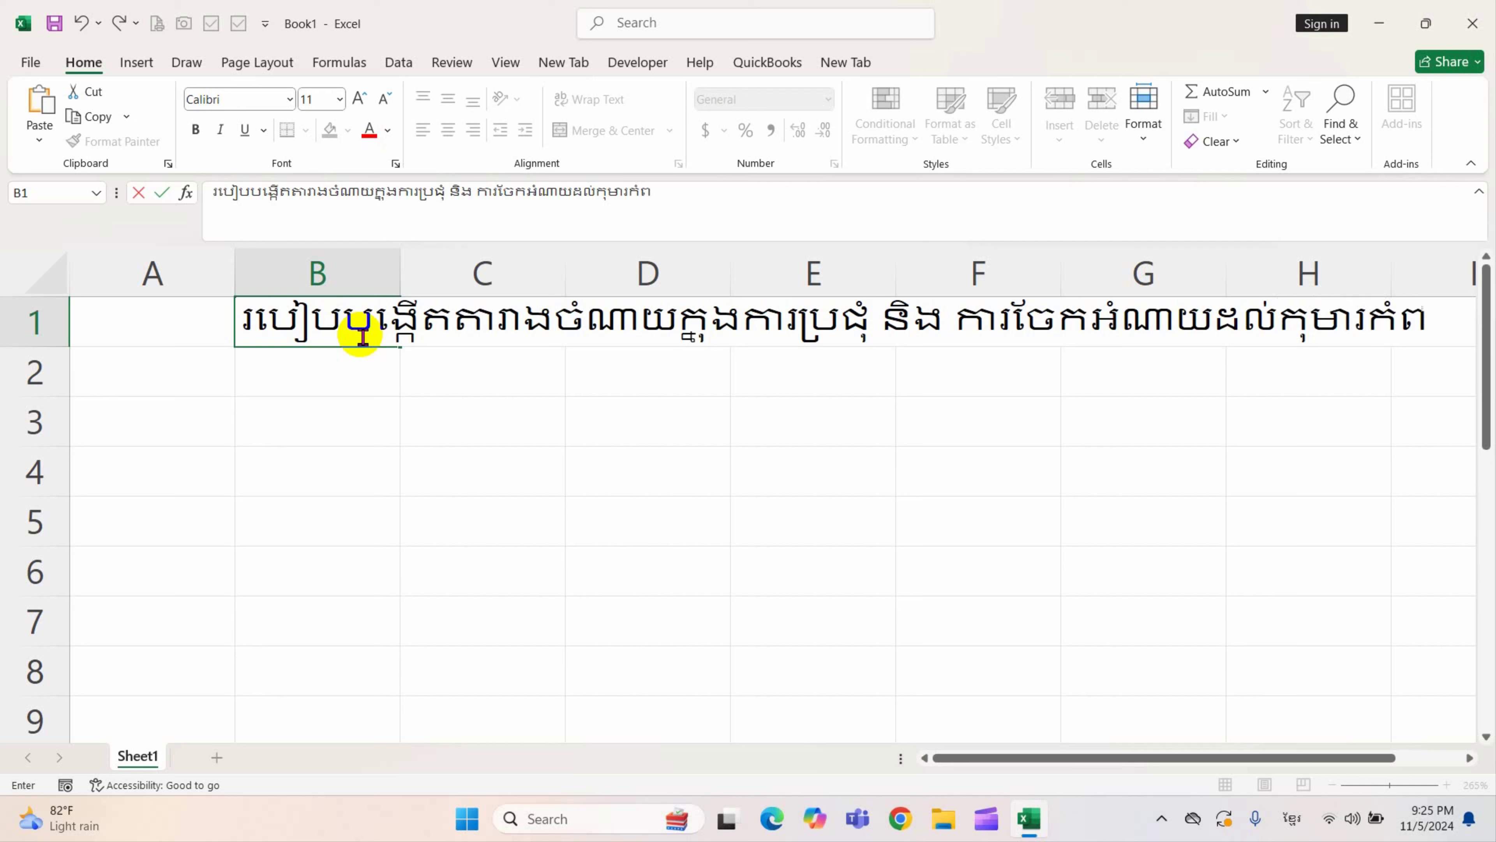
pyautogui.write('្រា')
# - Commit the title and switch the entire sheet to the !Khmer OS Siemreap font
pyautogui.click(424, 468)
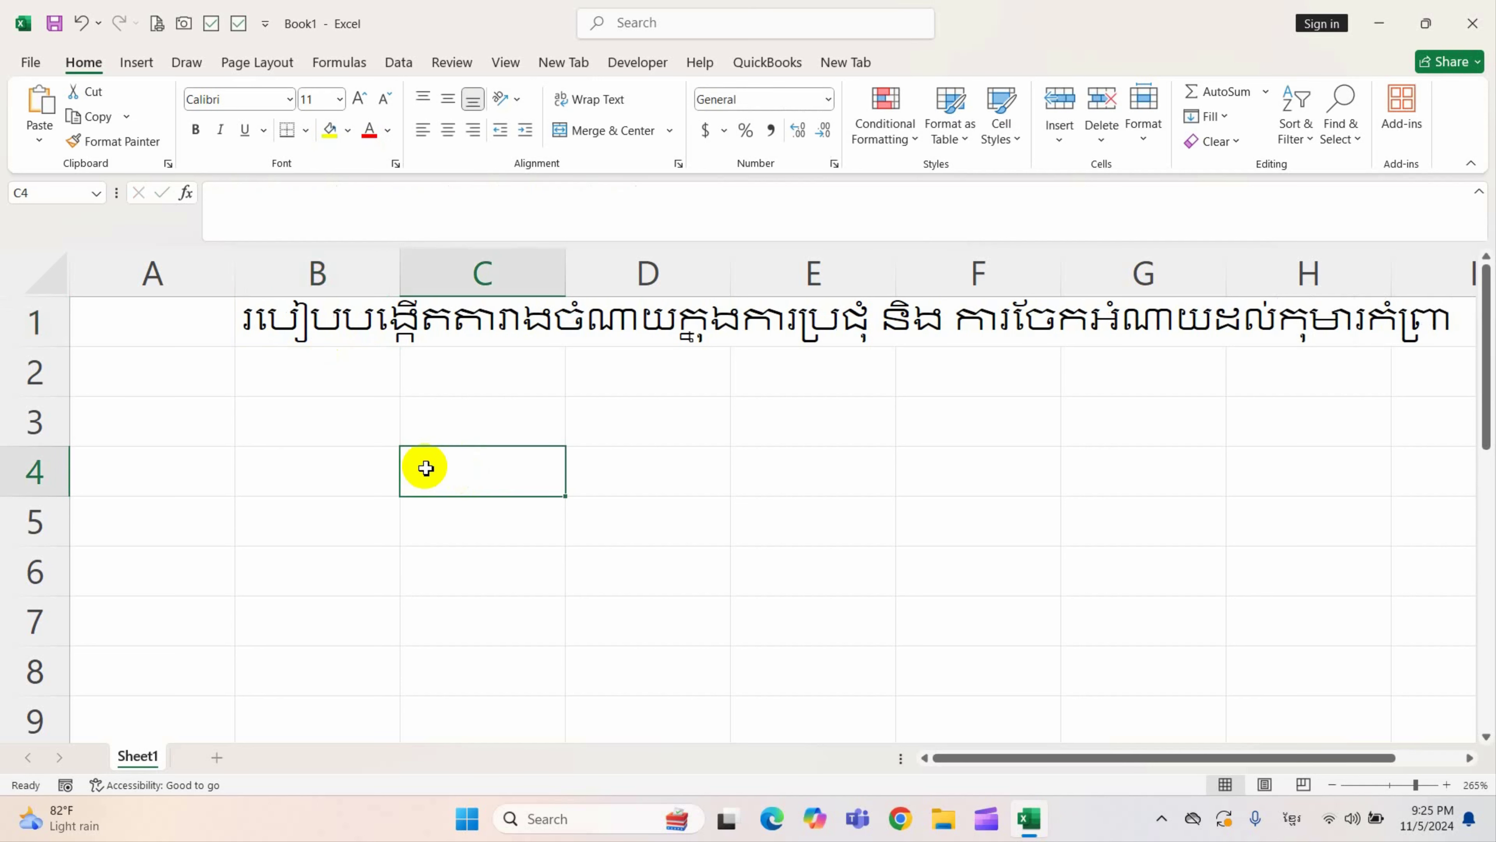
pyautogui.scroll(-1, 431, 457)
pyautogui.scroll(1, 430, 458)
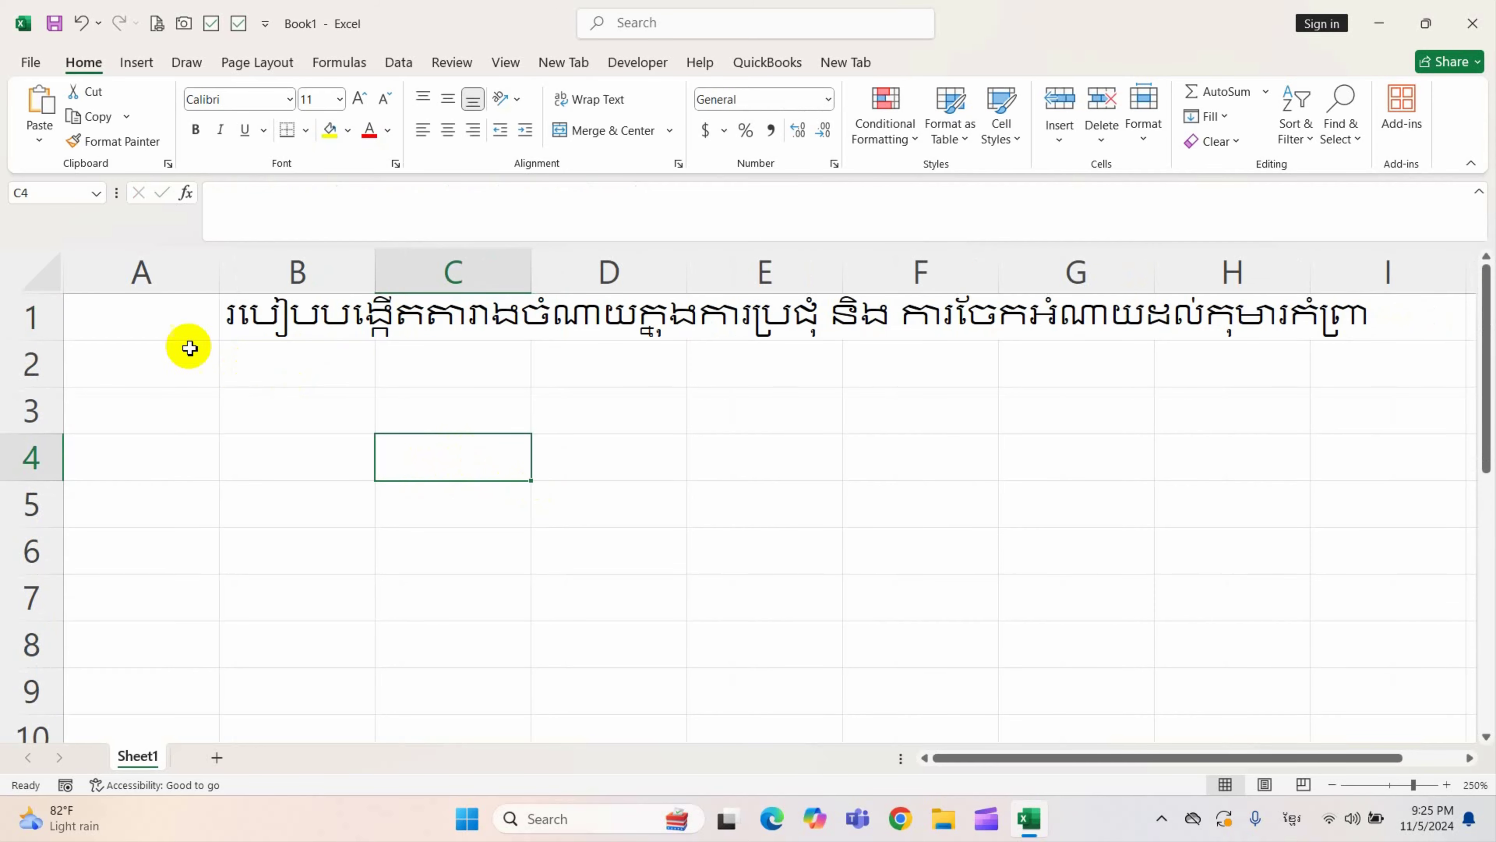
pyautogui.click(40, 273)
pyautogui.click(291, 101)
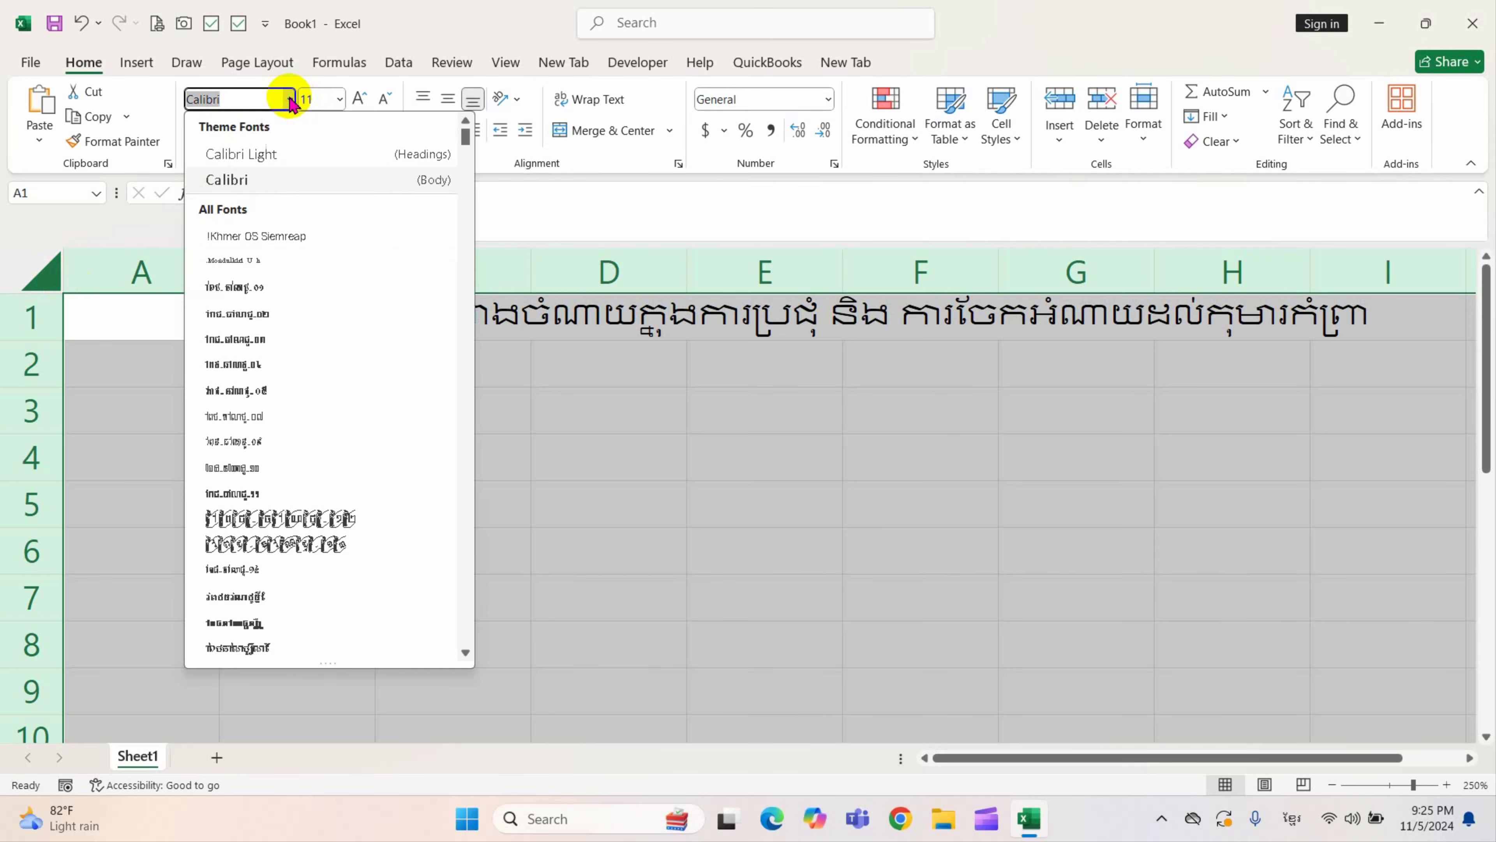
pyautogui.click(291, 100)
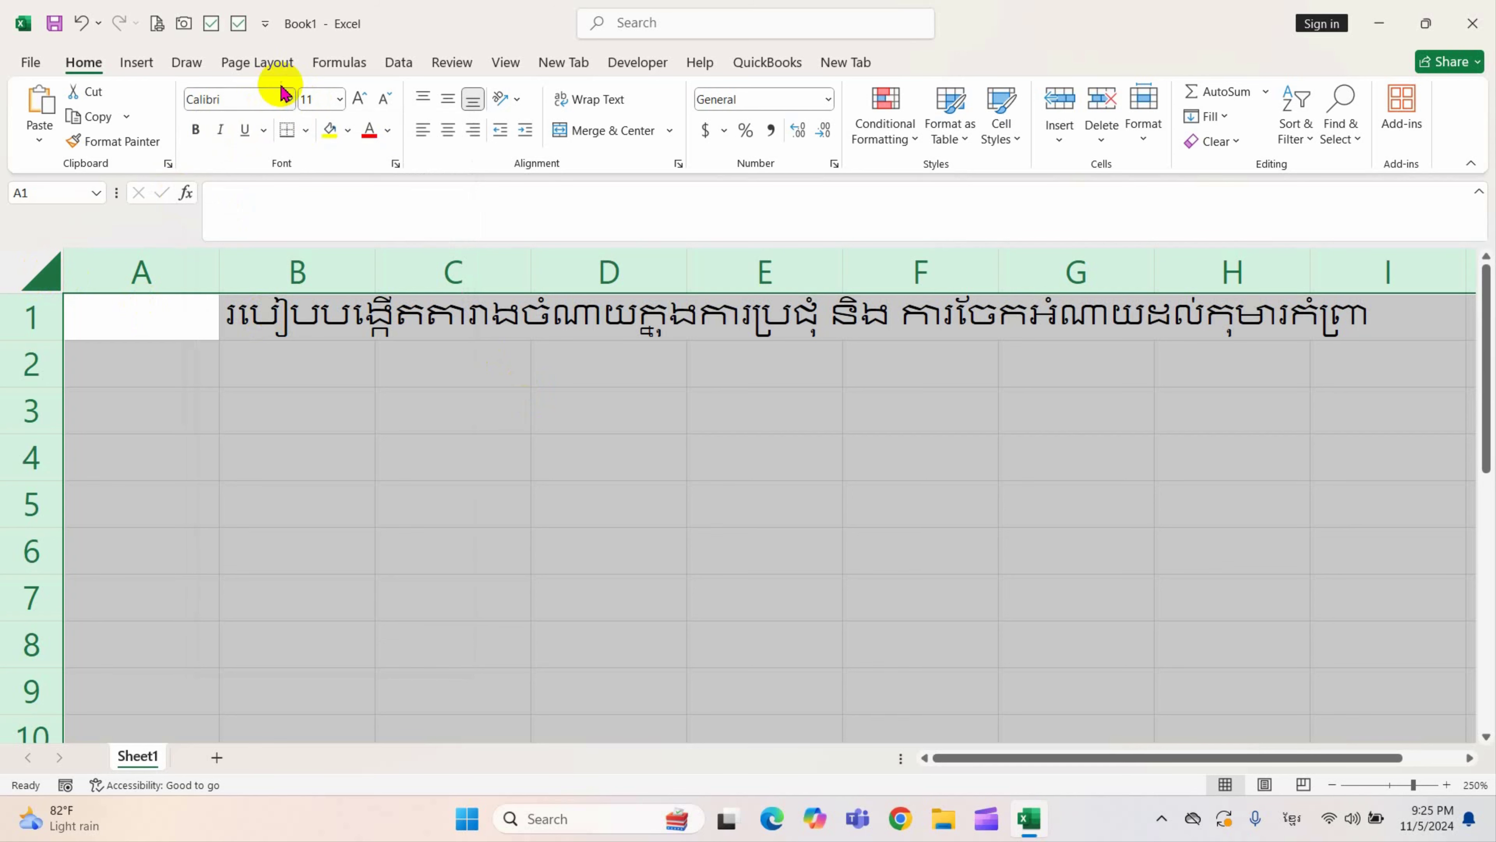
pyautogui.click(294, 100)
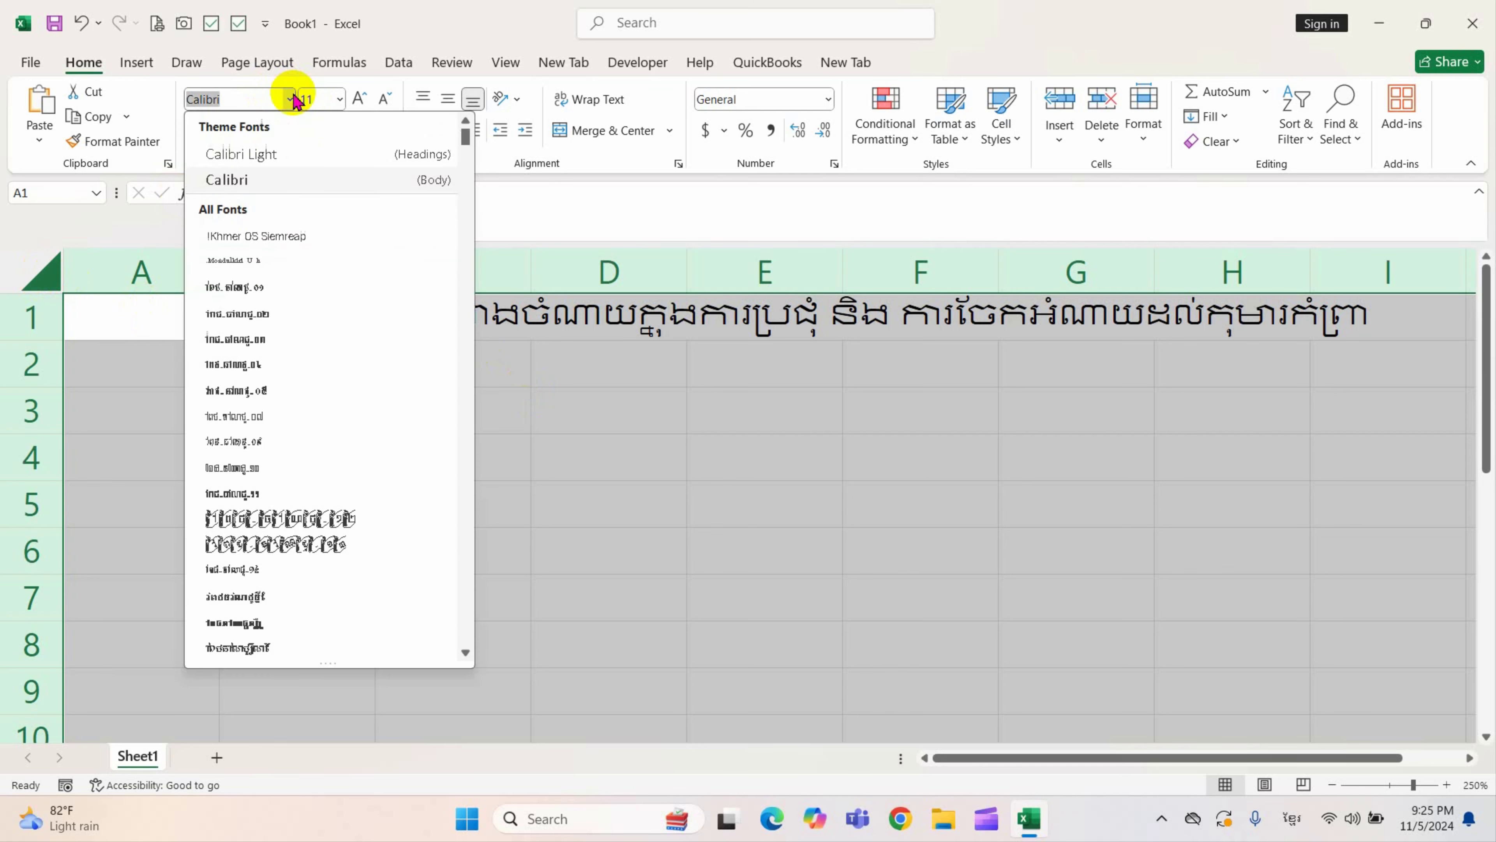
pyautogui.click(259, 236)
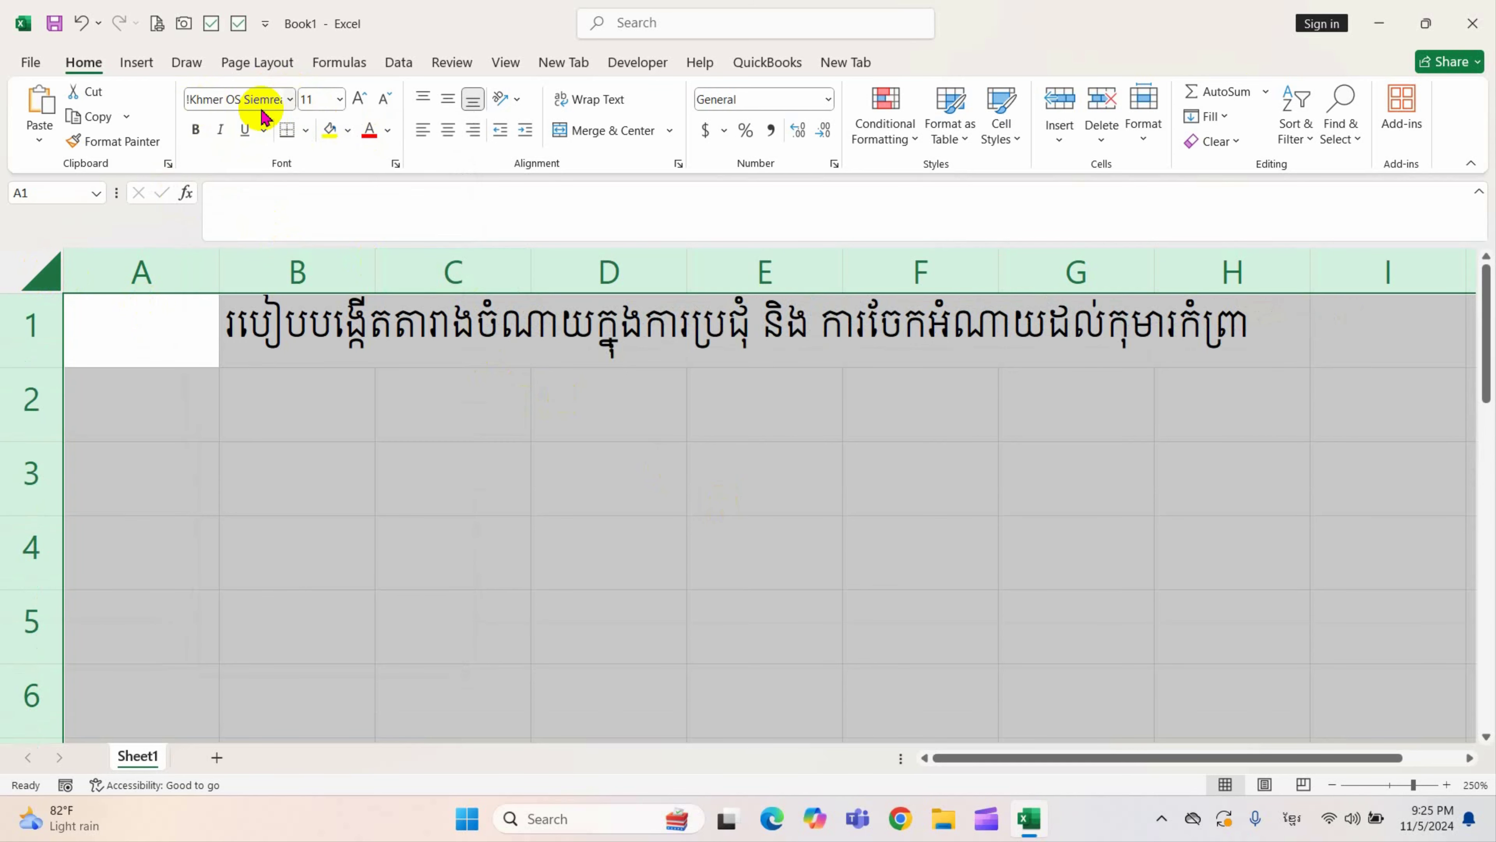
pyautogui.click(648, 449)
pyautogui.click(303, 354)
pyautogui.click(328, 424)
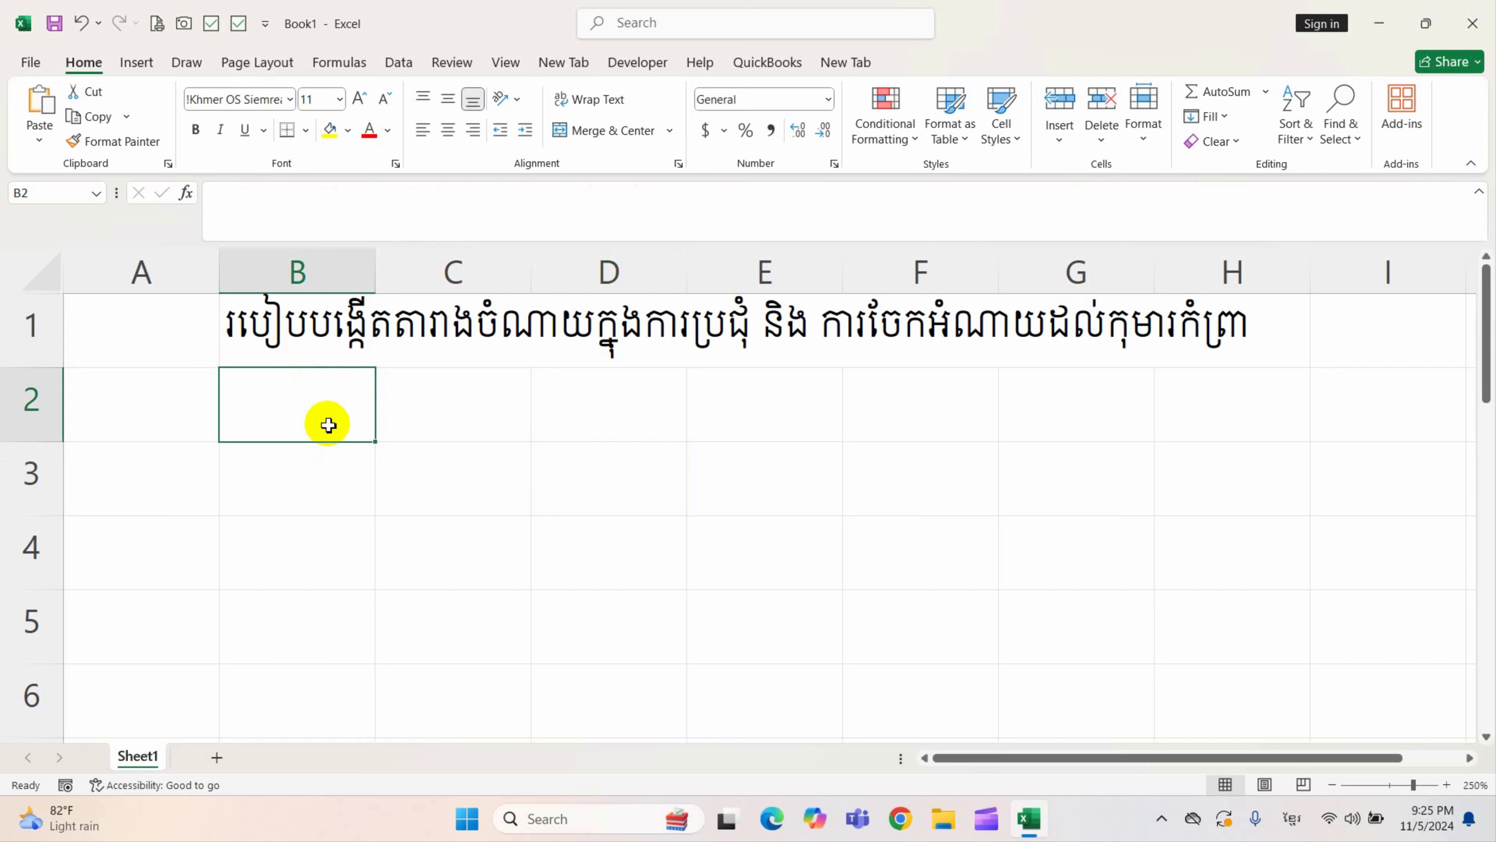
# - After several retries, enter the row-number heading in B2
pyautogui.write('ល')
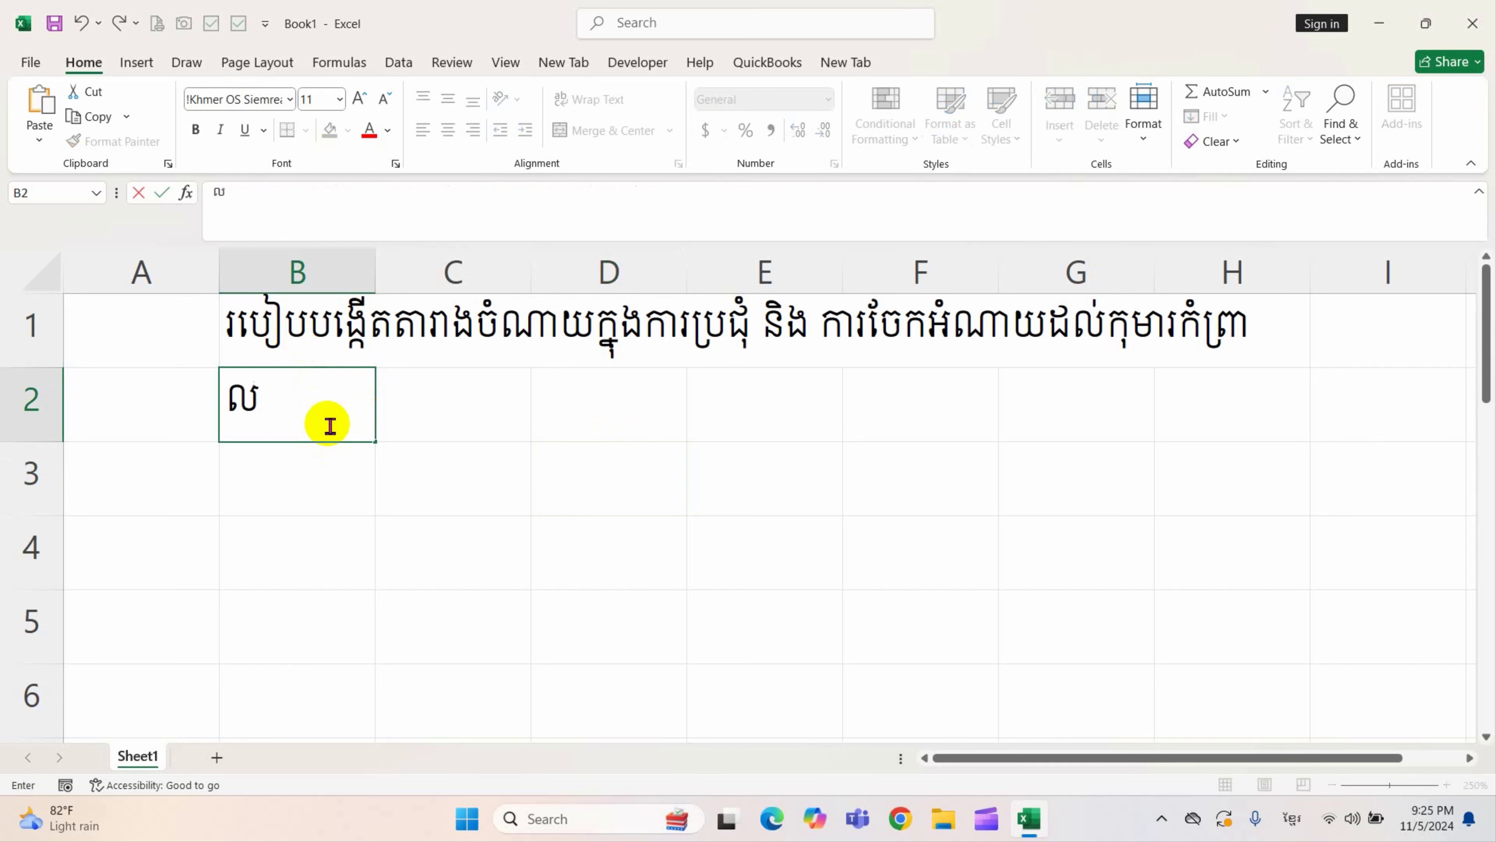
pyautogui.write('។រ')
pyautogui.press('BackSpace')
pyautogui.press('BackSpace')
pyautogui.write('។')
pyautogui.press('BackSpace')
pyautogui.press('BackSpace')
pyautogui.write('.')
pyautogui.write('ល')
pyautogui.press('BackSpace')
pyautogui.write('.')
pyautogui.press('BackSpace')
pyautogui.write('ល')
pyautogui.press('BackSpace')
pyautogui.write('.')
pyautogui.write('ល')
pyautogui.write('។')
pyautogui.press('BackSpace')
pyautogui.write('។')
pyautogui.press('BackSpace')
pyautogui.press('BackSpace')
pyautogui.write('.')
pyautogui.write('។')
pyautogui.press('BackSpace')
pyautogui.write('។')
pyautogui.press('BackSpace')
pyautogui.write('។')
pyautogui.press('BackSpace')
pyautogui.write('.')
pyautogui.press('BackSpace')
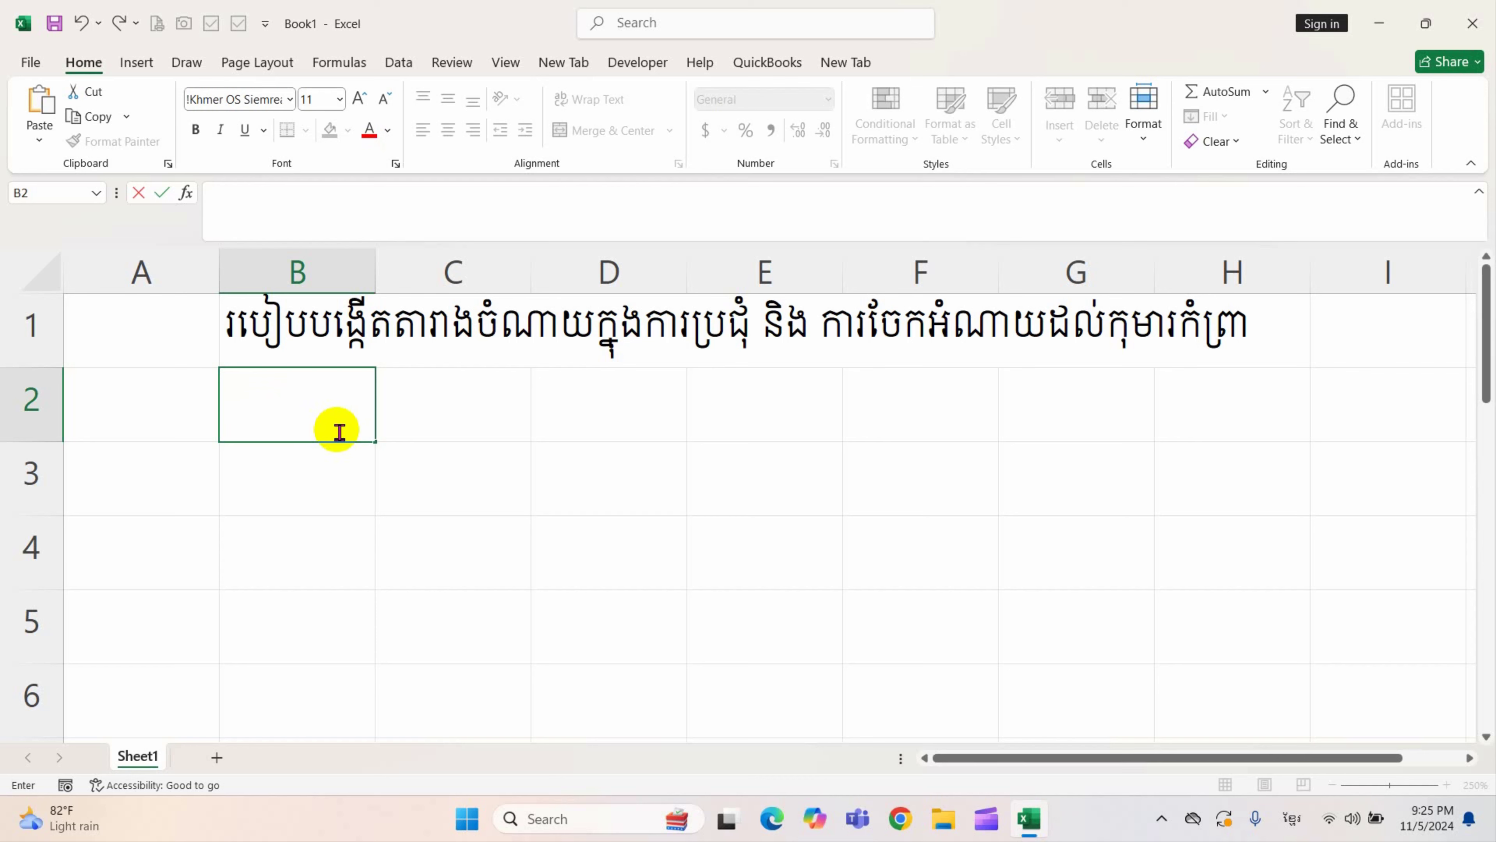
pyautogui.press('Escape')
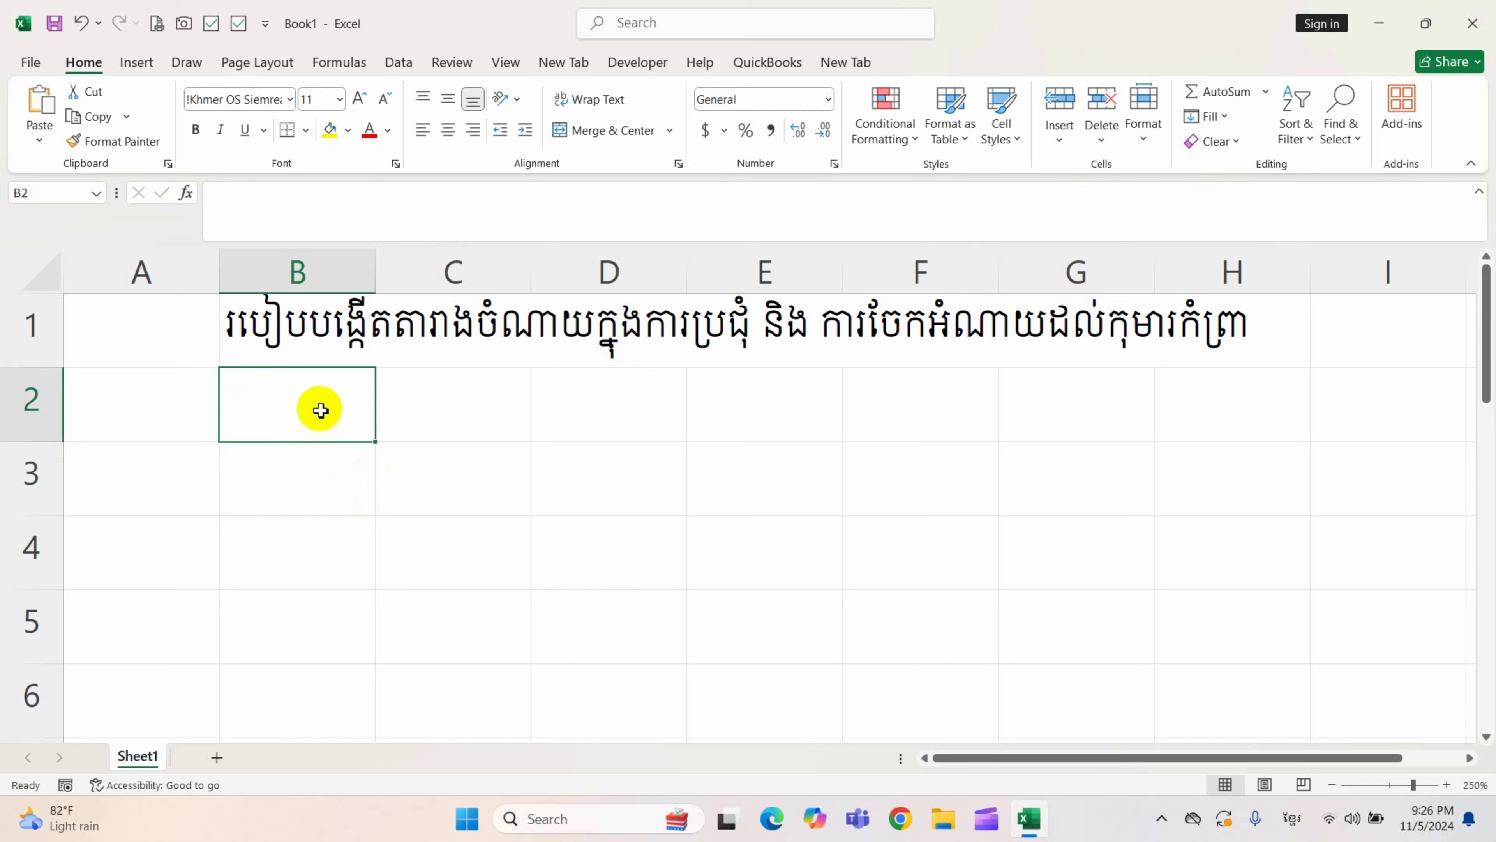
pyautogui.write('ល')
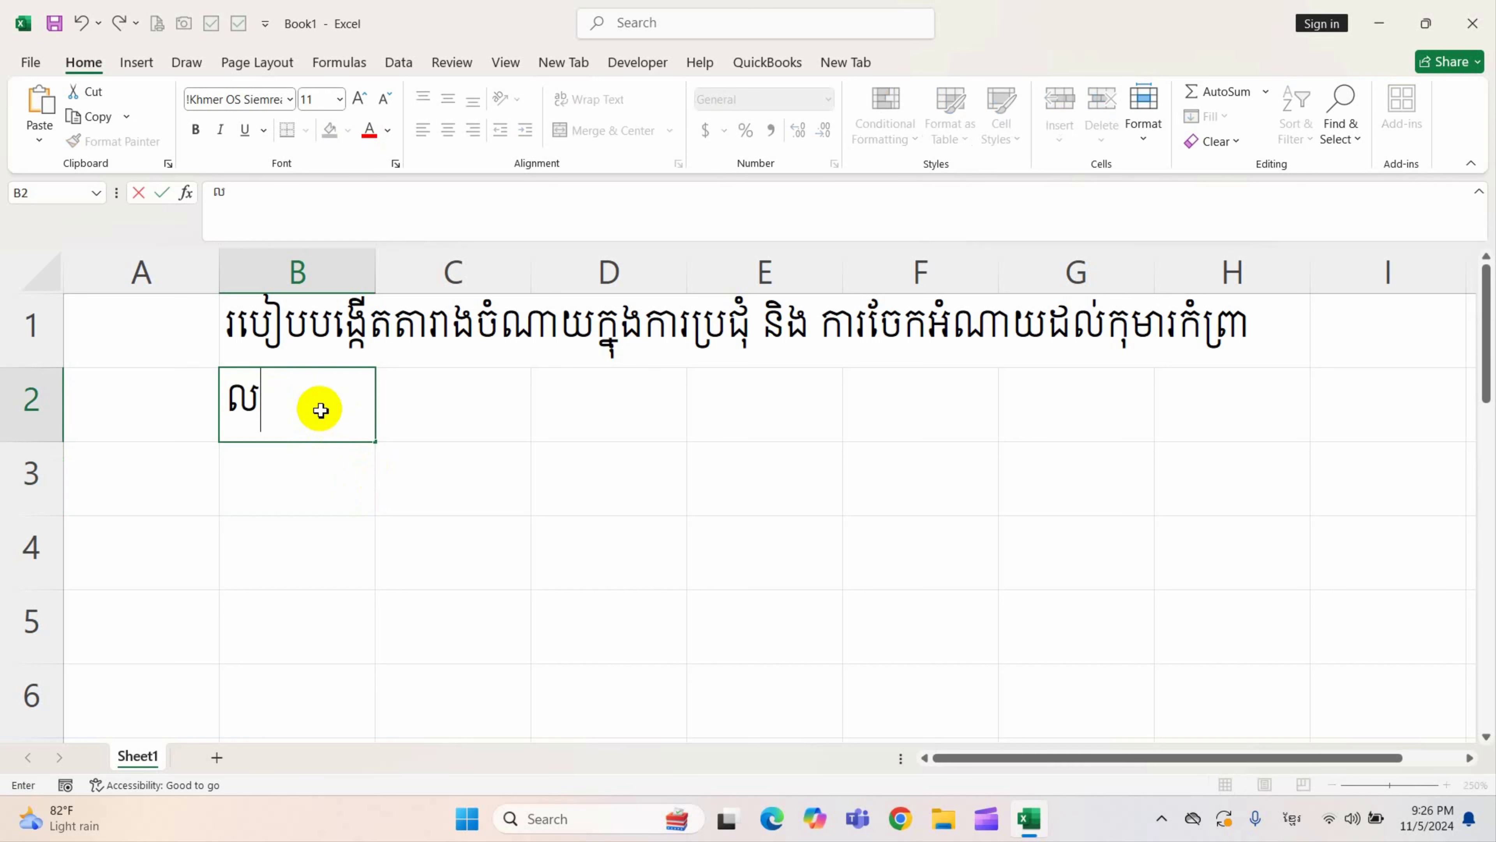
pyautogui.press('Tab')
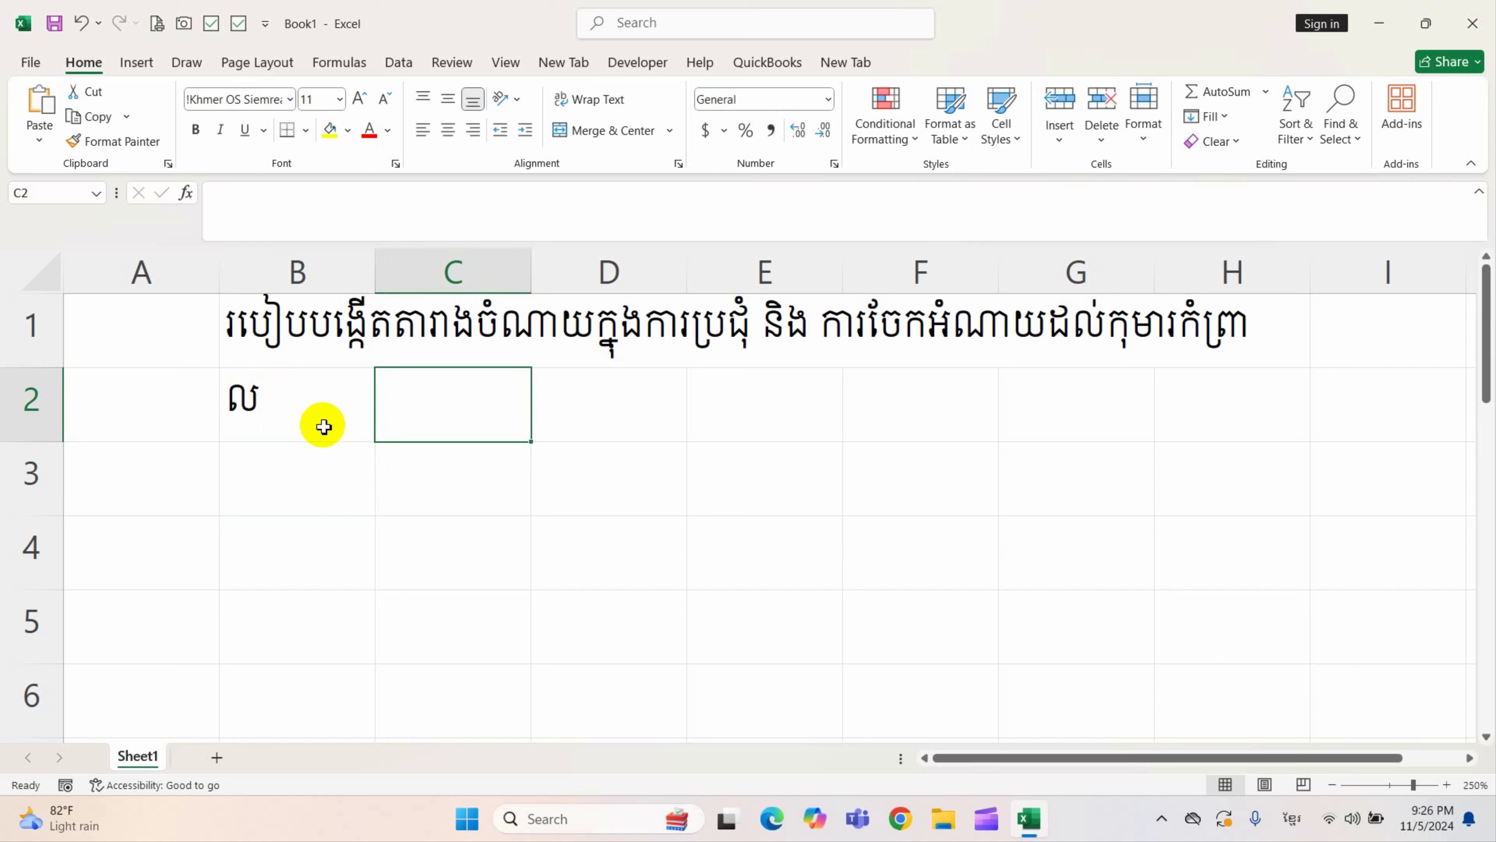
# - Enter the item-name heading in C2
pyautogui.write('ឈ្មោ')
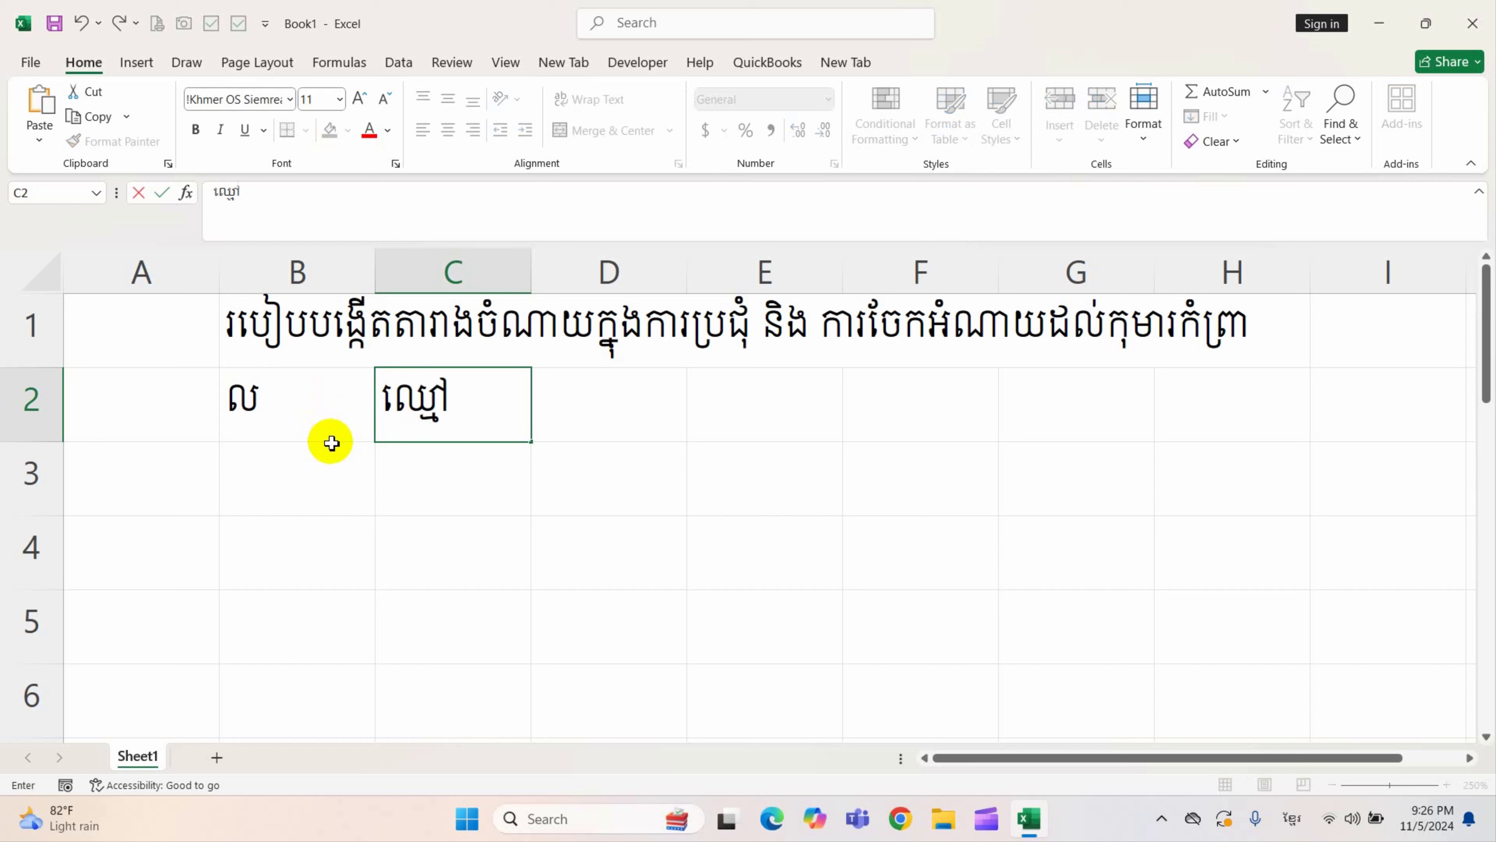
pyautogui.write('ហ')
pyautogui.press('BackSpace')
pyautogui.press('BackSpace')
pyautogui.write('ោះ')
pyautogui.write('សម្ោ')
pyautogui.press('BackSpace')
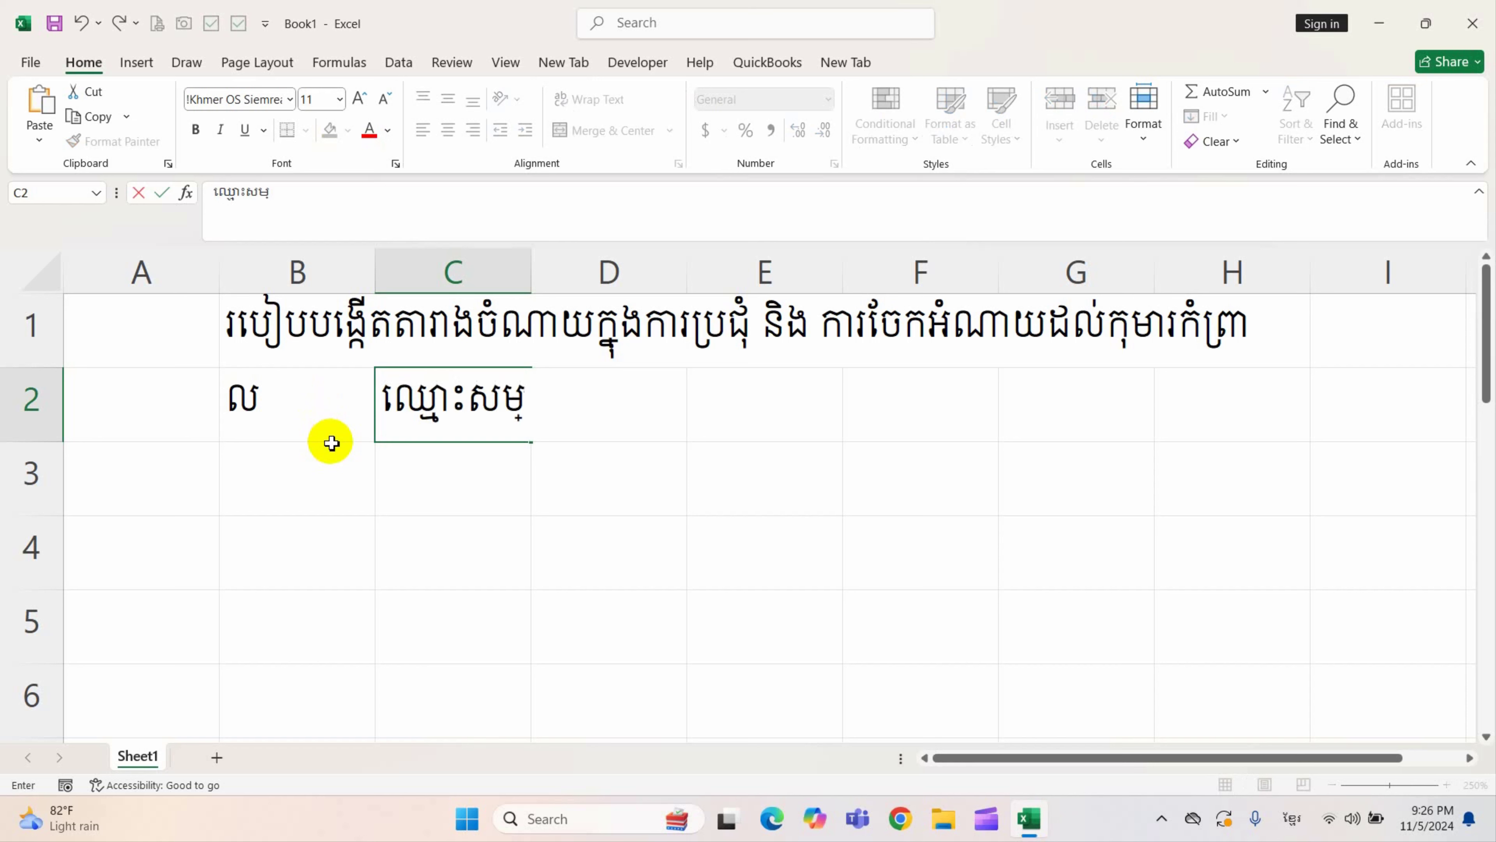
pyautogui.write('ភារ')
pyautogui.press('Tab')
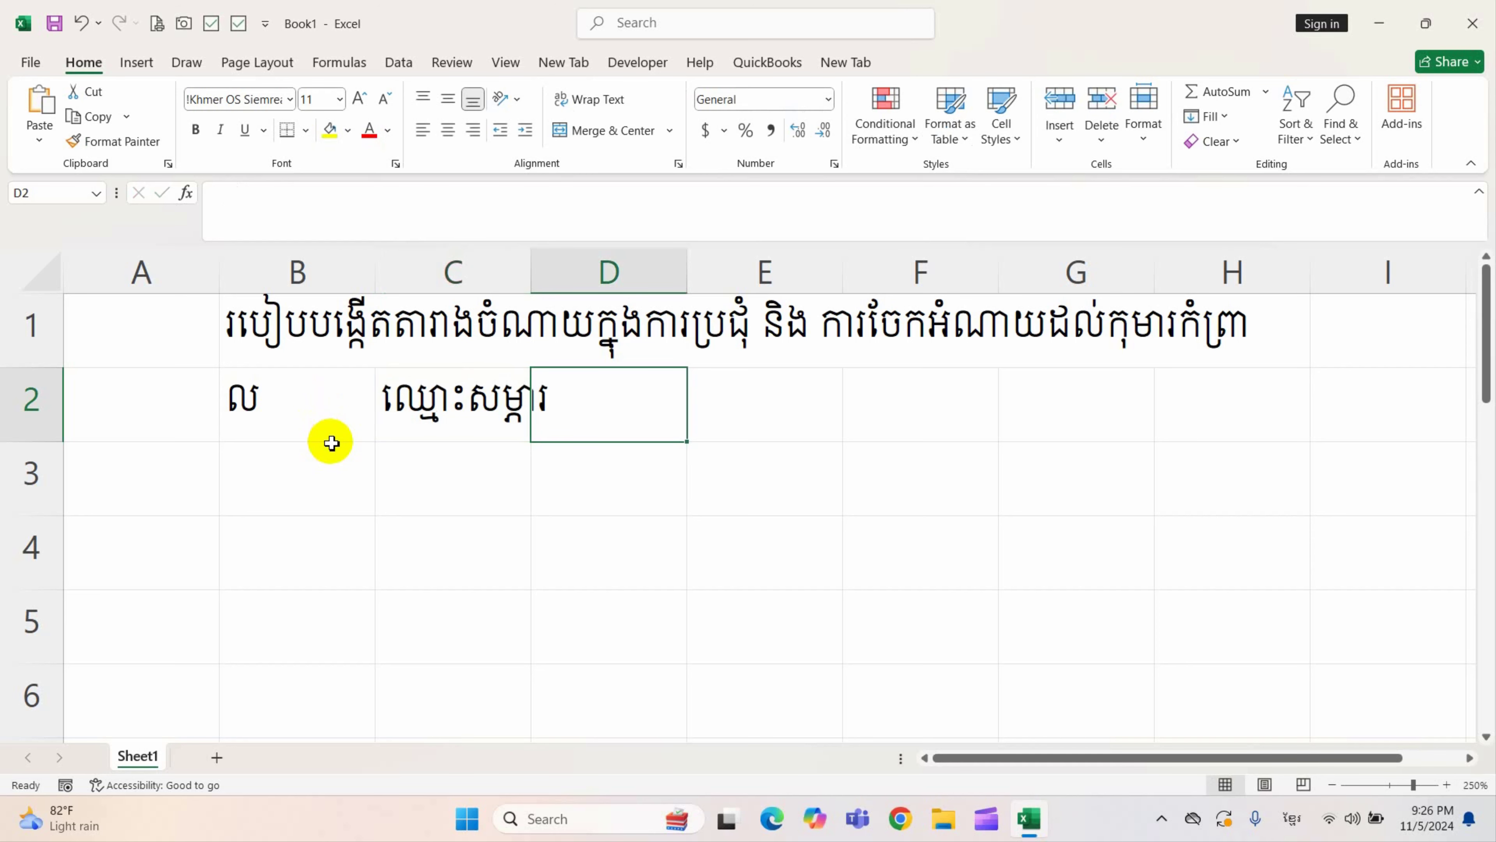
# - Enter the quantity, unit-price and total-price (តម្លៃសរុប) headings in D2, E2 and F2
pyautogui.write('ចំ')
pyautogui.write('នួ')
pyautogui.press('Tab')
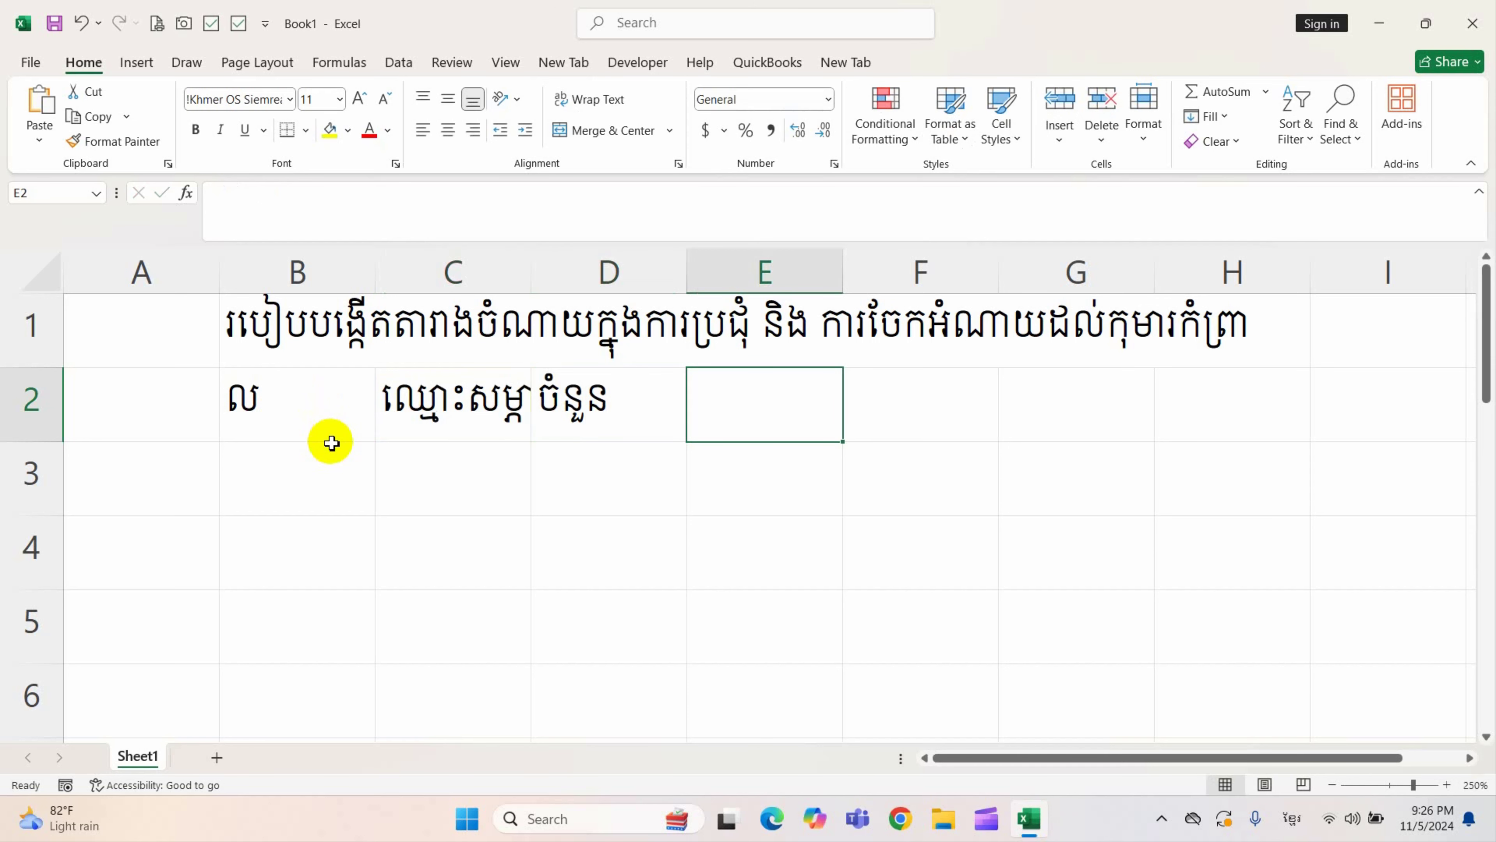
pyautogui.write('ង')
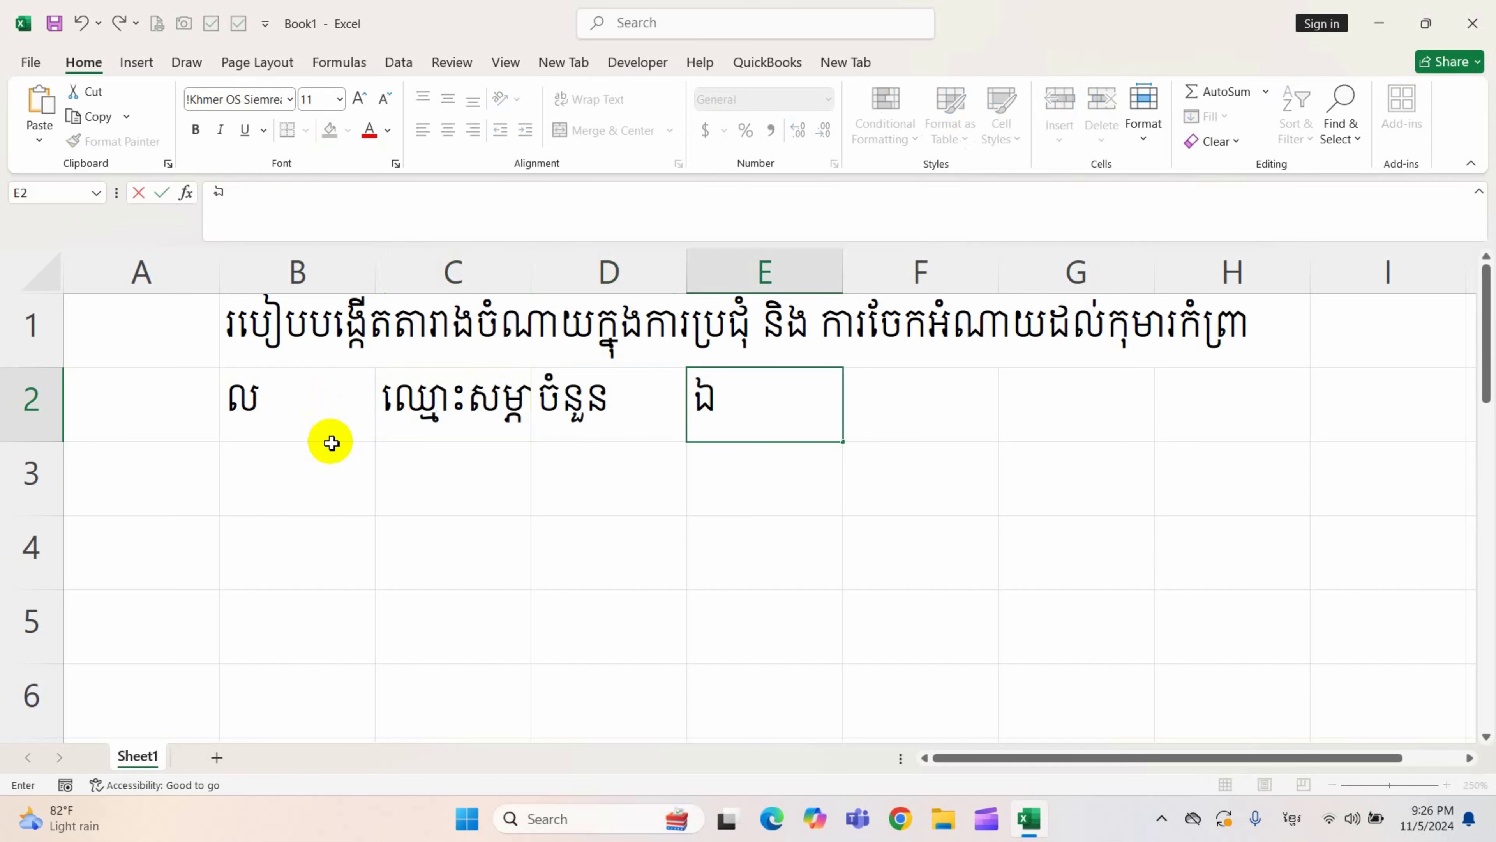
pyautogui.write('ត្តា')
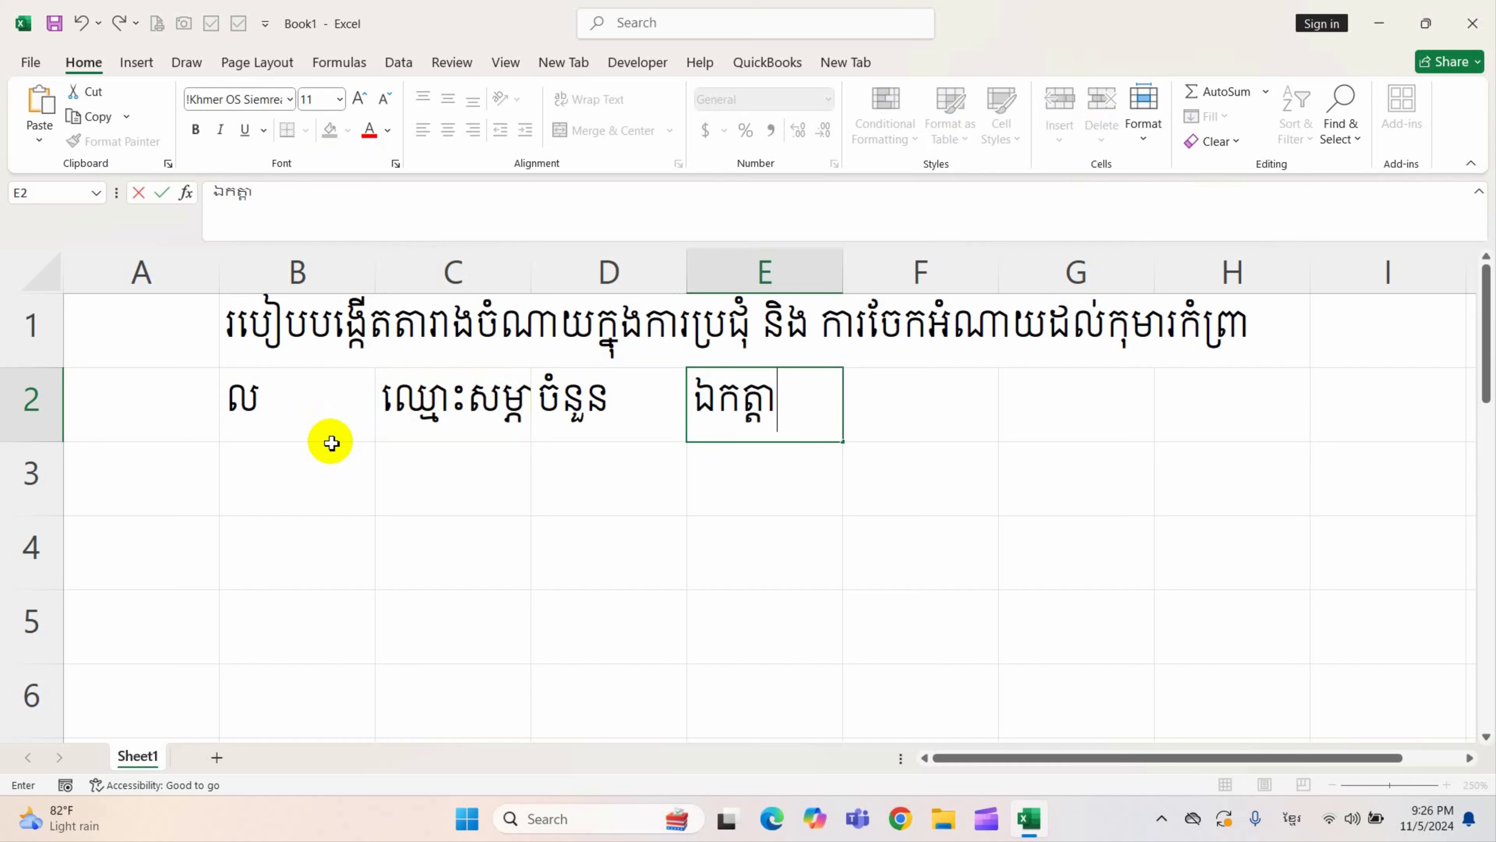
pyautogui.press('Tab')
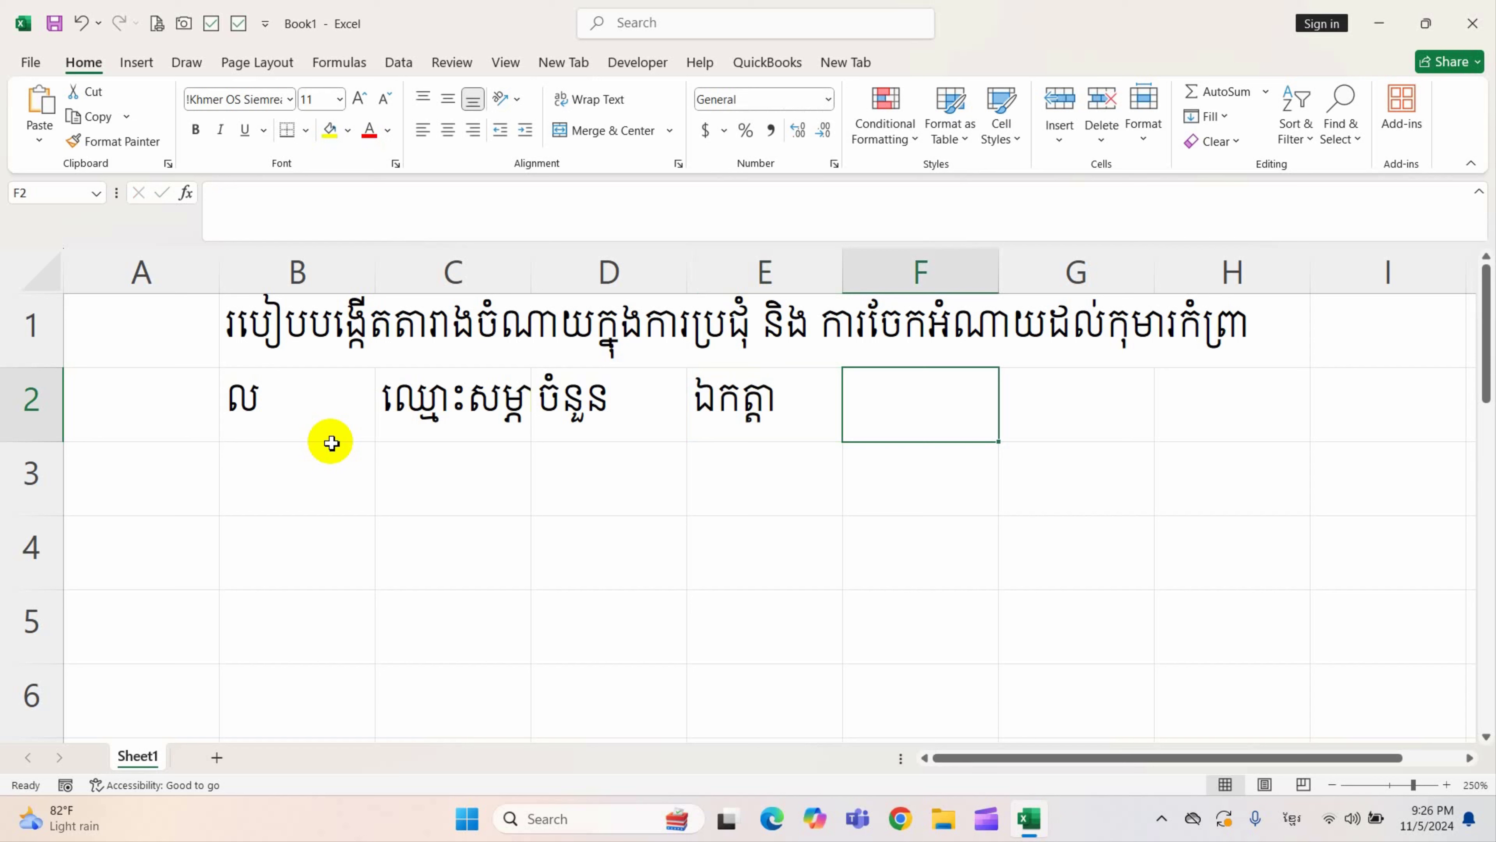
pyautogui.write('តម្ល')
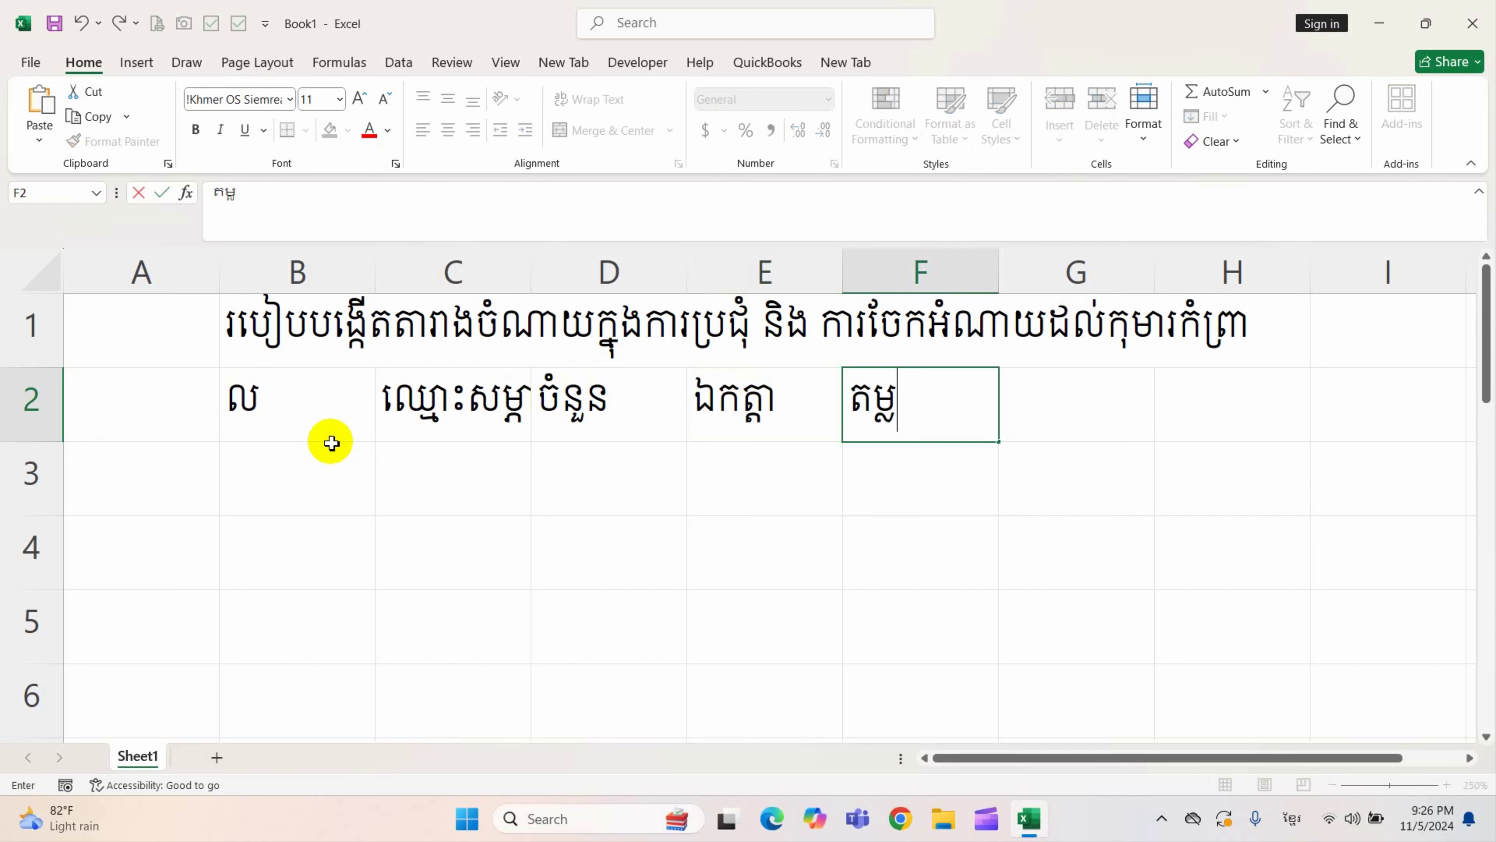
pyautogui.write('ៃសរ')
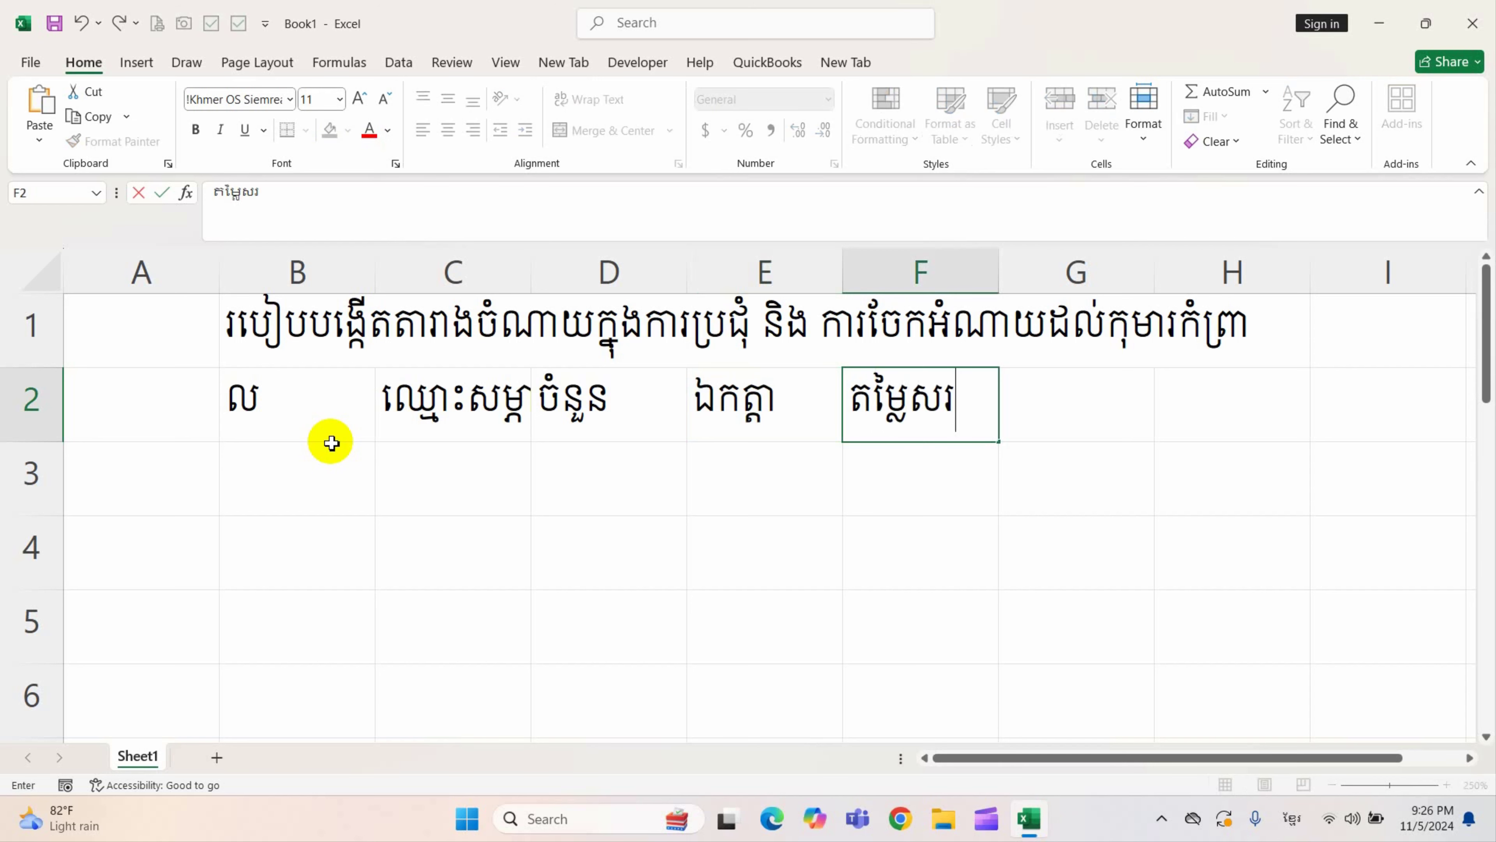
pyautogui.write('ុប')
pyautogui.press('Return')
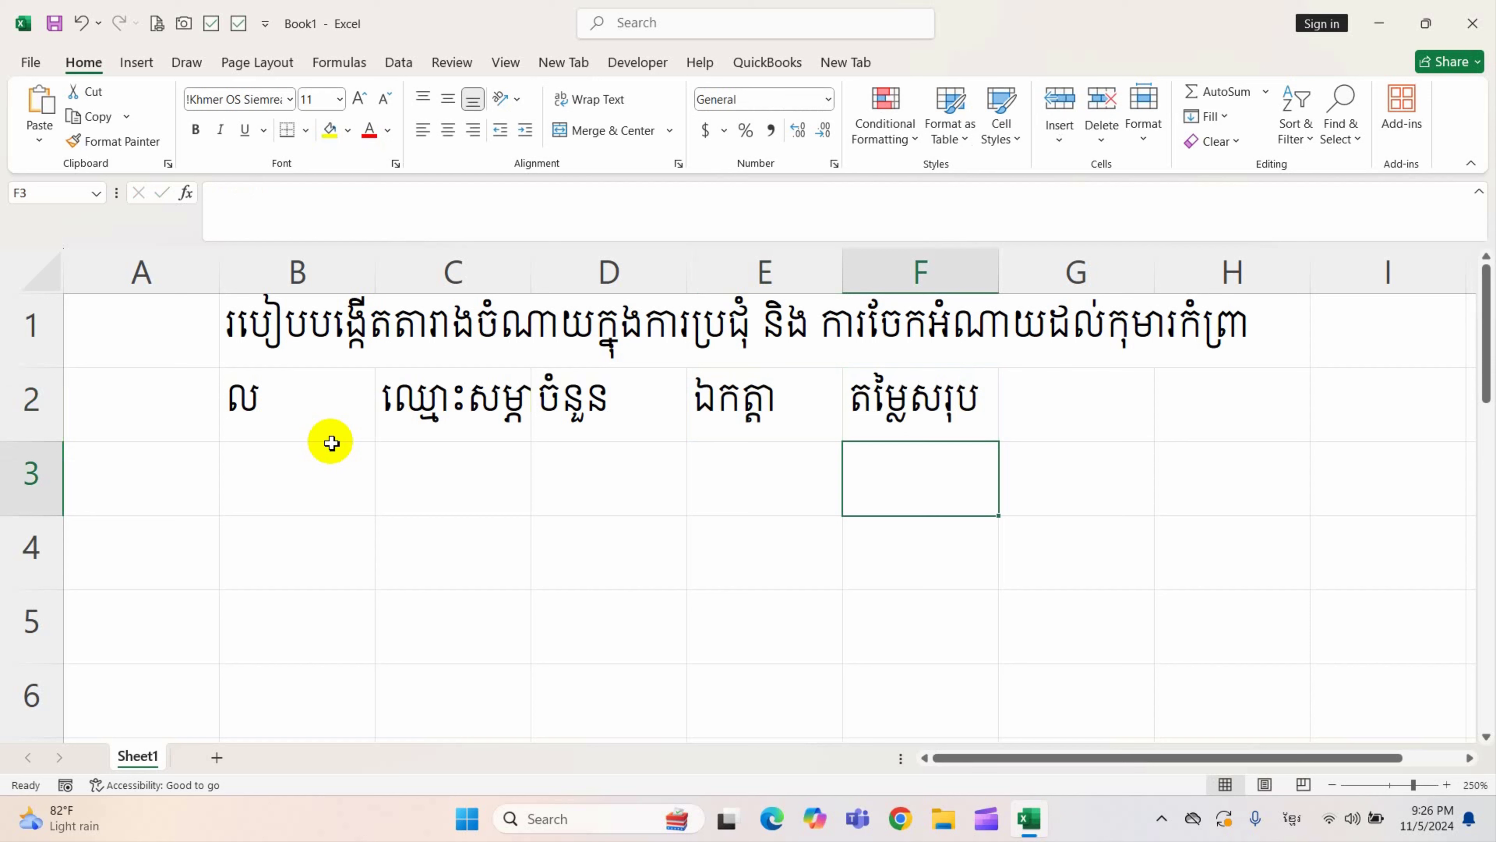
# - Enter the notes heading in G2, correcting the mistyped letters
pyautogui.click(1064, 434)
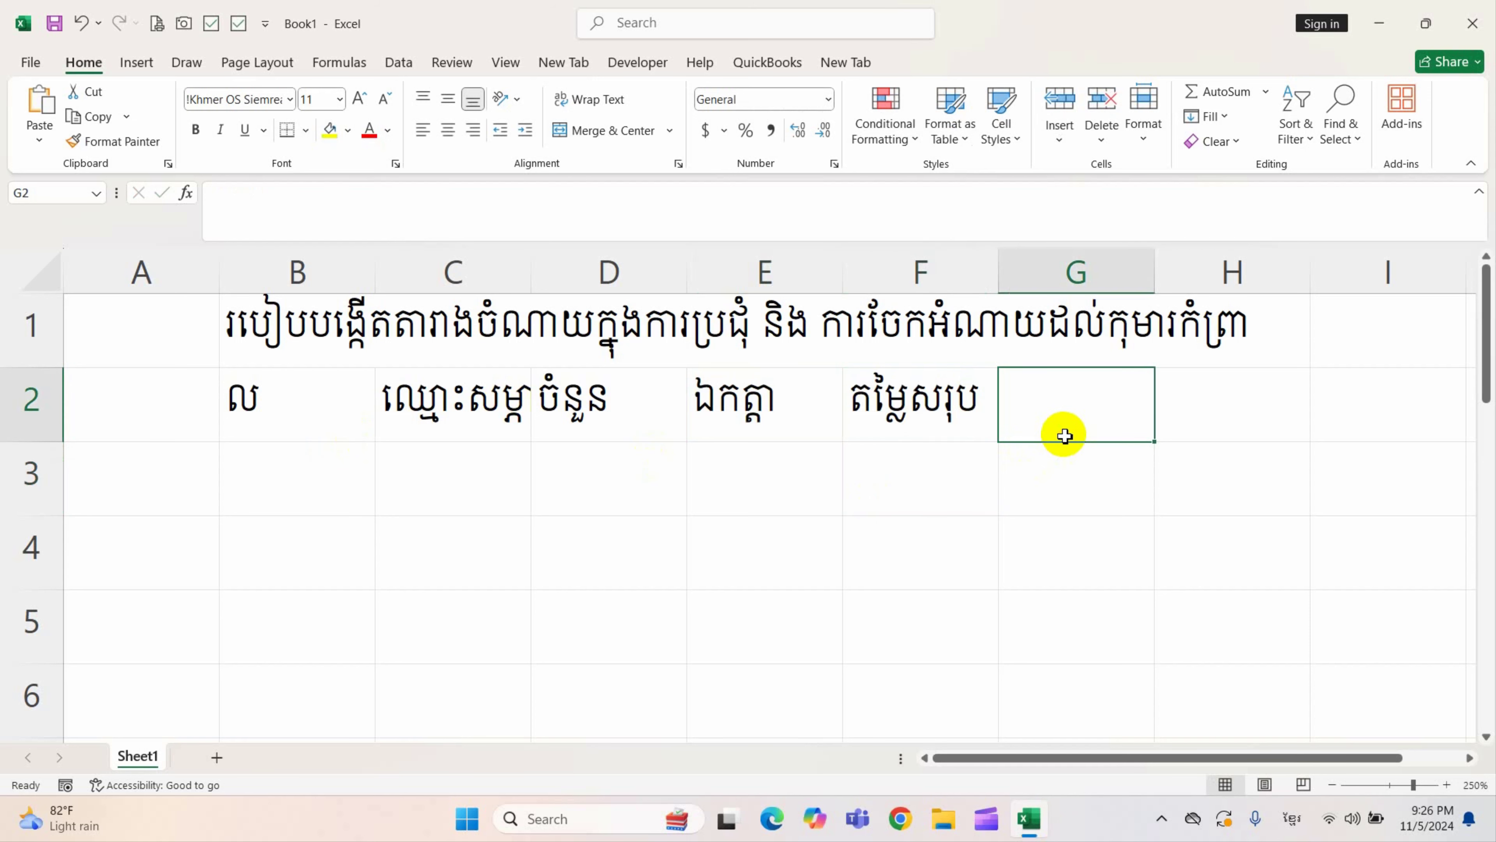
pyautogui.write('ស')
pyautogui.press('BackSpace')
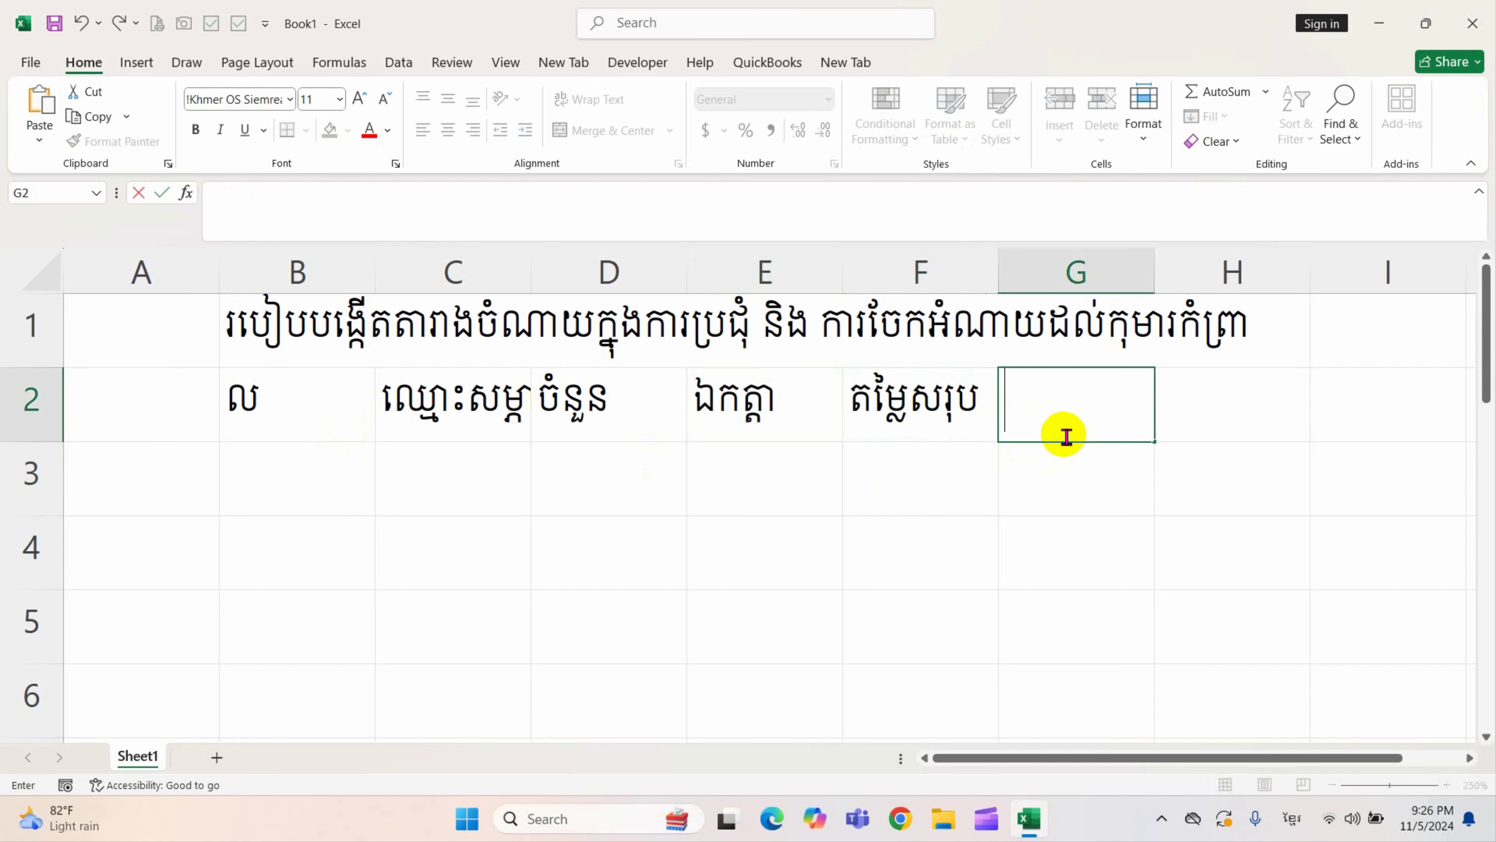
pyautogui.write('កំណ')
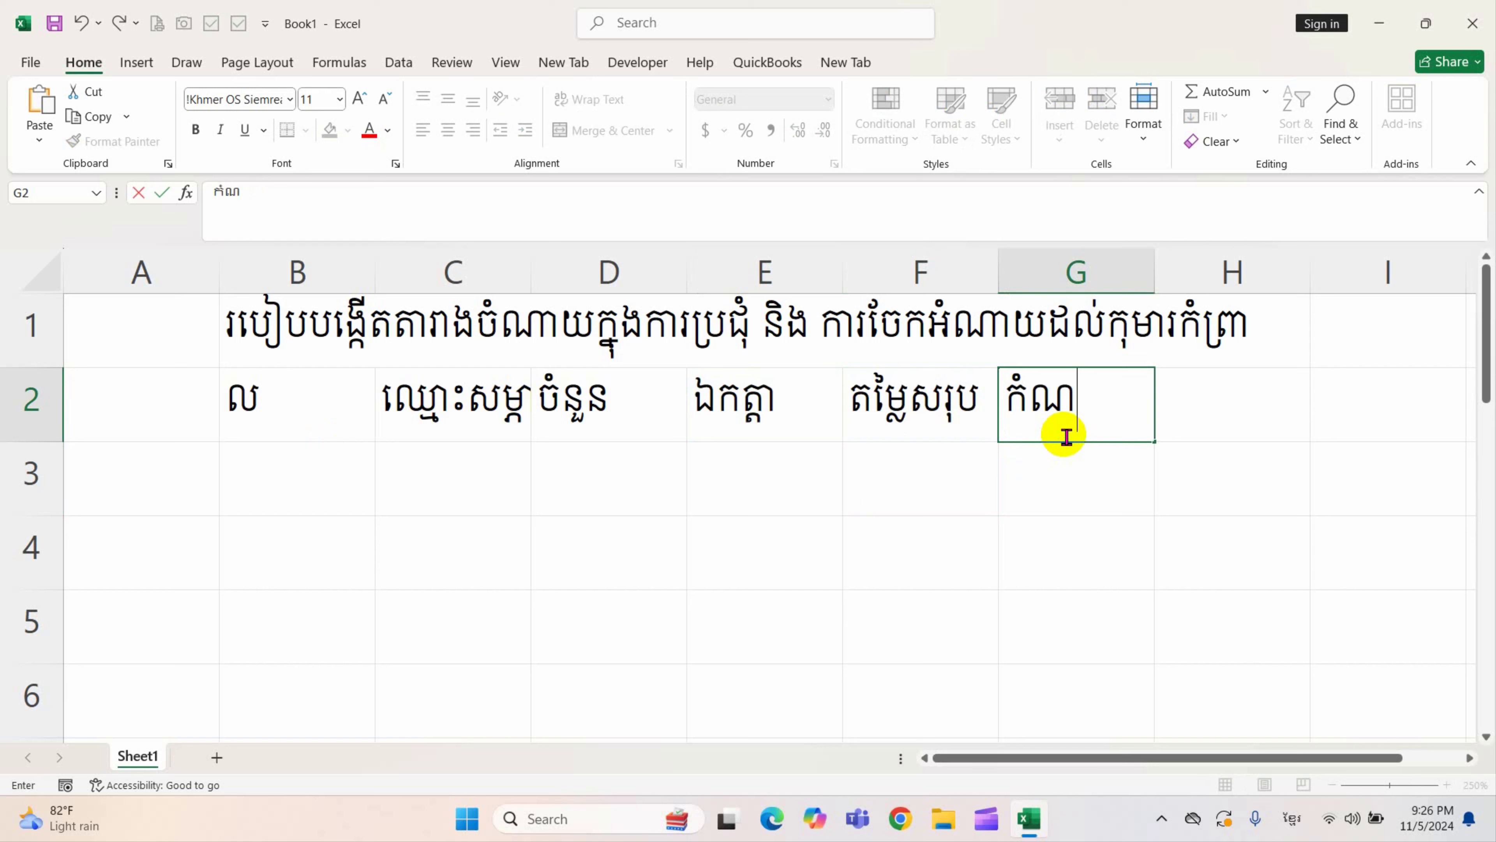
pyautogui.press('BackSpace')
pyautogui.press('BackSpace')
pyautogui.press('BackSpace')
pyautogui.write('ស')
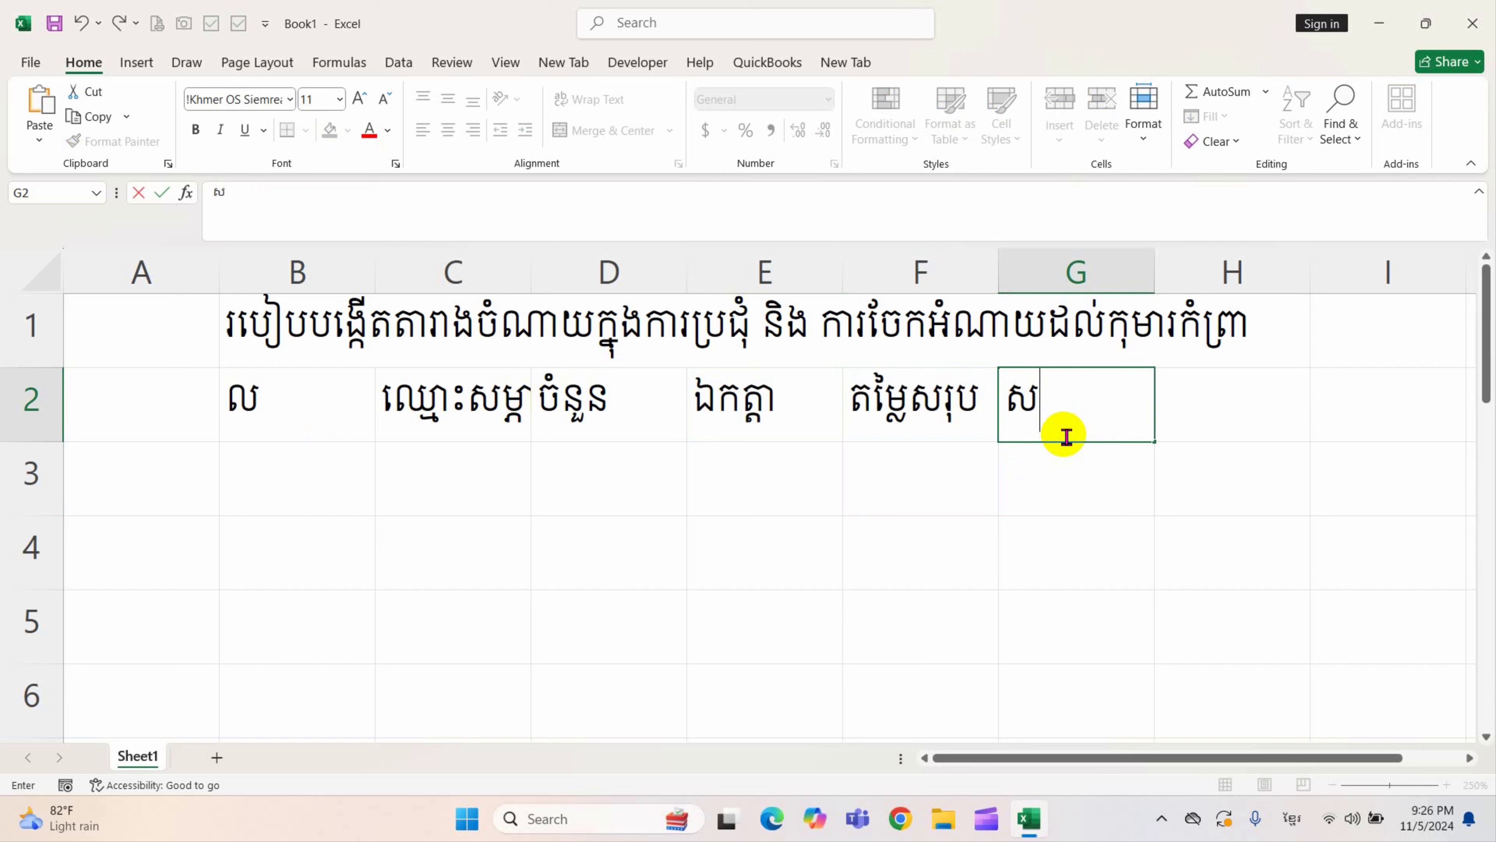
pyautogui.write('ម្ភាំល')
pyautogui.press('BackSpace')
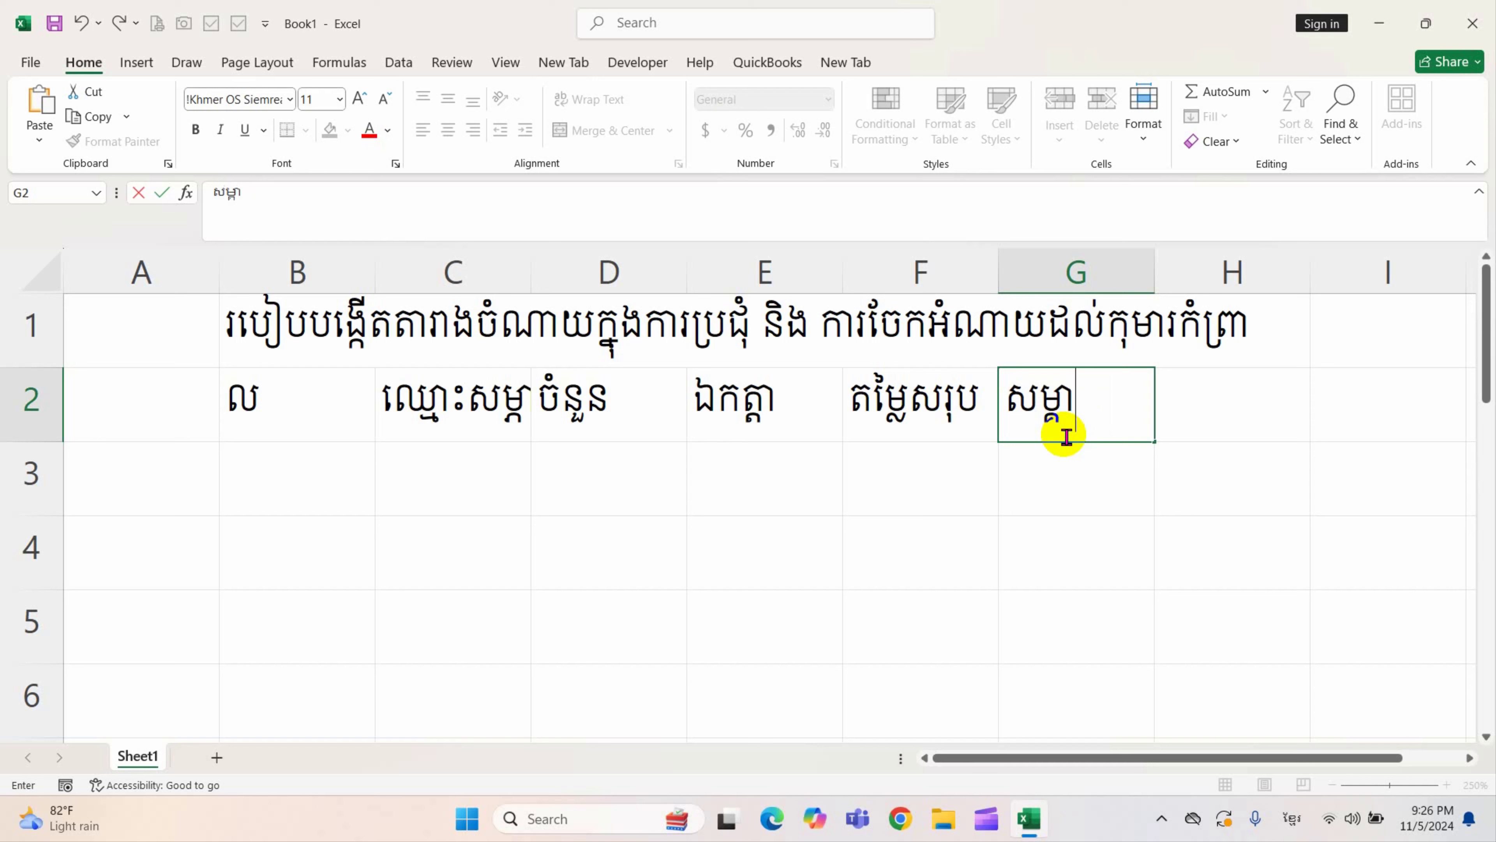
pyautogui.write('ល់')
pyautogui.click(1093, 532)
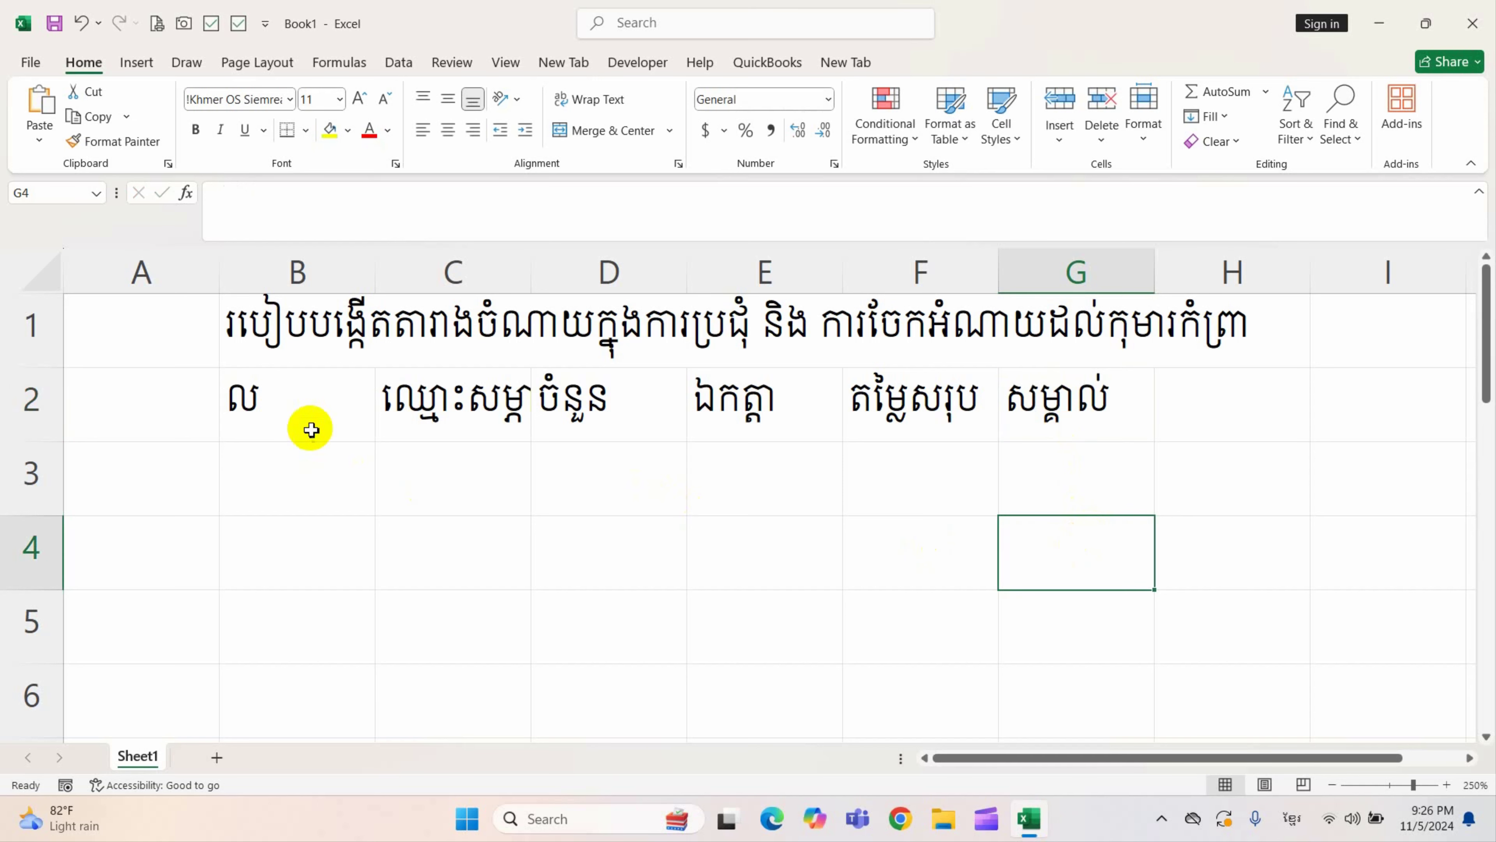
# - Apply All Borders to every cell in the range B2:G7
pyautogui.moveTo(311, 430)
pyautogui.mouseDown()
pyautogui.moveTo(1067, 725)
pyautogui.moveTo(1042, 626)
pyautogui.moveTo(1046, 715)
pyautogui.mouseUp()
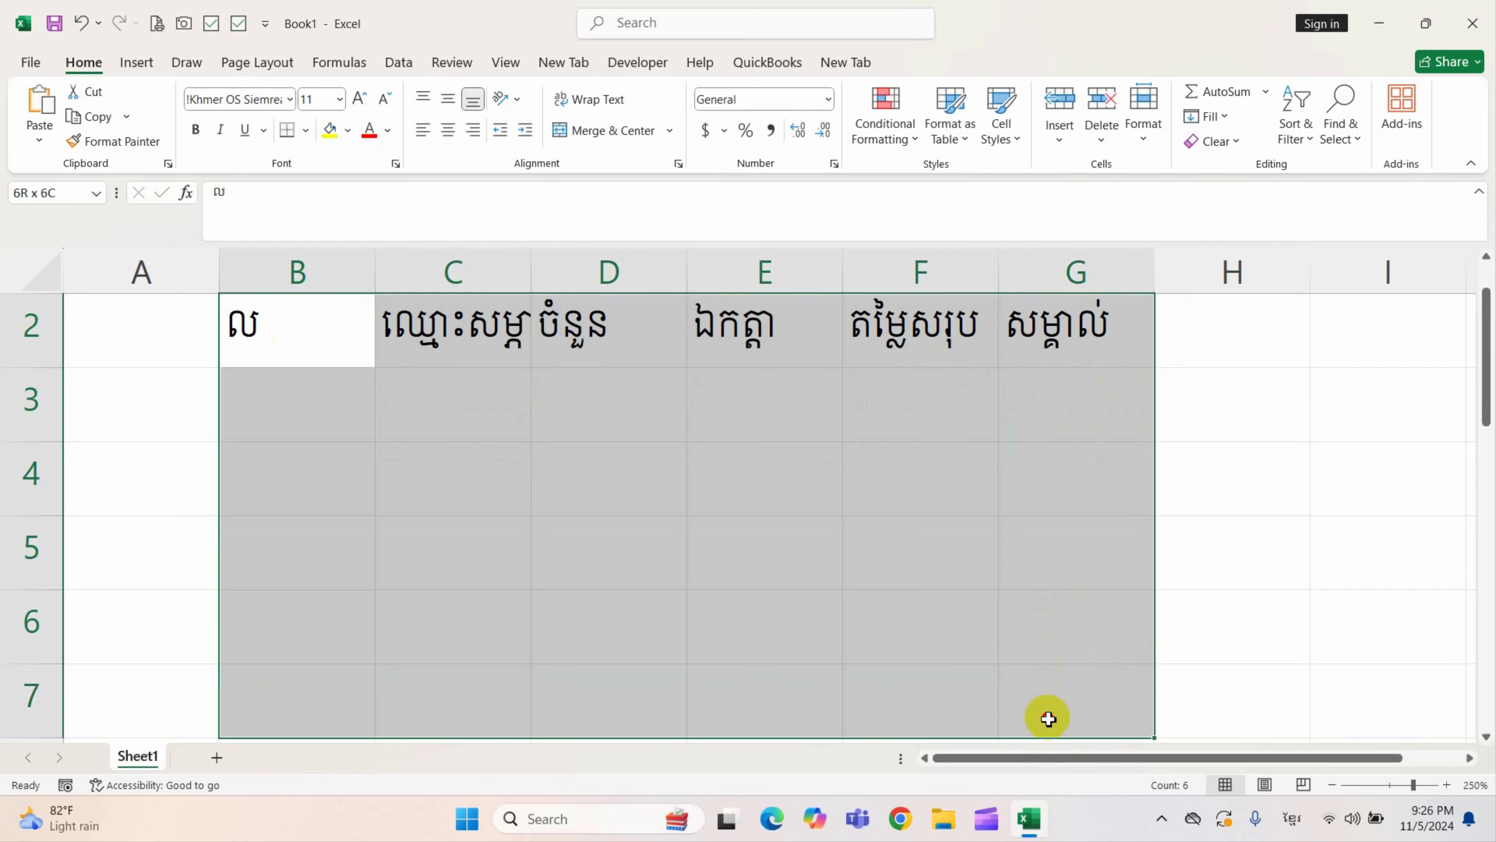
pyautogui.scroll(-1, 428, 418)
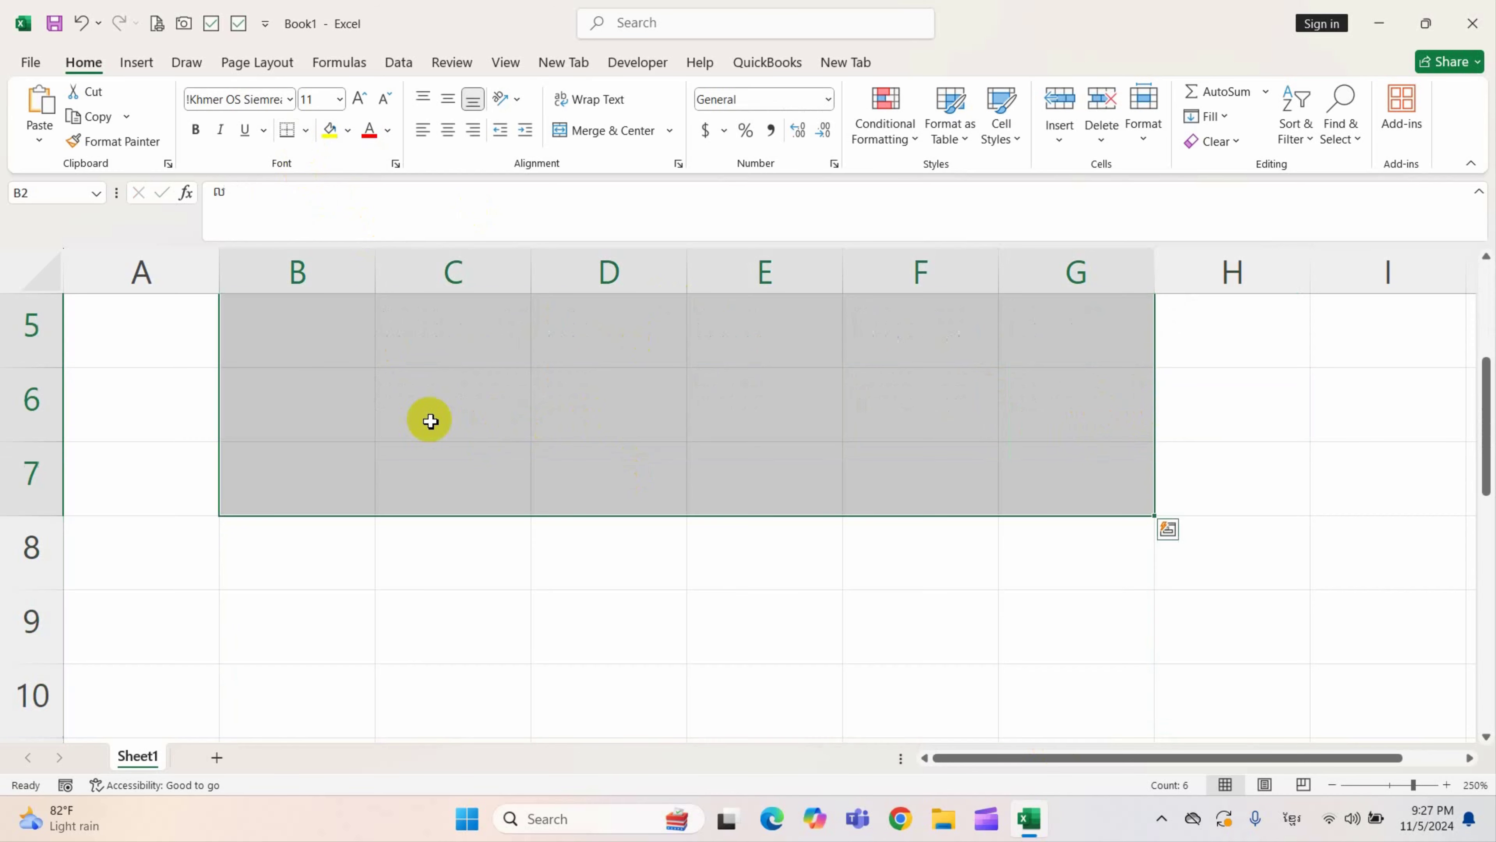
pyautogui.scroll(2, 324, 417)
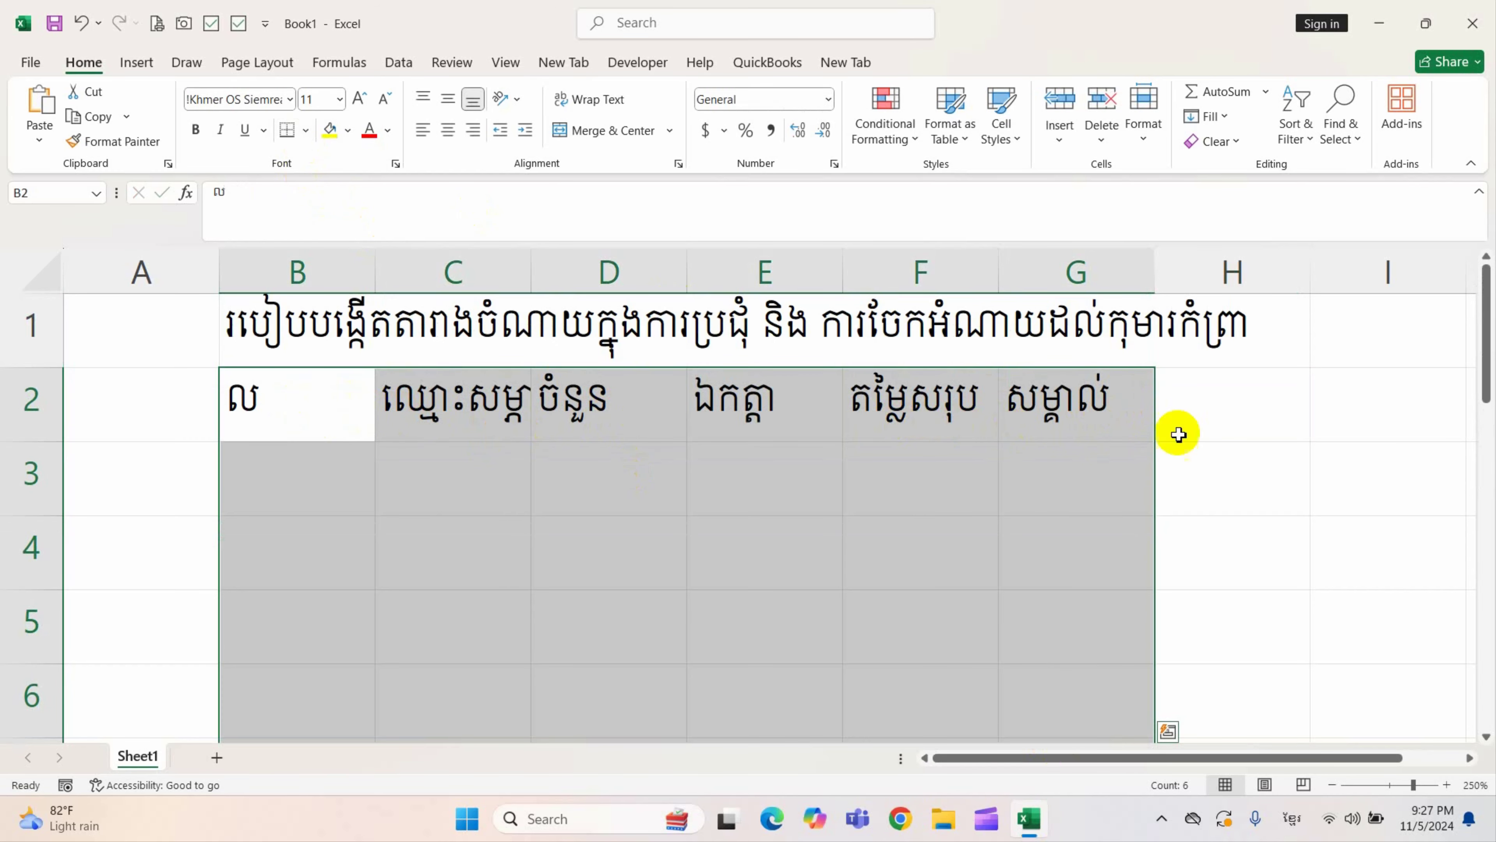
pyautogui.click(307, 130)
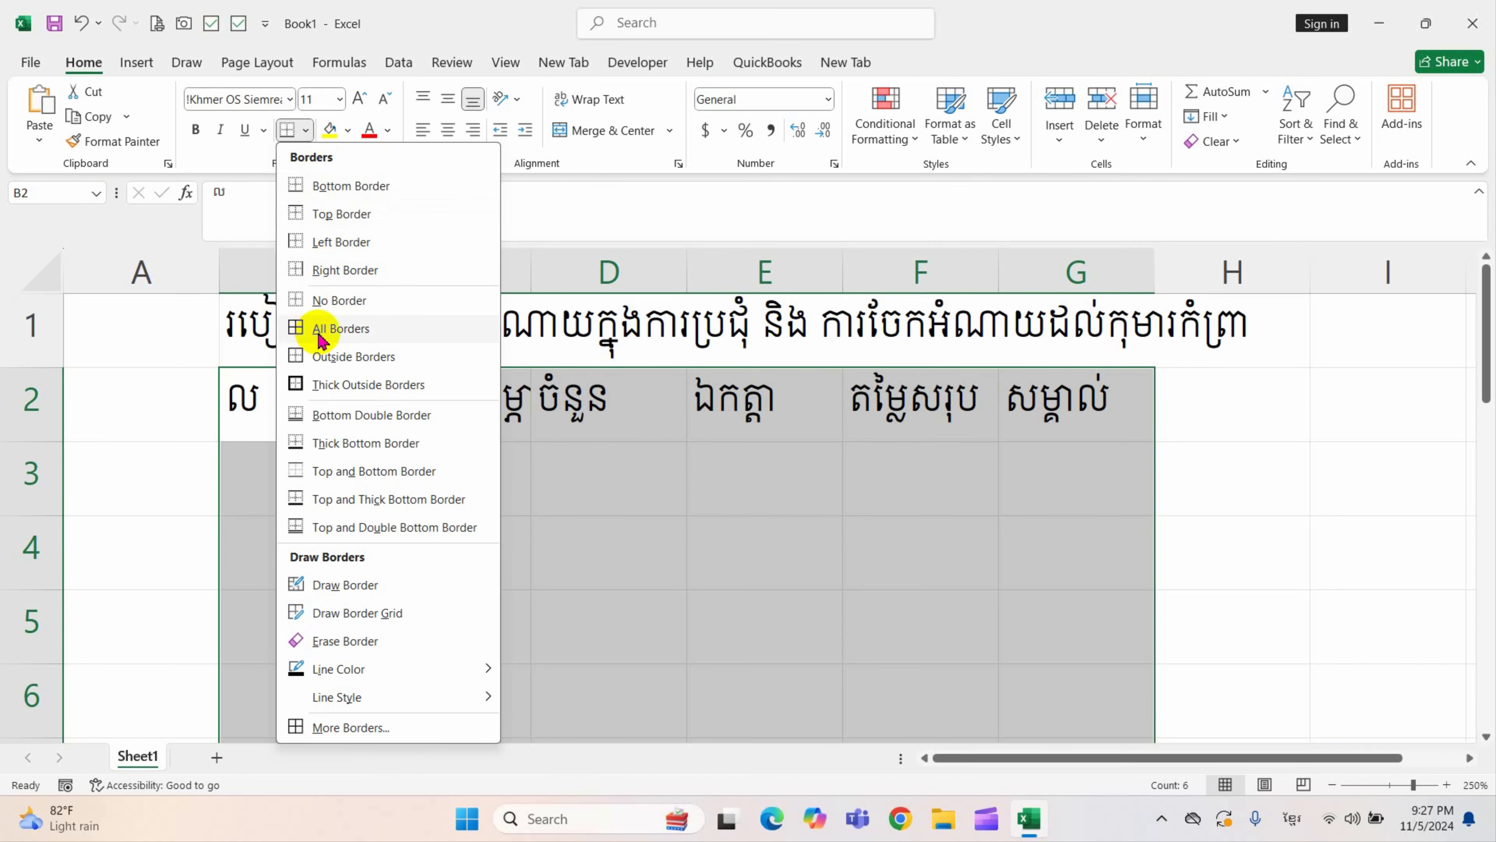
pyautogui.click(341, 329)
pyautogui.click(872, 545)
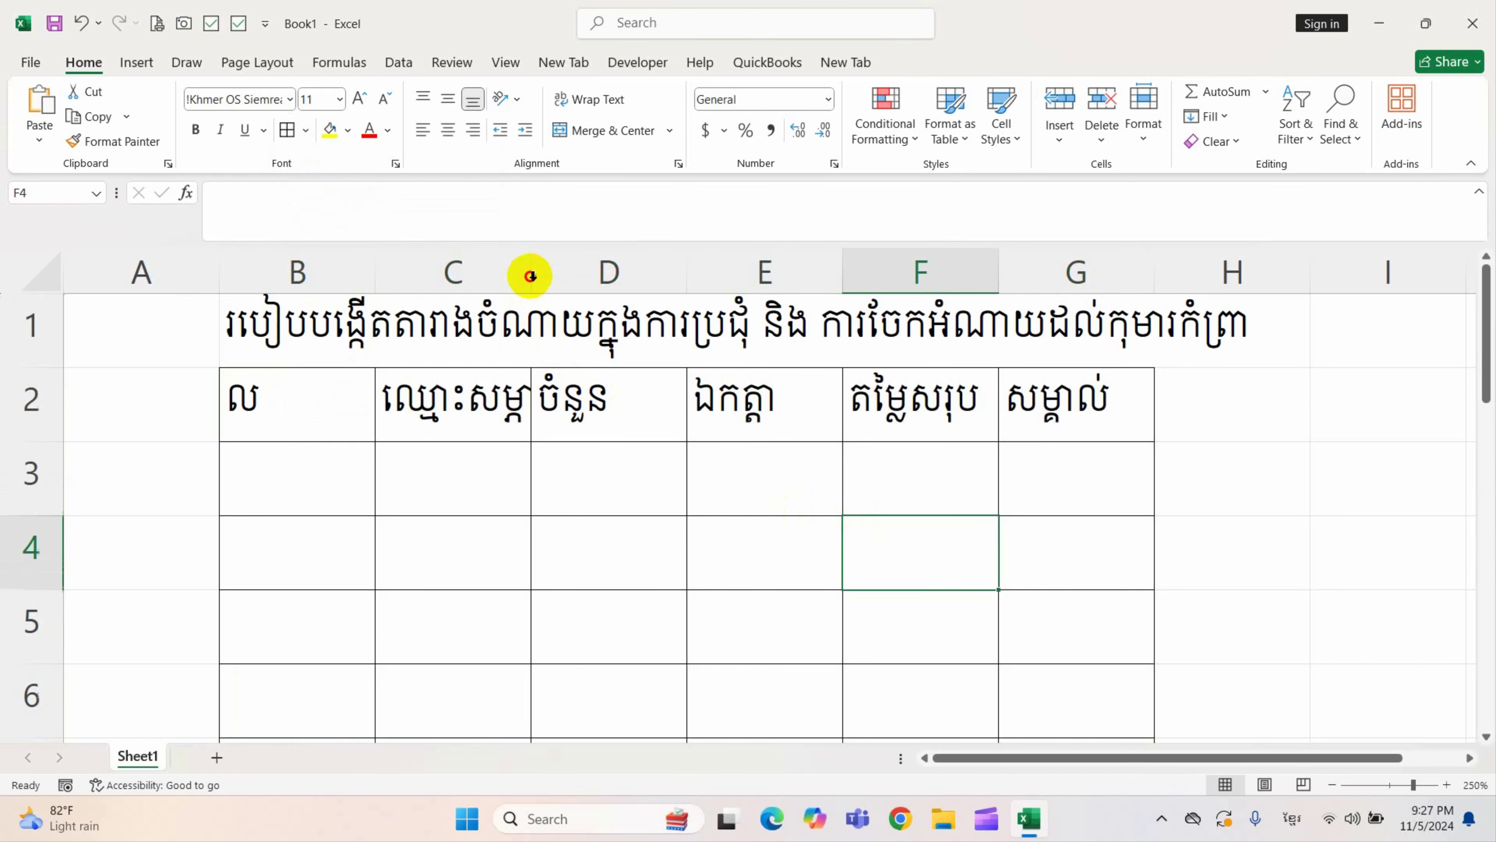
# - Widen column C slightly and centre the headings in B2:G2
pyautogui.moveTo(530, 275); pyautogui.dragTo(558, 275)
pyautogui.click(562, 404)
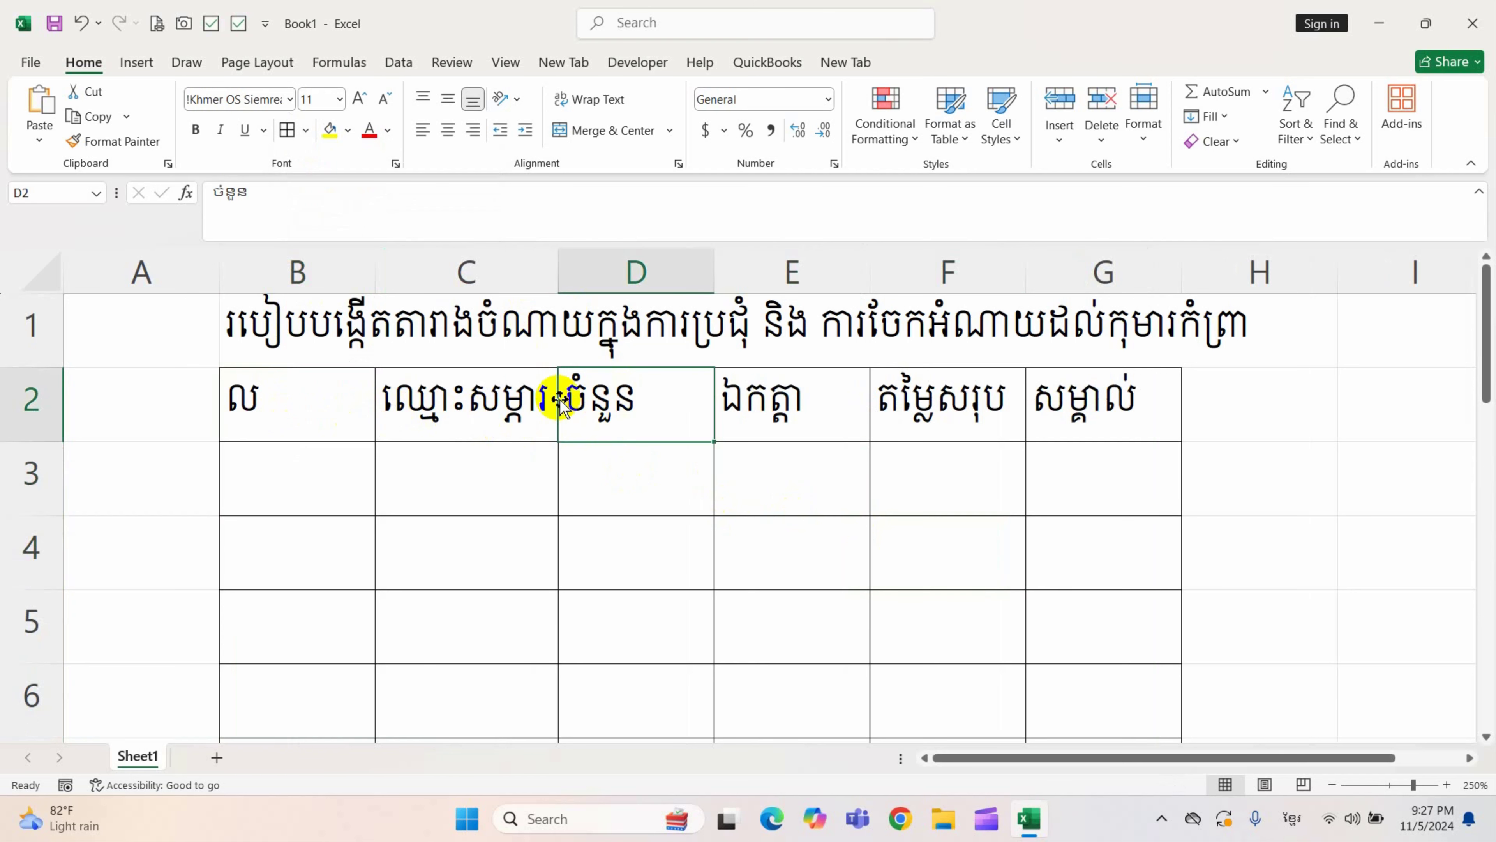
pyautogui.moveTo(297, 398); pyautogui.dragTo(1085, 407)
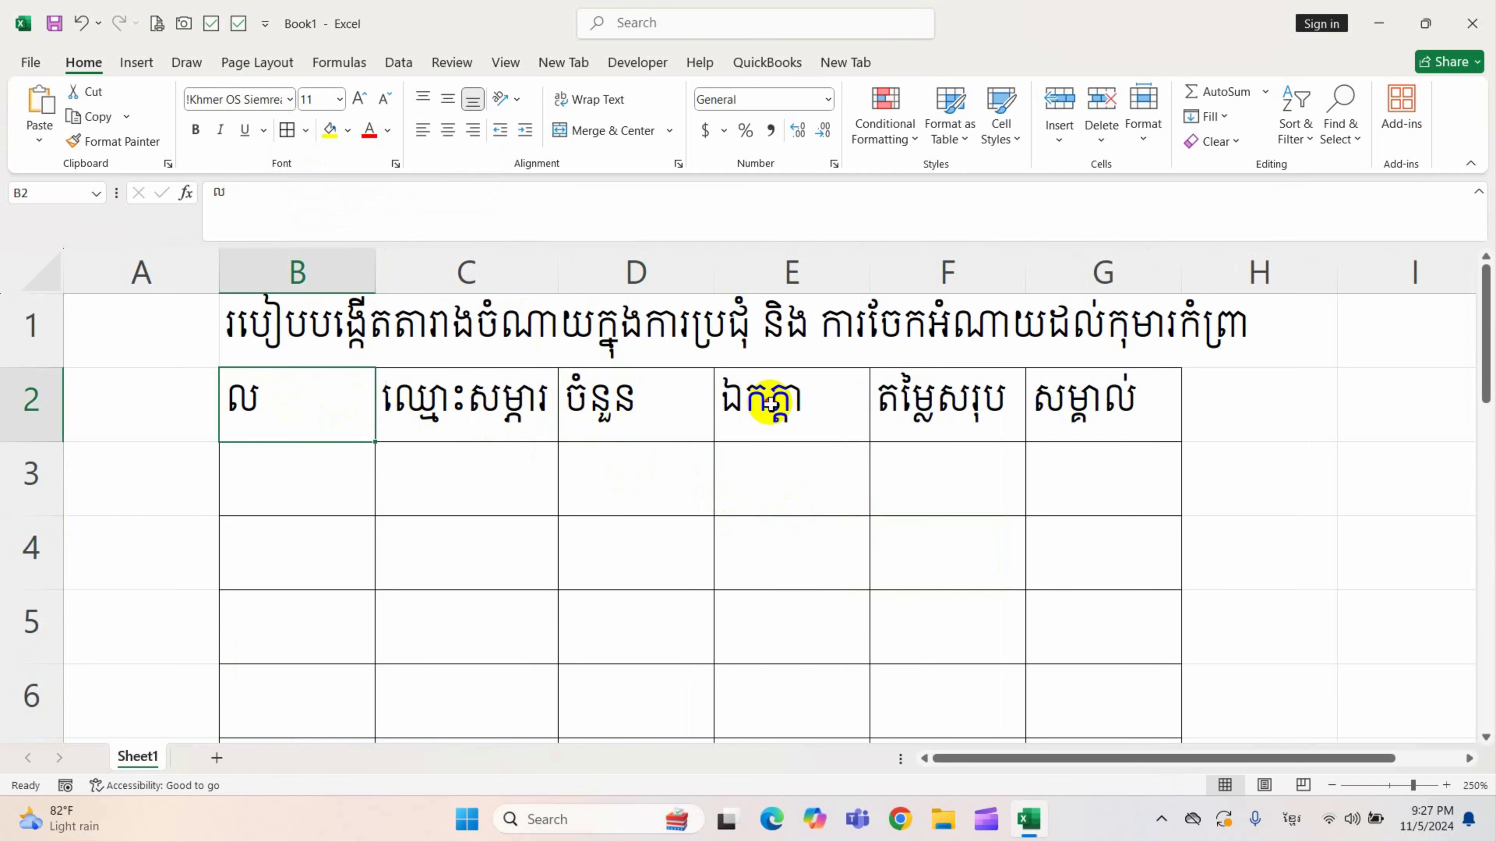
pyautogui.click(450, 132)
pyautogui.click(878, 492)
# - Narrow column B to fit the number heading and widen column C for item names
pyautogui.click(299, 480)
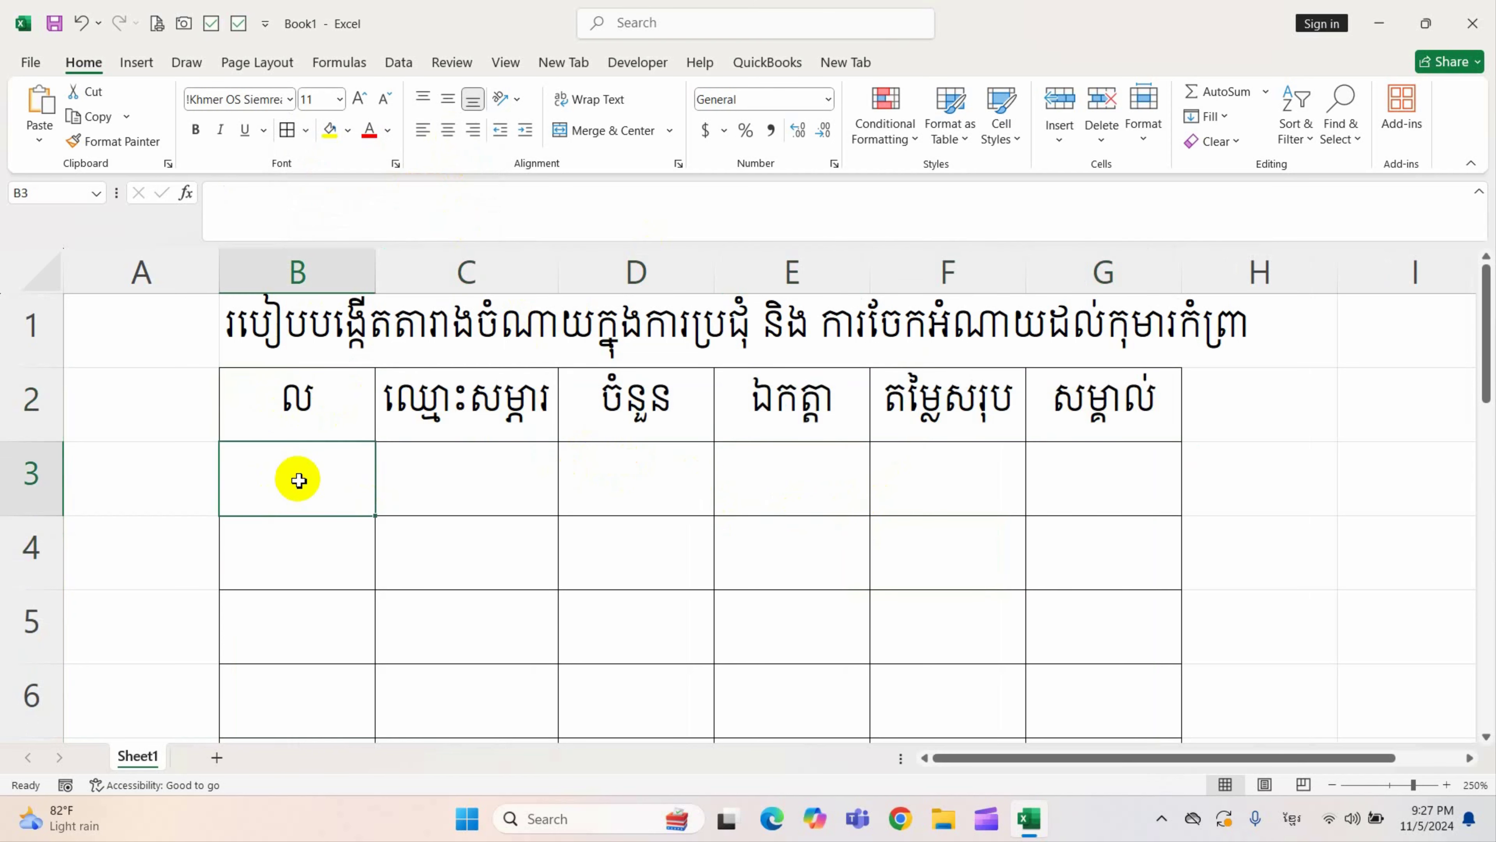
pyautogui.scroll(-1, 542, 498)
pyautogui.scroll(-1, 370, 475)
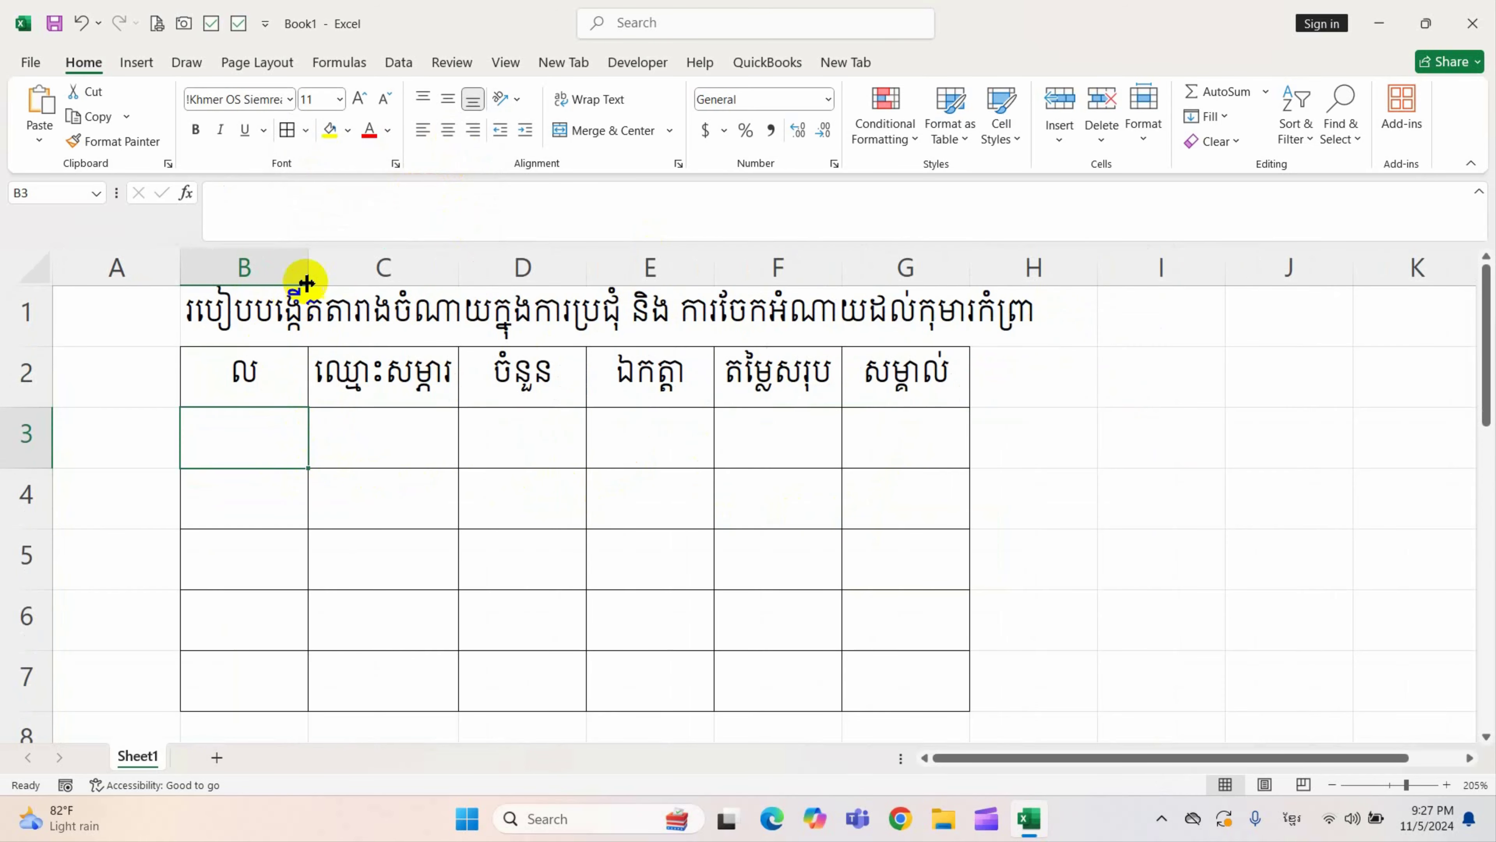
pyautogui.moveTo(307, 283); pyautogui.dragTo(273, 283)
pyautogui.click(295, 448)
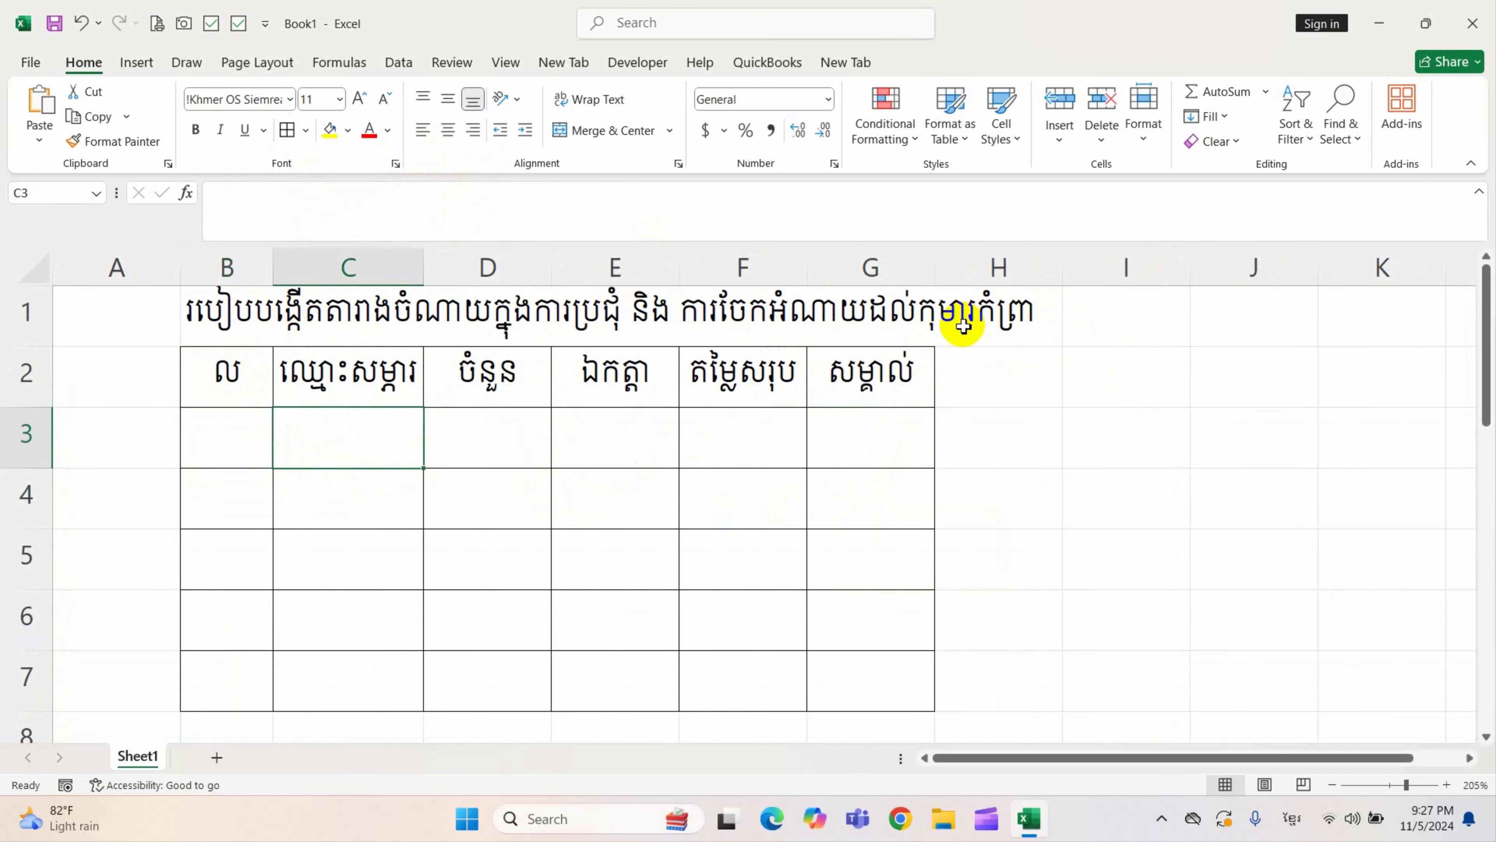
pyautogui.moveTo(424, 272); pyautogui.dragTo(550, 301)
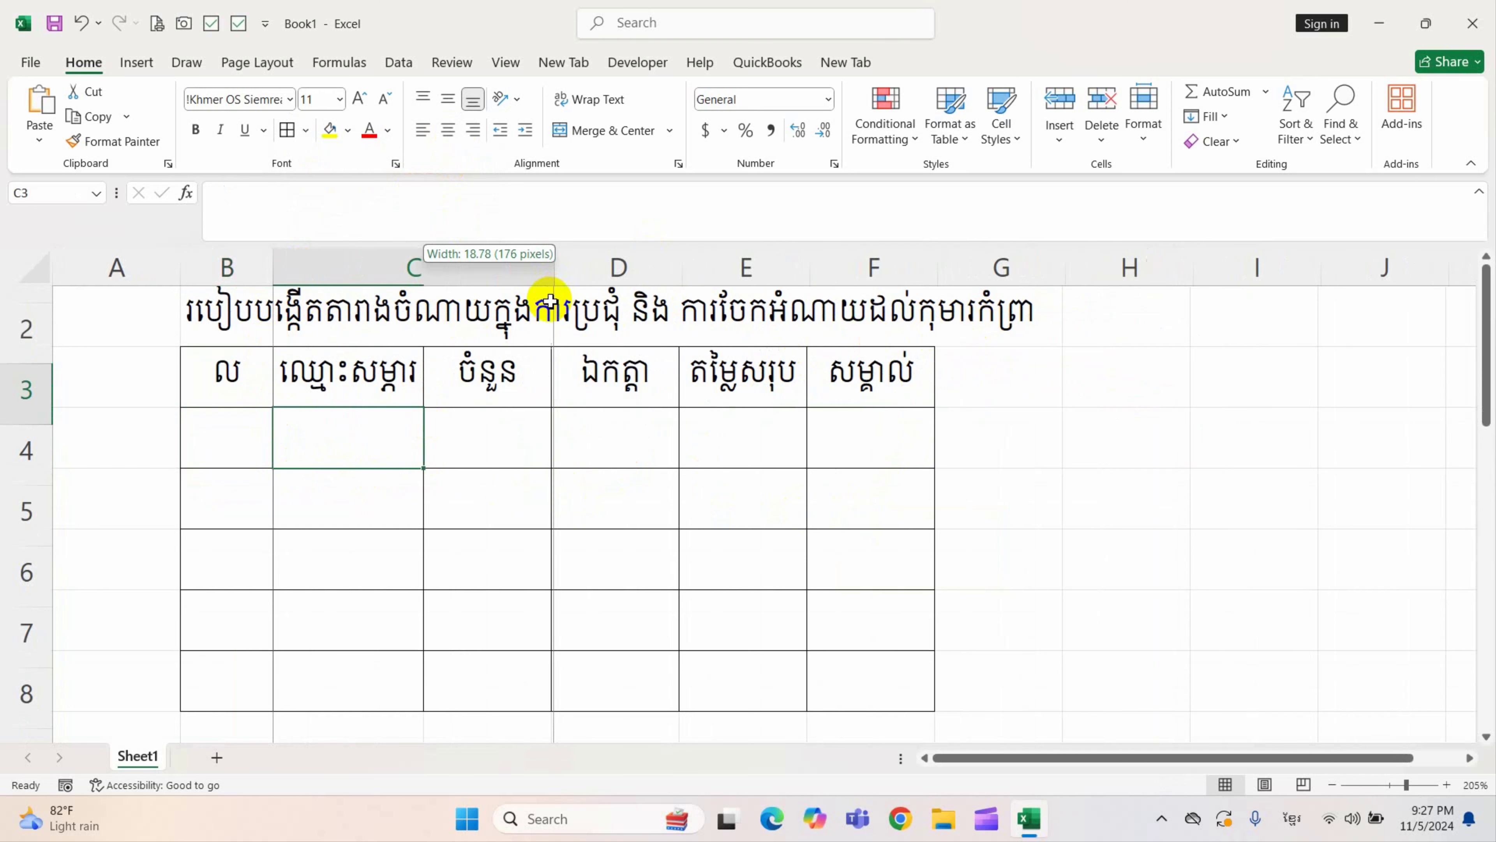
# - Merge and centre the title across B1:G1, make row 1 taller, and fill it yellow
pyautogui.moveTo(268, 312); pyautogui.dragTo(1002, 318)
pyautogui.click(613, 130)
pyautogui.click(666, 445)
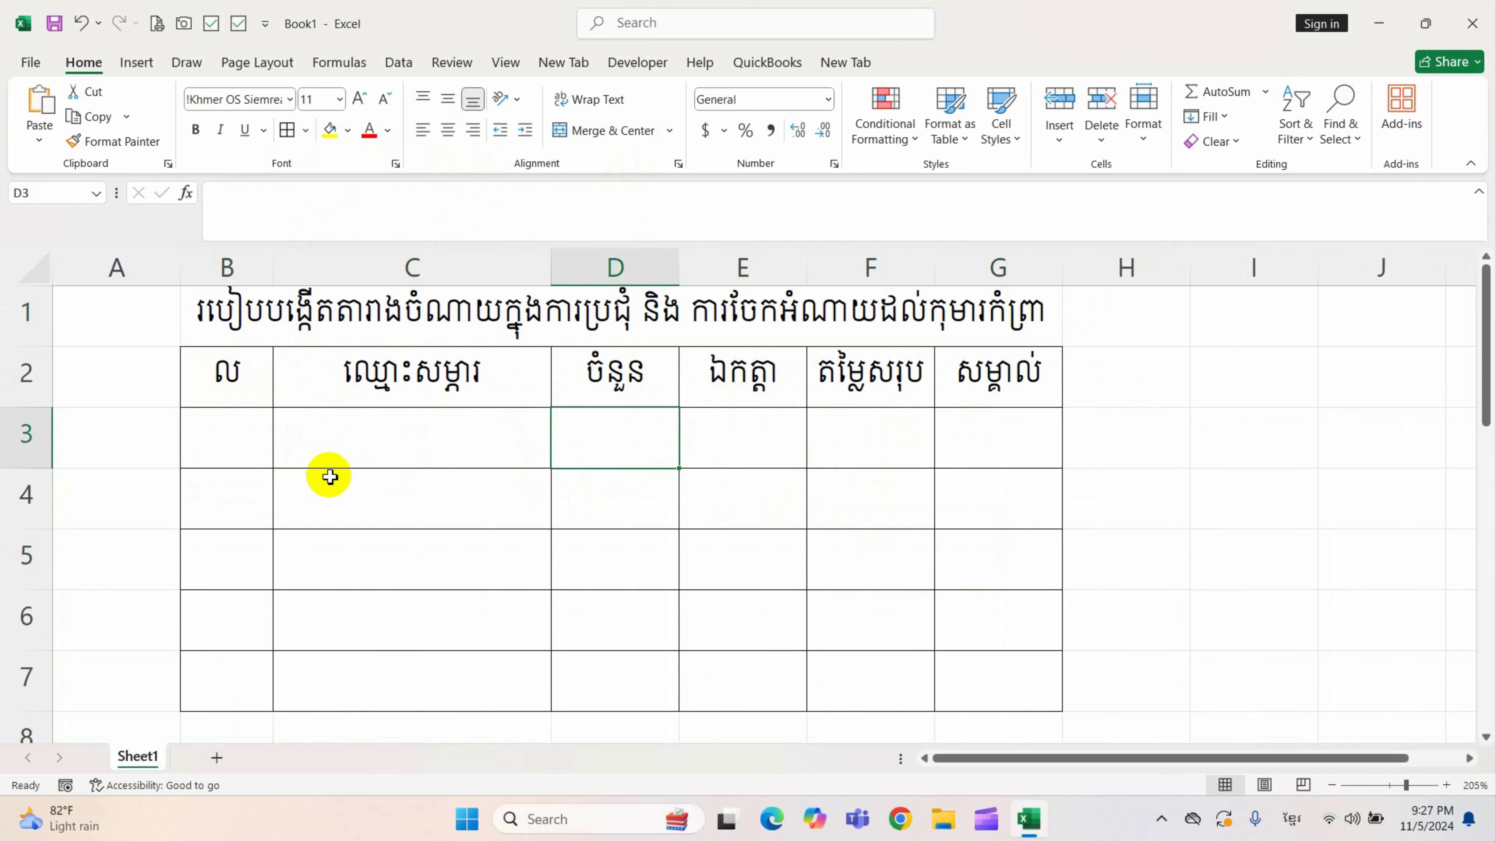
pyautogui.moveTo(40, 346); pyautogui.dragTo(44, 366)
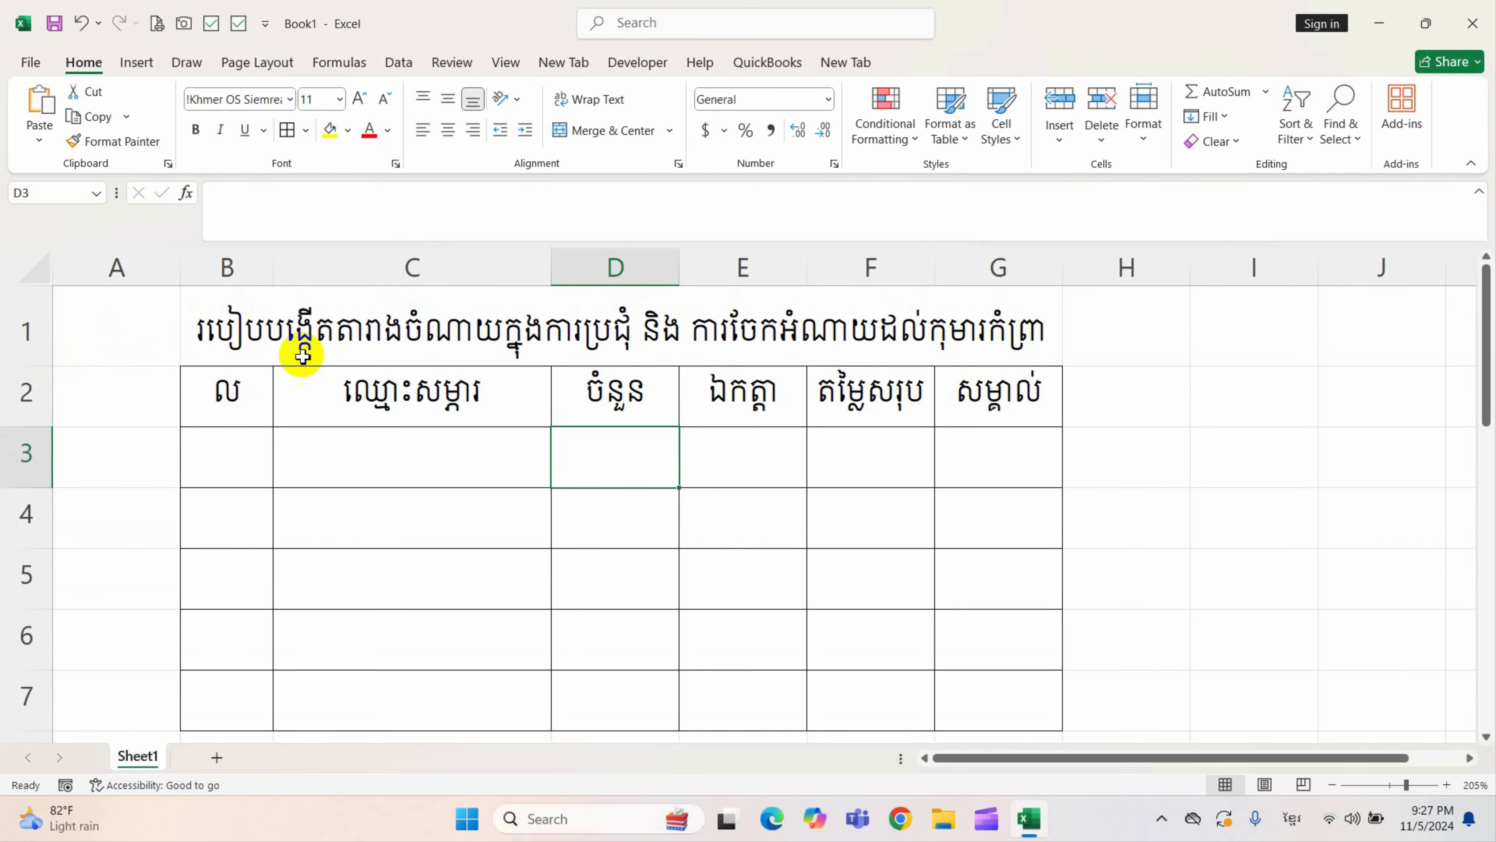
pyautogui.click(268, 354)
pyautogui.click(413, 503)
pyautogui.click(418, 351)
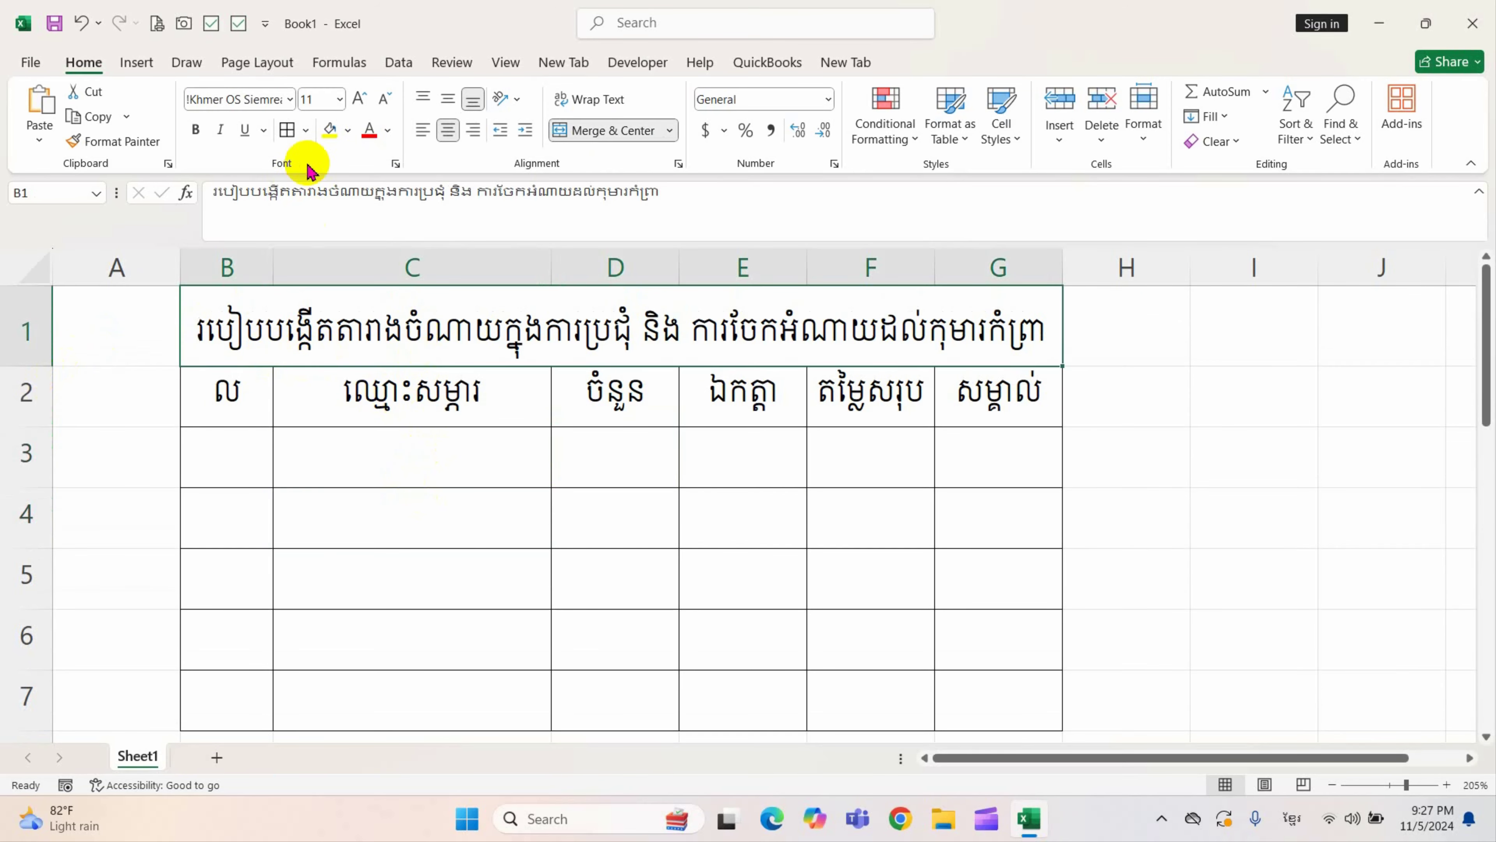
pyautogui.click(330, 130)
pyautogui.moveTo(530, 436); pyautogui.dragTo(559, 489)
# - Enter ១ in B3 and ២ in B4
pyautogui.click(244, 475)
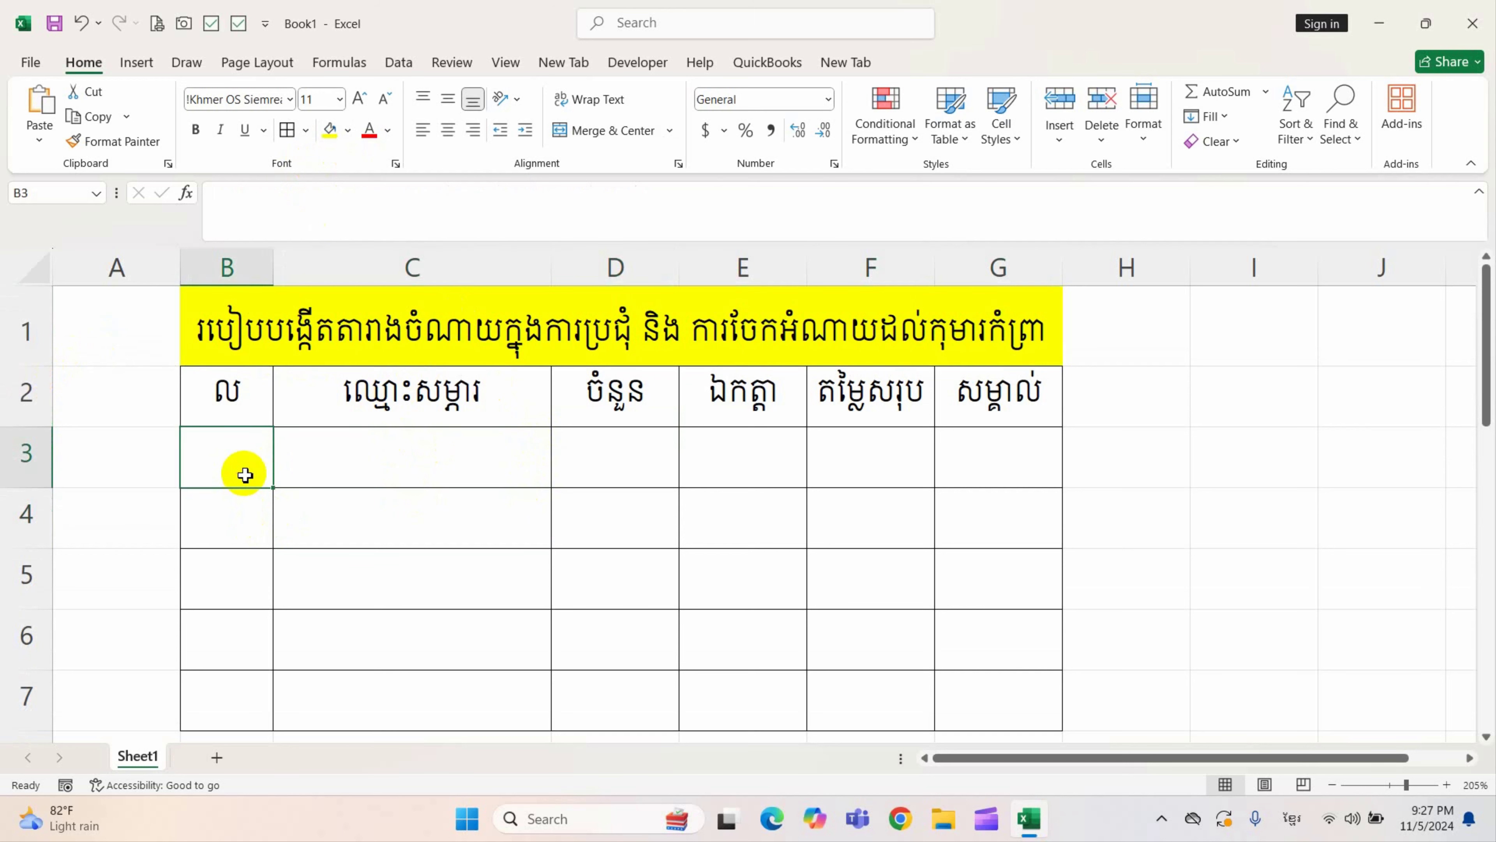
pyautogui.write('១')
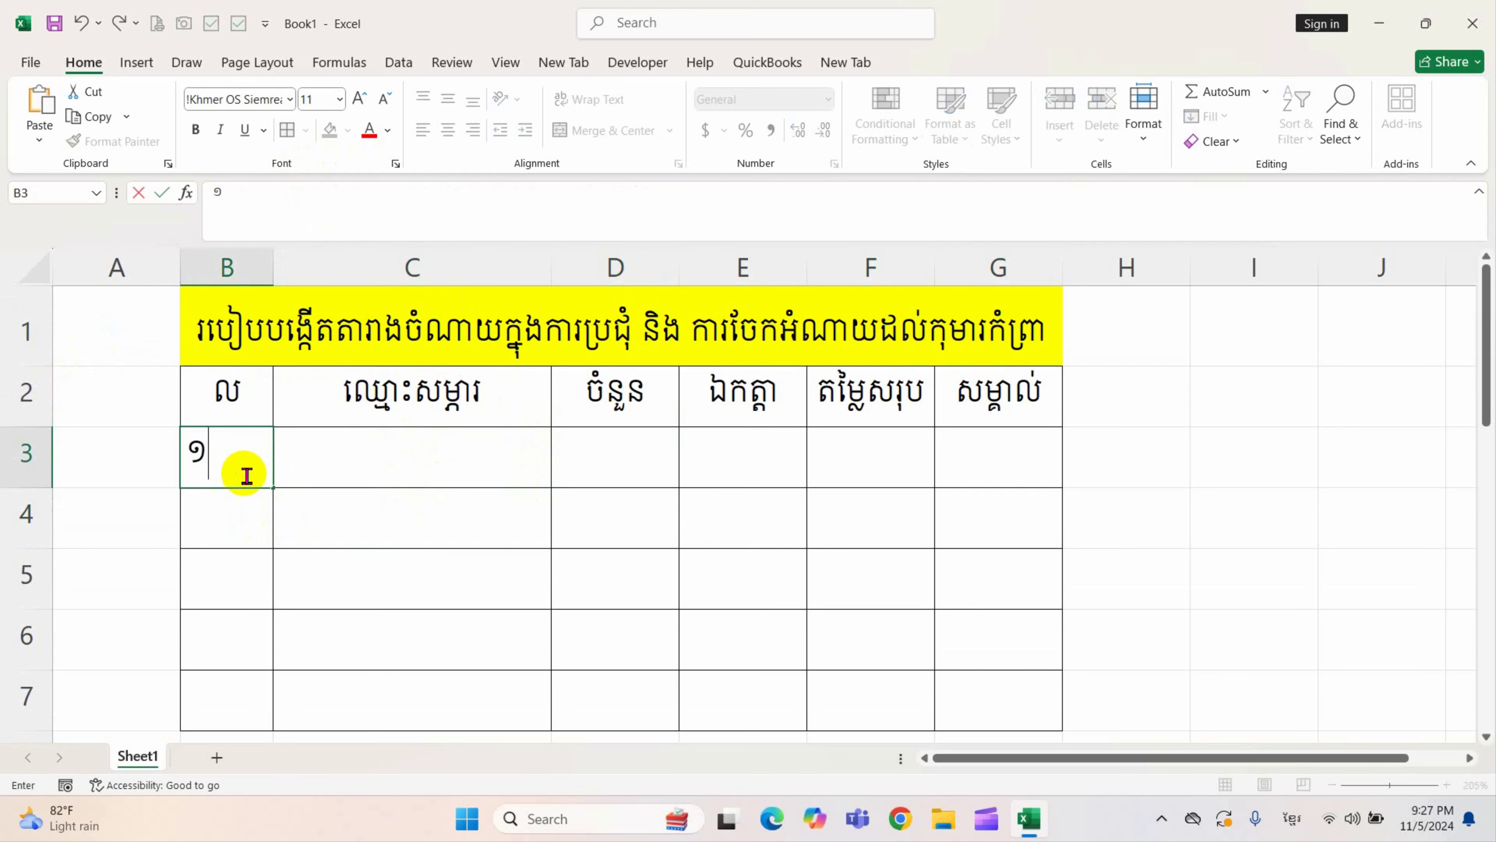
pyautogui.press('Return')
pyautogui.write('២')
pyautogui.press('Return')
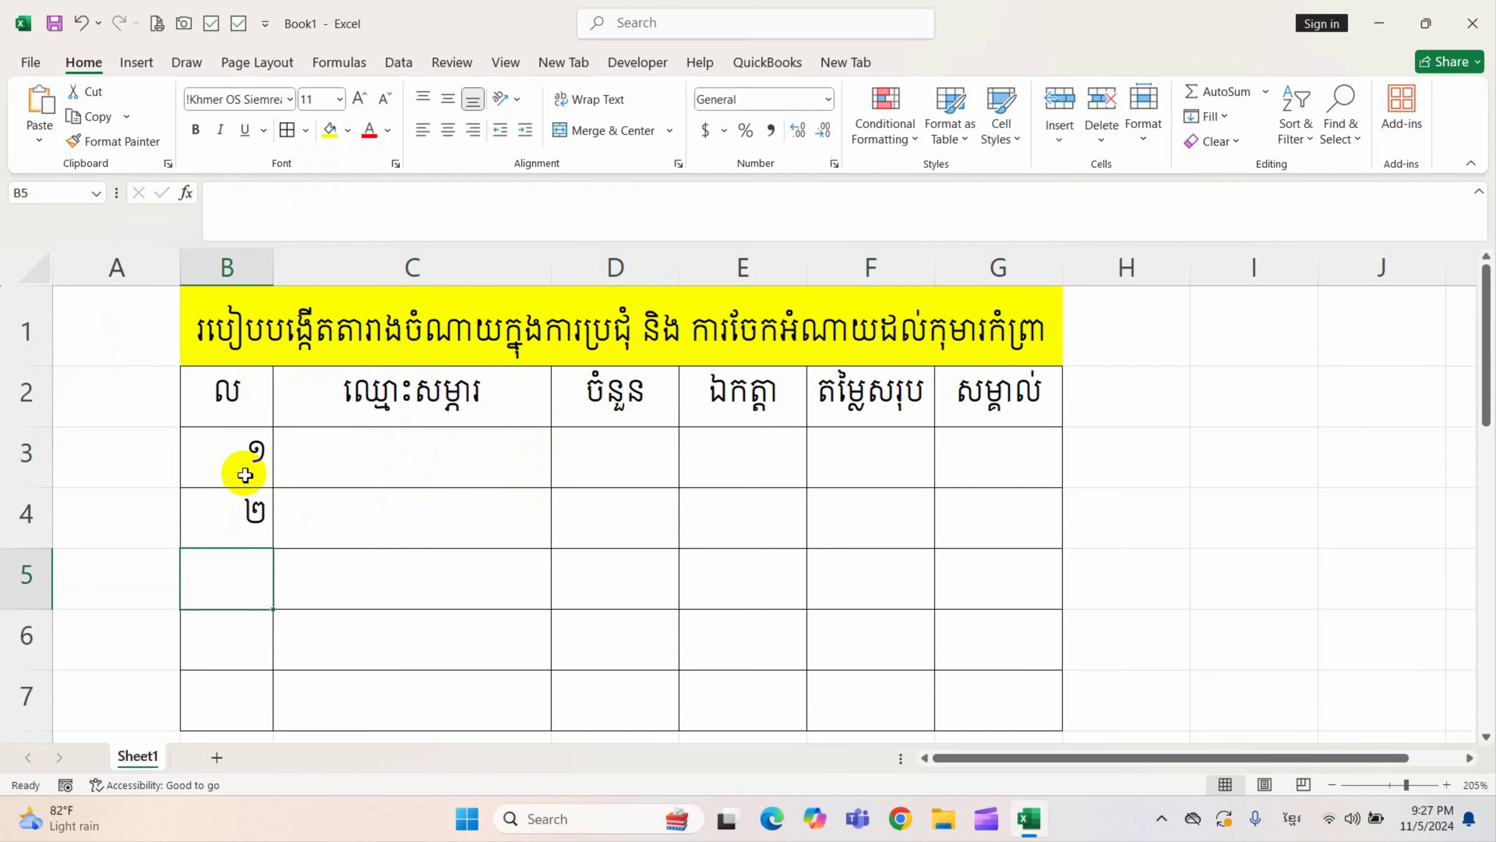
# - Centre the numbers in column B and extend the series down to ៥ in B7
pyautogui.click(247, 266)
pyautogui.moveTo(265, 415); pyautogui.dragTo(272, 699)
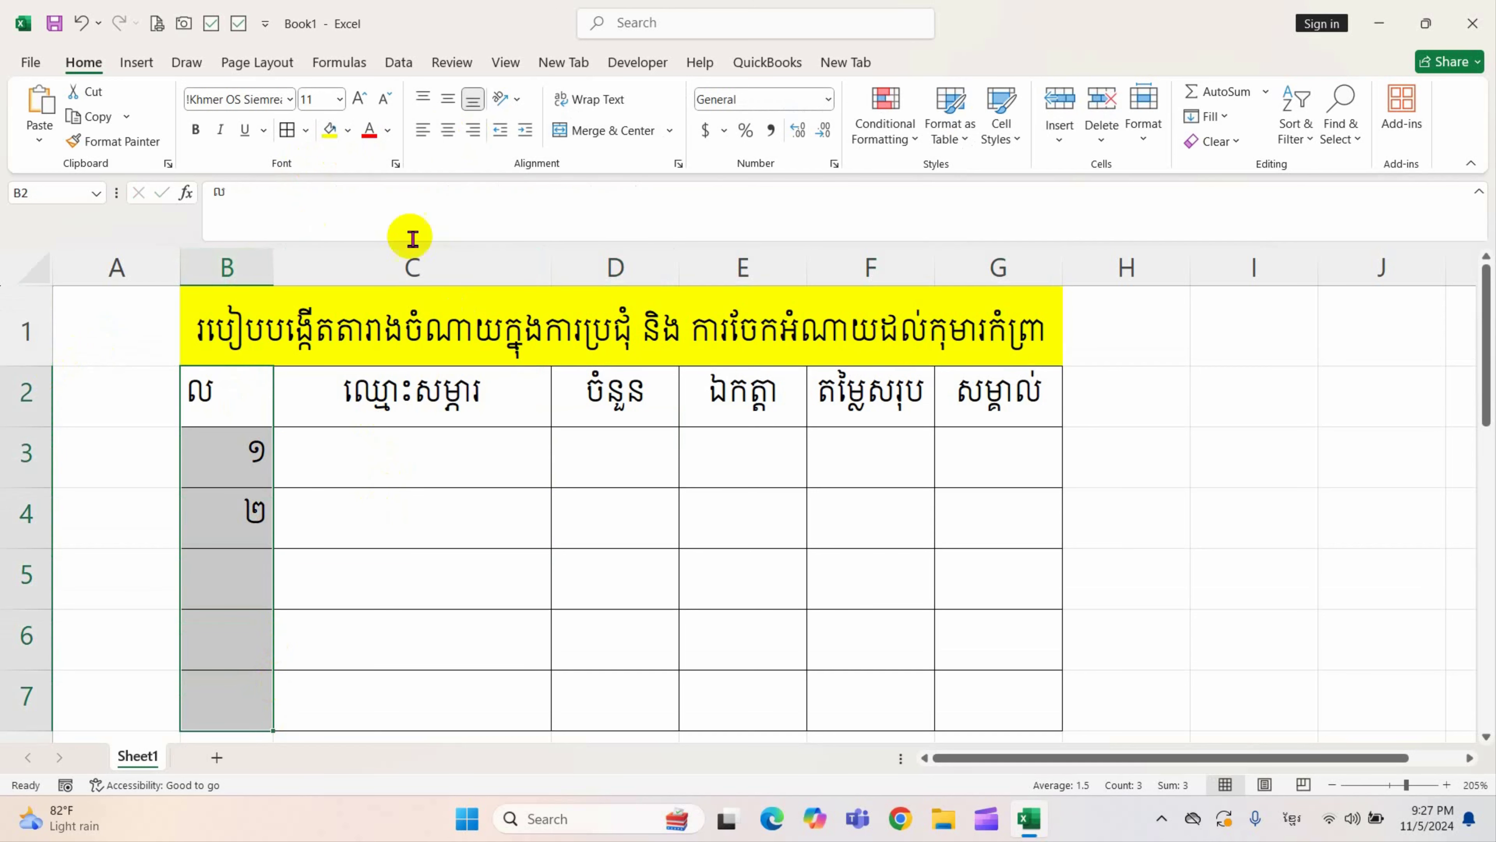
pyautogui.click(448, 130)
pyautogui.click(447, 130)
pyautogui.moveTo(251, 471)
pyautogui.mouseDown()
pyautogui.moveTo(277, 530)
pyautogui.moveTo(277, 707)
pyautogui.mouseUp()
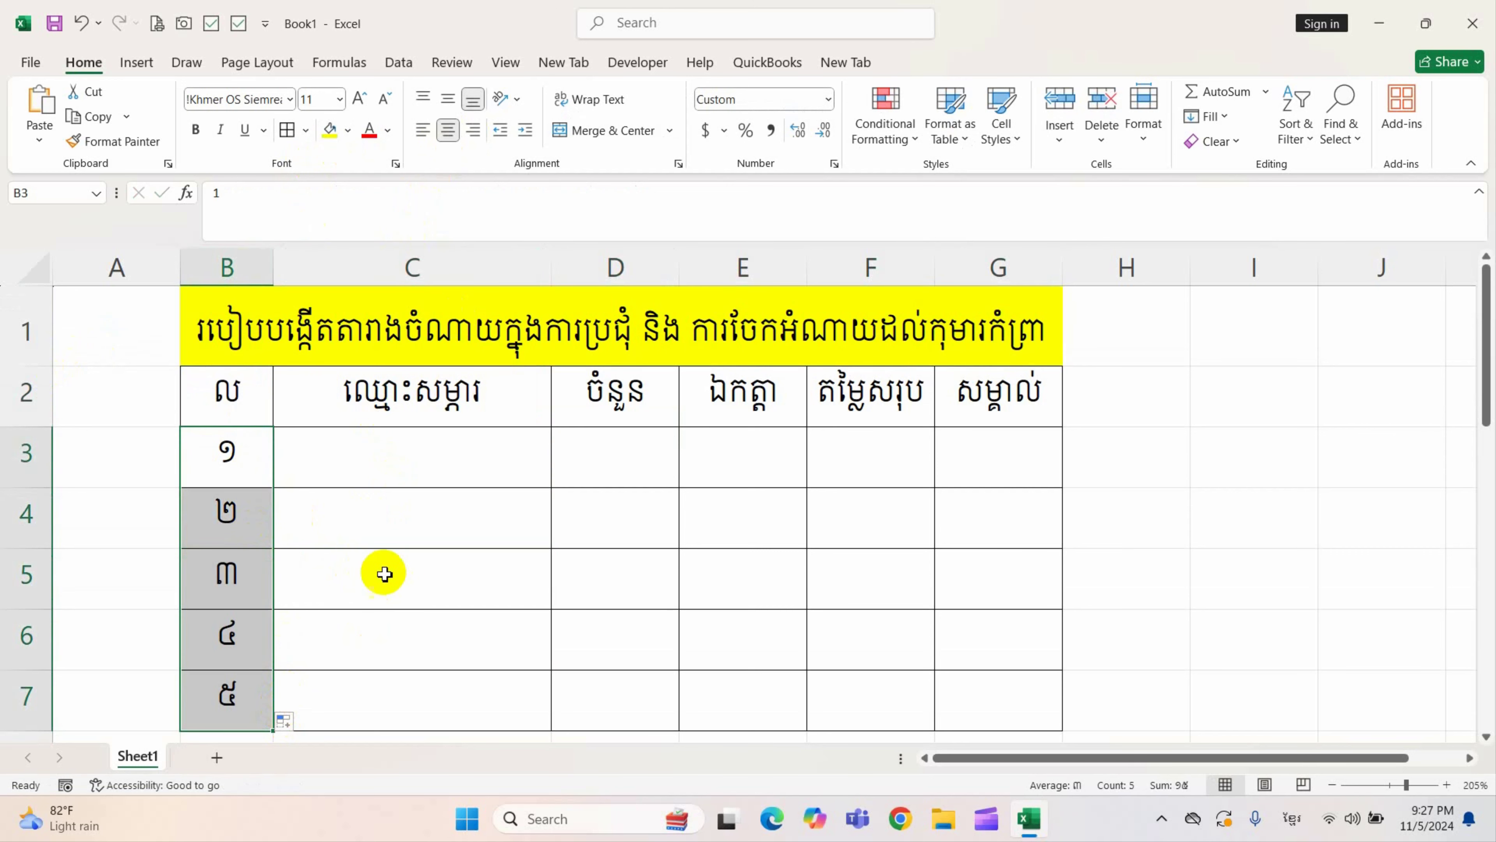
pyautogui.click(380, 563)
pyautogui.moveTo(257, 448); pyautogui.dragTo(242, 707)
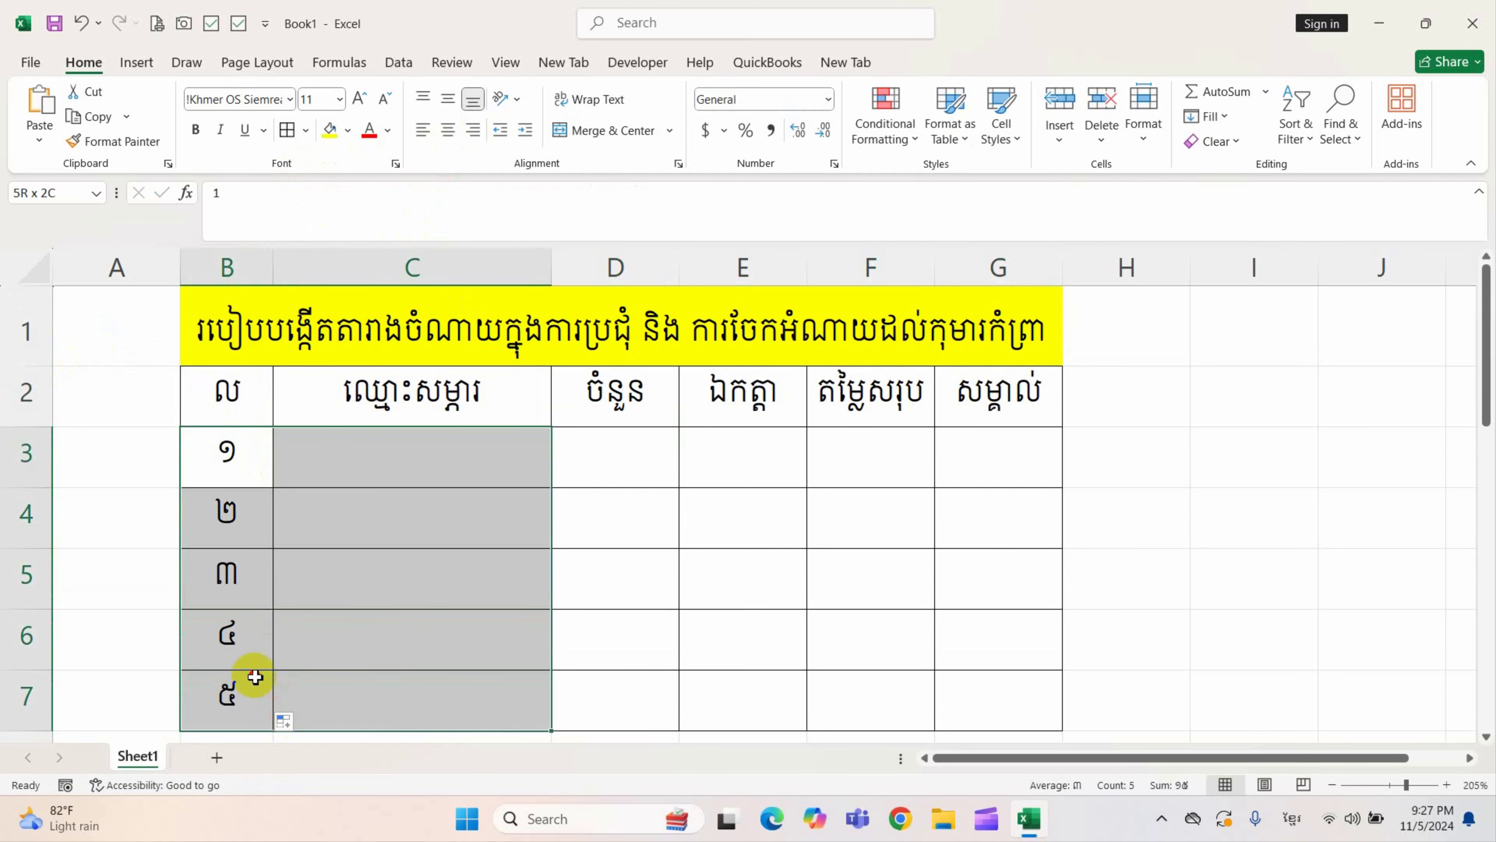
pyautogui.click(253, 463)
pyautogui.click(420, 456)
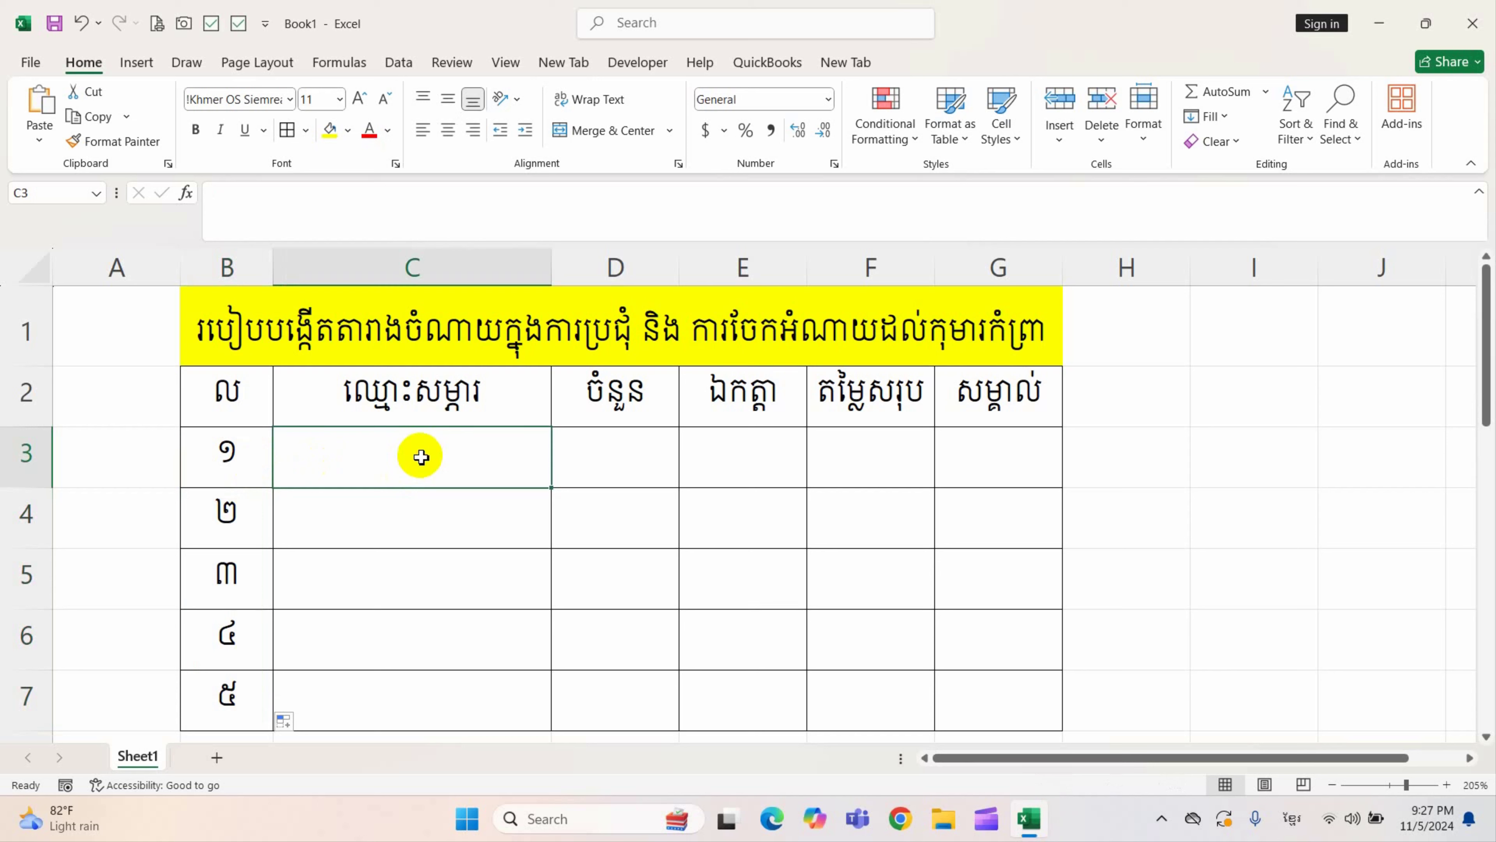
# - Enter the first three item names, starting with សៀវភៅ, in C3:C5
pyautogui.write('សៀវ')
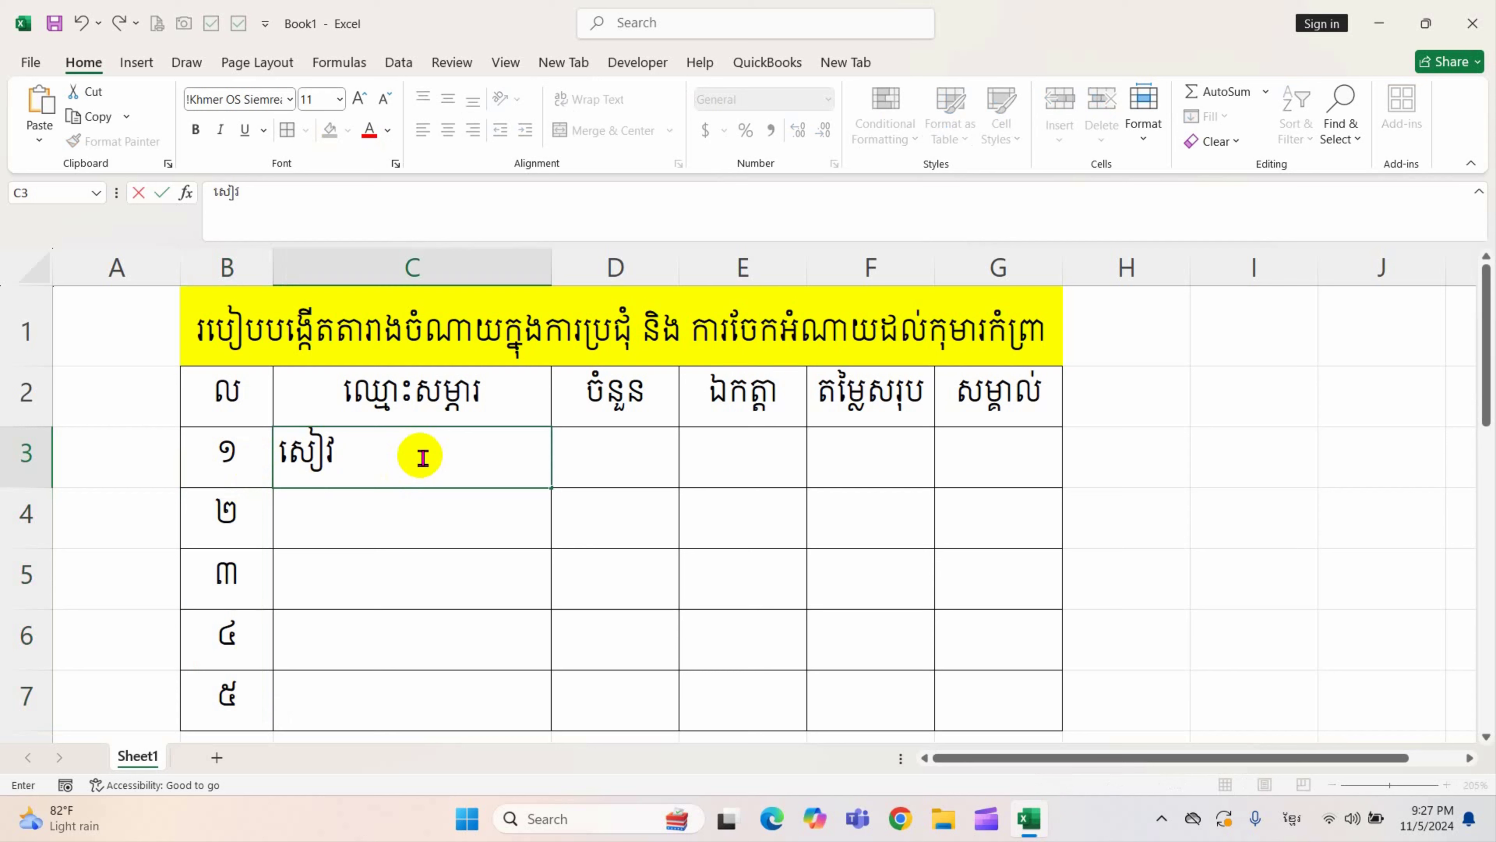
pyautogui.write('ភៅ')
pyautogui.press('Return')
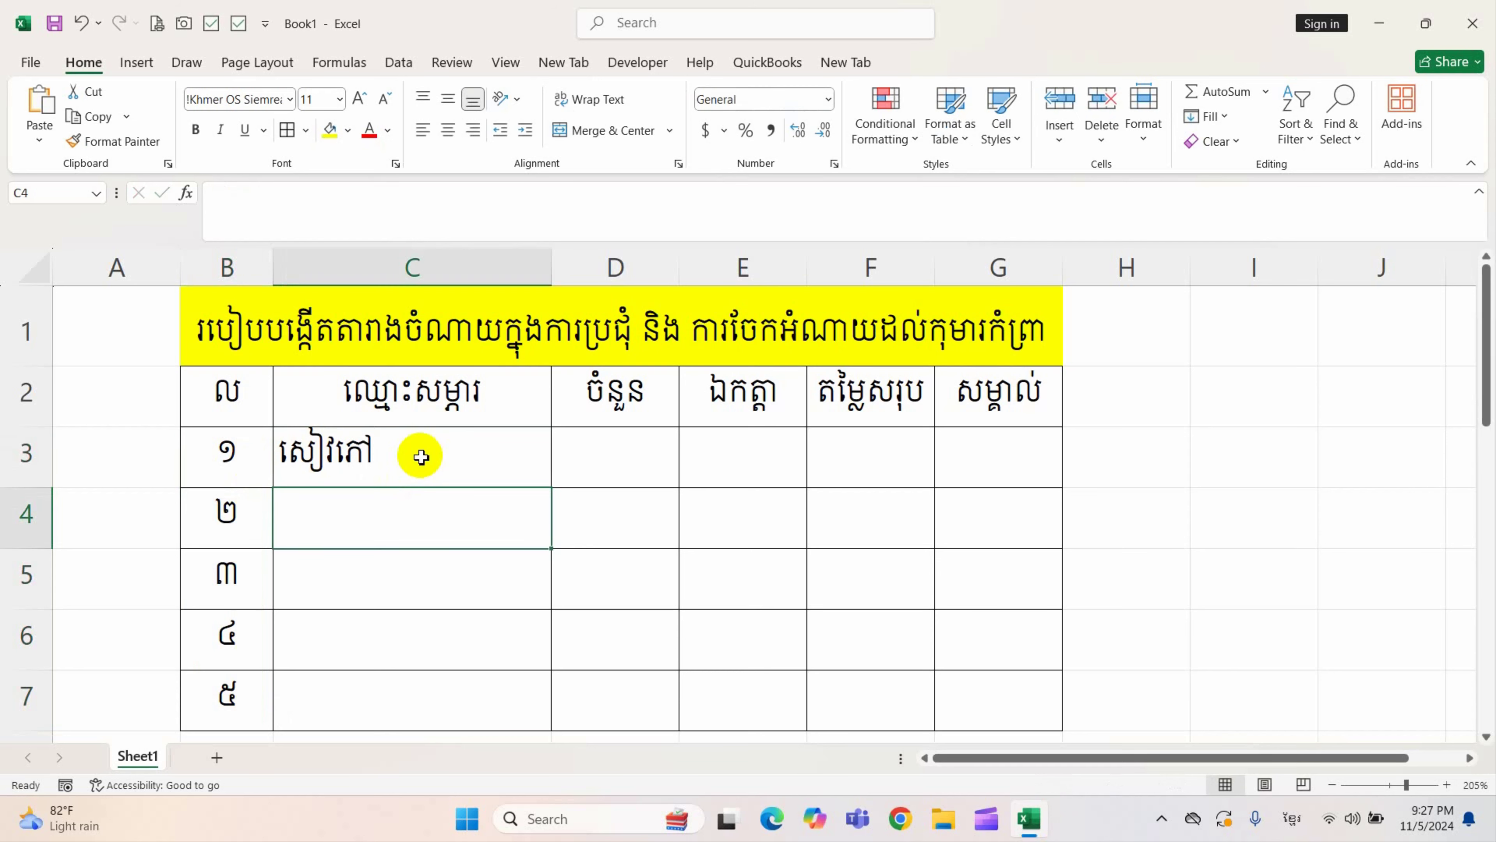
pyautogui.write('ទី')
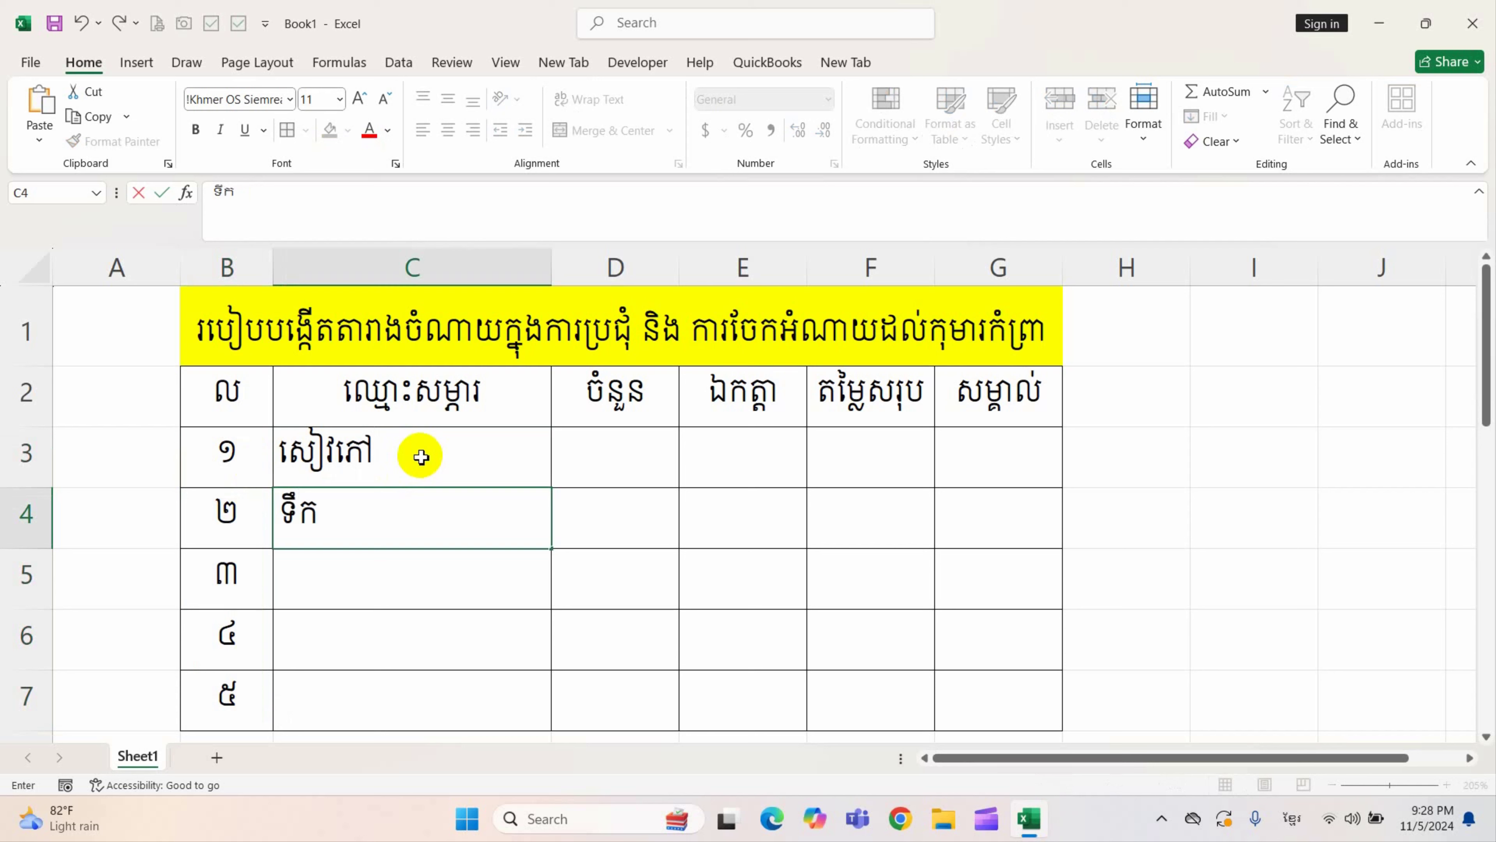
pyautogui.write('សុទ្ធ')
pyautogui.press('Return')
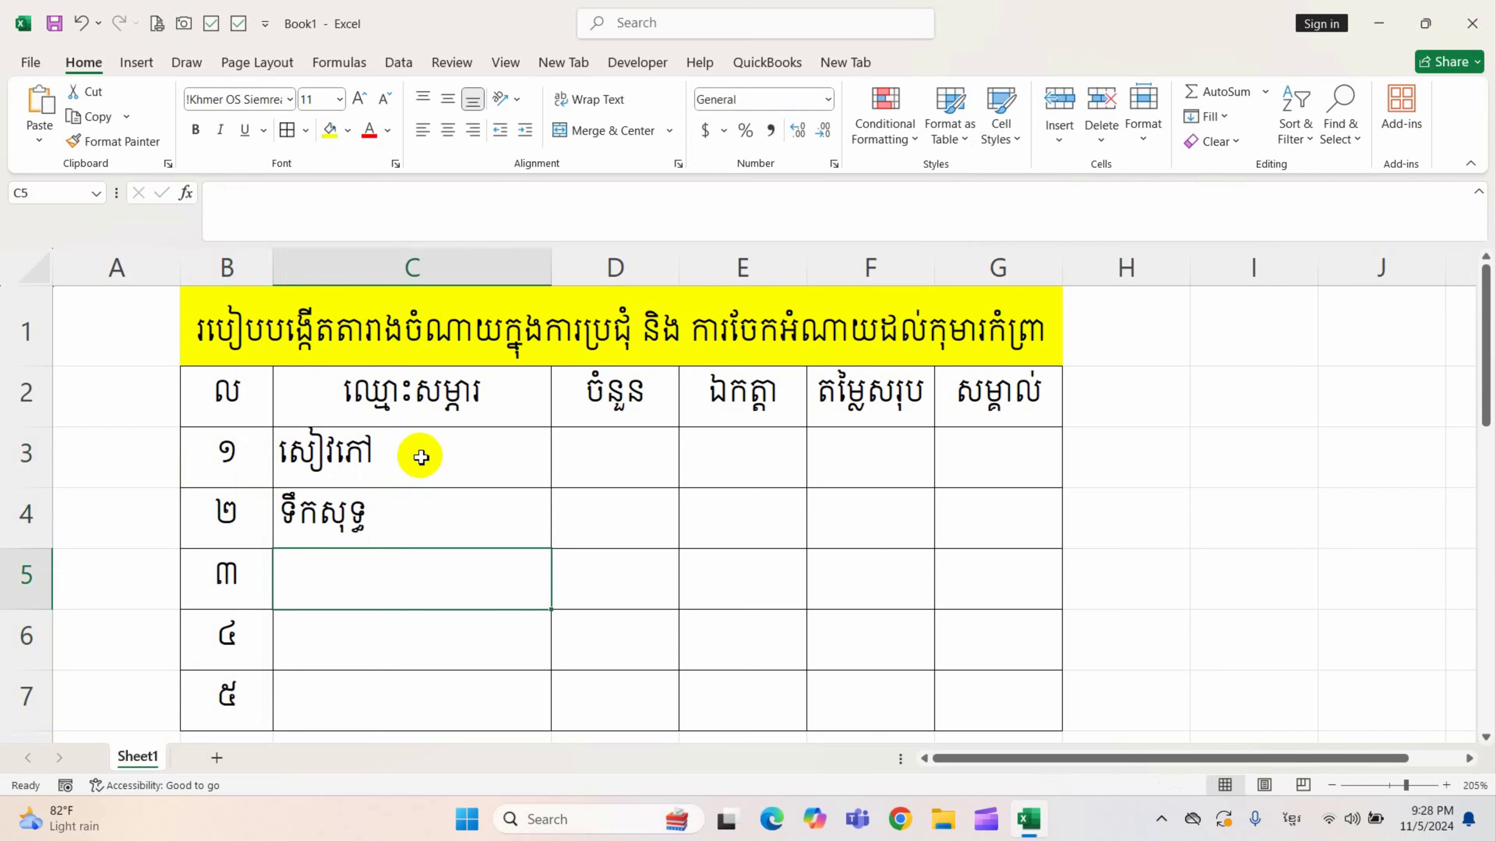
pyautogui.write('កូ')
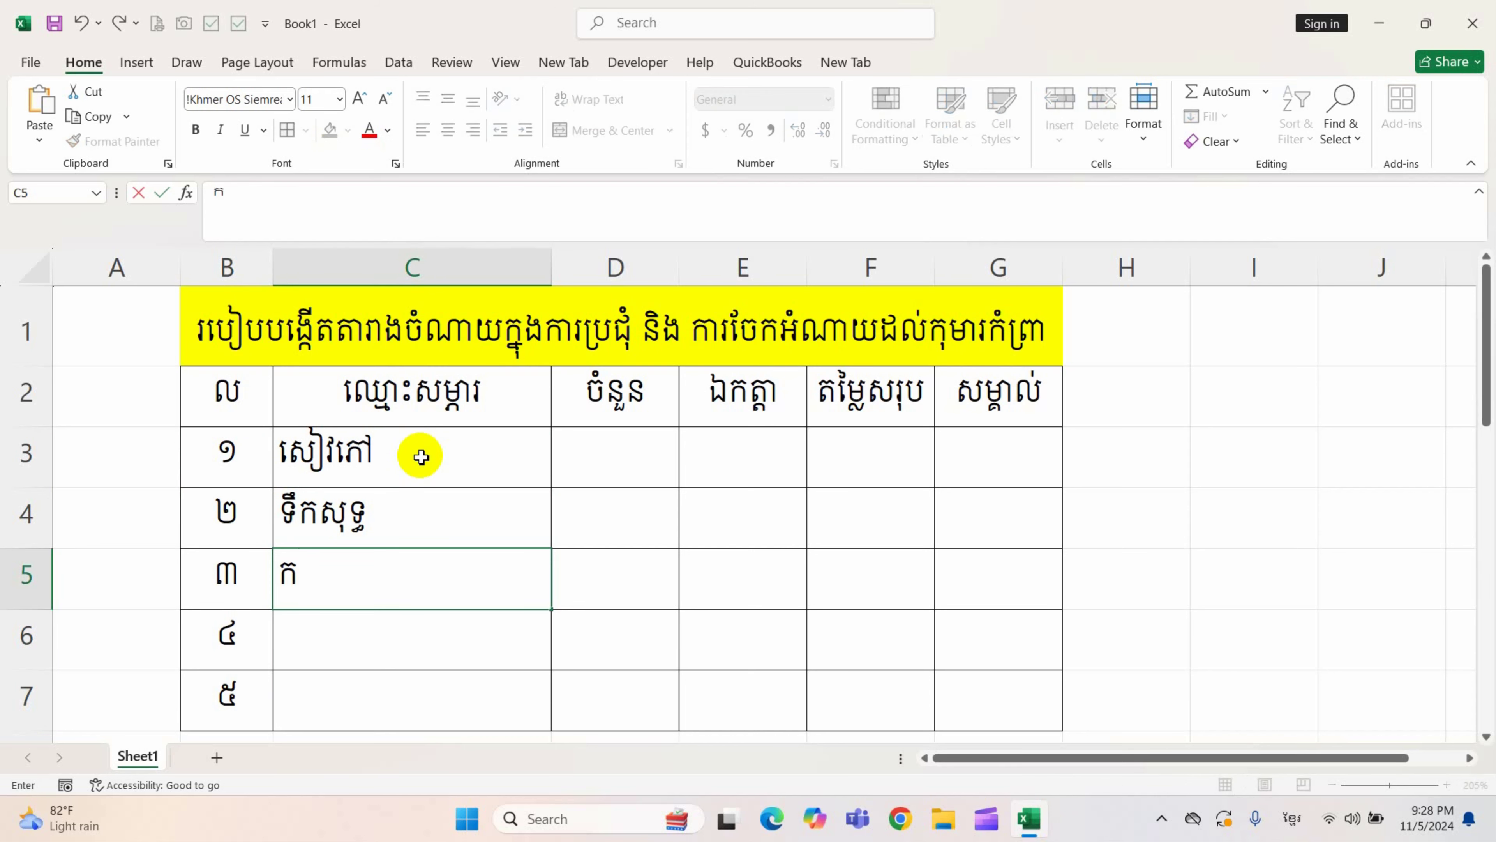
pyautogui.write('ឡា')
pyautogui.press('BackSpace')
pyautogui.write('កា')
pyautogui.write('កូឡា')
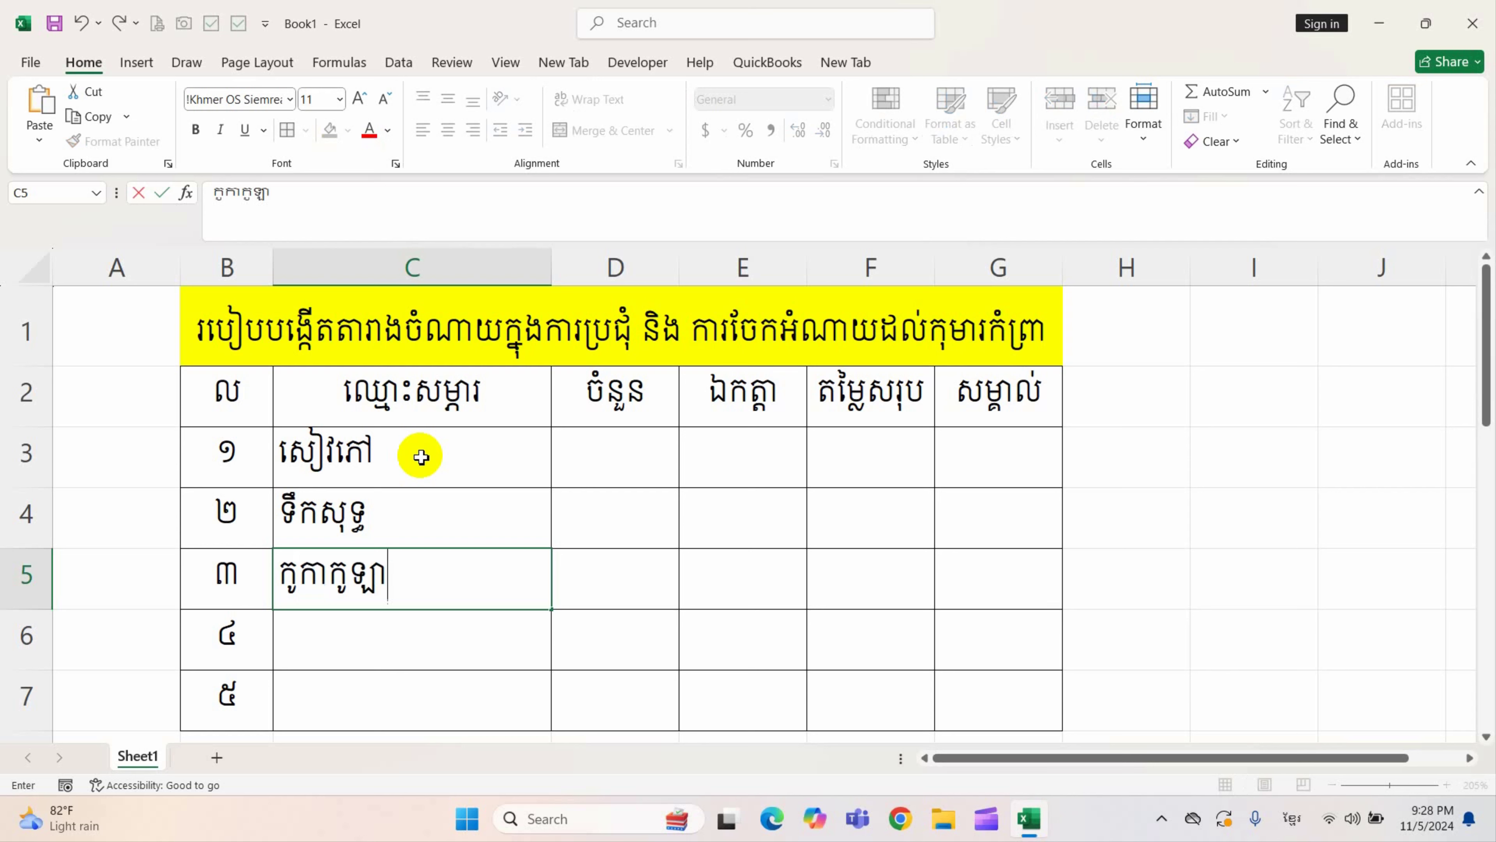
pyautogui.press('Return')
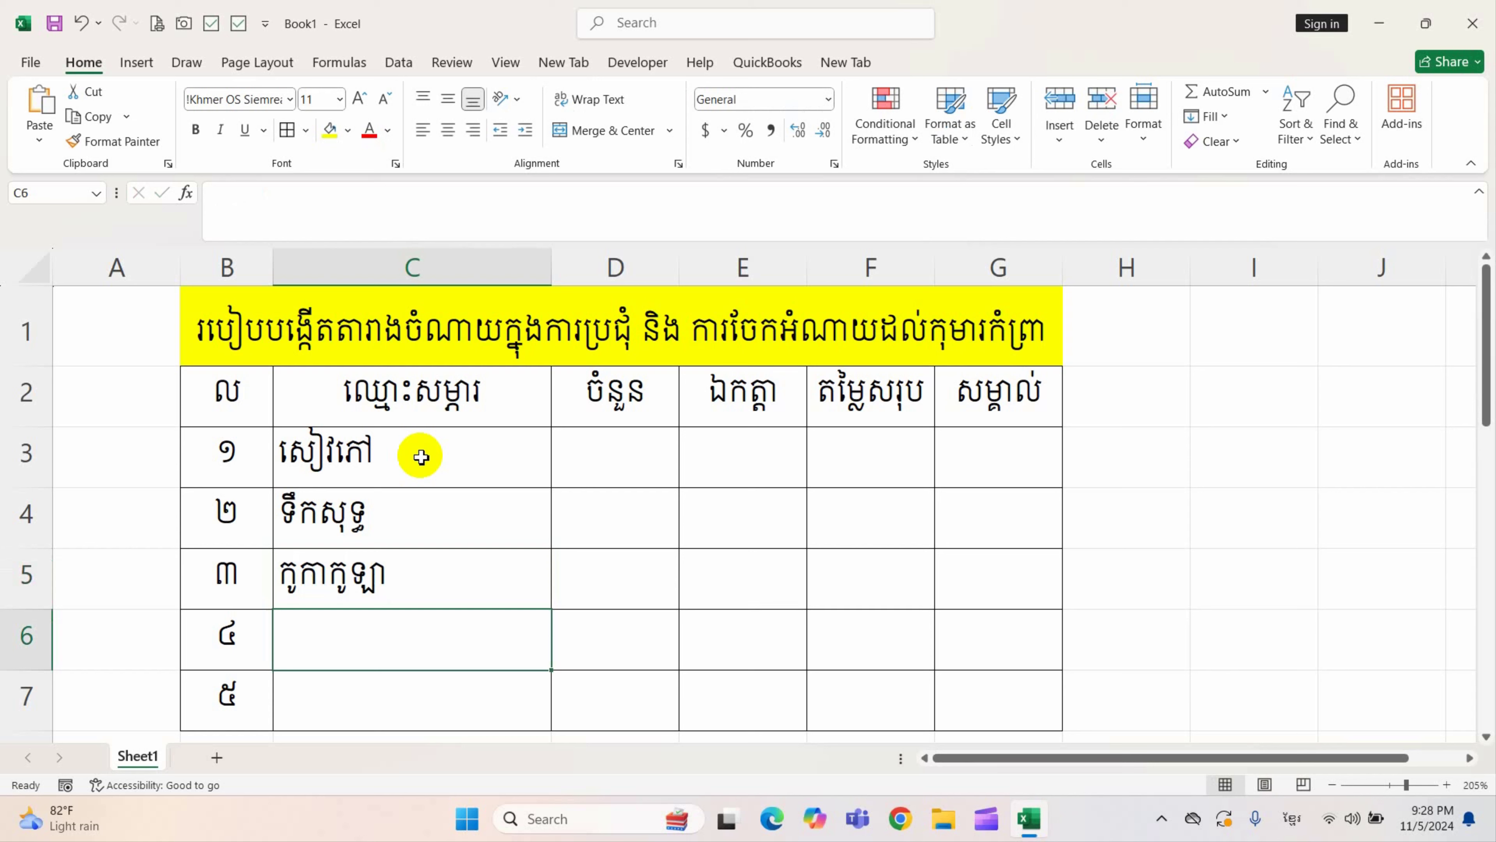
# - Enter the fourth item name in C6 and ស្បែកជើង in C7
pyautogui.write('ប')
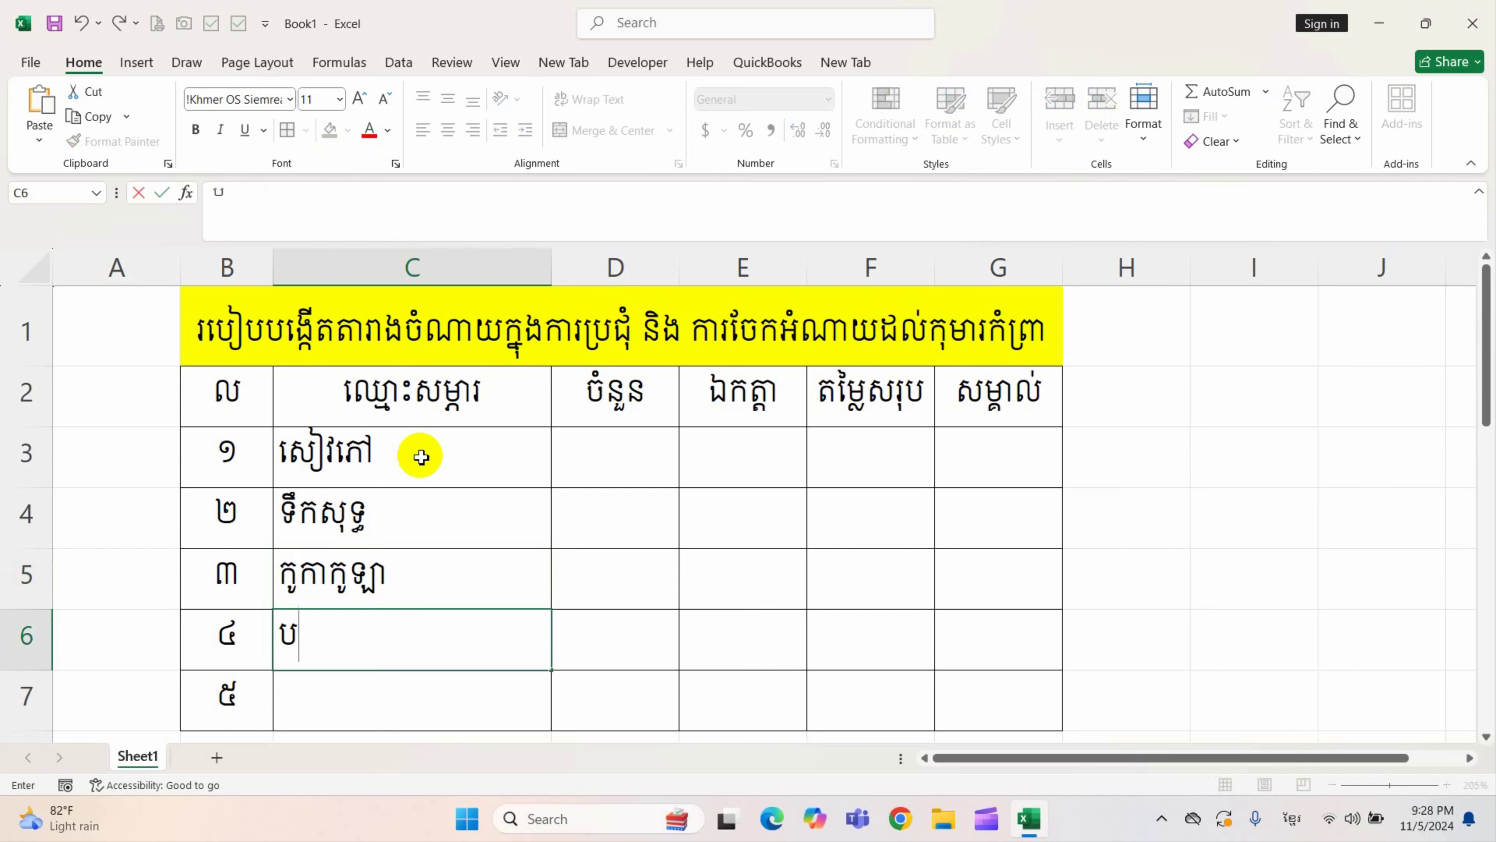
pyautogui.write('ប')
pyautogui.write('ច')
pyautogui.press('Return')
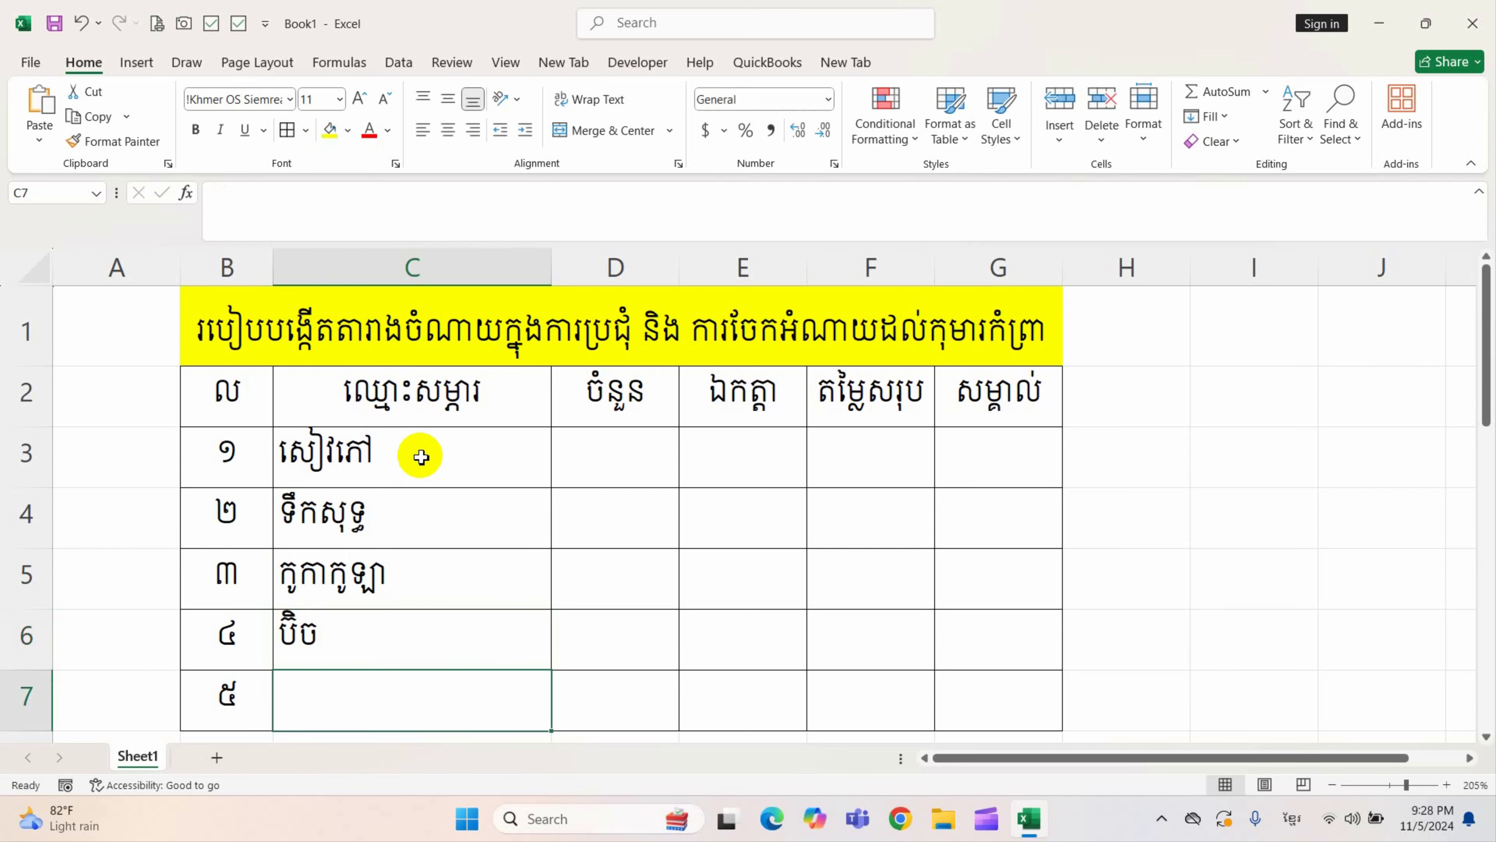
pyautogui.scroll(-1, 804, 564)
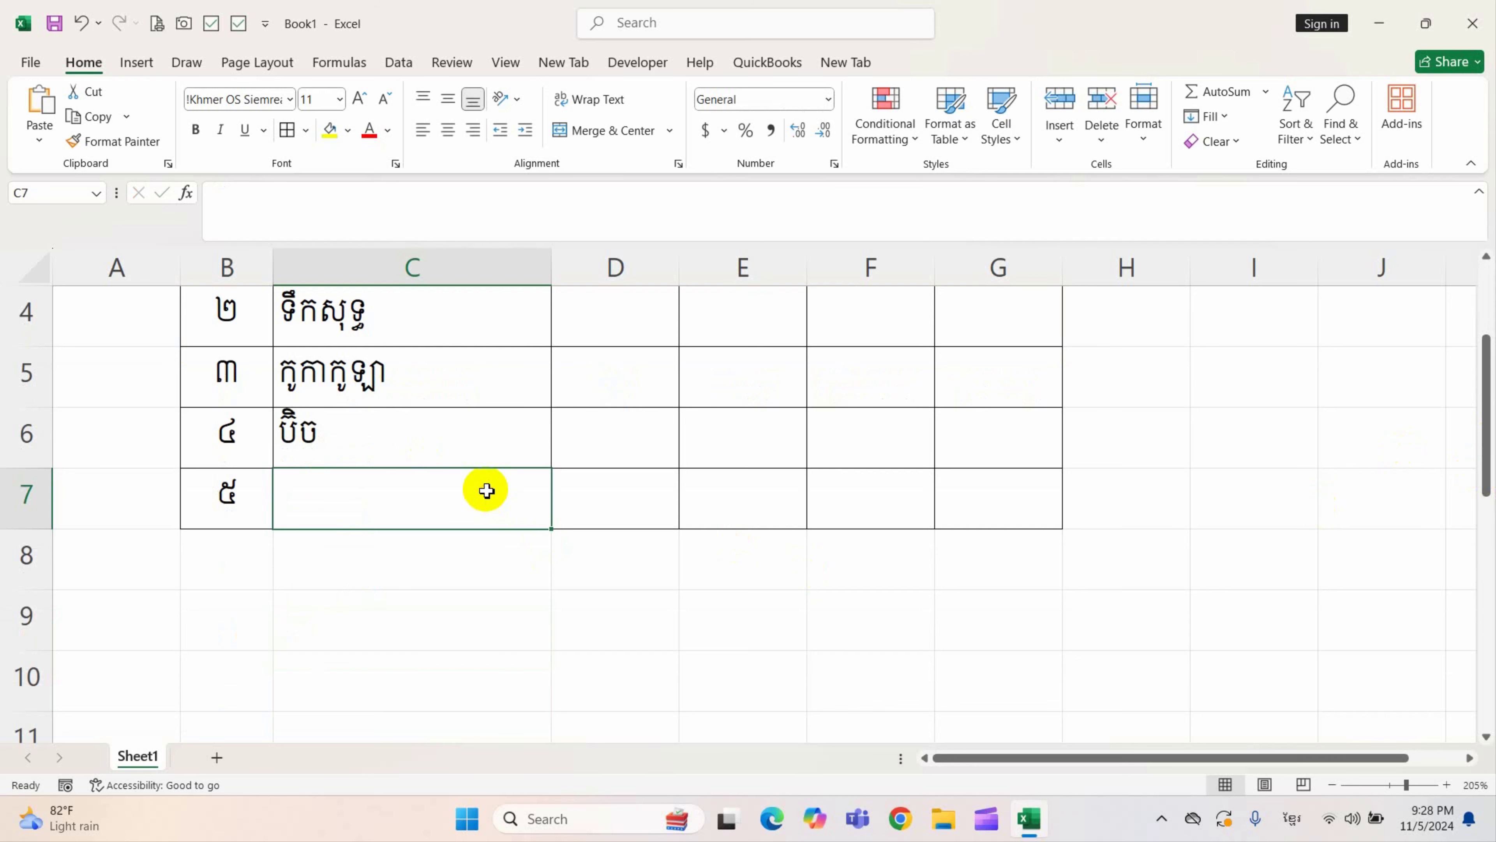
pyautogui.write('ស្បែក')
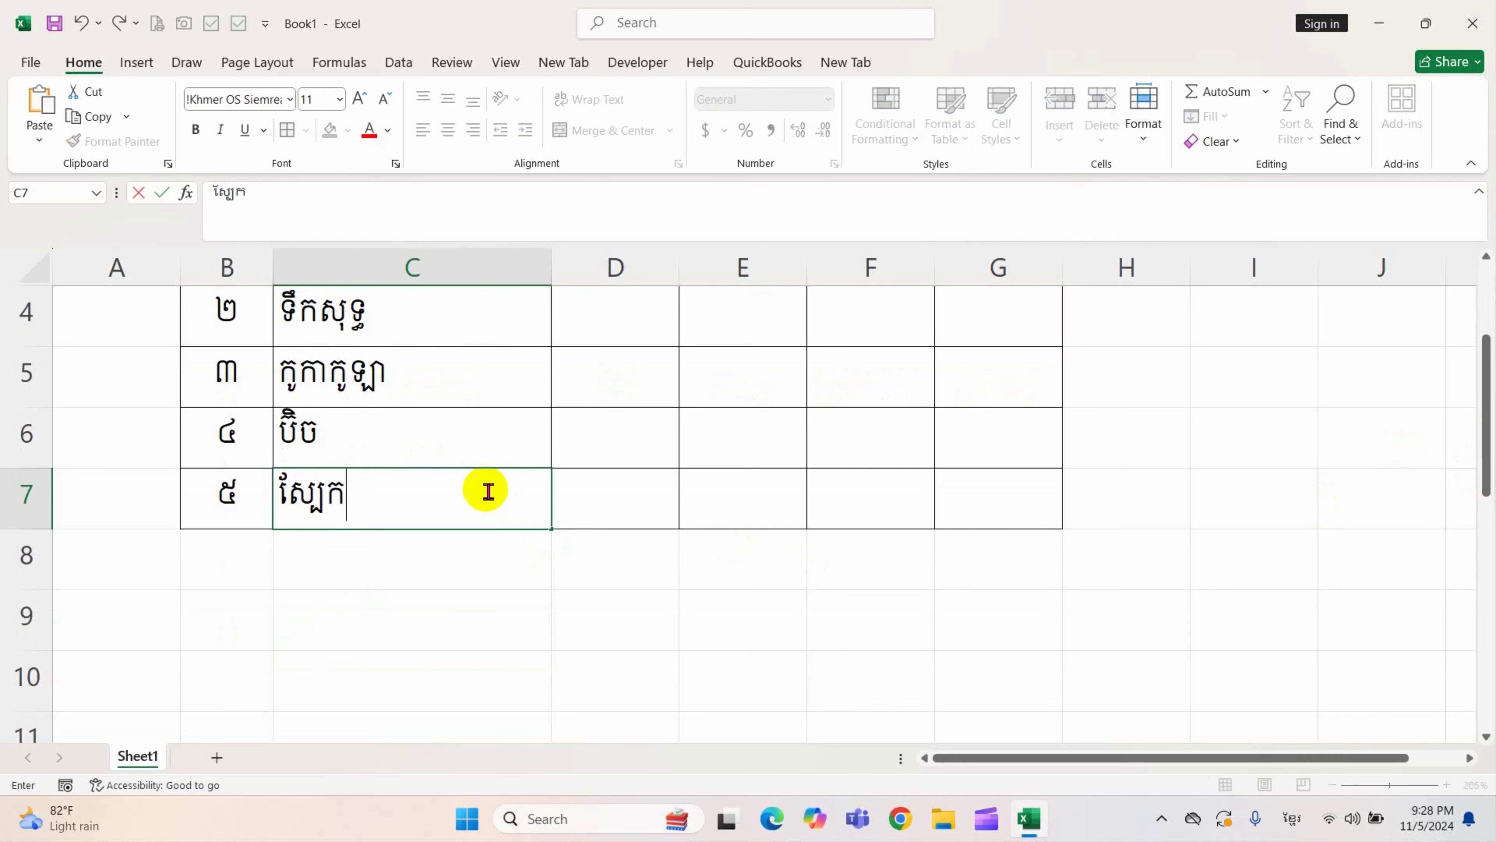
pyautogui.write('ជើង')
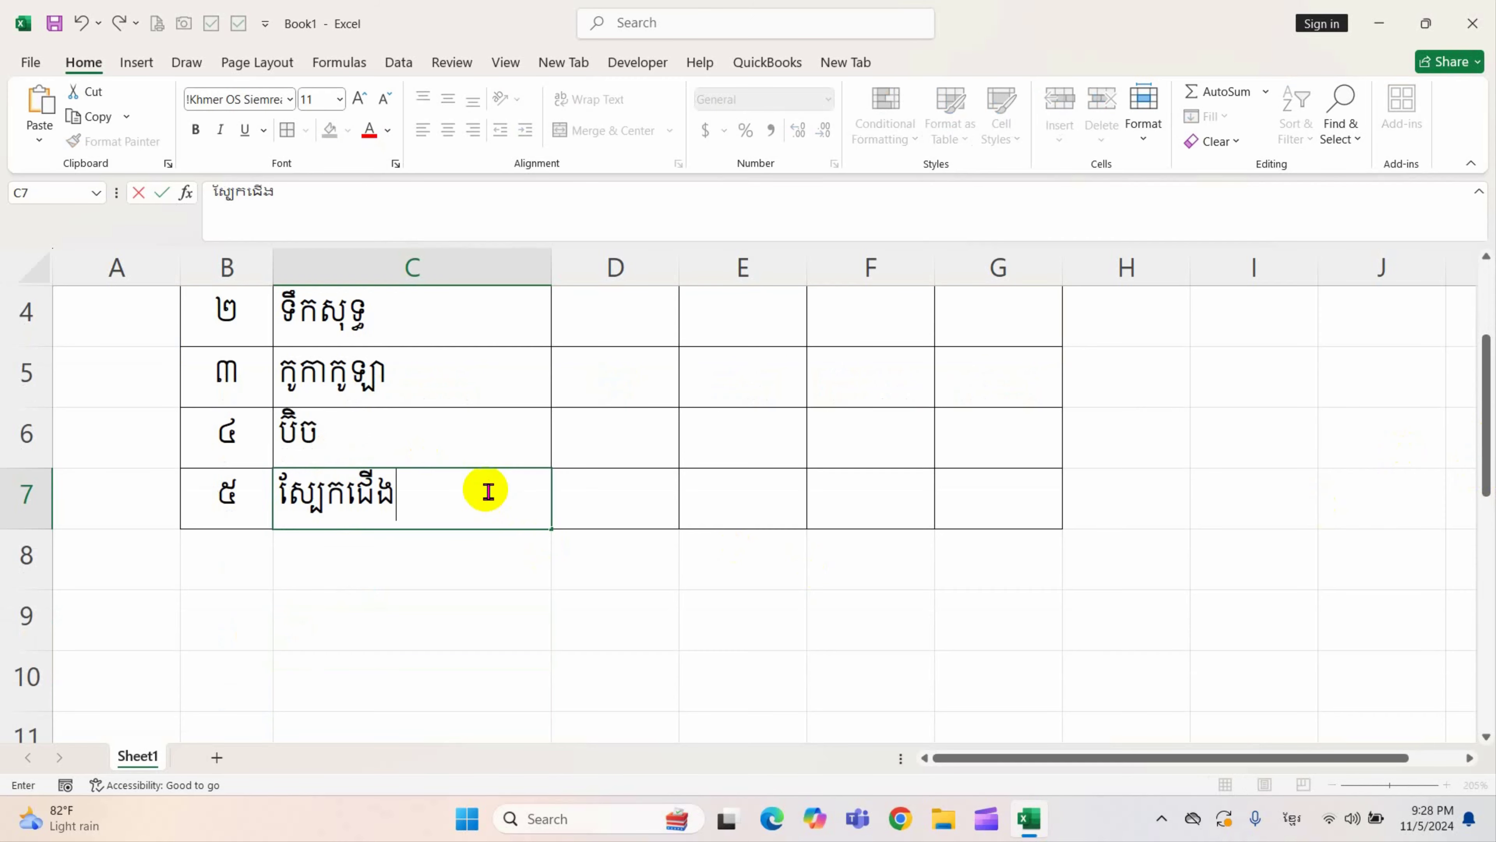
pyautogui.click(613, 477)
pyautogui.scroll(1, 648, 530)
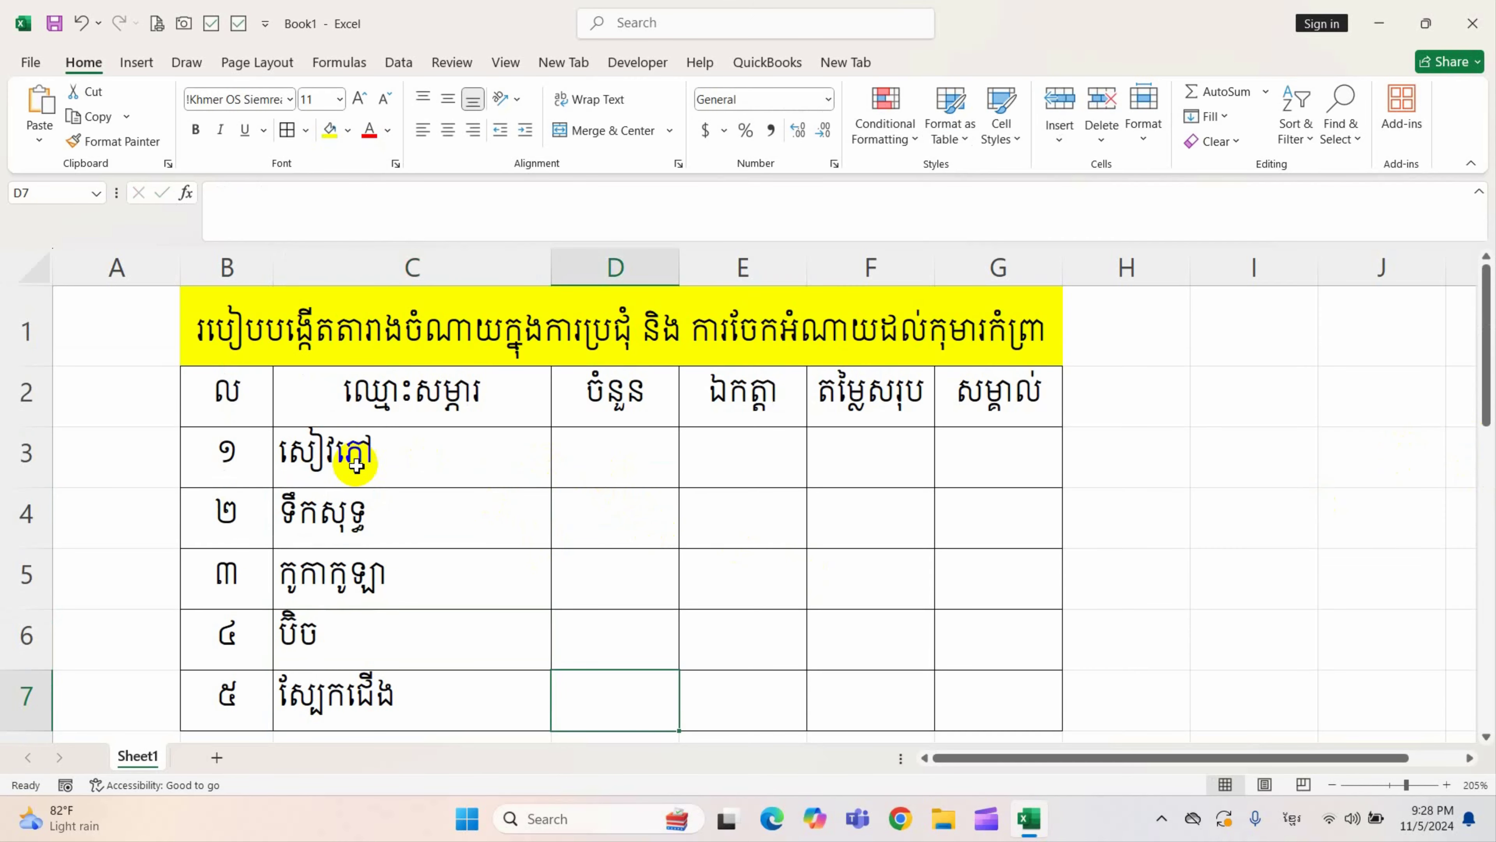
pyautogui.click(635, 458)
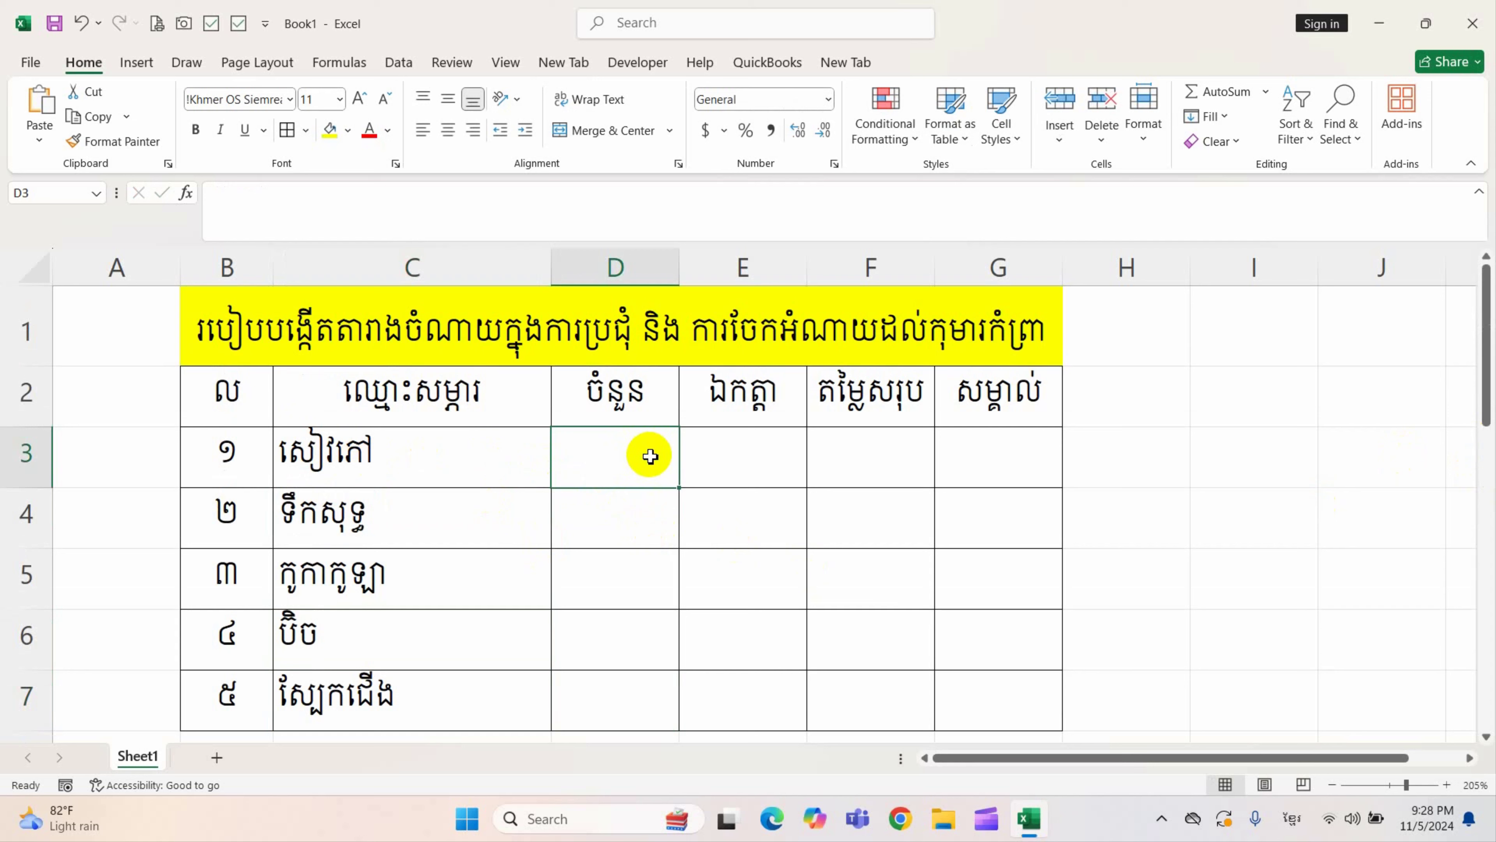
# - Enter quantity ១០ in D3 and centre the quantity cells D3:D7
pyautogui.write('១០')
pyautogui.press('Return')
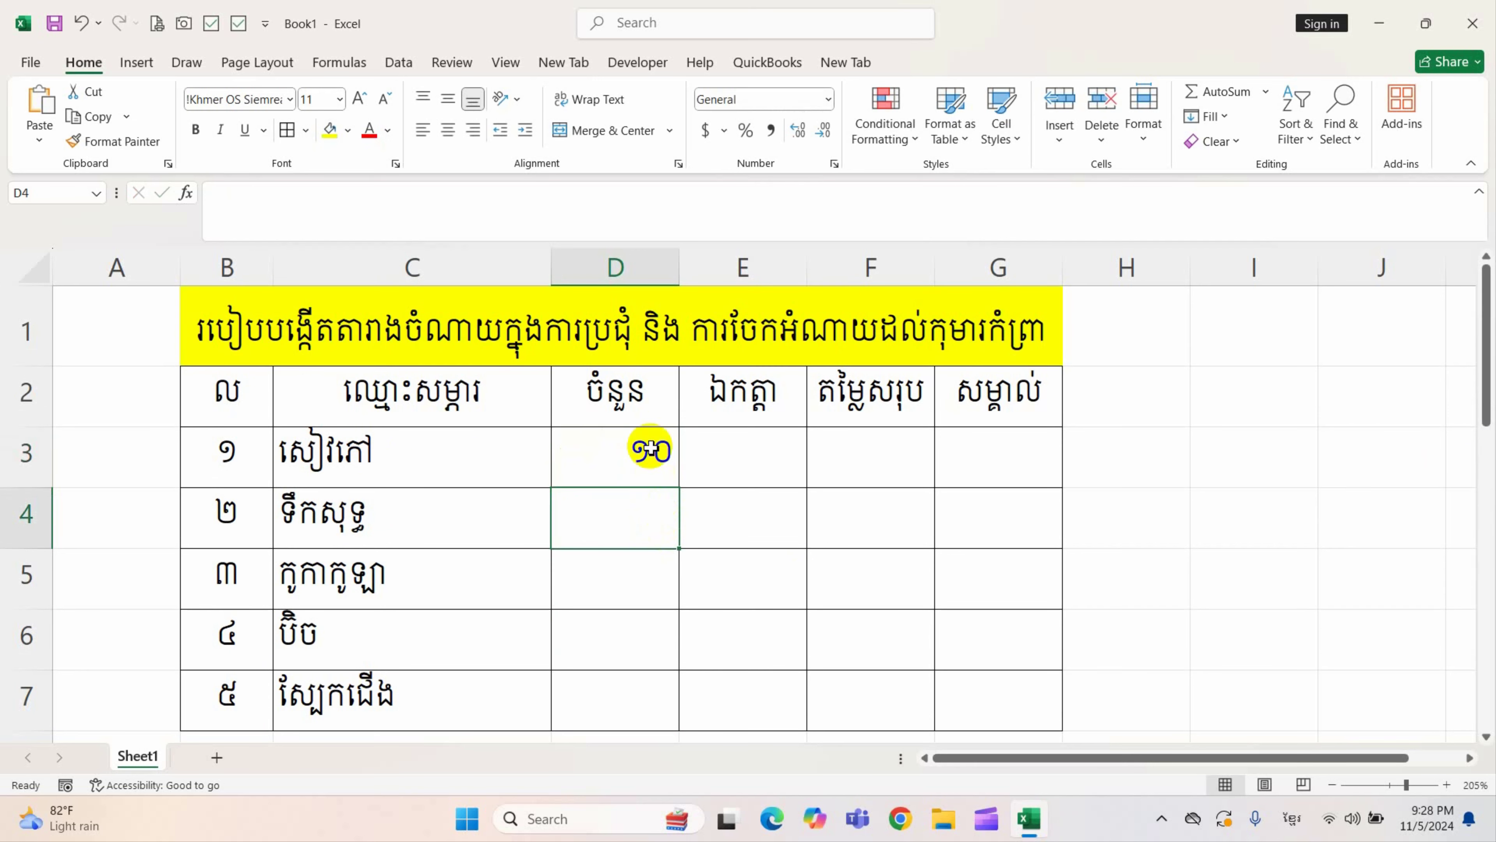
pyautogui.moveTo(650, 448); pyautogui.dragTo(631, 696)
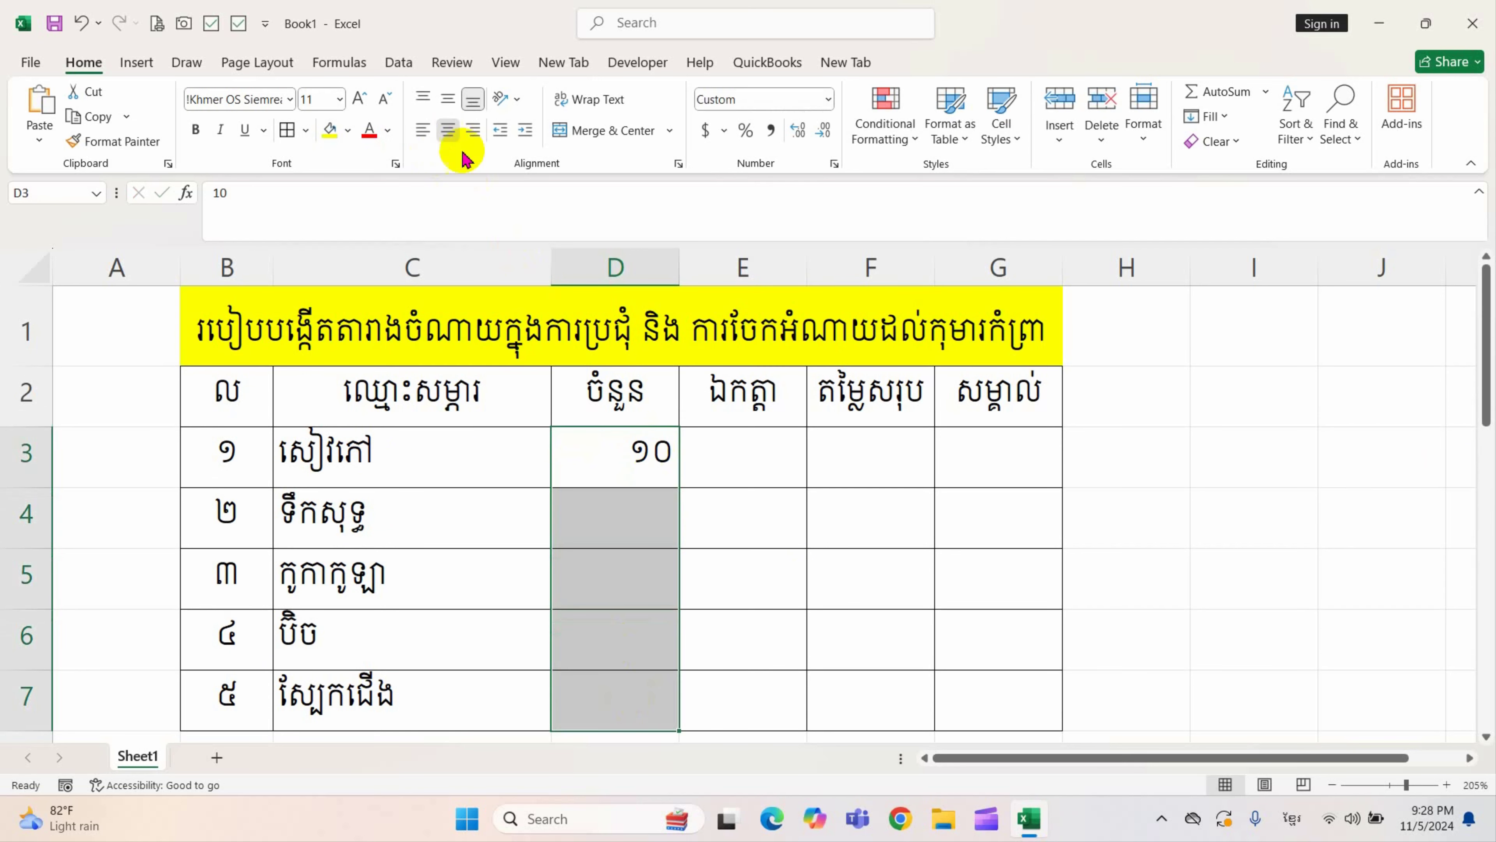
pyautogui.click(449, 131)
# - Fill D4:D7 with the quantities ២០, ៣០, ១០០ and ២០
pyautogui.click(629, 529)
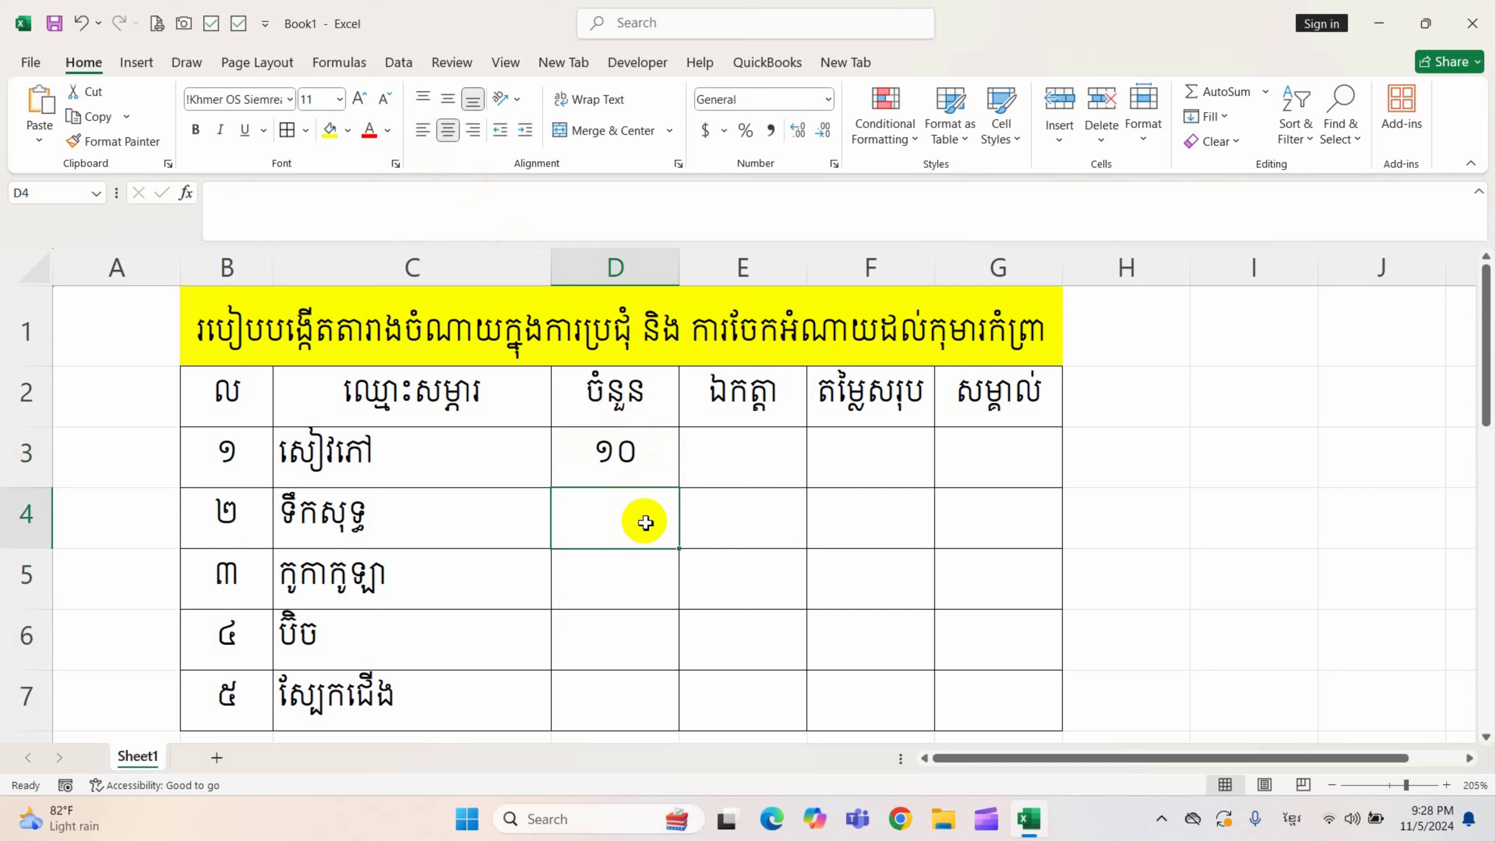
pyautogui.write('២០')
pyautogui.click(657, 569)
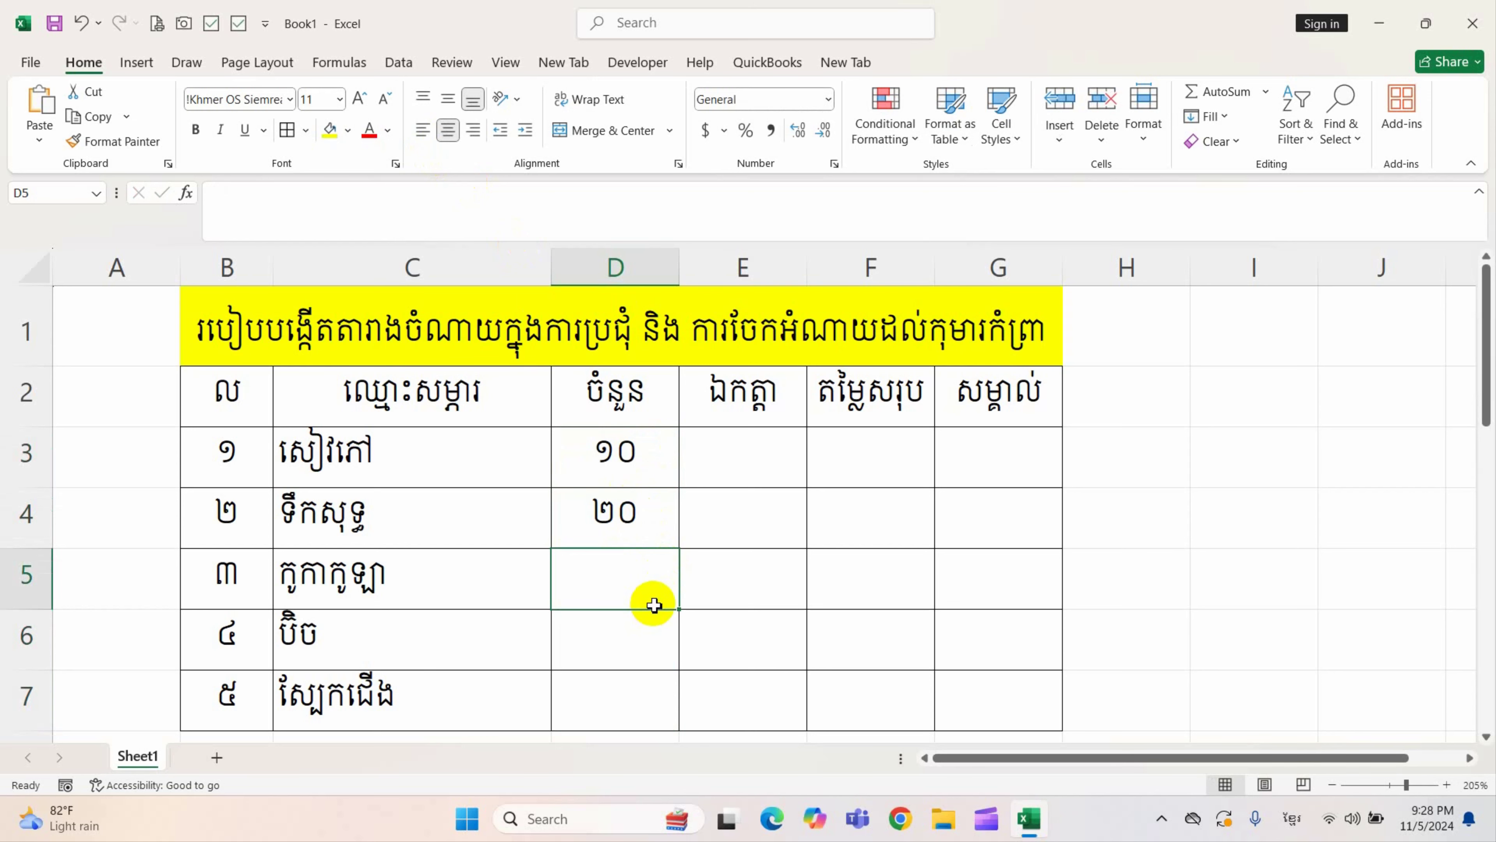
pyautogui.write('៣០')
pyautogui.click(638, 645)
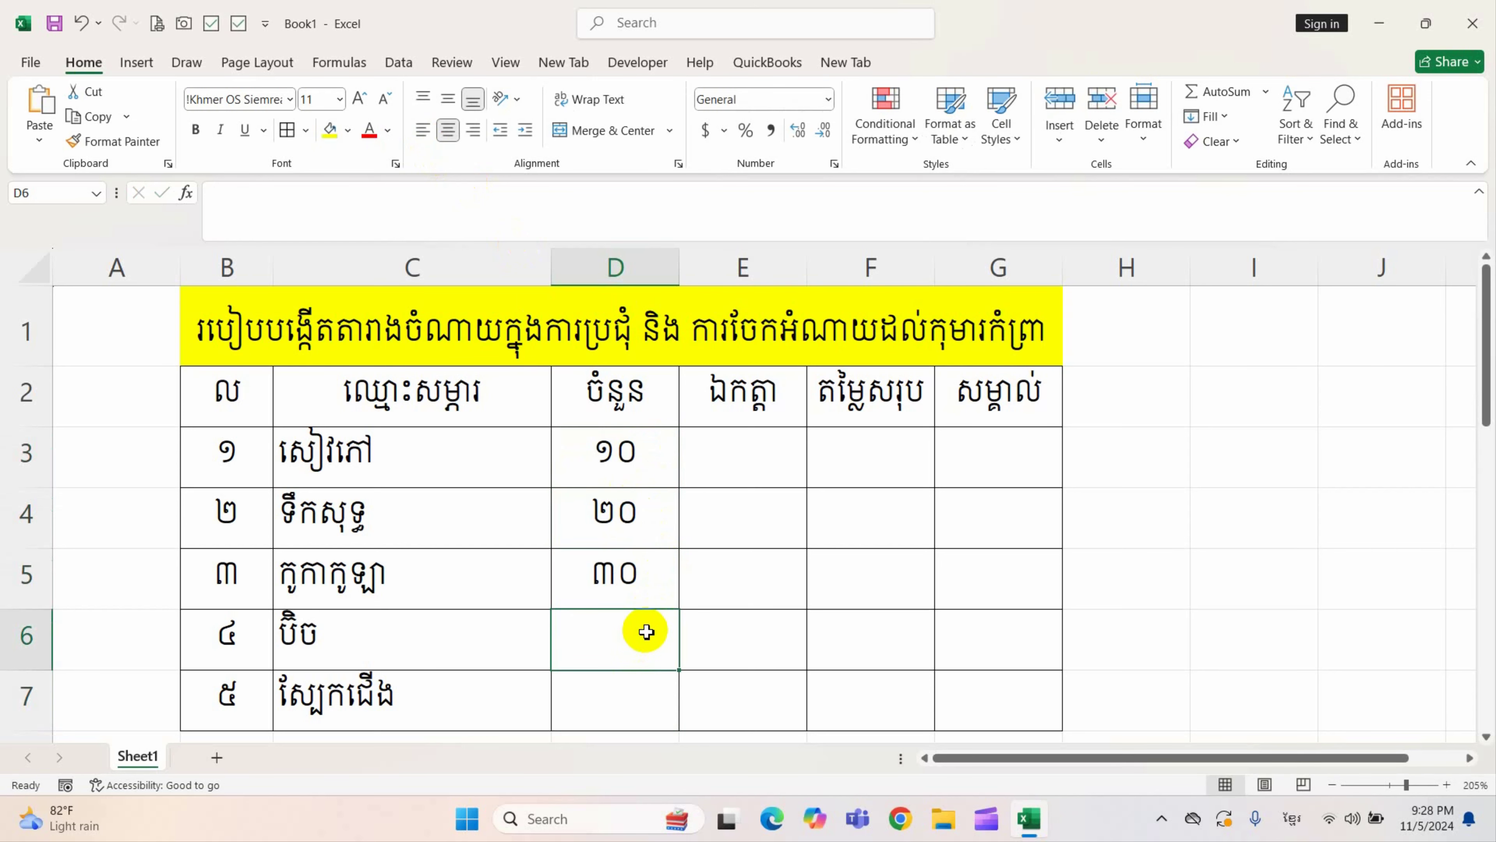
pyautogui.scroll(-1, 646, 631)
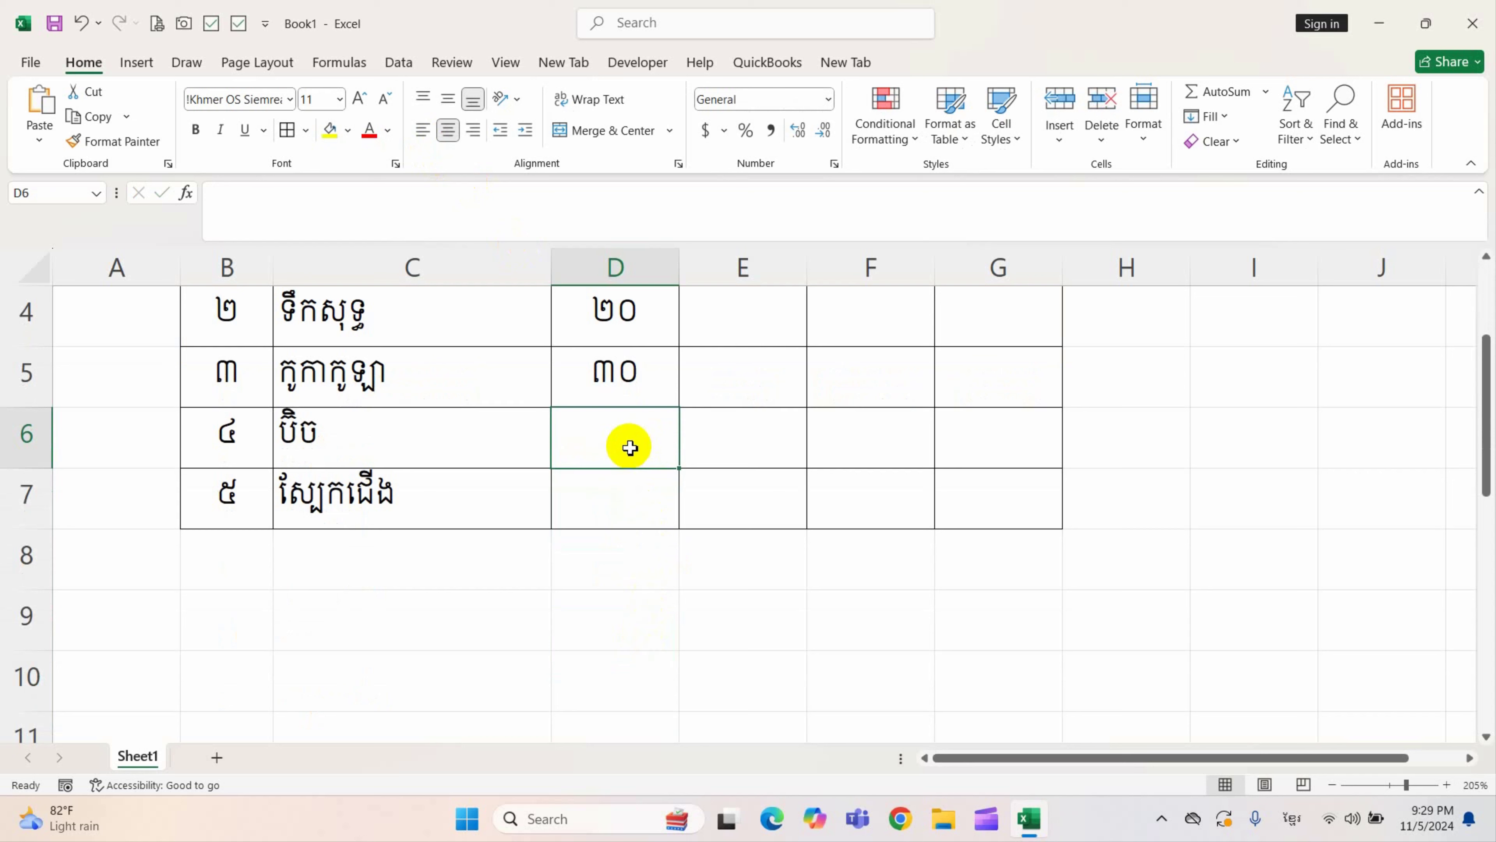
pyautogui.write('១០')
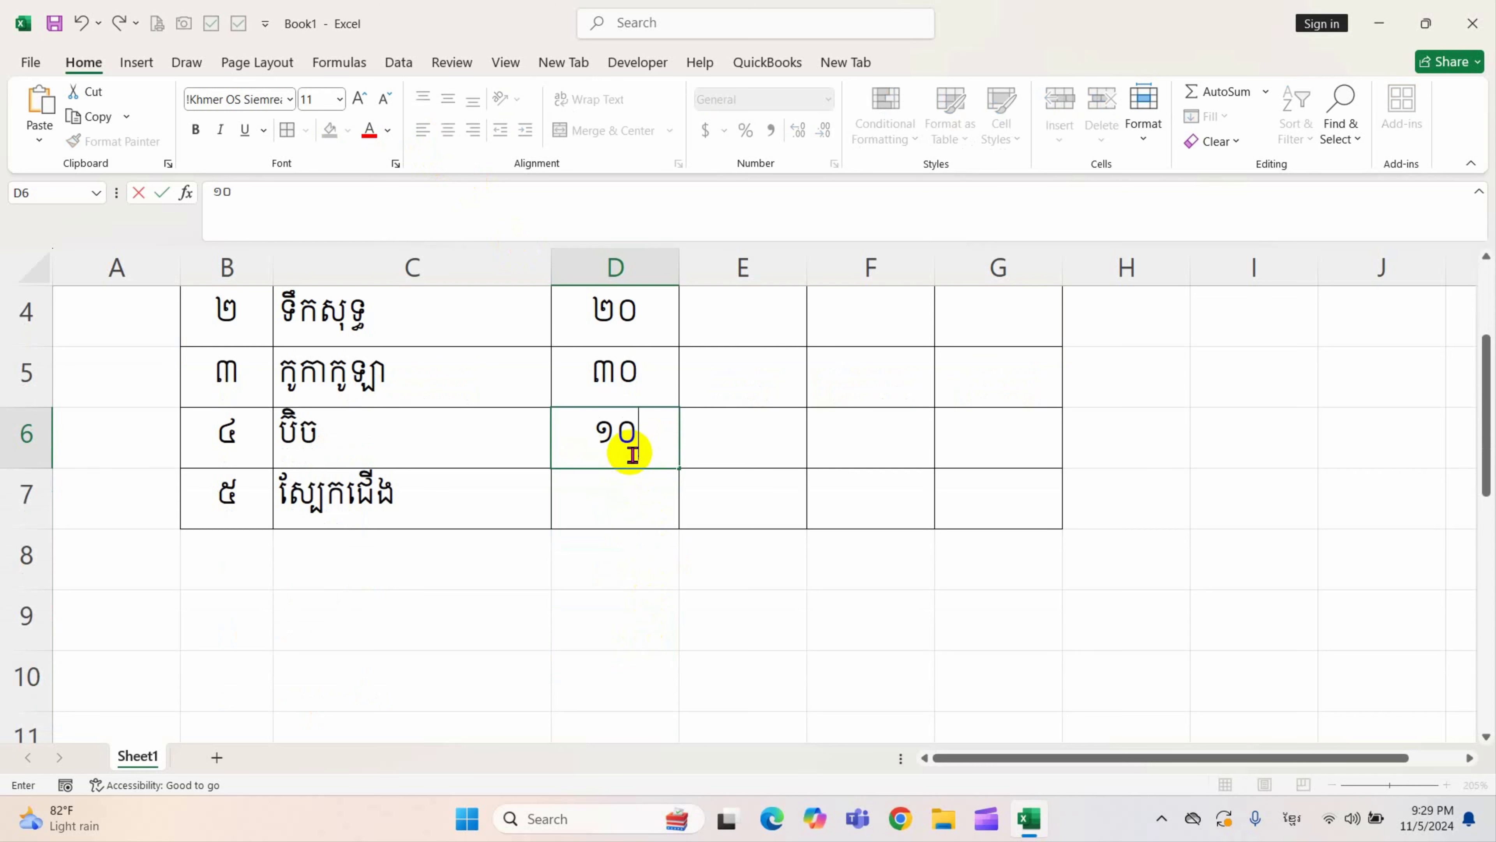
pyautogui.write('០')
pyautogui.click(649, 497)
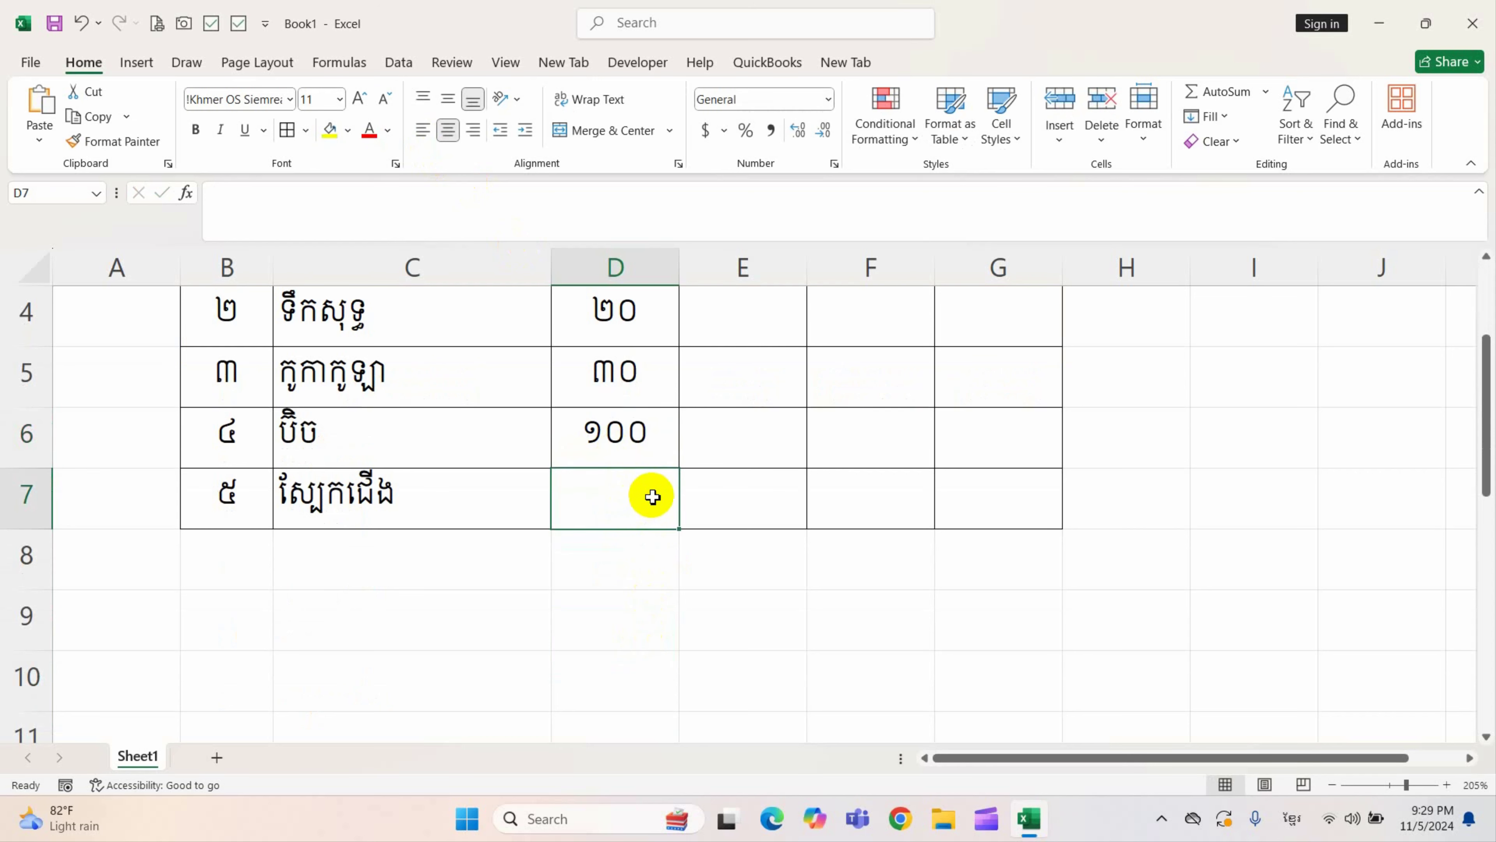
pyautogui.write('២')
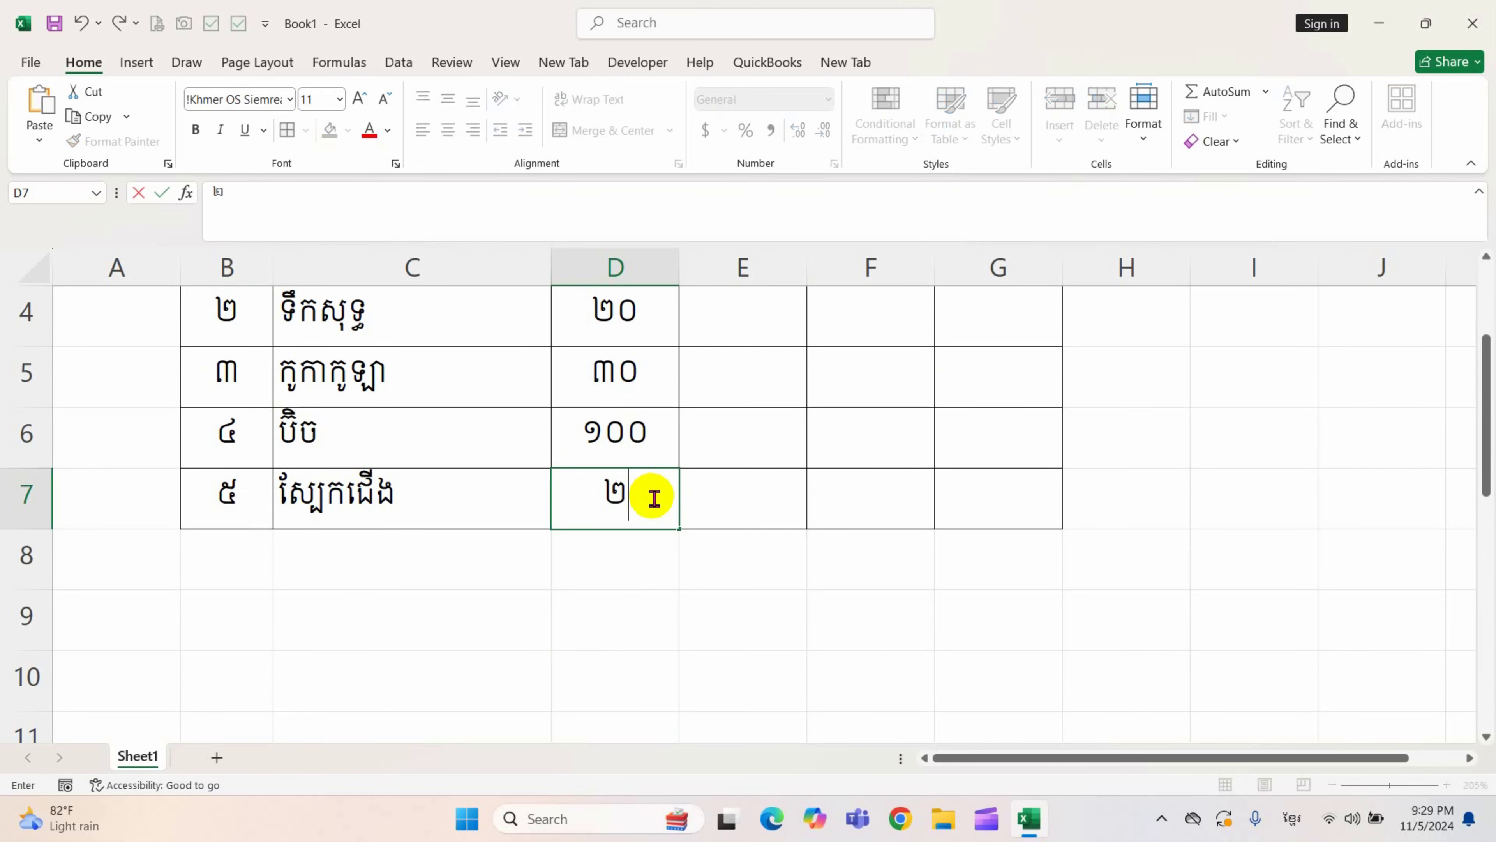
pyautogui.write('០')
pyautogui.click(864, 533)
pyautogui.scroll(1, 765, 525)
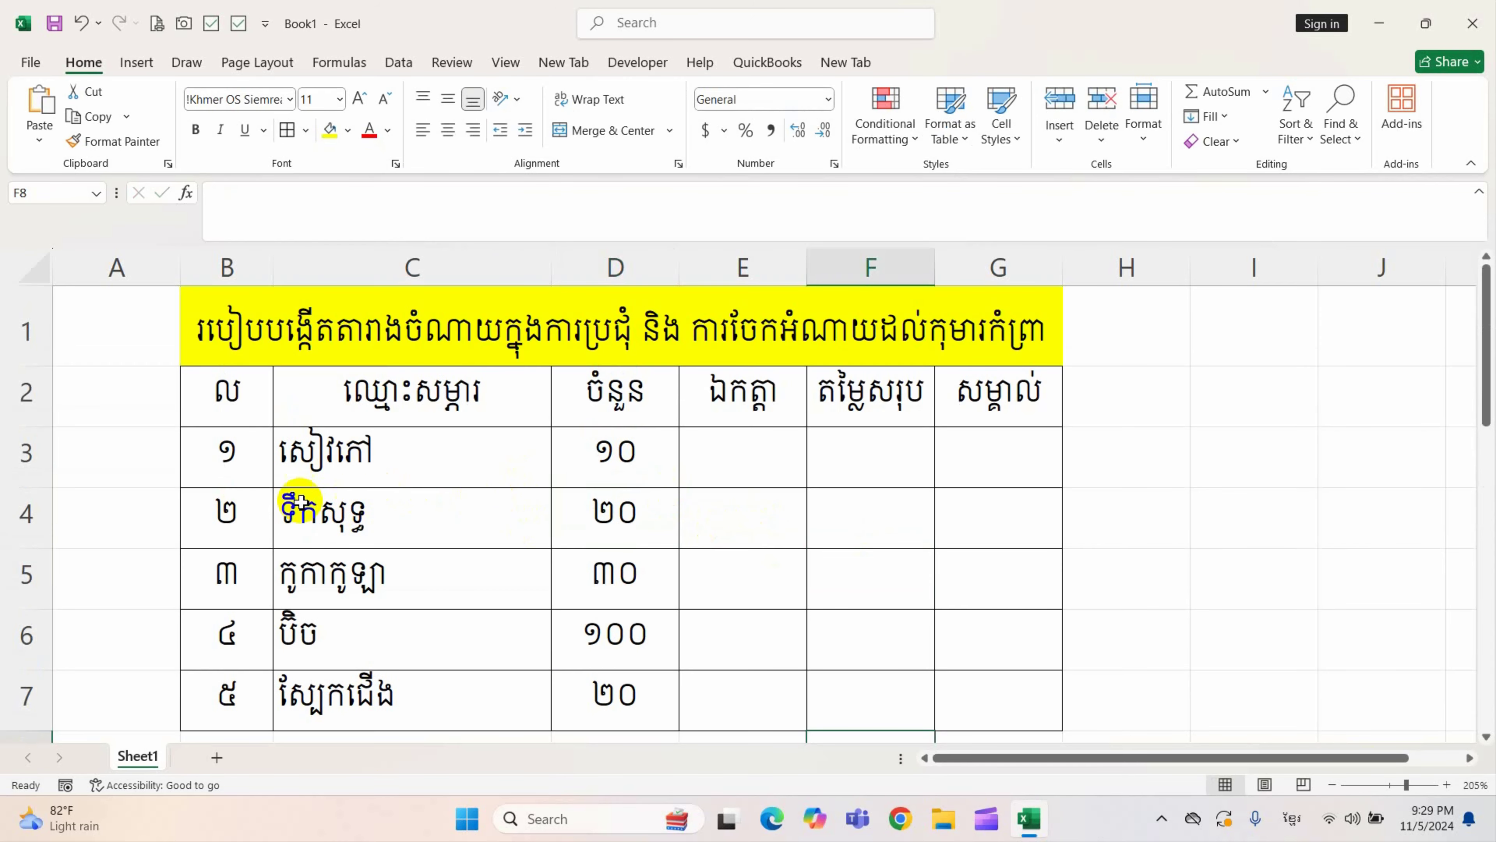
# - Set the numbering cells B3:B7 to General format so they read 1–5
pyautogui.moveTo(232, 451); pyautogui.dragTo(253, 709)
pyautogui.scroll(-1, 253, 709)
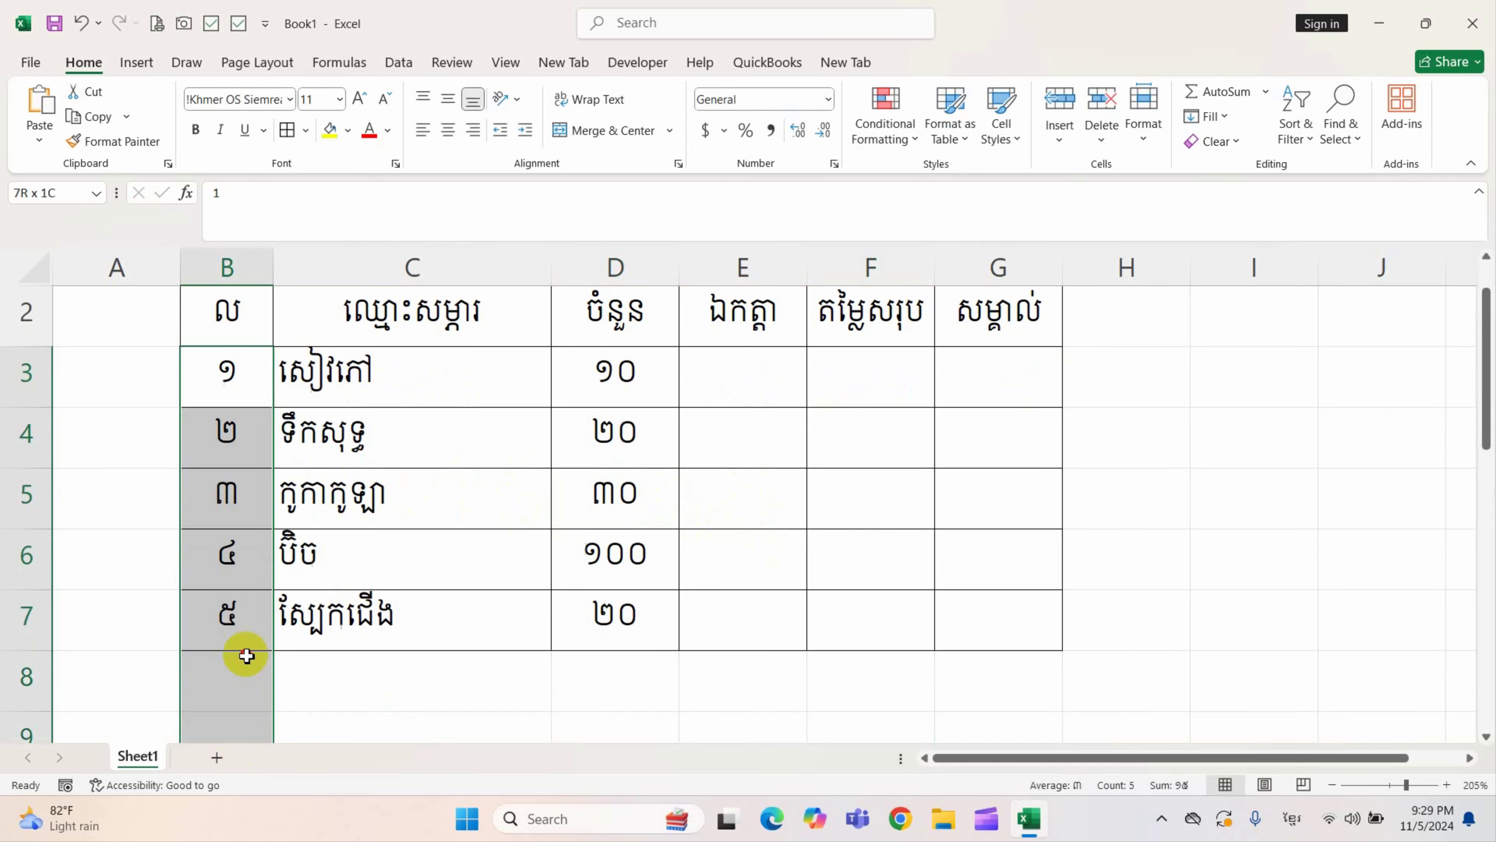
pyautogui.click(828, 100)
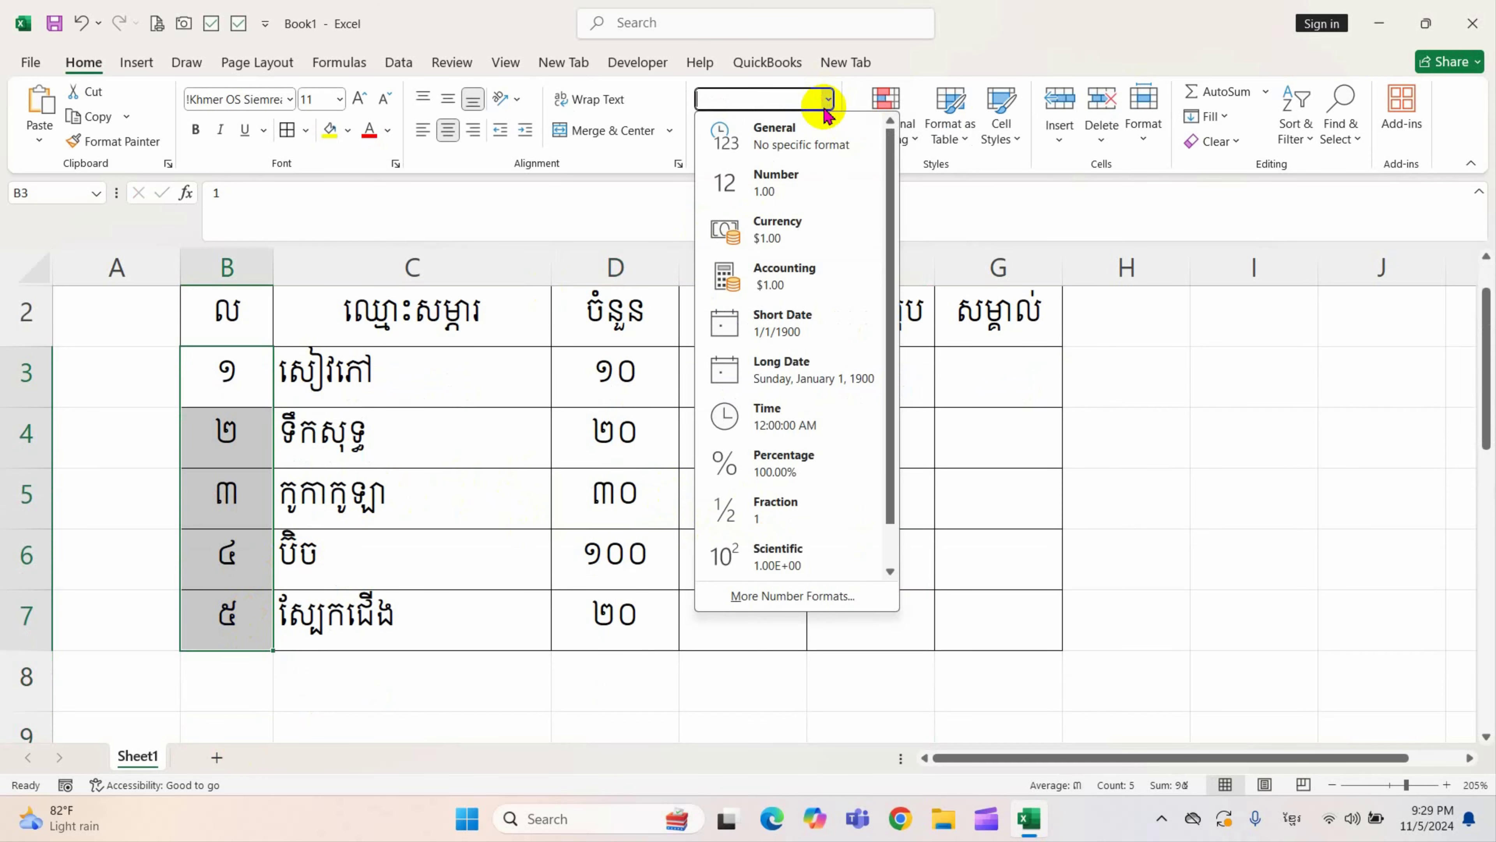
pyautogui.click(795, 127)
# - Set D3:G7 to General format so quantities read 10, 20, 30, 100, 20
pyautogui.click(612, 377)
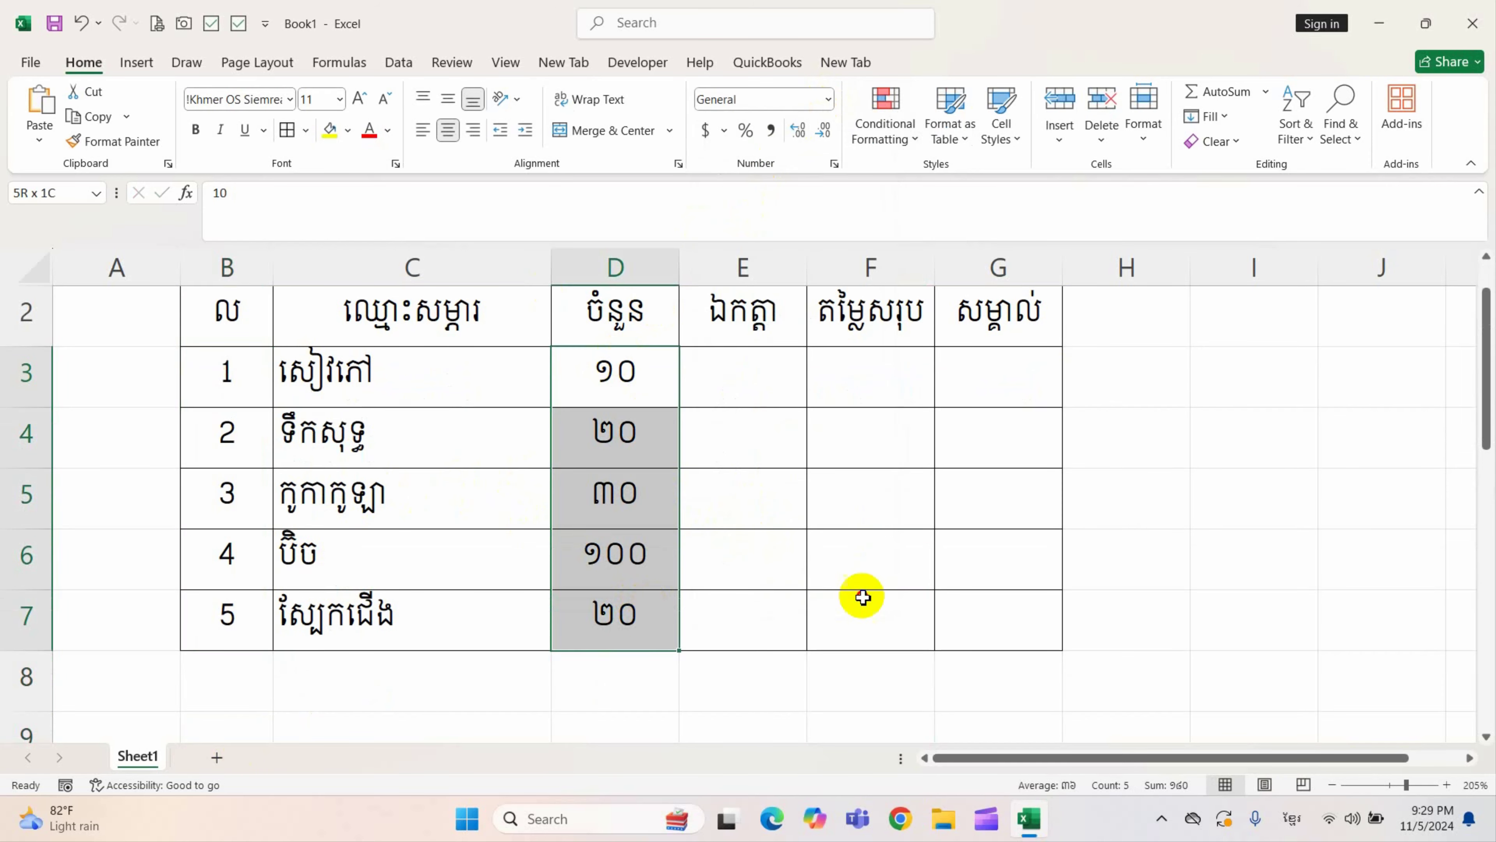
pyautogui.moveTo(647, 512); pyautogui.dragTo(995, 559)
pyautogui.click(827, 99)
pyautogui.click(786, 141)
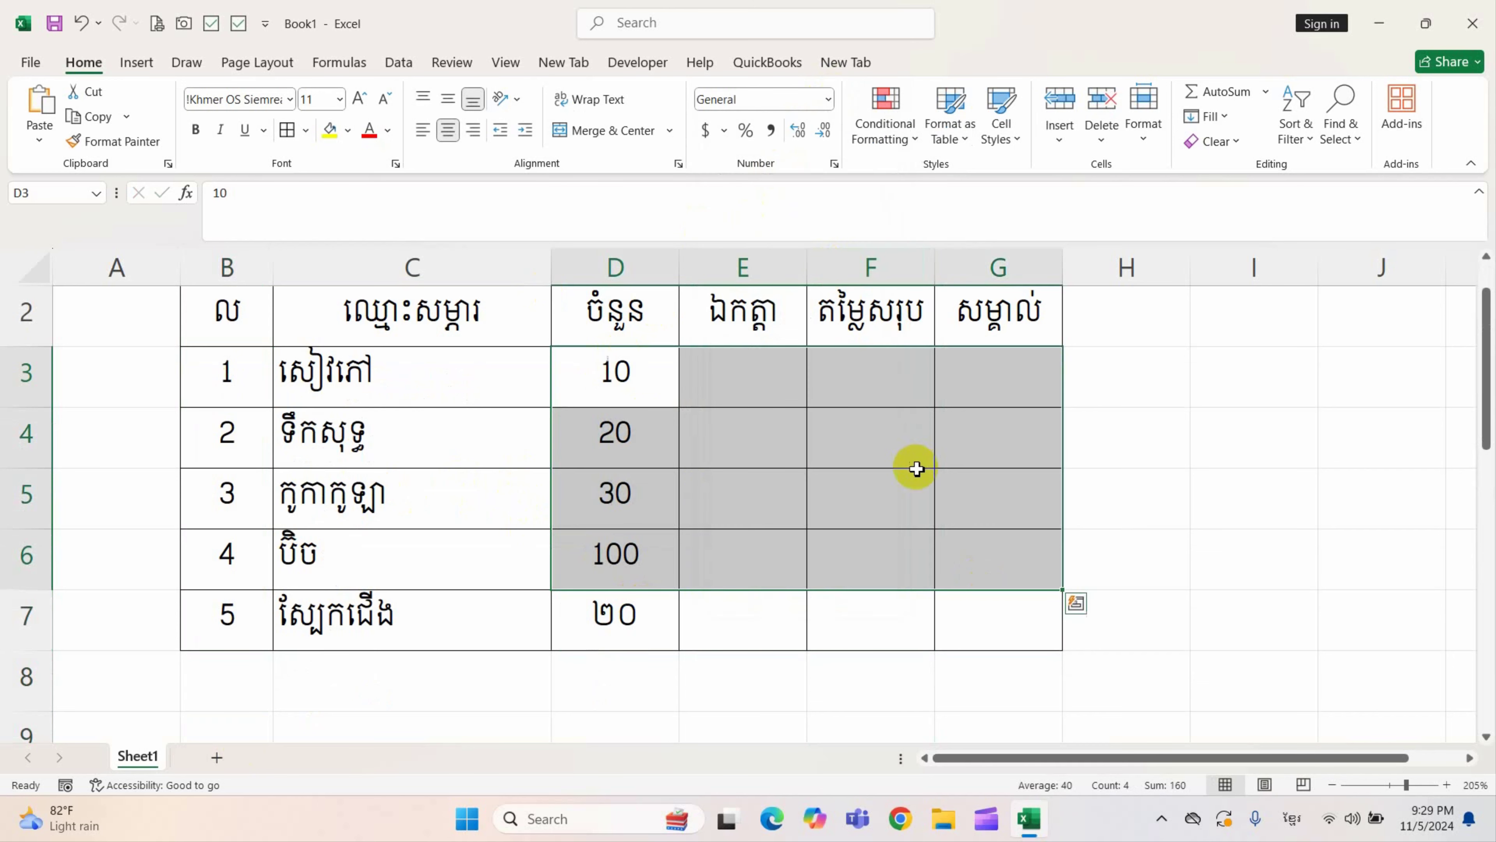
pyautogui.click(912, 468)
pyautogui.moveTo(634, 610); pyautogui.dragTo(833, 623)
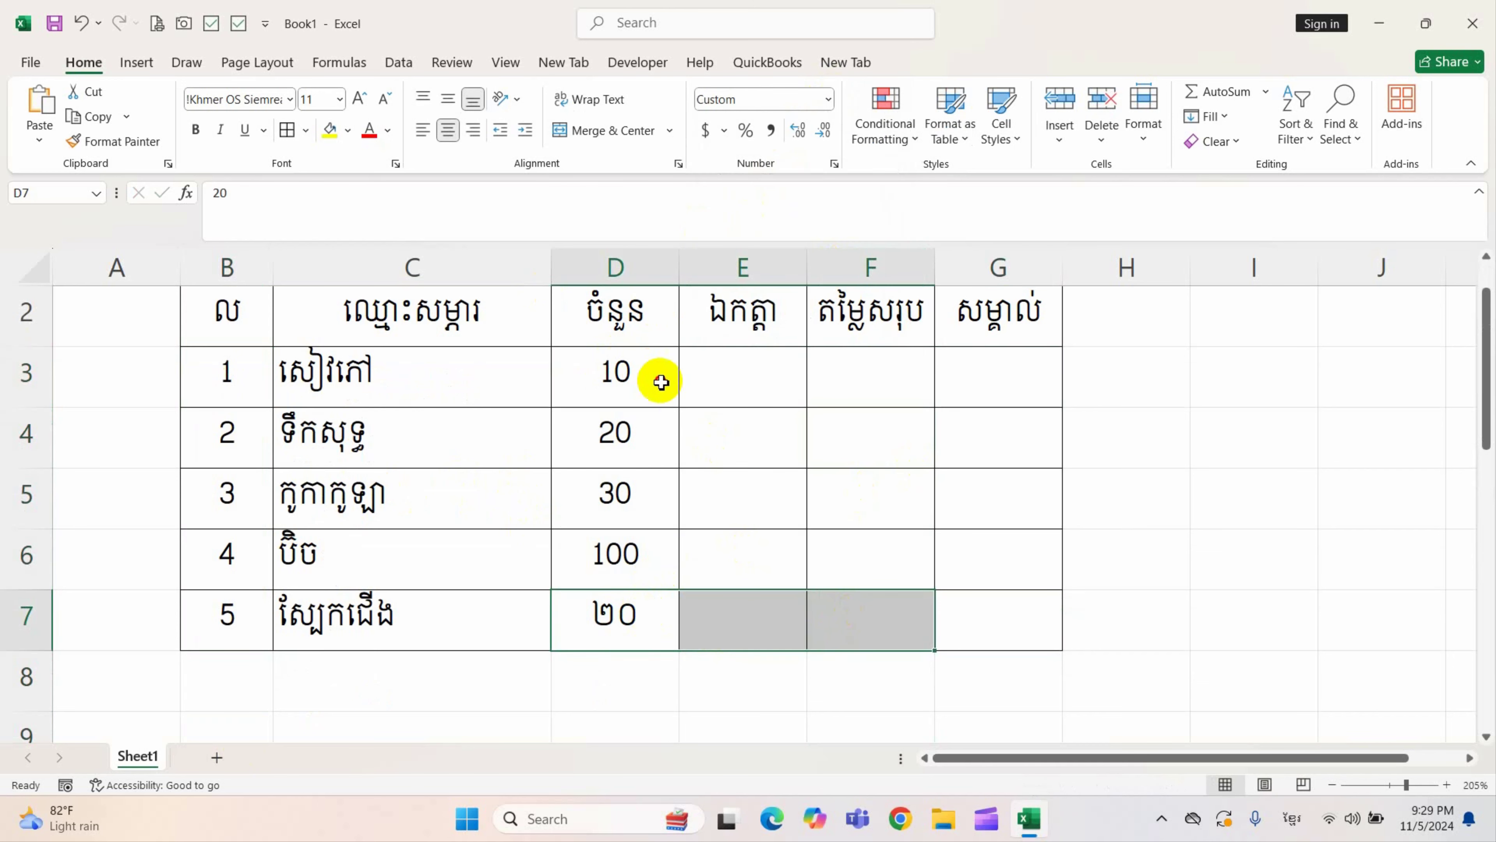
pyautogui.moveTo(660, 377); pyautogui.dragTo(968, 624)
pyautogui.click(831, 100)
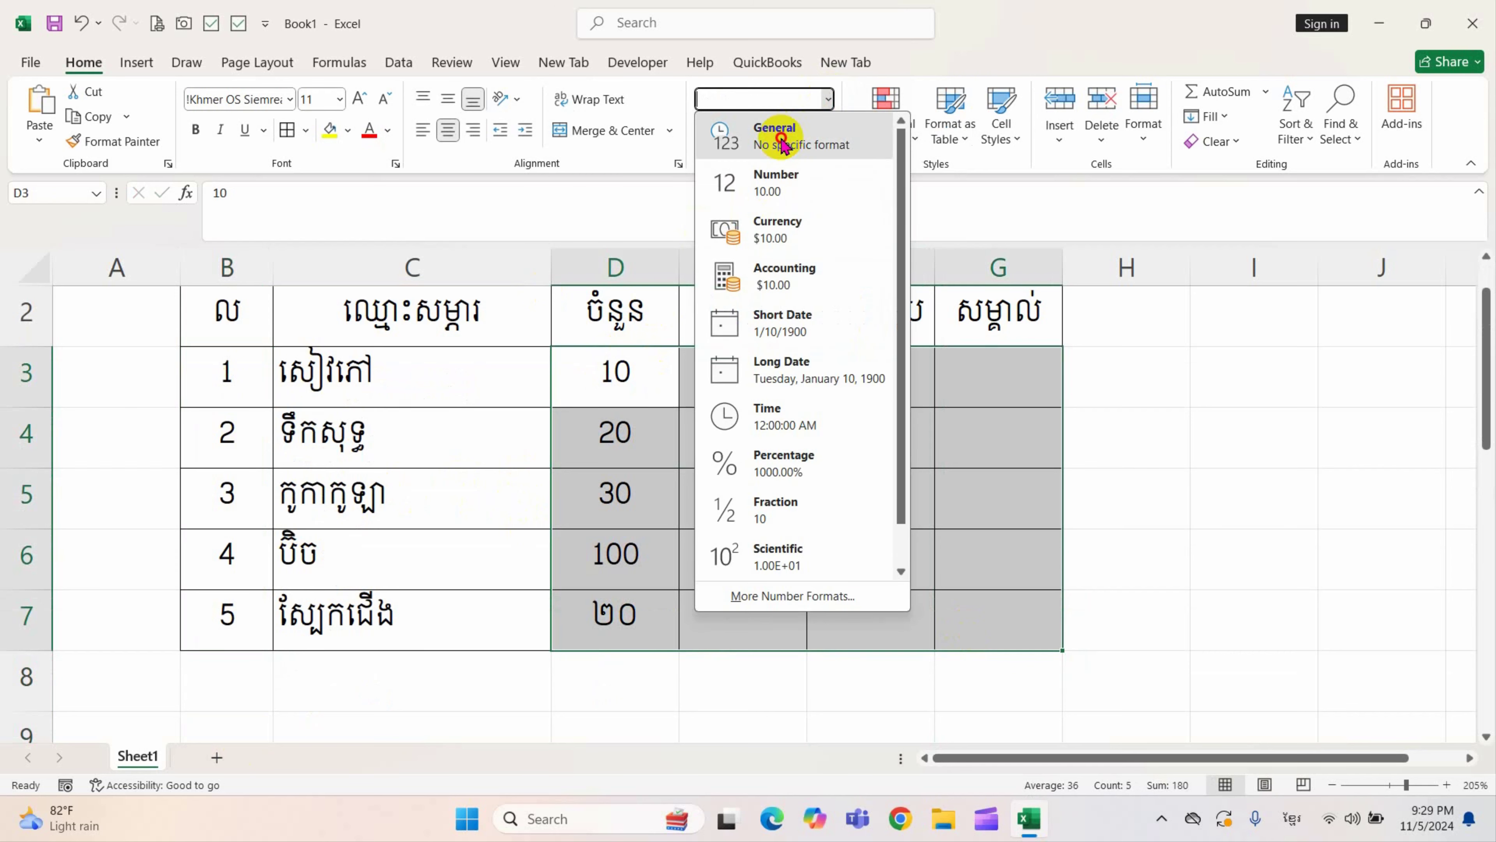
pyautogui.click(782, 134)
pyautogui.click(851, 477)
pyautogui.click(757, 386)
pyautogui.scroll(1, 758, 387)
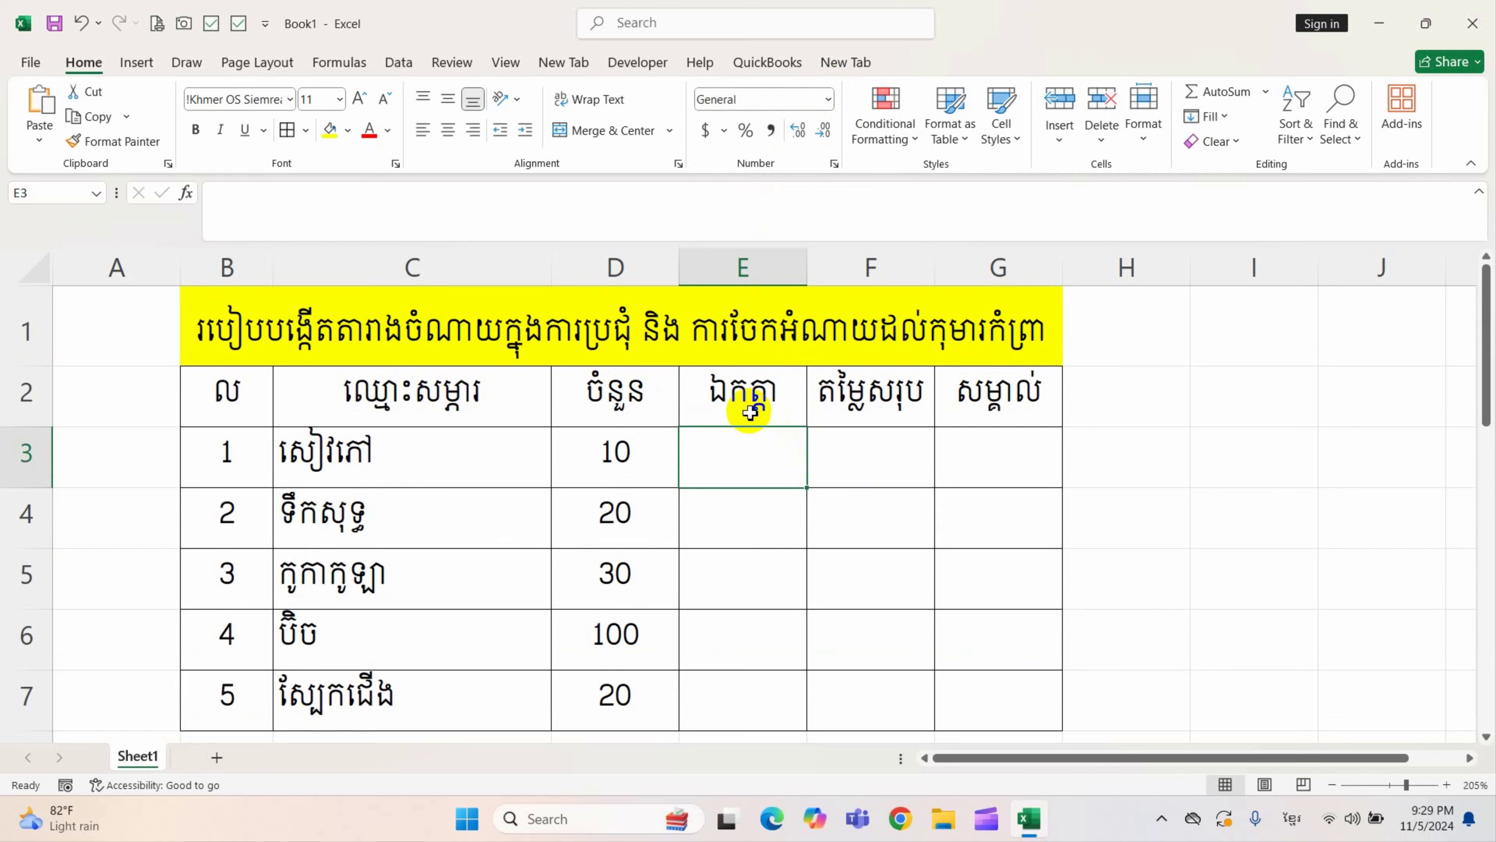
# - Rename the E2 header to តម្លៃក្នុងឯកត្តា and autofit column E to it
pyautogui.click(718, 394)
pyautogui.doubleClick(742, 400)
pyautogui.moveTo(778, 397); pyautogui.dragTo(737, 403)
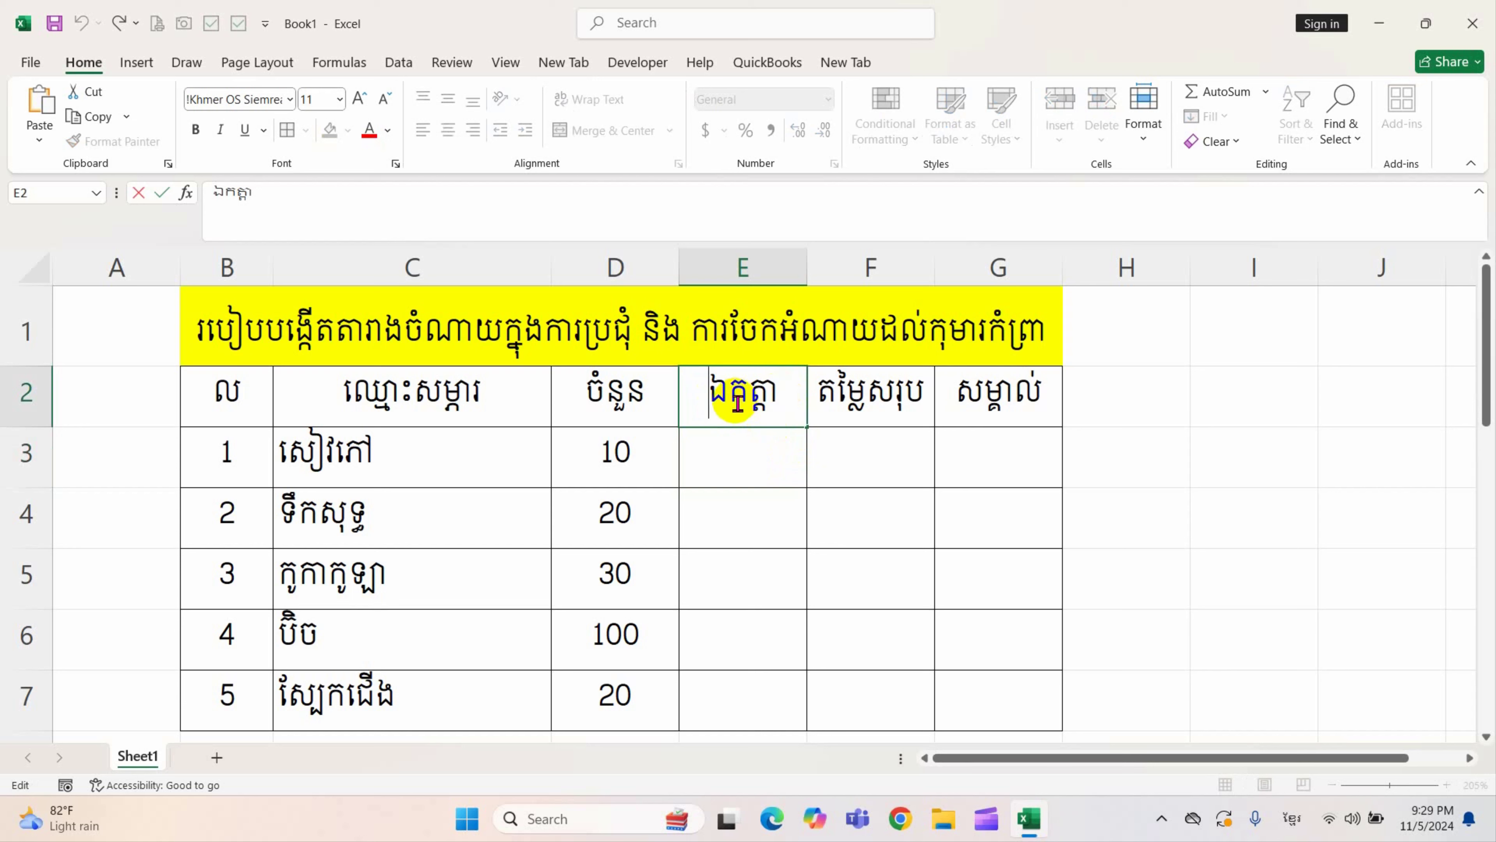
pyautogui.write('ត')
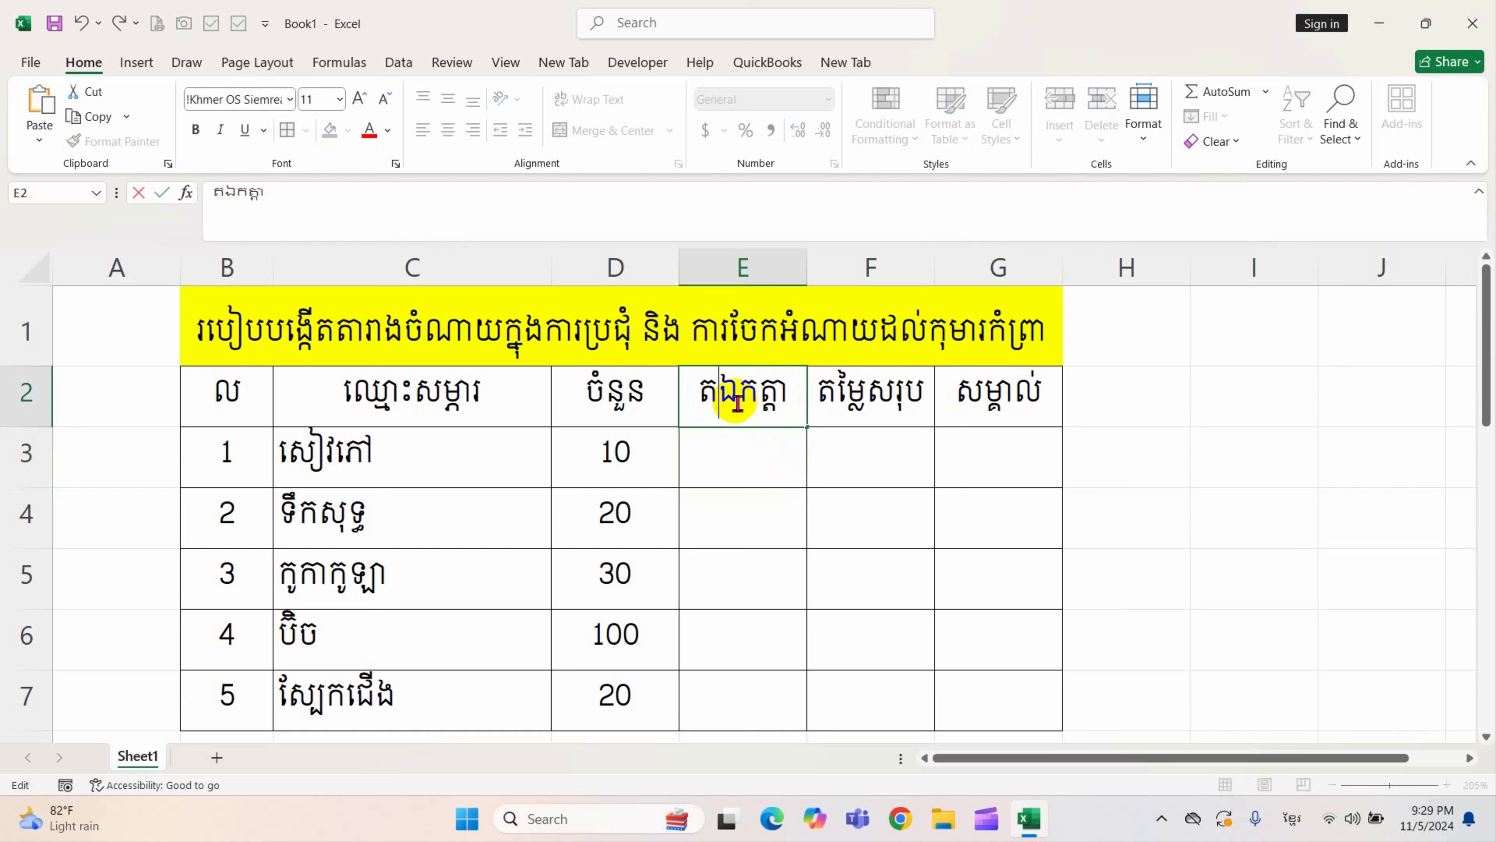
pyautogui.write('ម្លៃ')
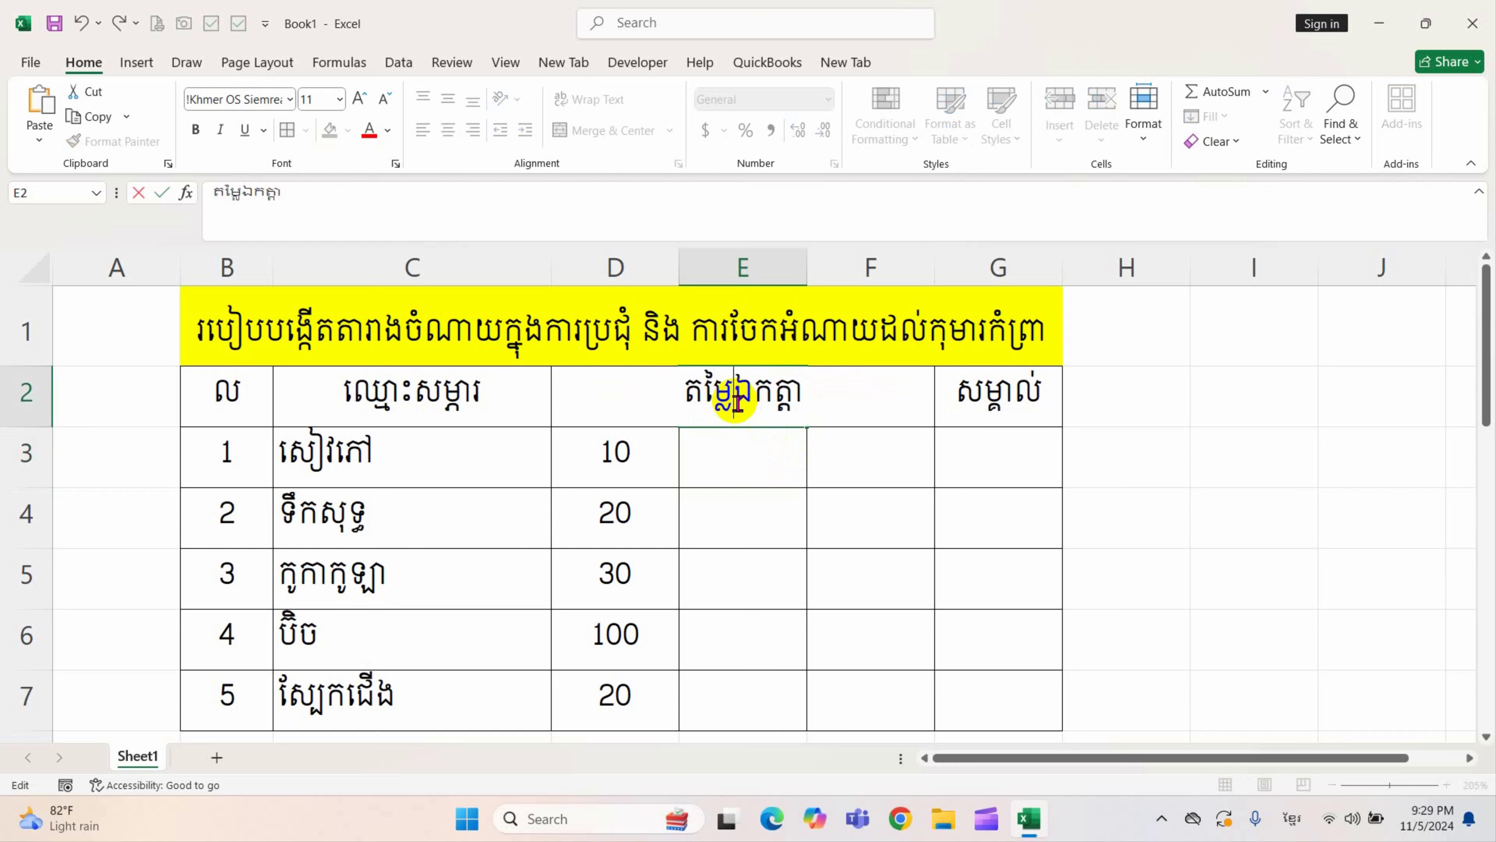
pyautogui.write('ក្នុង')
pyautogui.click(802, 494)
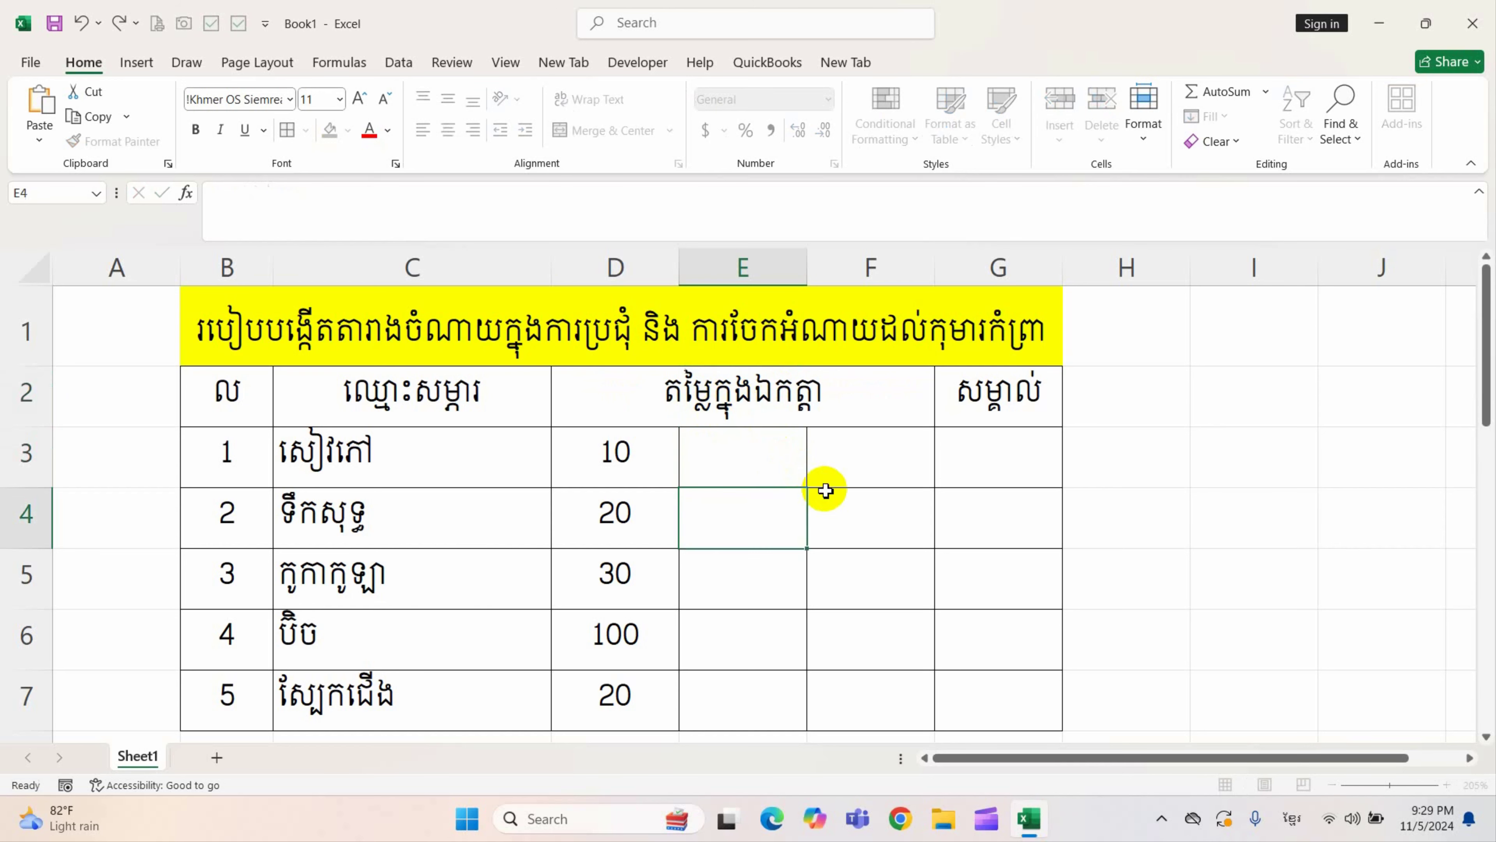
pyautogui.doubleClick(807, 268)
# - Enter unit price ២០០០ in E3, set E3:G7 to General and centre it
pyautogui.click(656, 441)
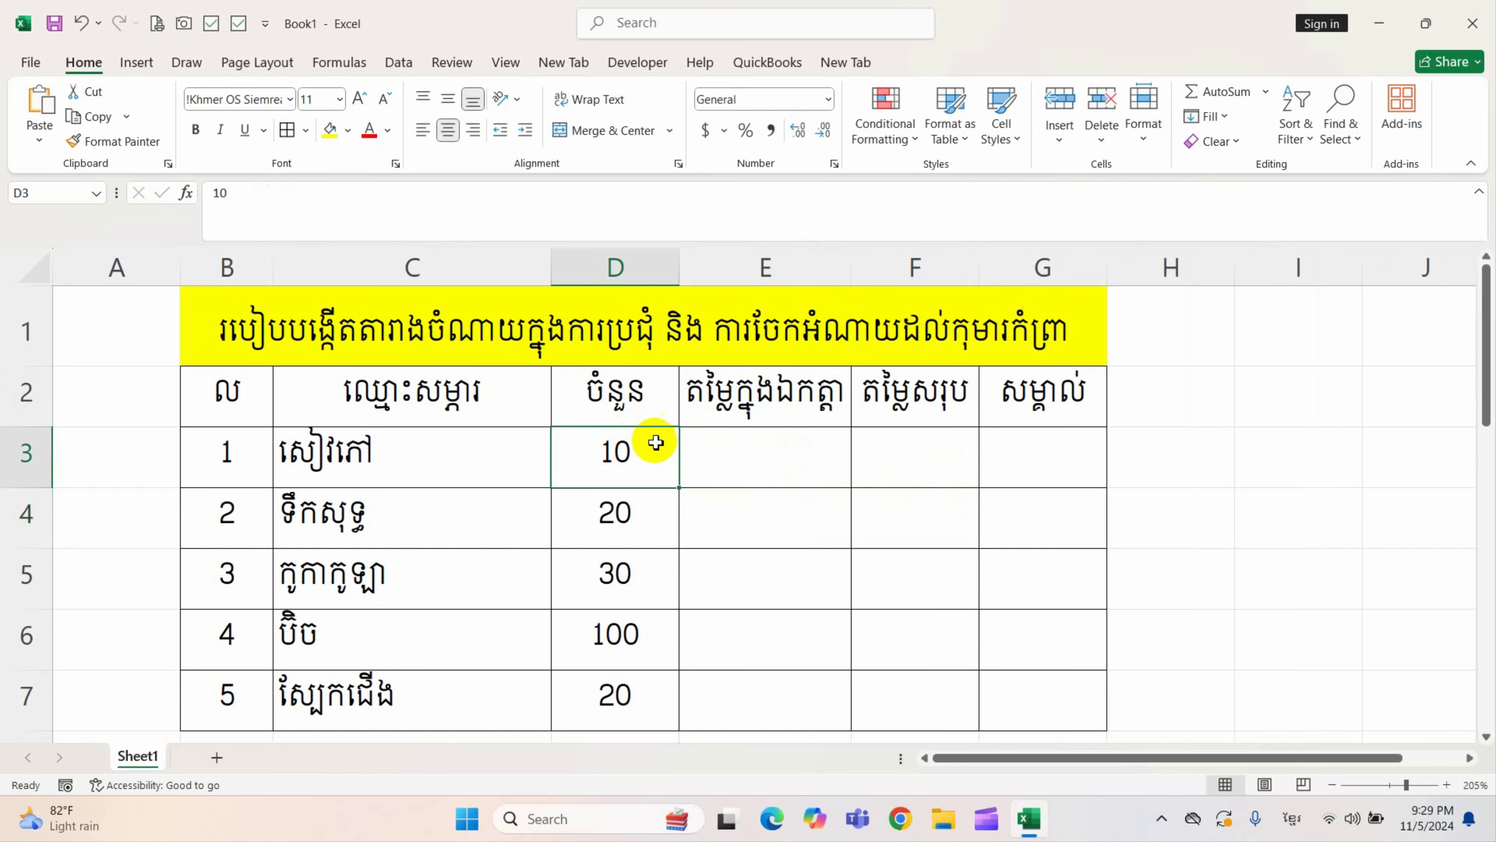
pyautogui.click(803, 467)
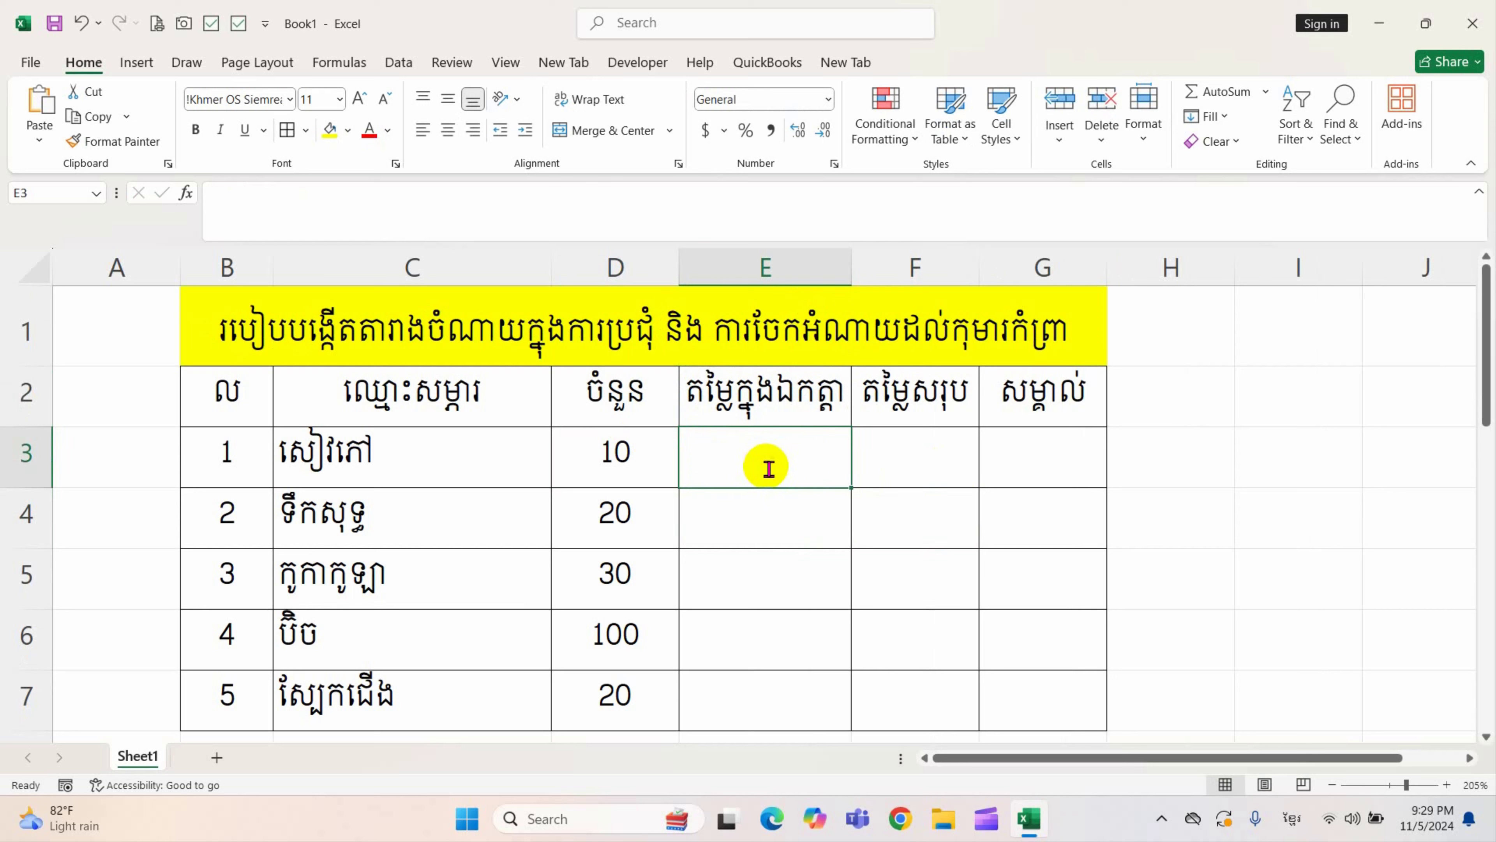
pyautogui.write('២០០០')
pyautogui.press('Return')
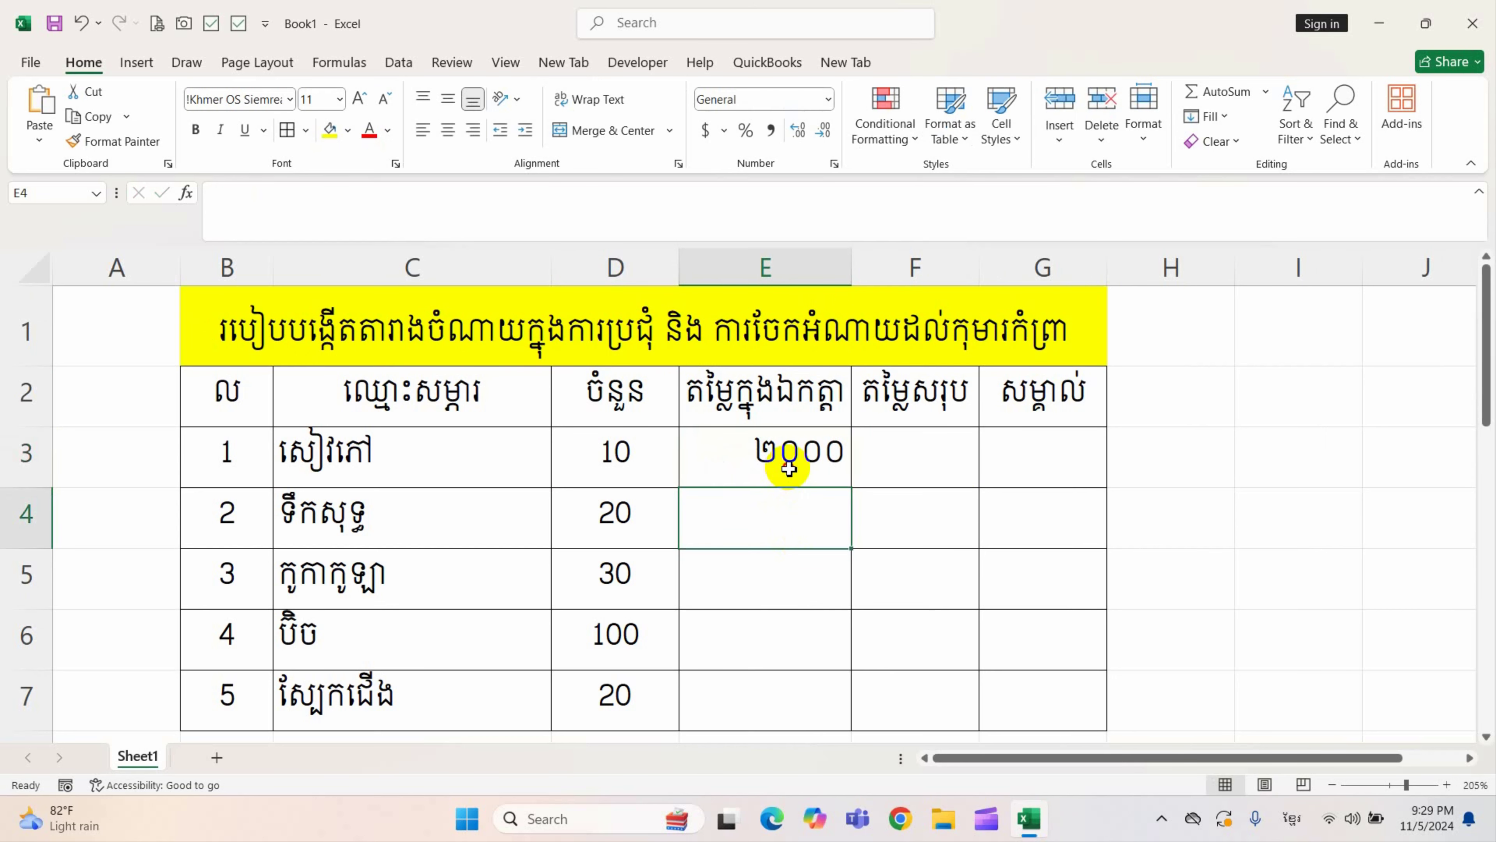
pyautogui.moveTo(790, 468); pyautogui.dragTo(1048, 722)
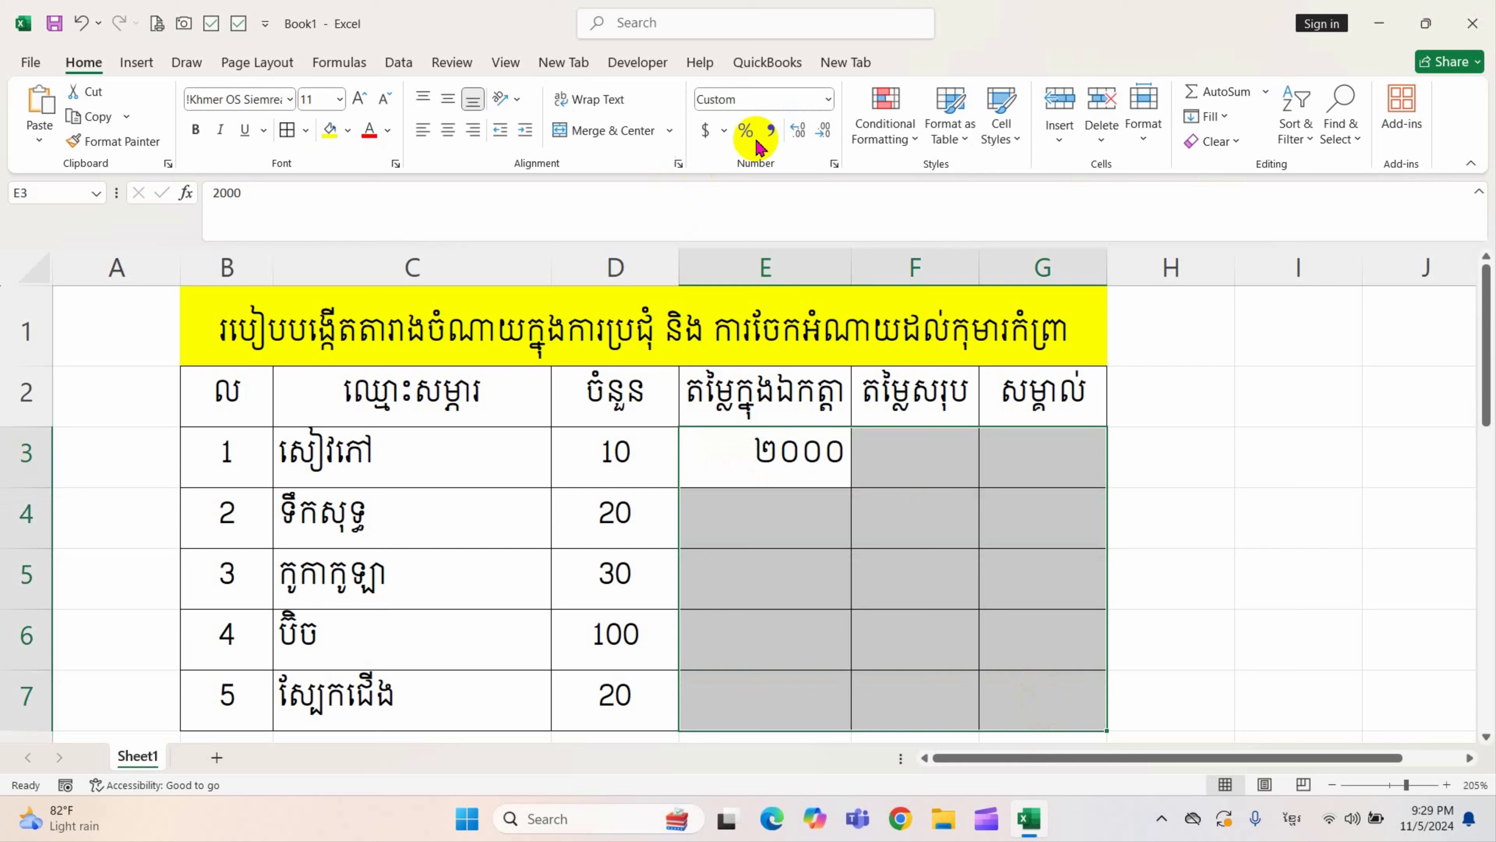
pyautogui.click(825, 99)
pyautogui.click(765, 134)
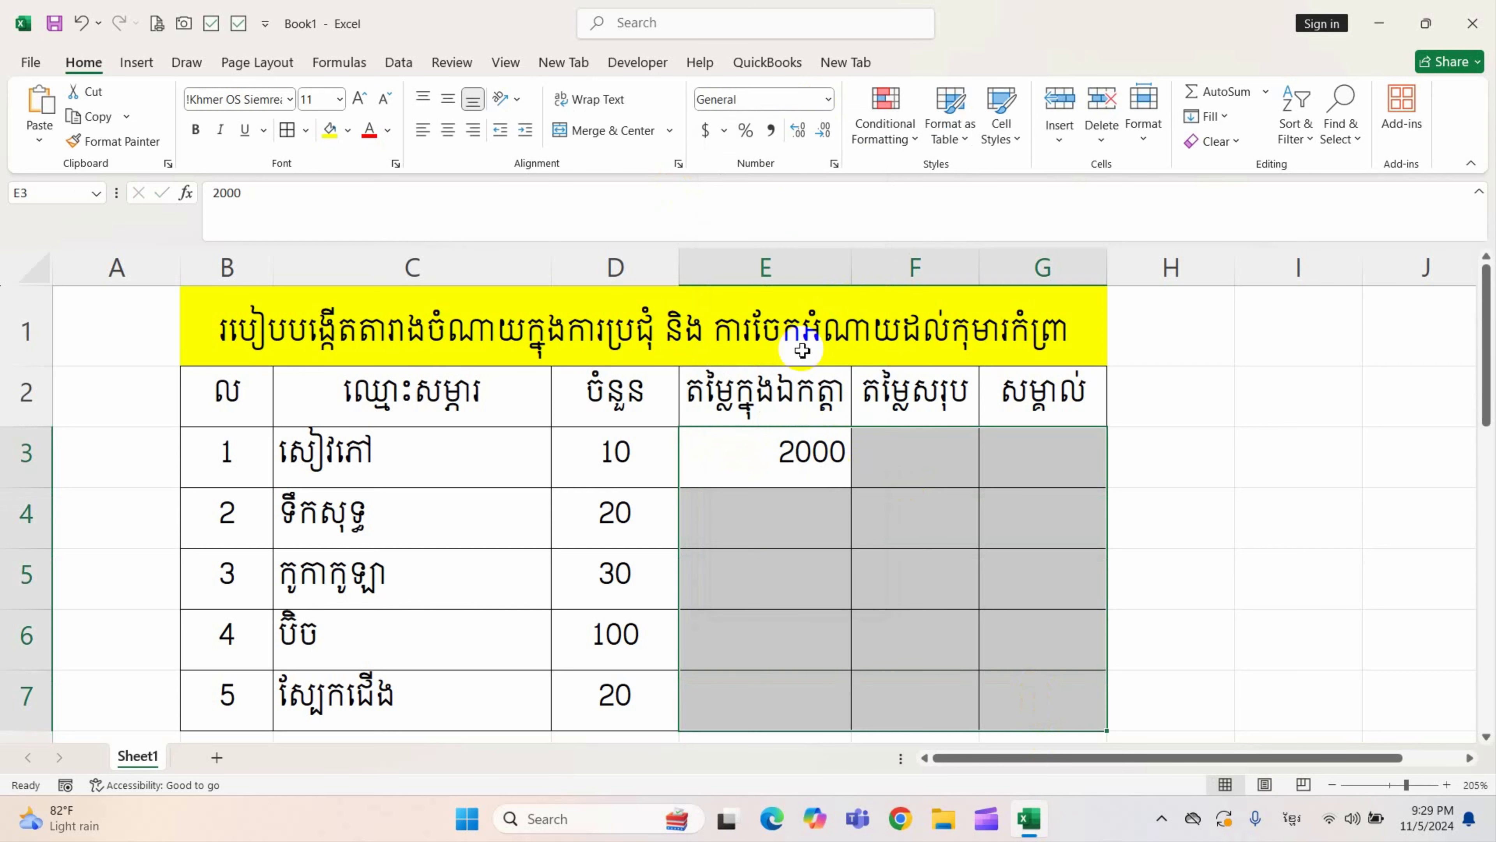
pyautogui.click(448, 130)
# - Enter the remaining unit prices ១០០០, ២០០០, ៥០០ and ៨០០០ in E4:E7
pyautogui.click(763, 521)
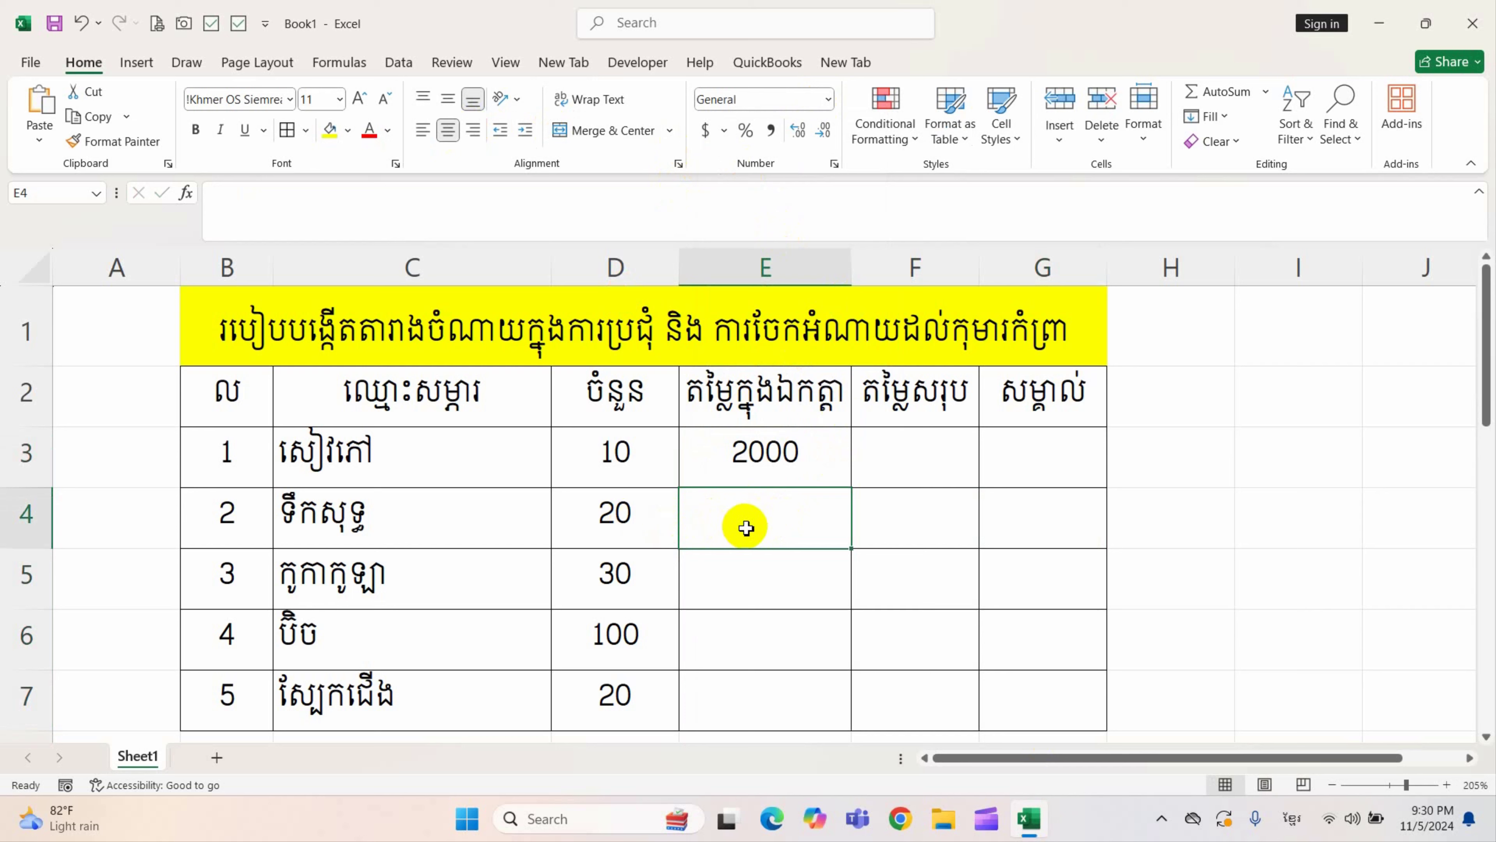
pyautogui.write('១០០០')
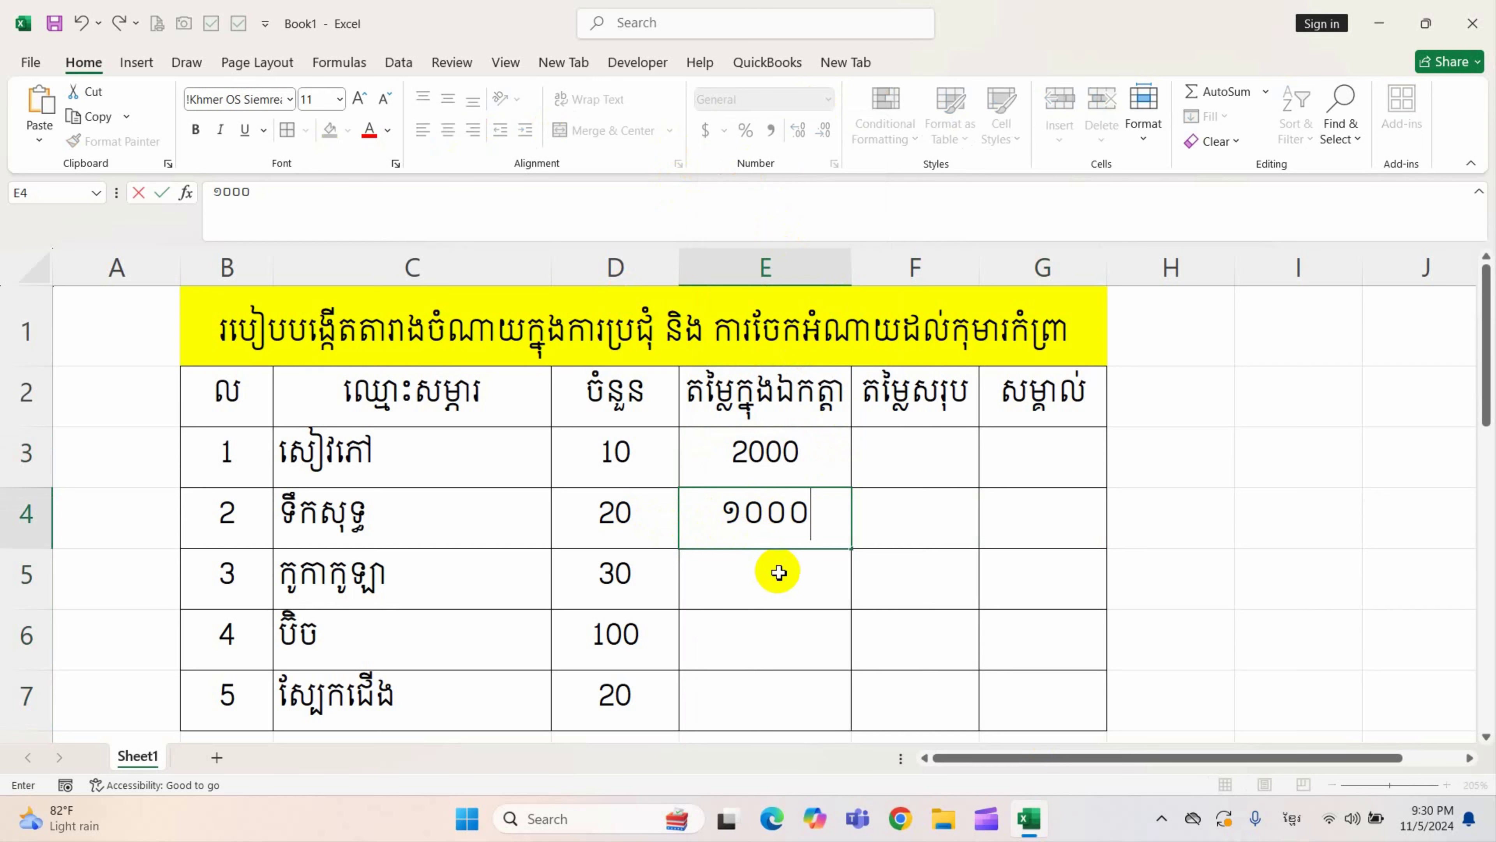
pyautogui.press('Return')
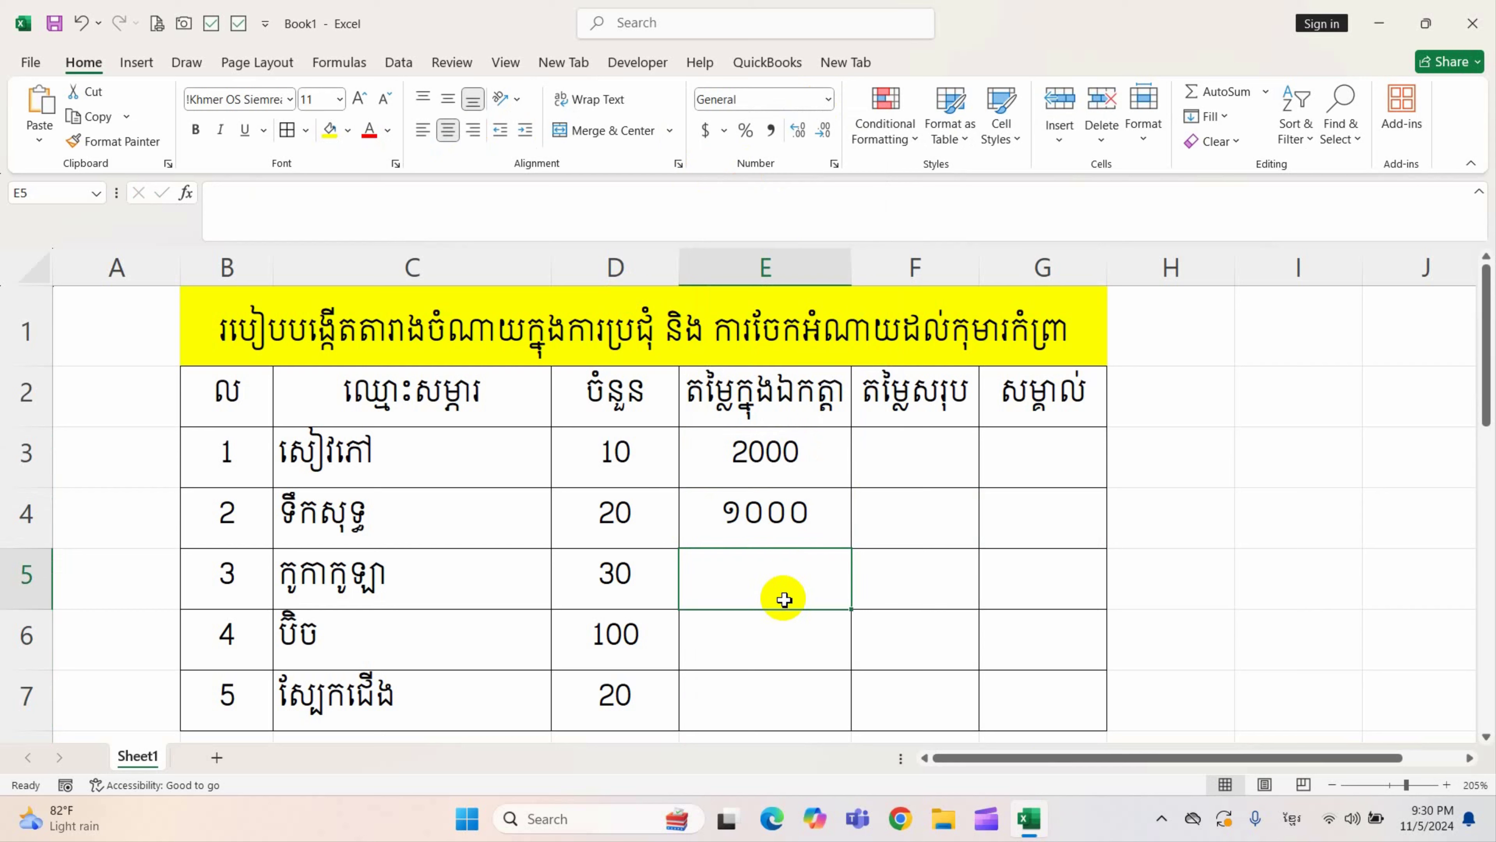
pyautogui.write('២០០')
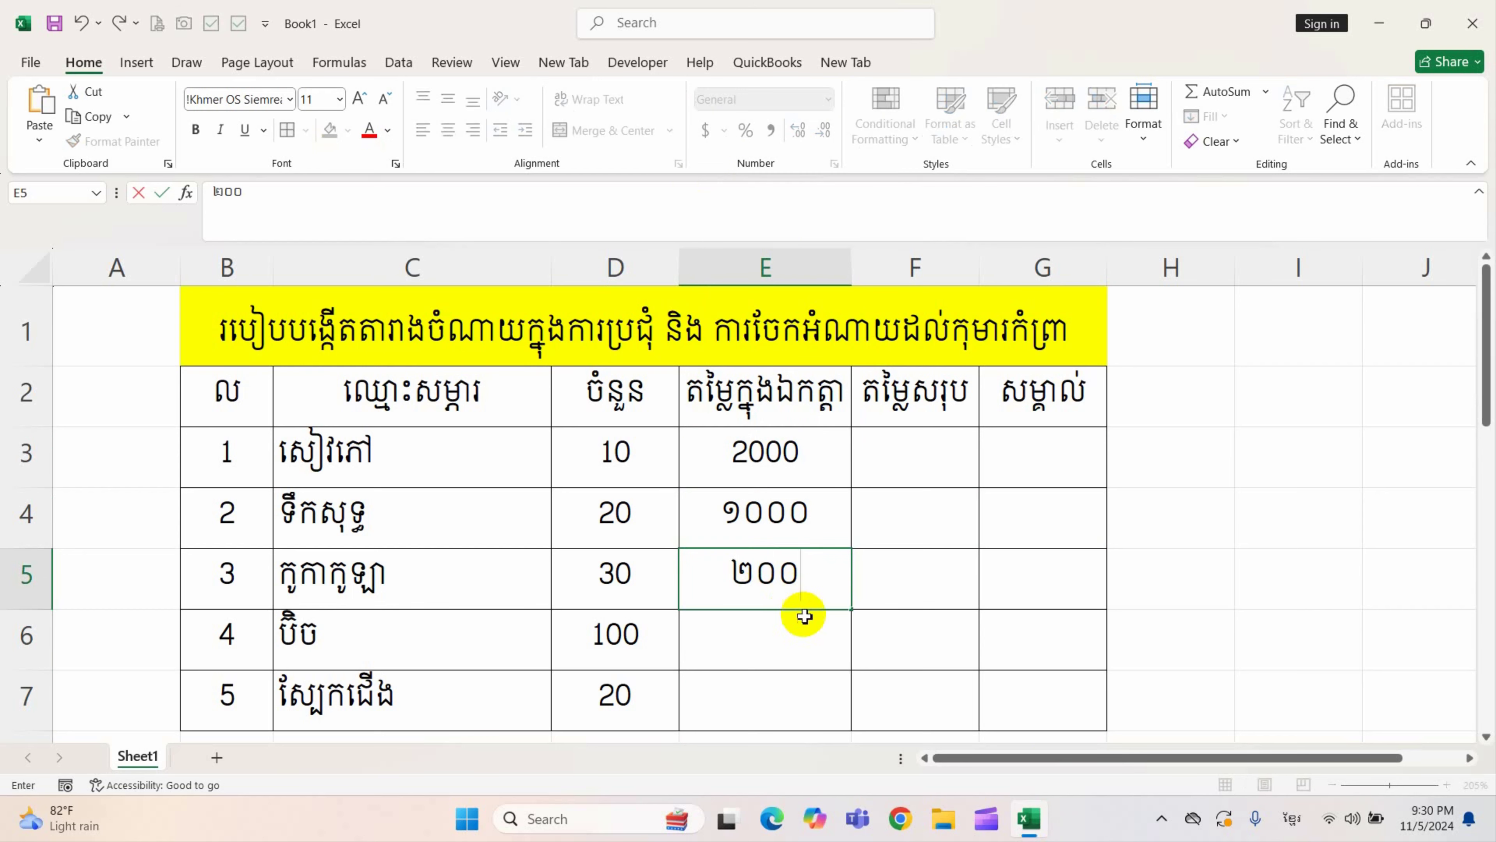
pyautogui.write('០')
pyautogui.press('Return')
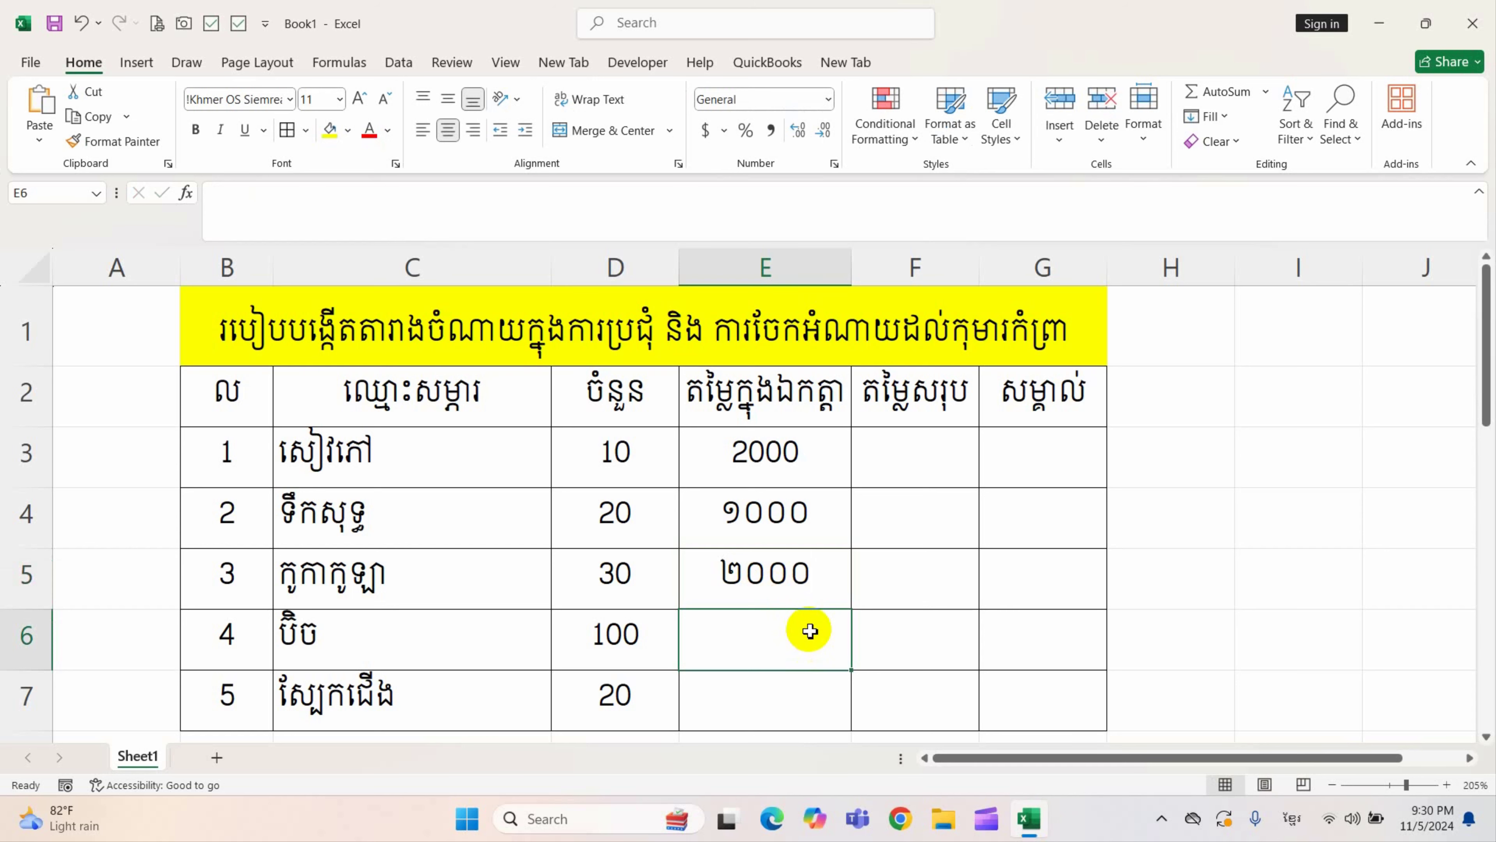
pyautogui.write('៥០')
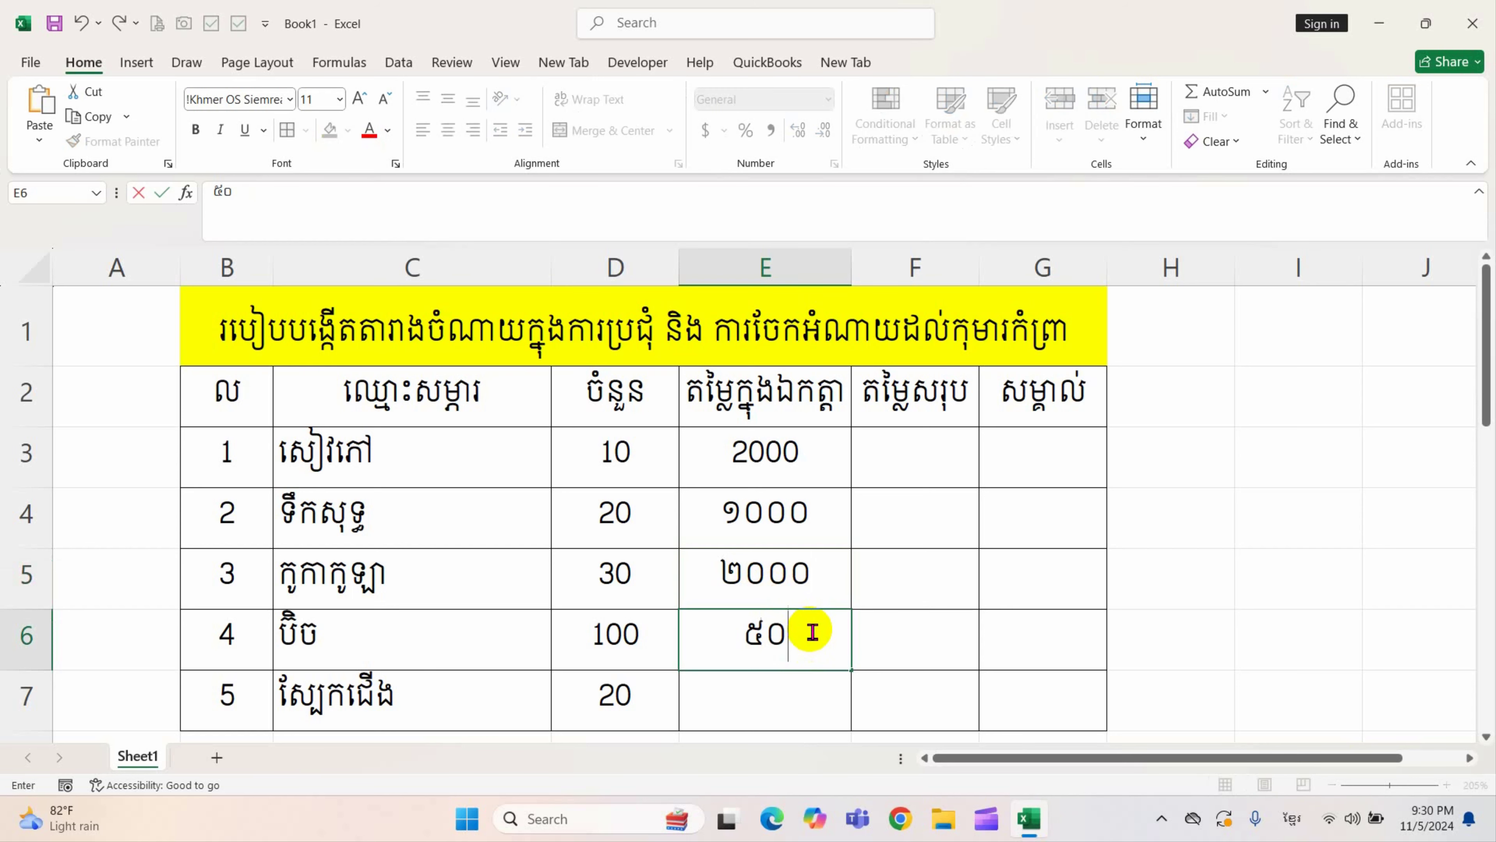
pyautogui.write('០')
pyautogui.press('Return')
pyautogui.scroll(-1, 822, 590)
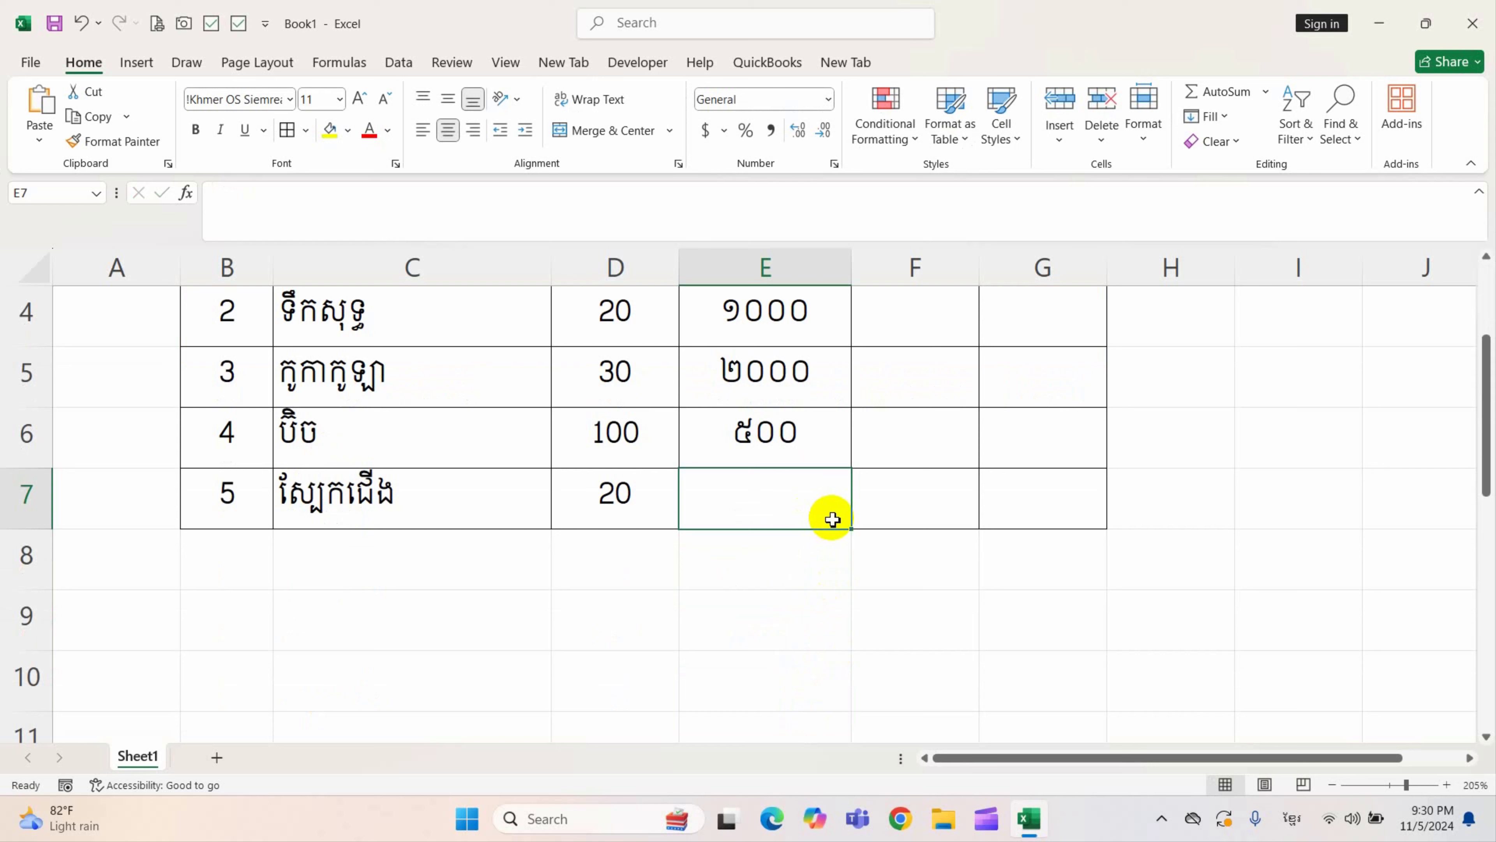
pyautogui.write('២')
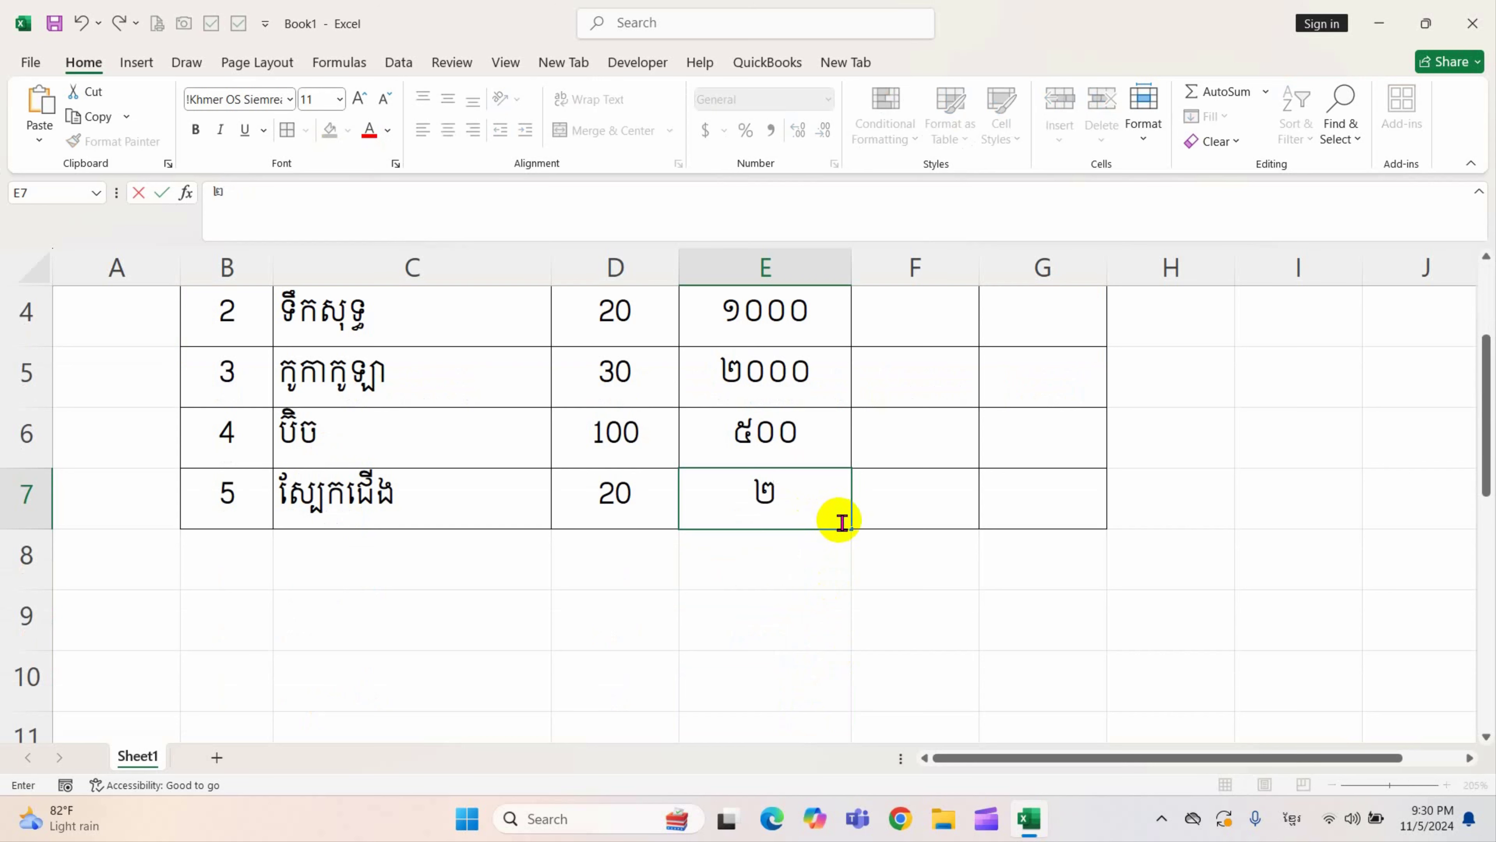
pyautogui.write('០០')
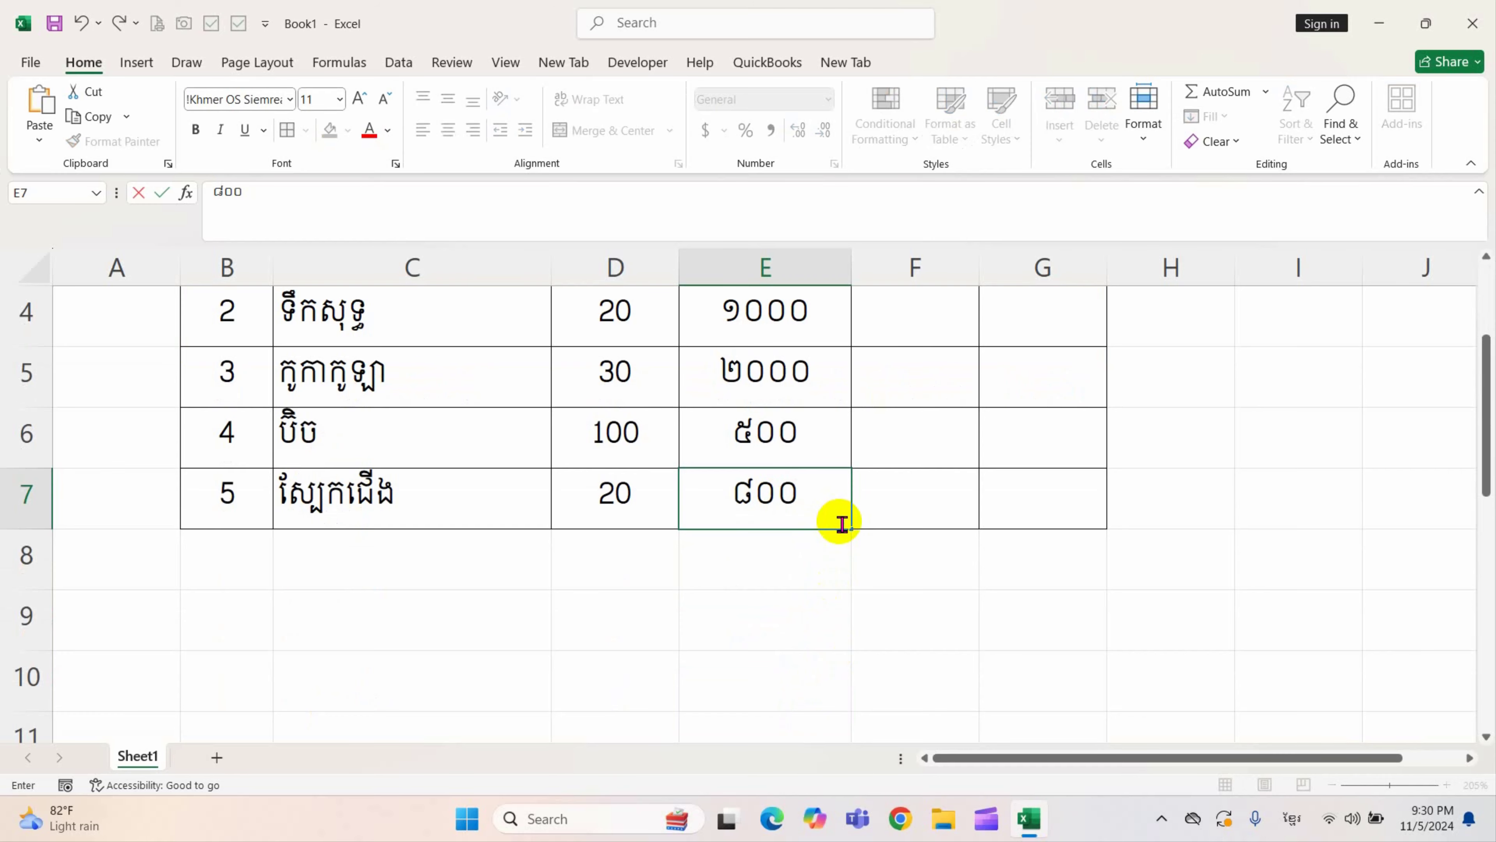
pyautogui.write('០')
pyautogui.click(883, 507)
pyautogui.scroll(1, 862, 511)
pyautogui.moveTo(807, 463)
pyautogui.mouseDown()
pyautogui.moveTo(1062, 672)
pyautogui.moveTo(1058, 701)
pyautogui.mouseUp()
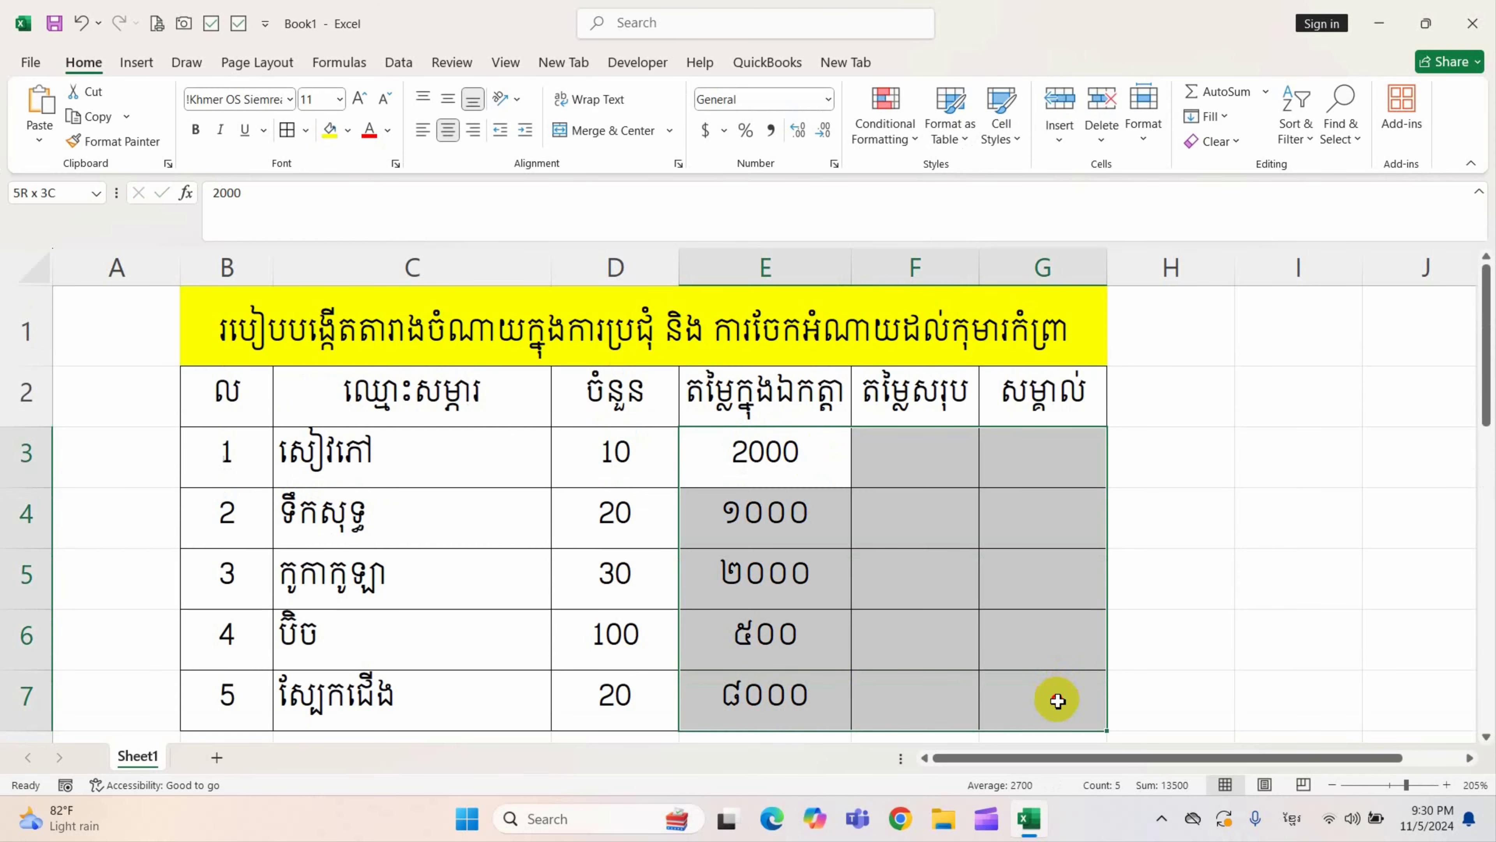
# - Set the unit prices E3:E7 to General format so they show Western digits
pyautogui.click(828, 99)
pyautogui.click(792, 127)
pyautogui.click(974, 571)
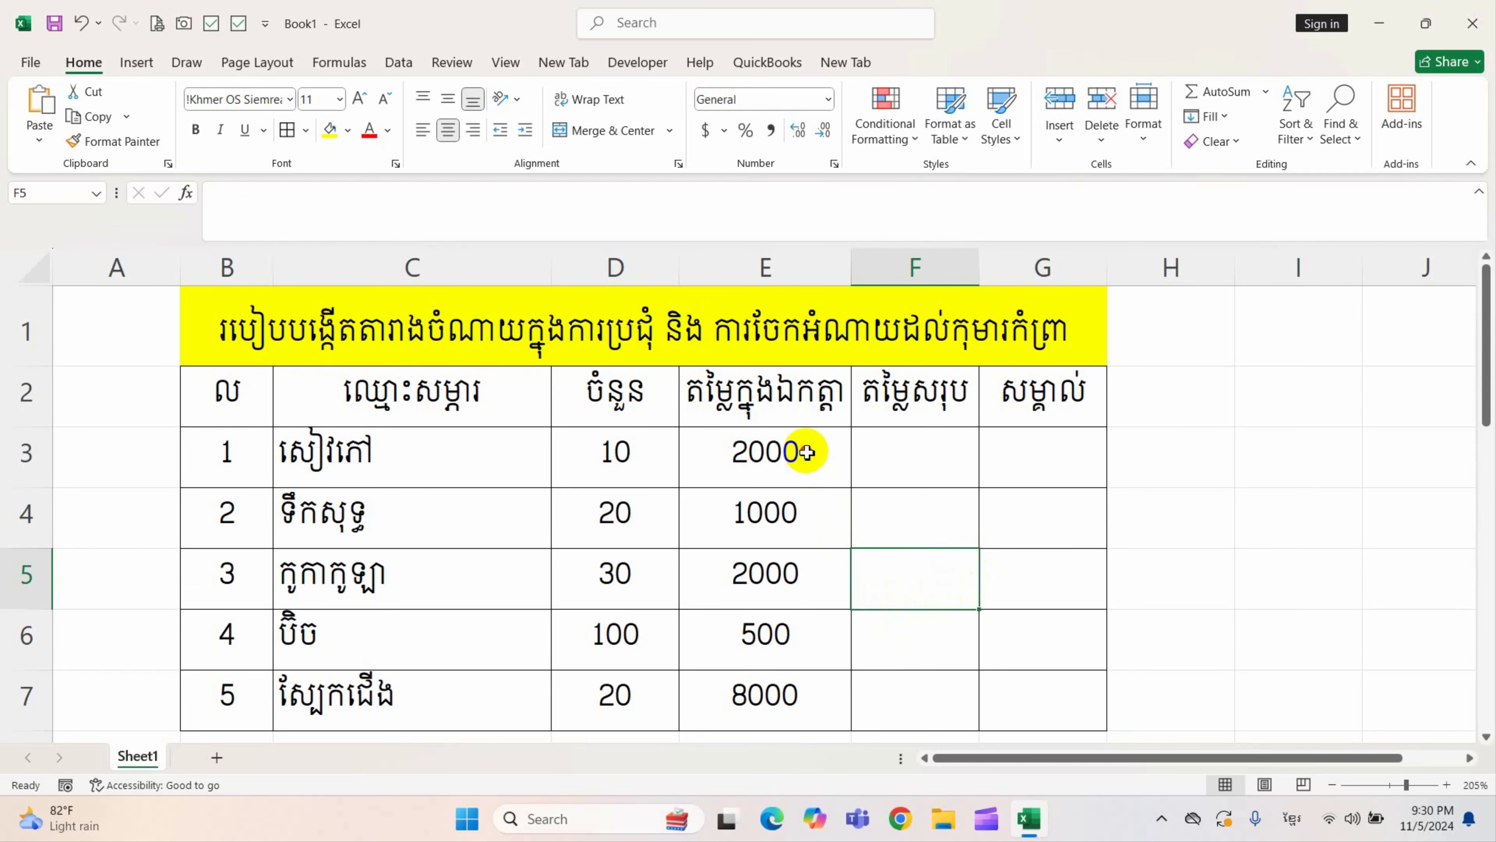
pyautogui.moveTo(783, 452)
pyautogui.mouseDown()
pyautogui.moveTo(798, 584)
pyautogui.moveTo(799, 565)
pyautogui.mouseUp()
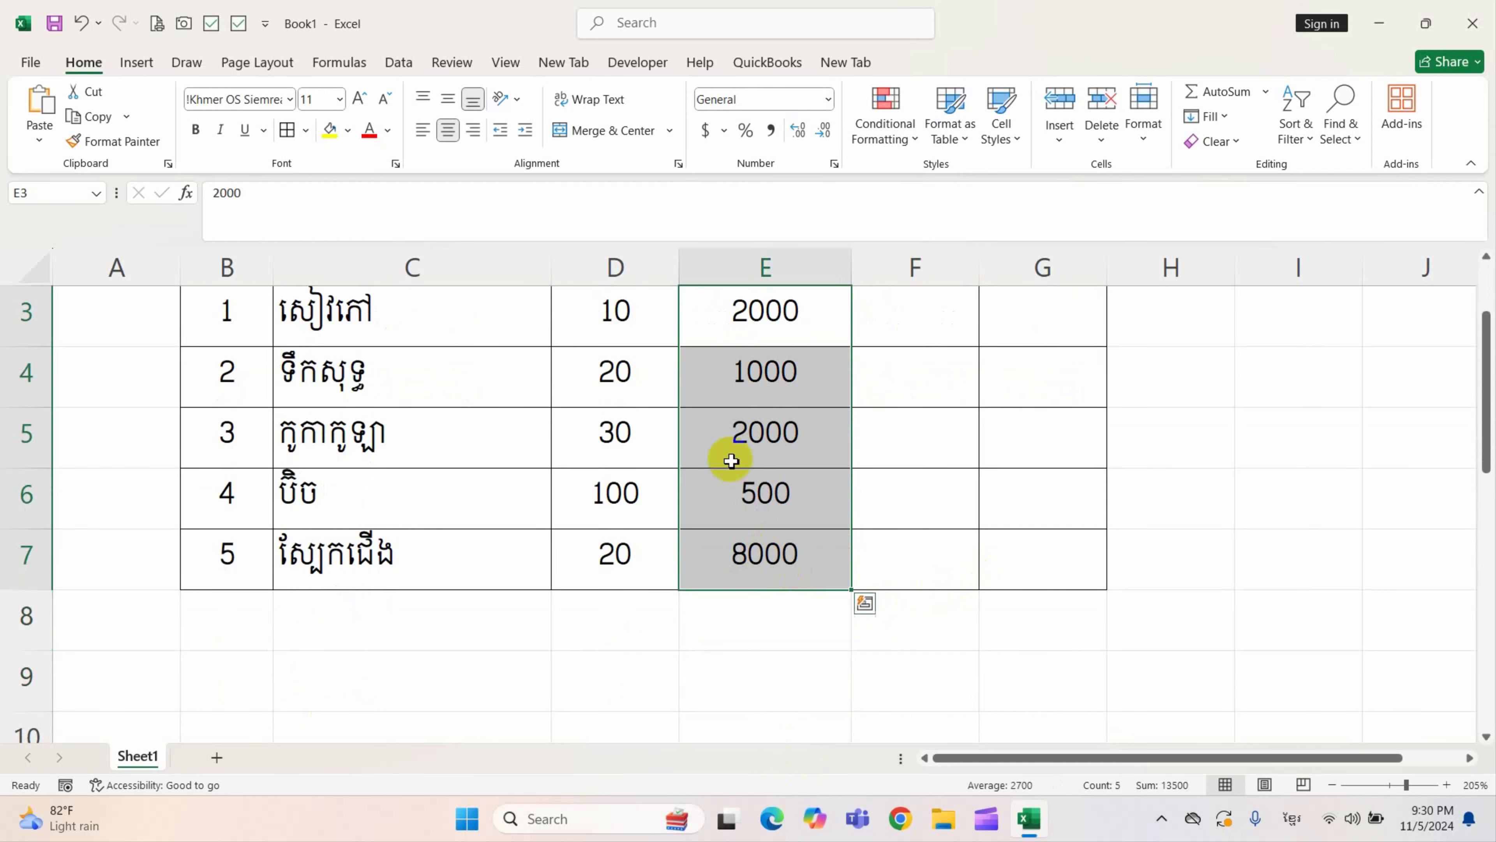
pyautogui.click(828, 99)
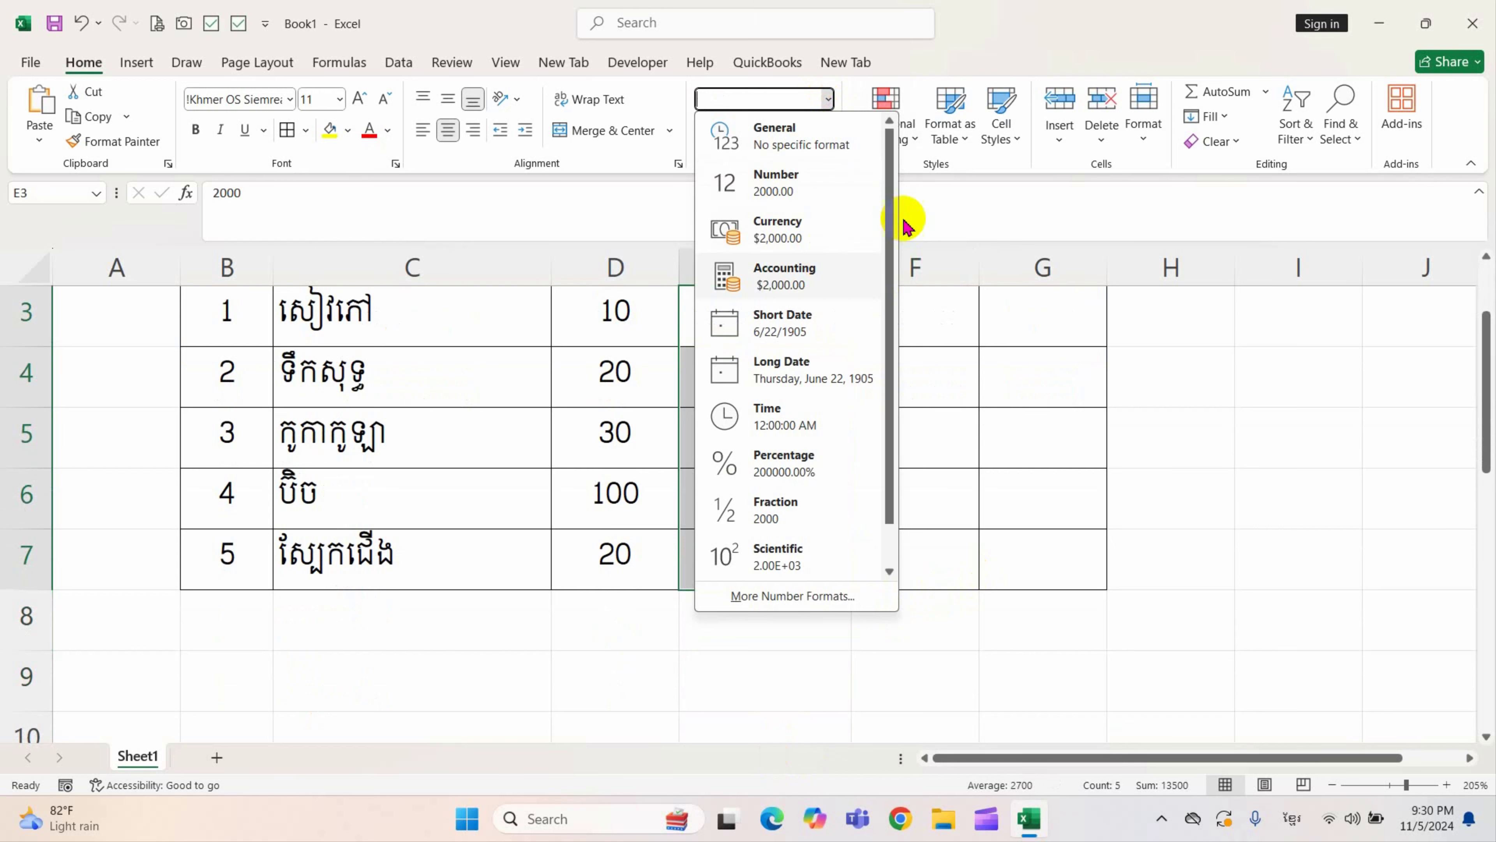
pyautogui.click(996, 451)
pyautogui.scroll(1, 828, 491)
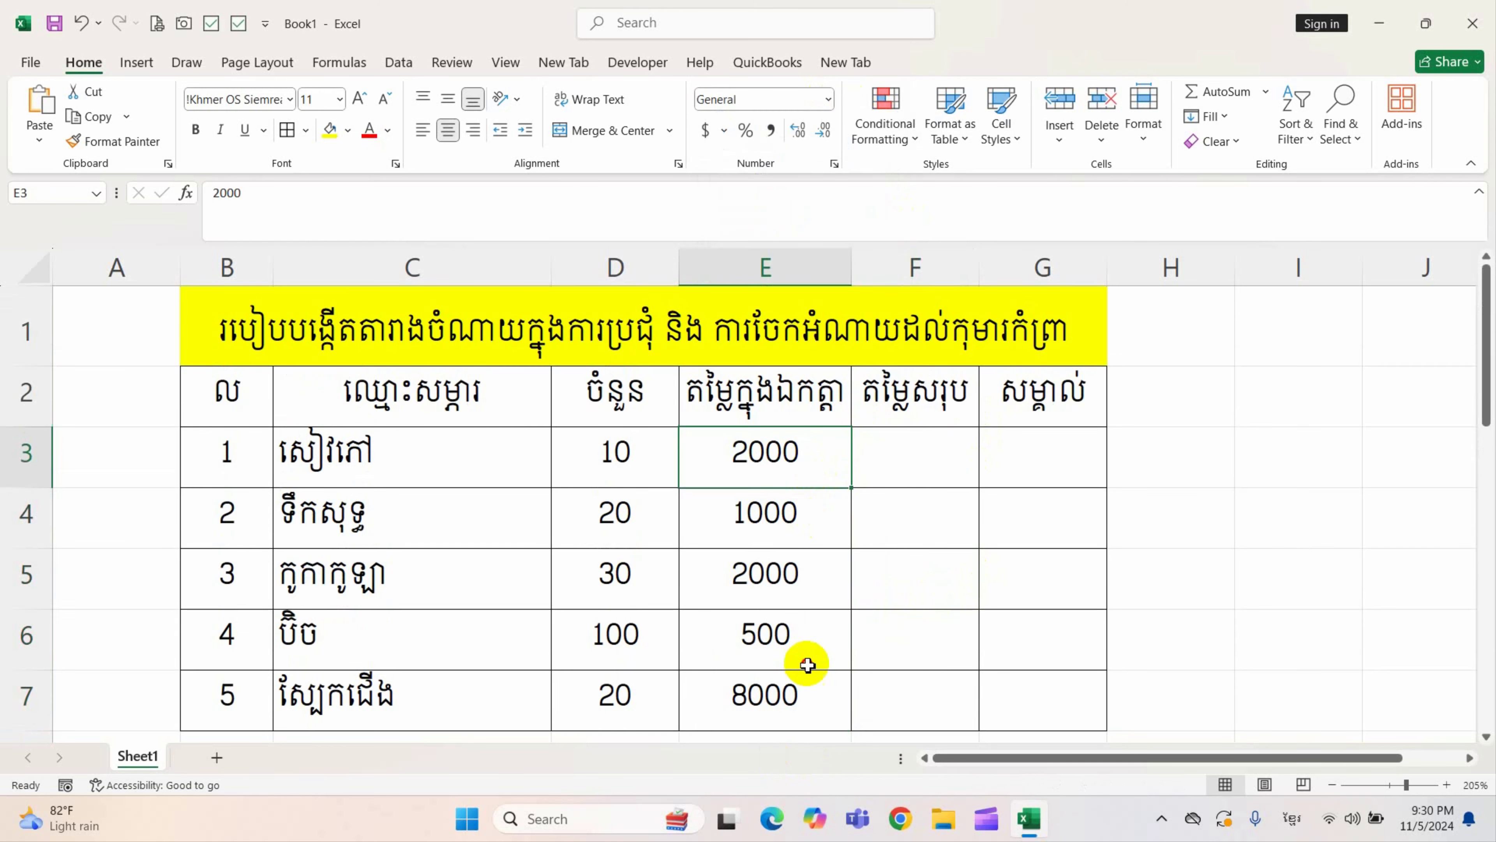
# - Apply the custom number format 0.00 ៛ to the unit prices
pyautogui.click(828, 100)
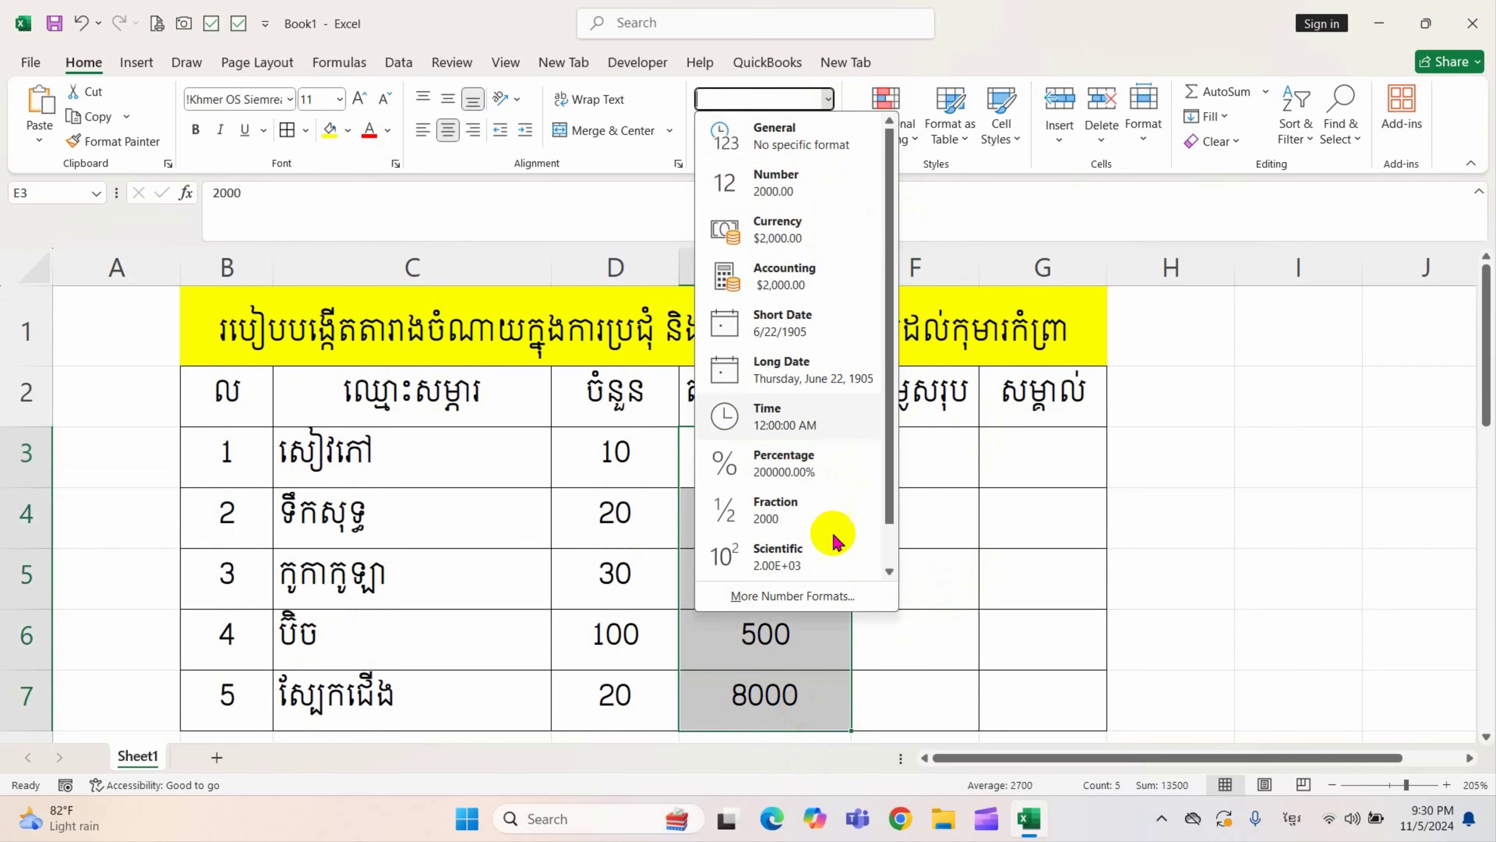
pyautogui.click(782, 596)
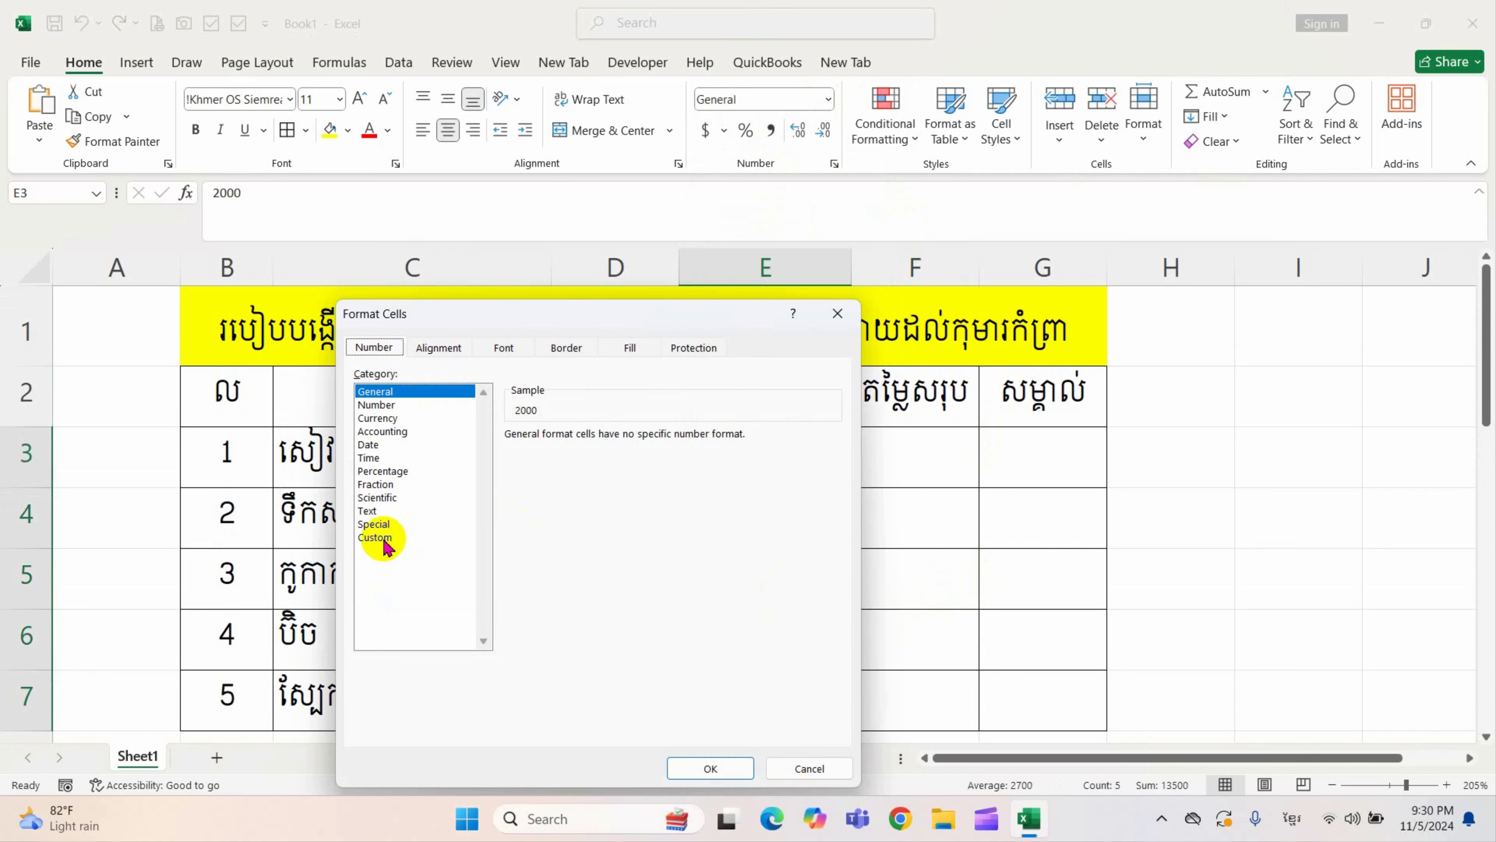
pyautogui.click(383, 539)
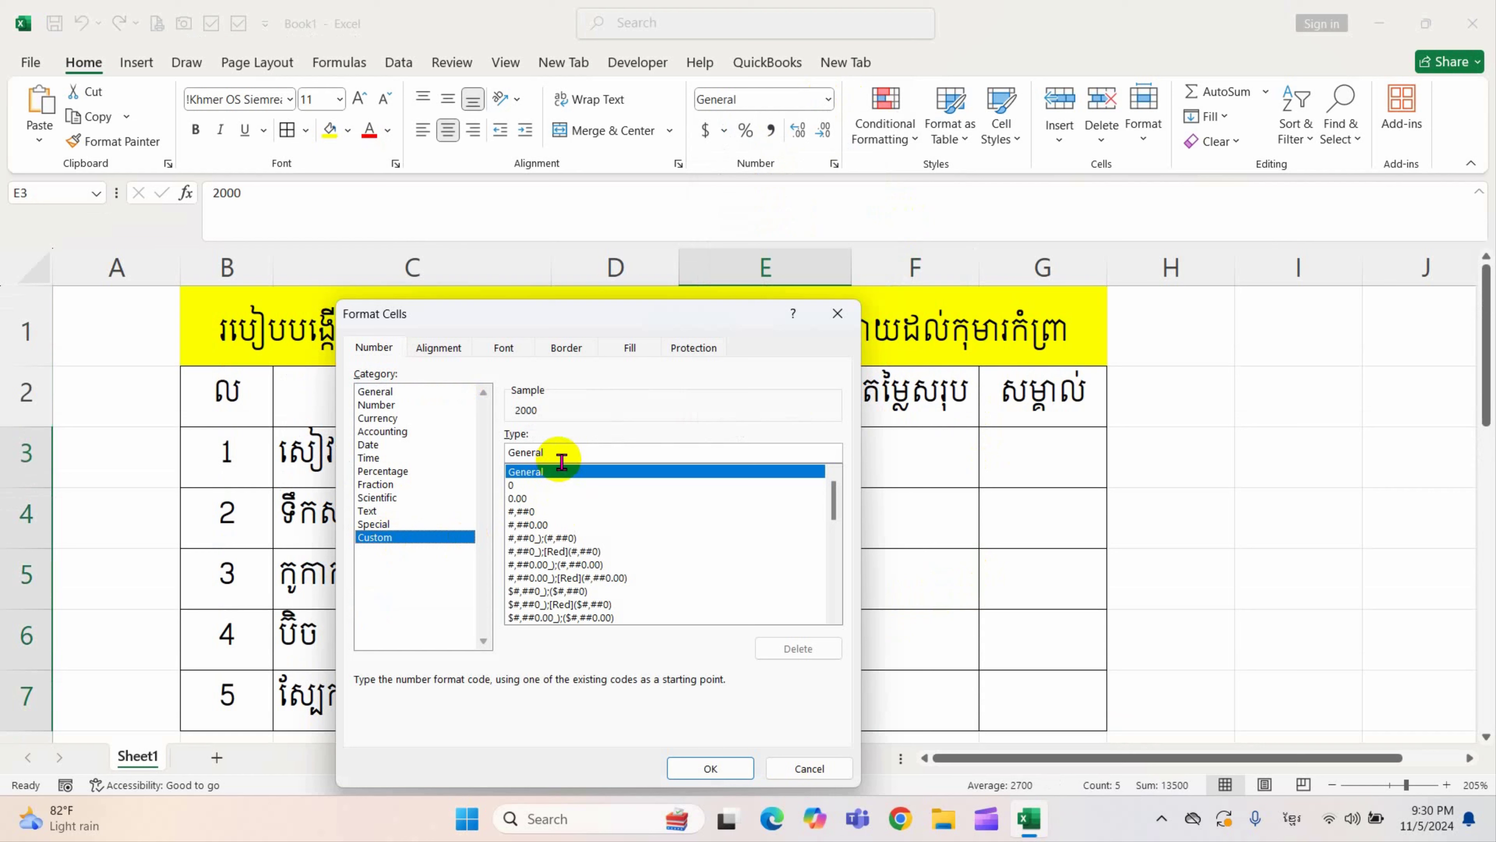
pyautogui.click(529, 499)
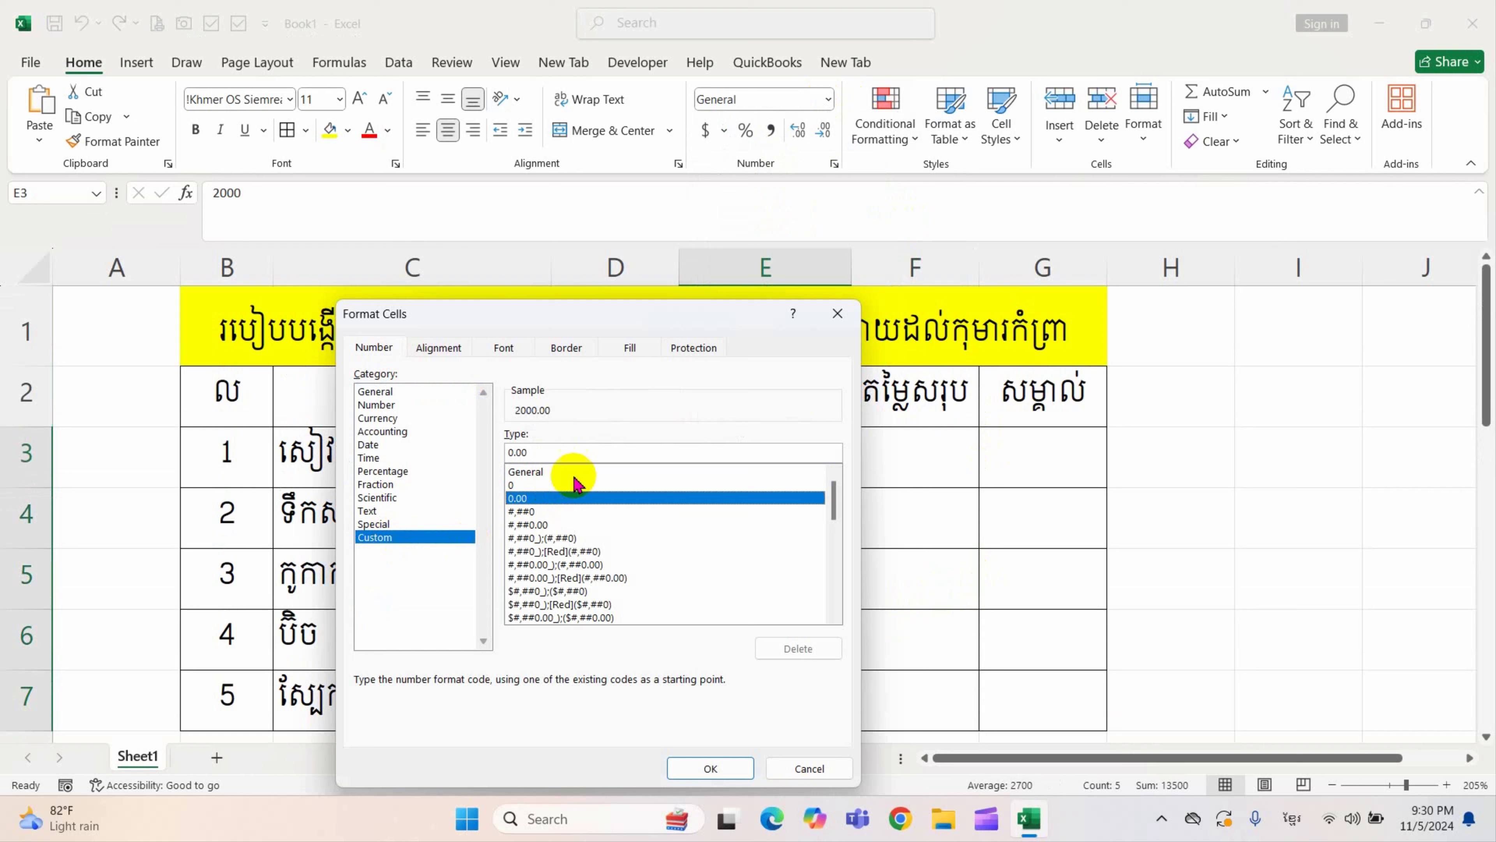
pyautogui.click(569, 453)
pyautogui.write('៛')
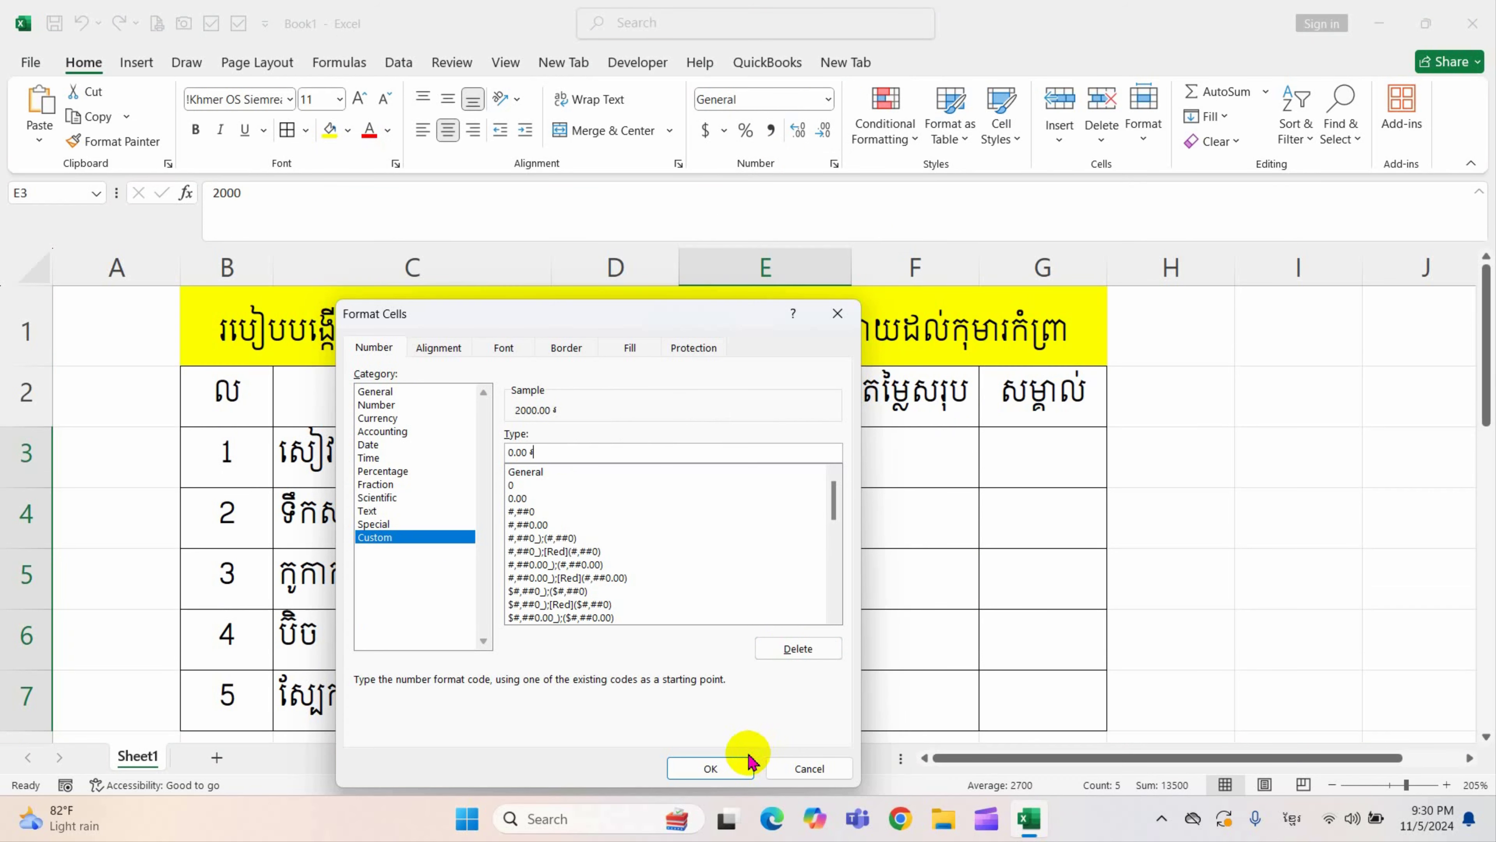
pyautogui.click(747, 766)
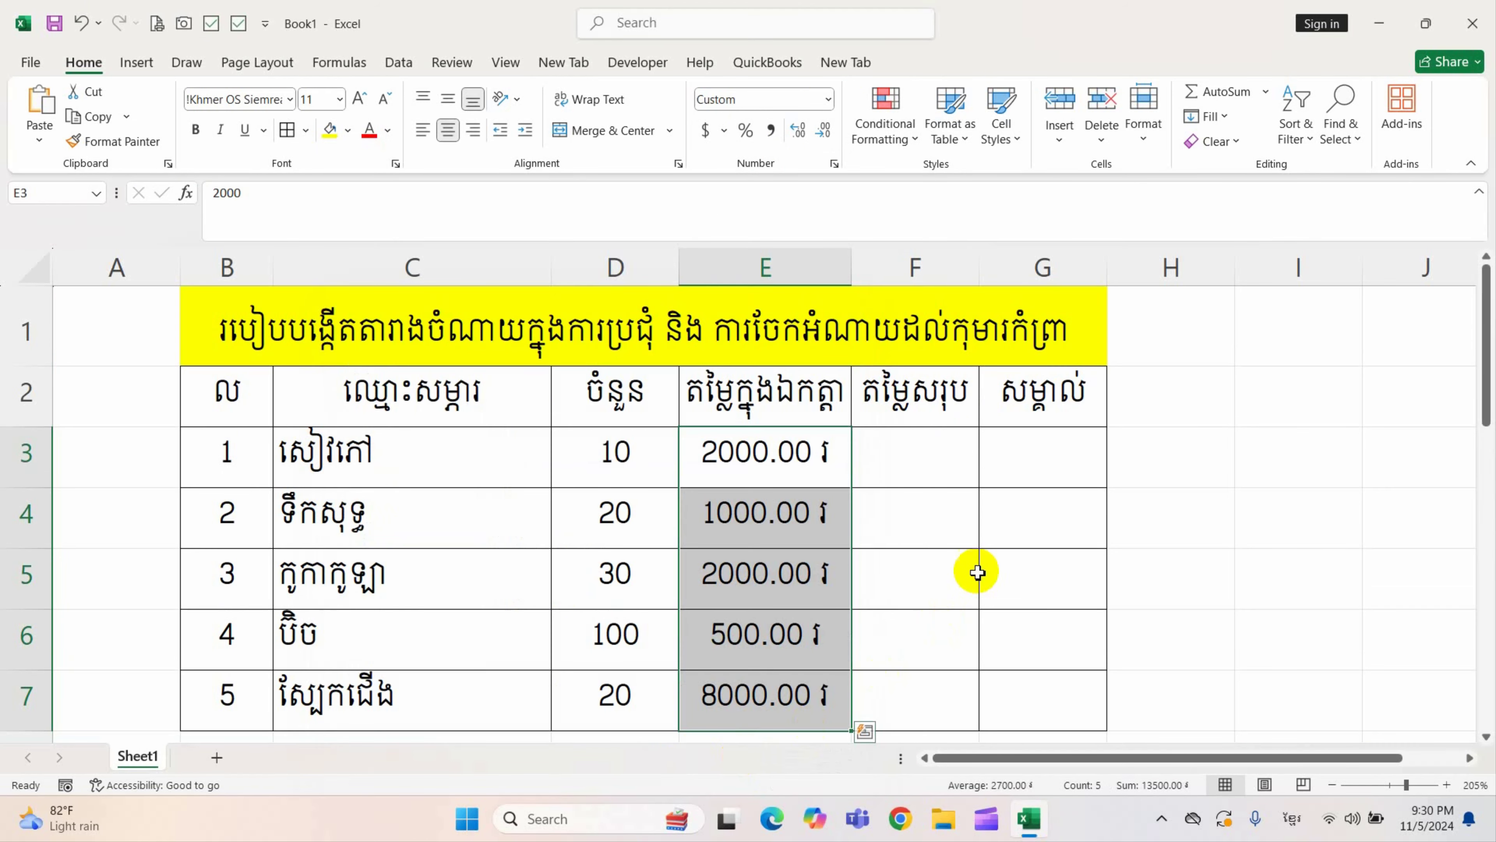
# - Enter the formula =D3*E3 in F3 for the first total price
pyautogui.click(971, 569)
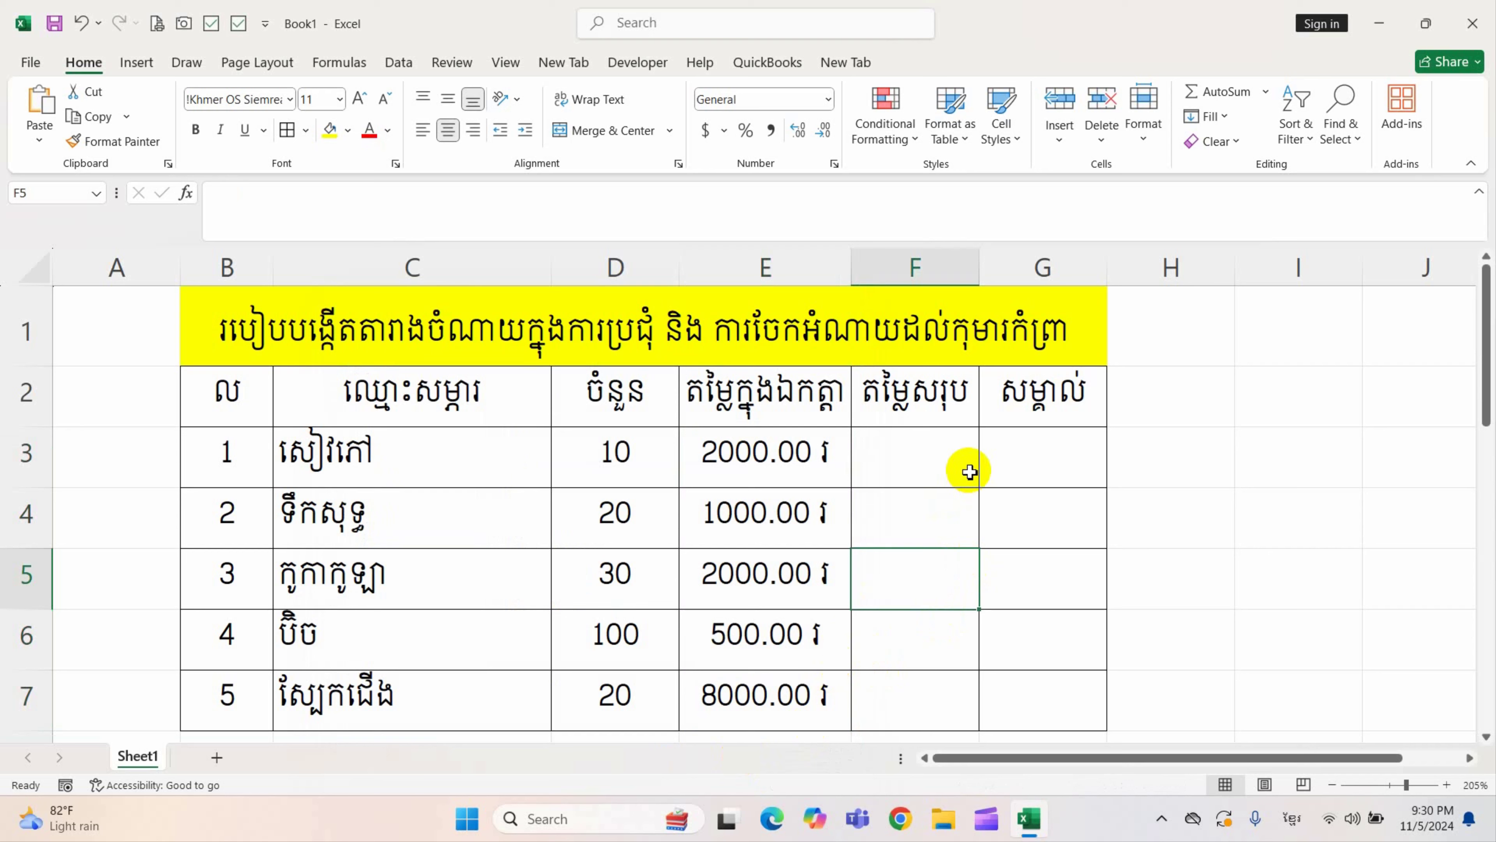
pyautogui.click(963, 470)
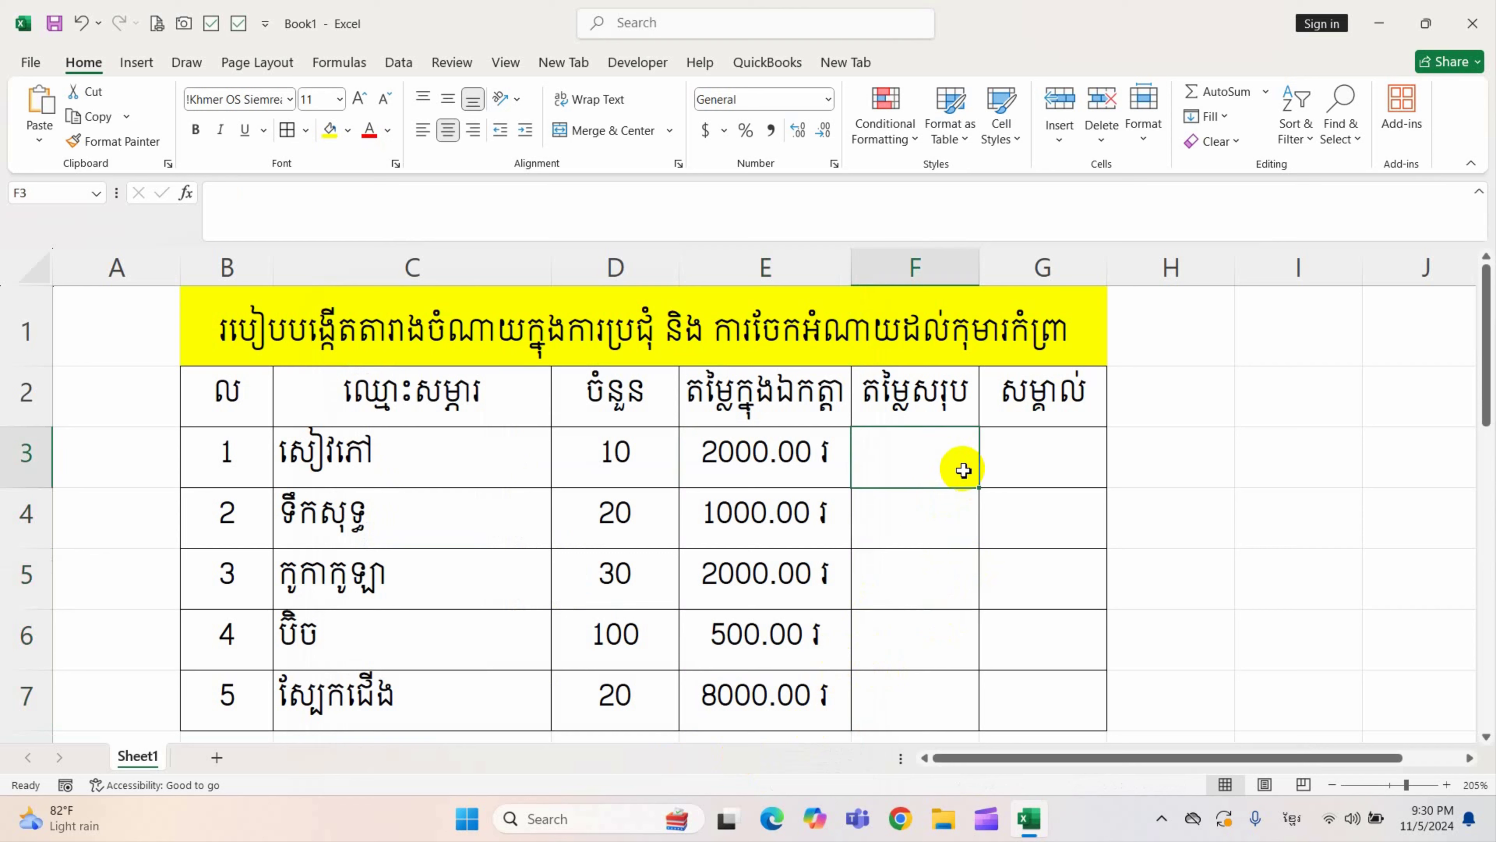
pyautogui.write('ឲ')
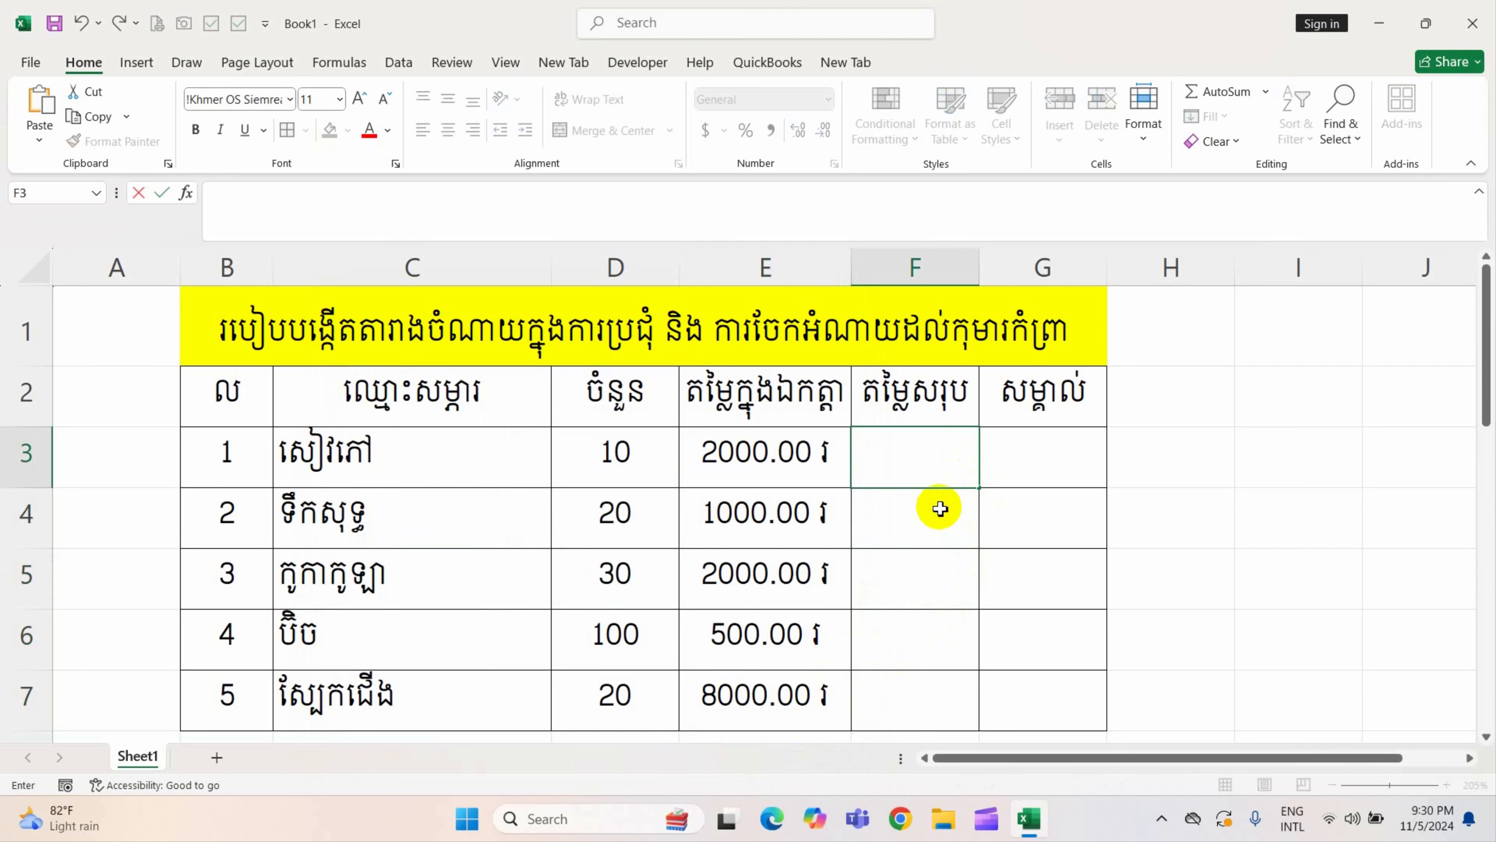
pyautogui.write('=')
pyautogui.click(646, 480)
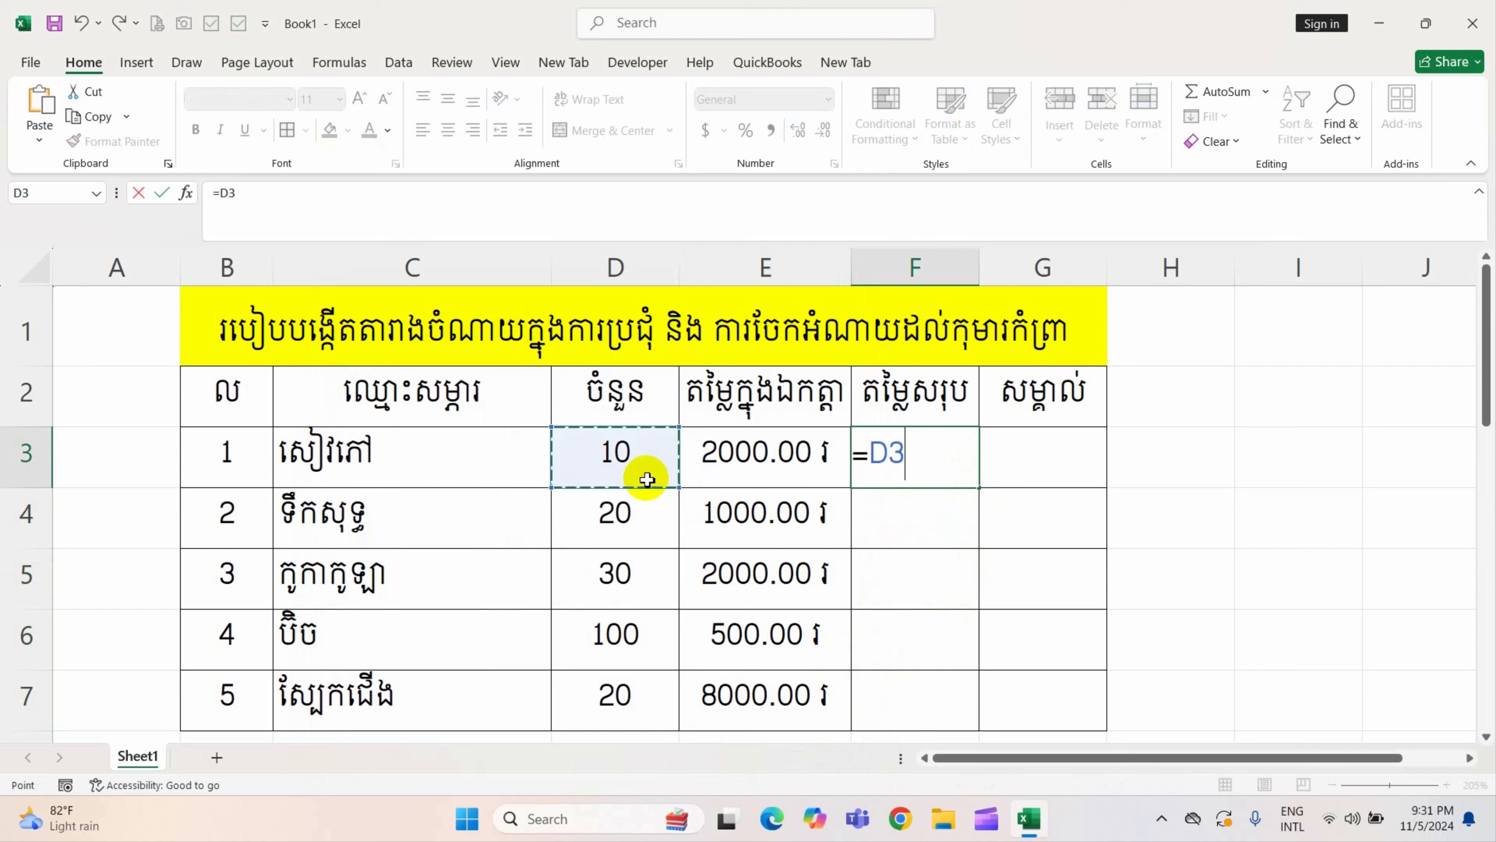
pyautogui.write('*')
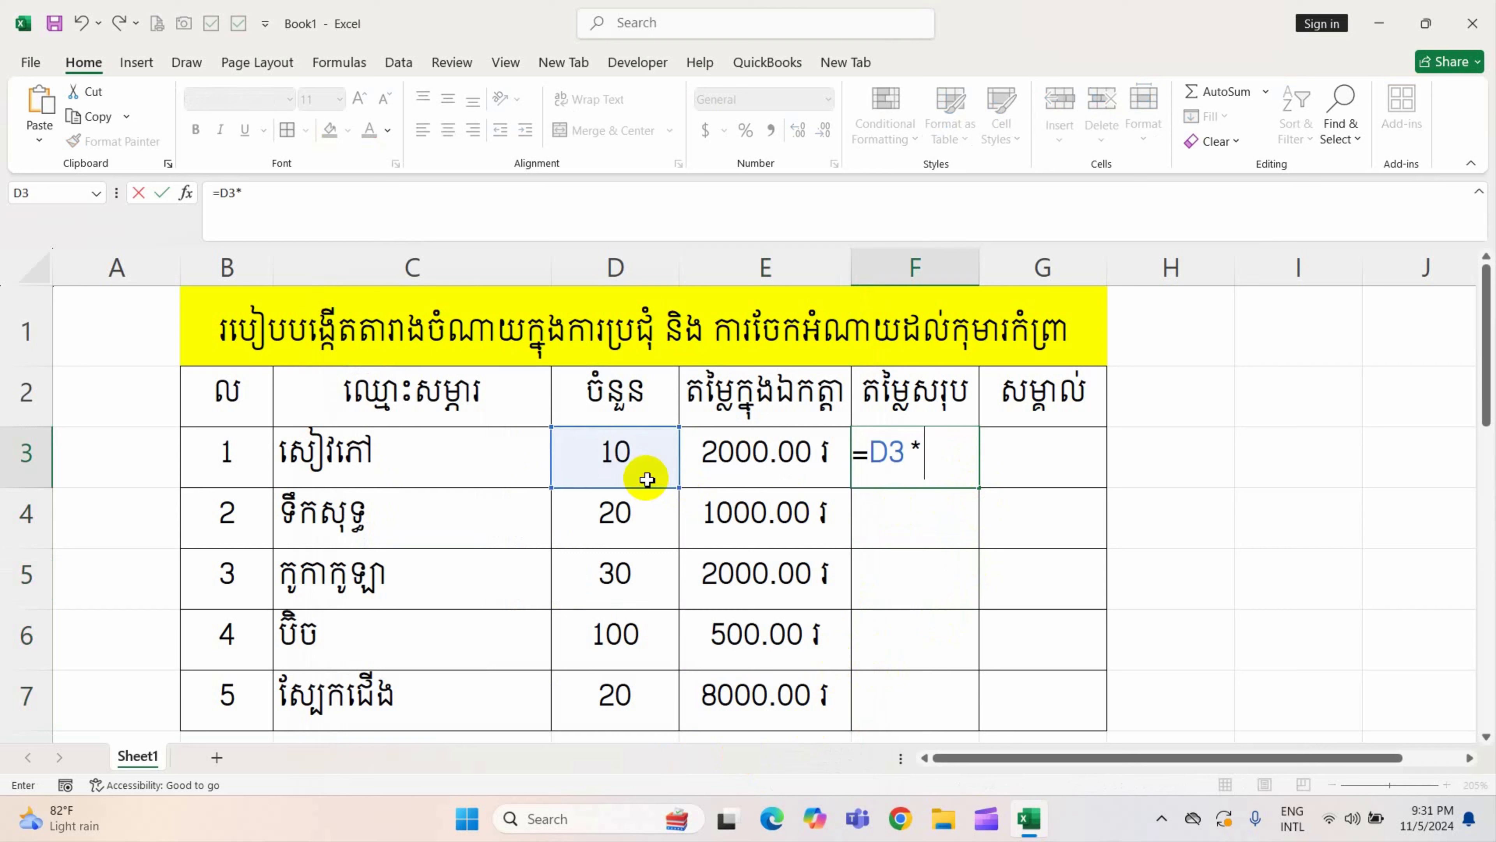
pyautogui.click(783, 459)
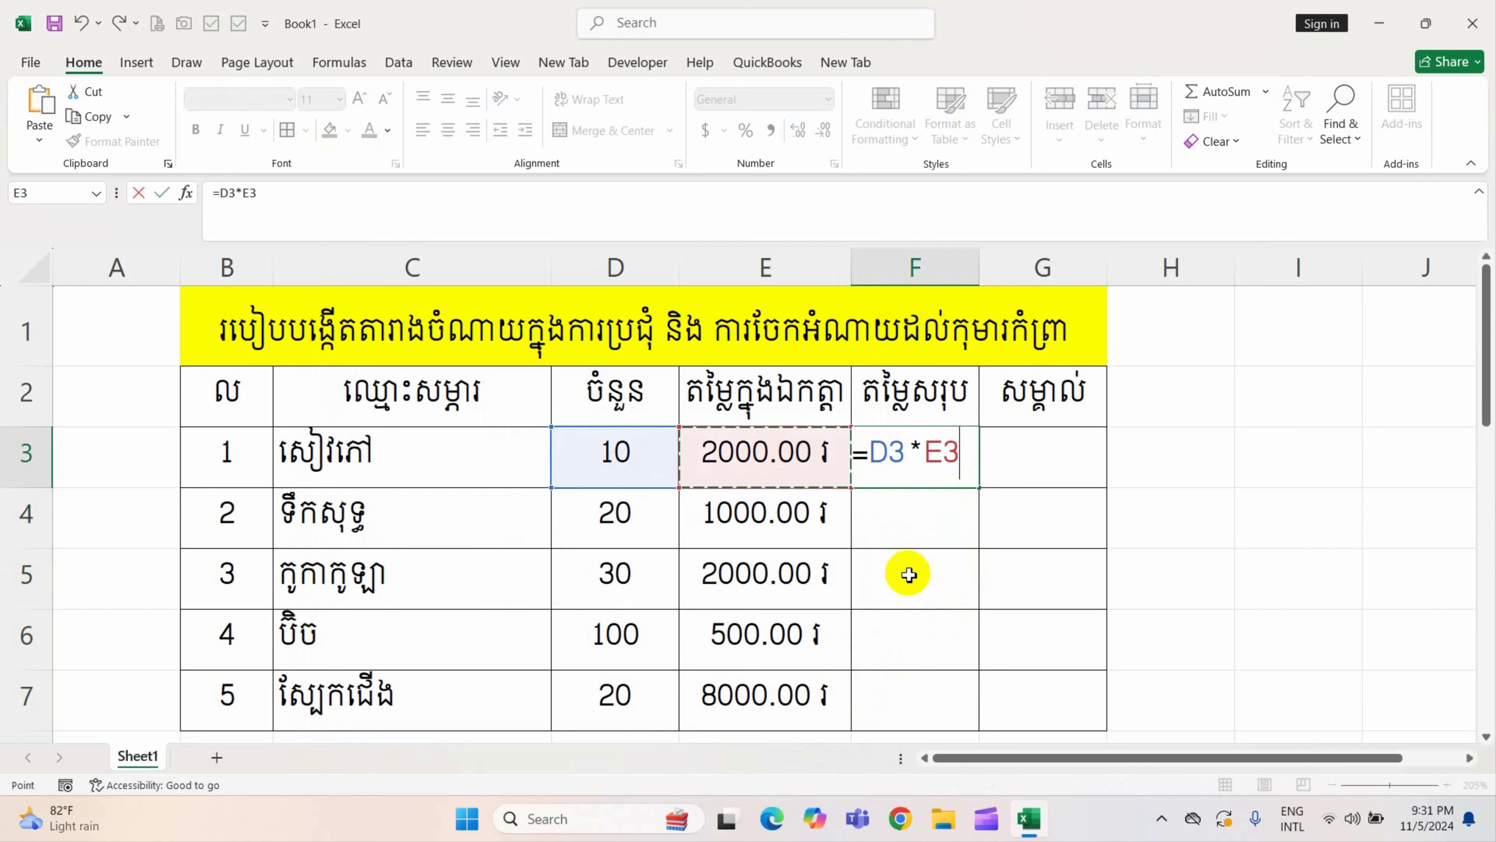
pyautogui.press('Return')
# - Fill the F3 total formula down through F7
pyautogui.click(969, 466)
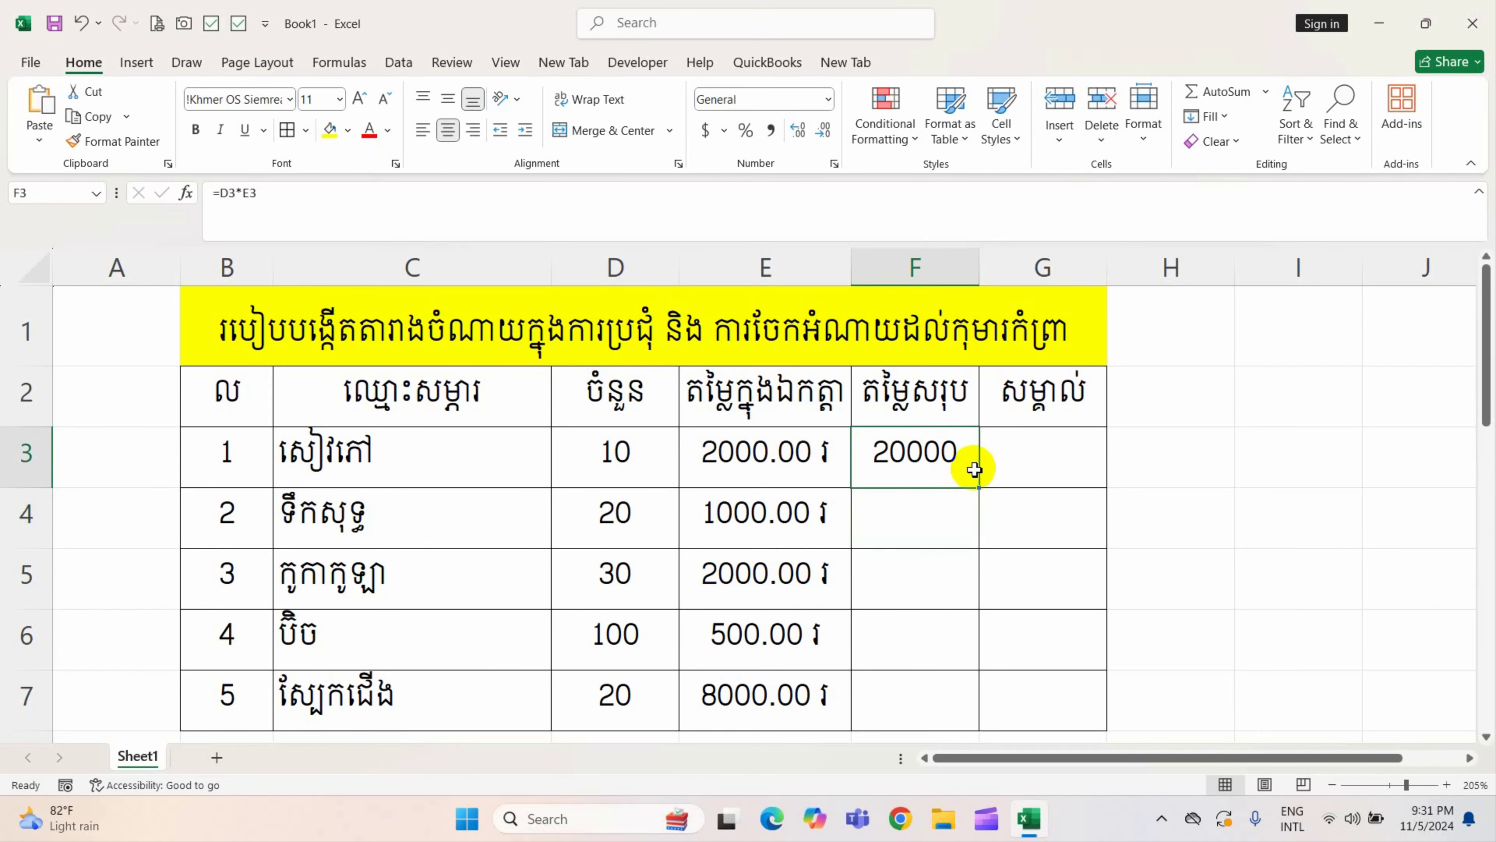
pyautogui.moveTo(212, 456); pyautogui.dragTo(590, 453)
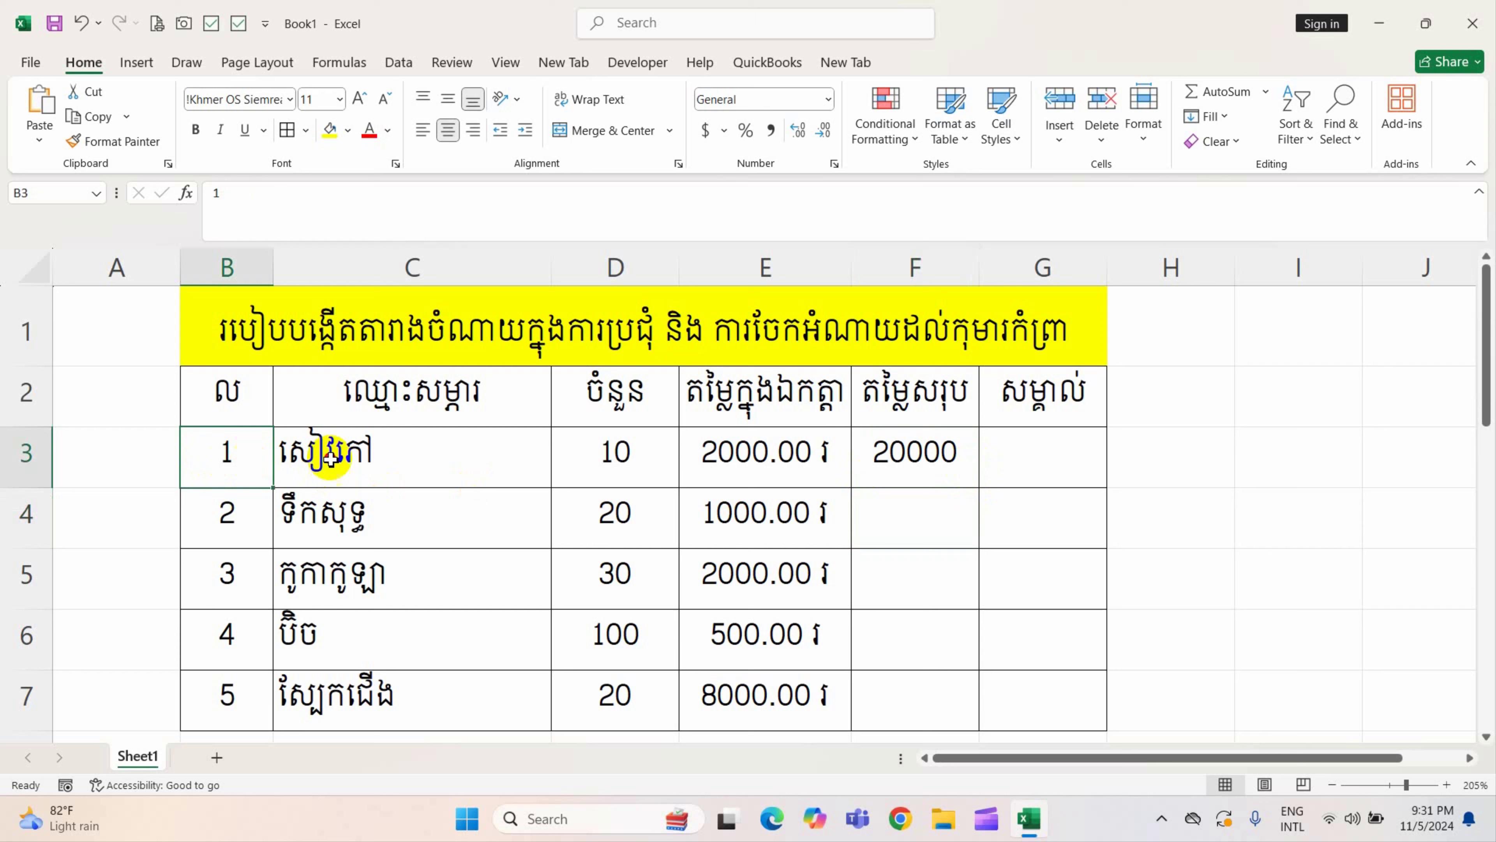
pyautogui.click(591, 453)
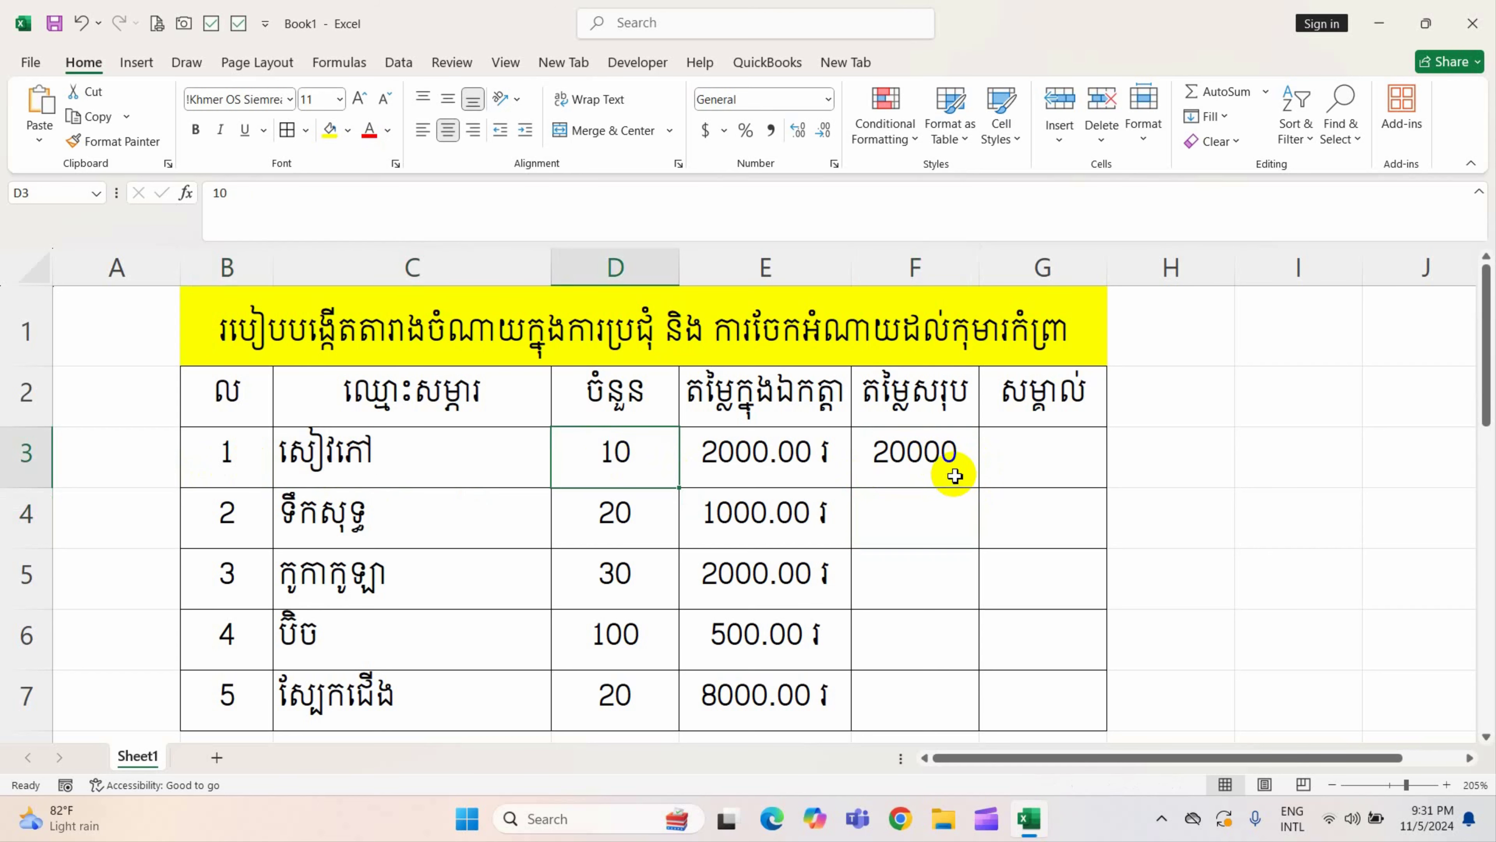
pyautogui.click(920, 465)
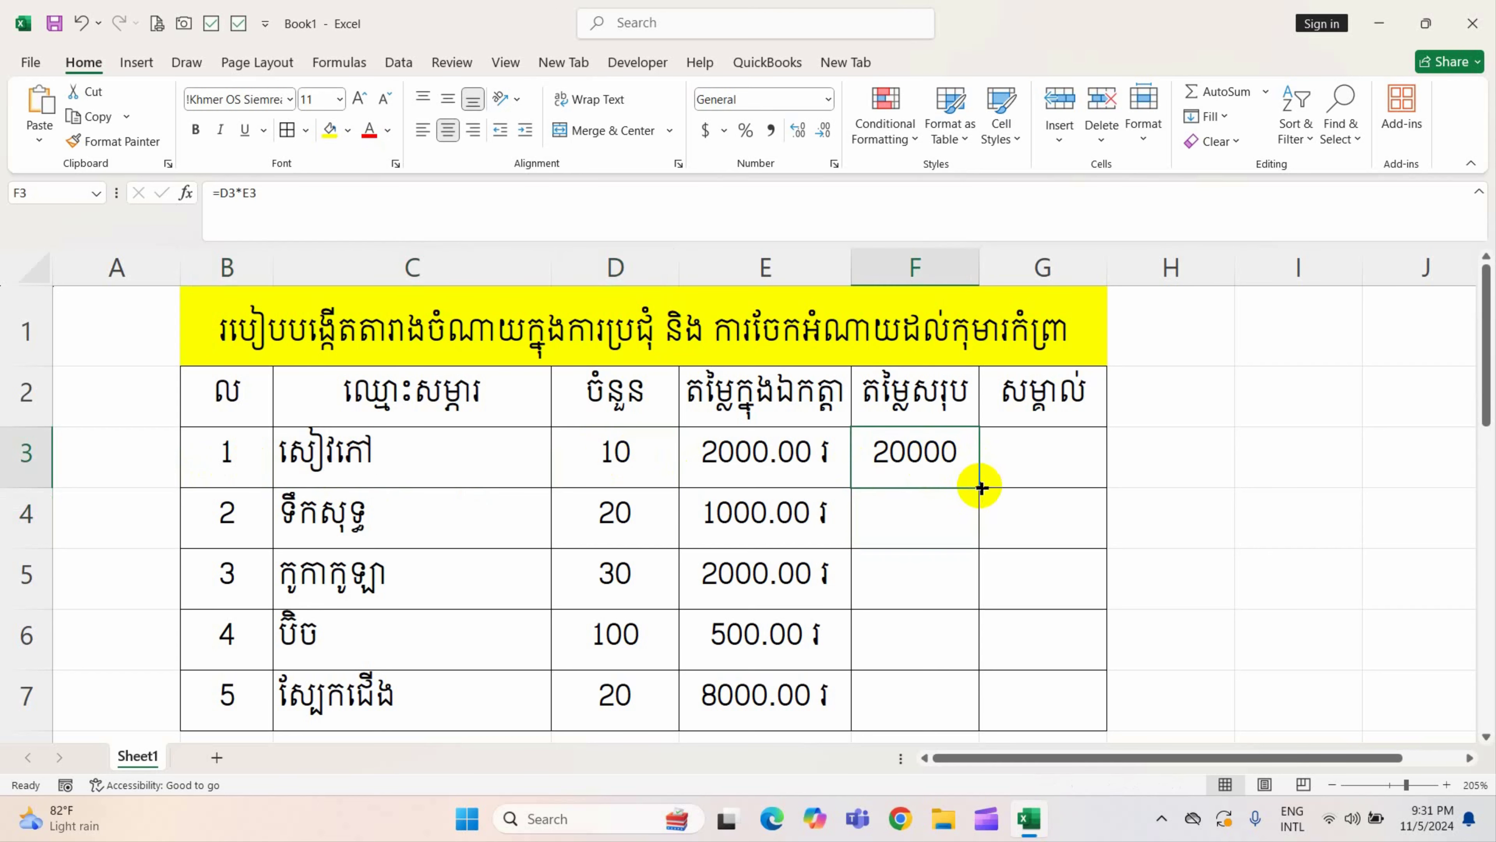
pyautogui.moveTo(981, 487); pyautogui.dragTo(979, 705)
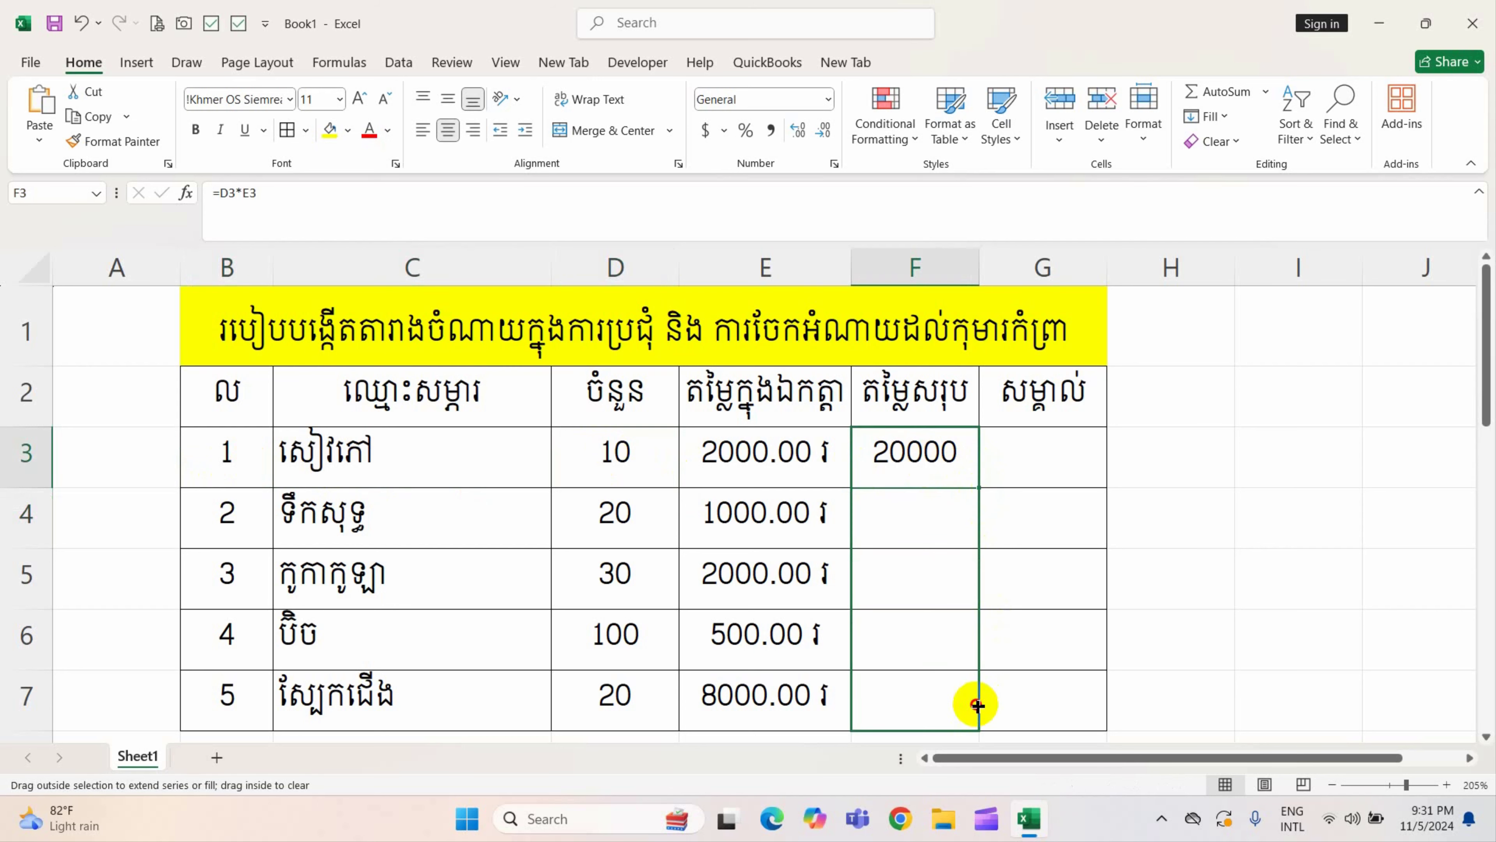
pyautogui.click(1054, 567)
pyautogui.moveTo(929, 480); pyautogui.dragTo(945, 696)
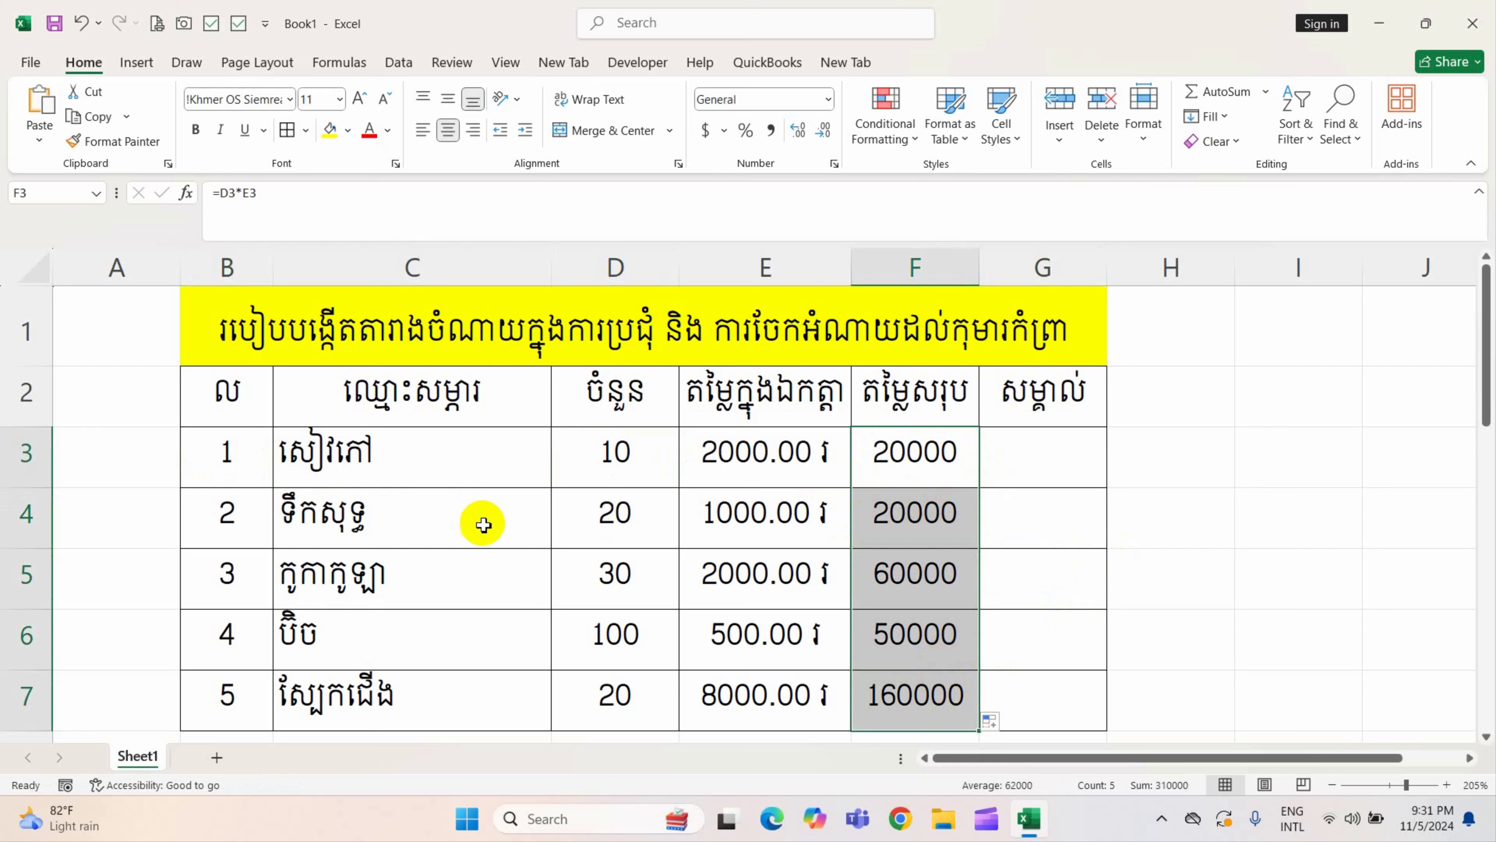
pyautogui.click(1001, 510)
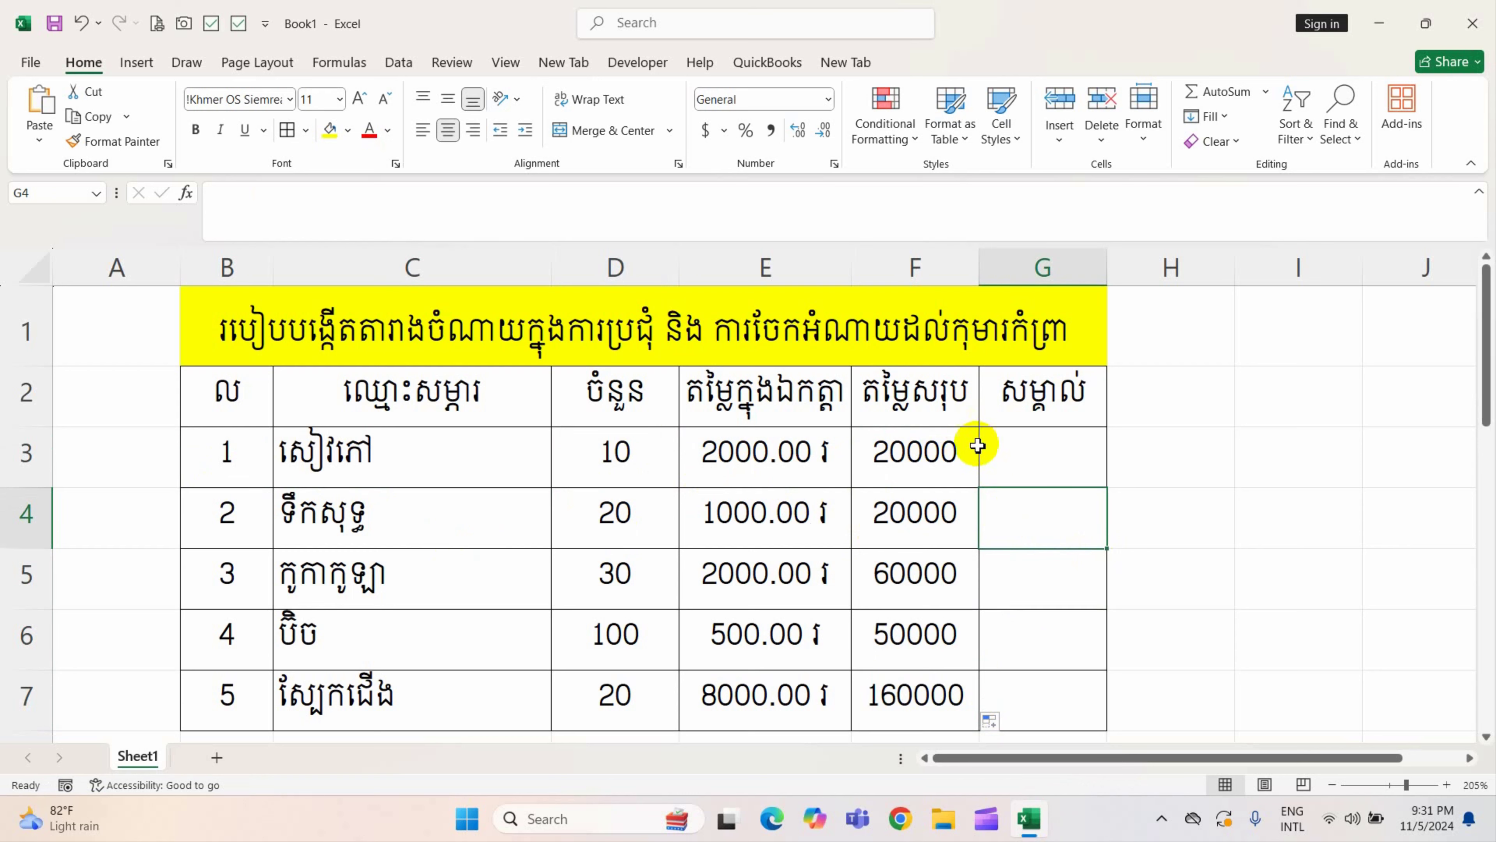
pyautogui.moveTo(969, 459); pyautogui.dragTo(942, 696)
pyautogui.click(802, 457)
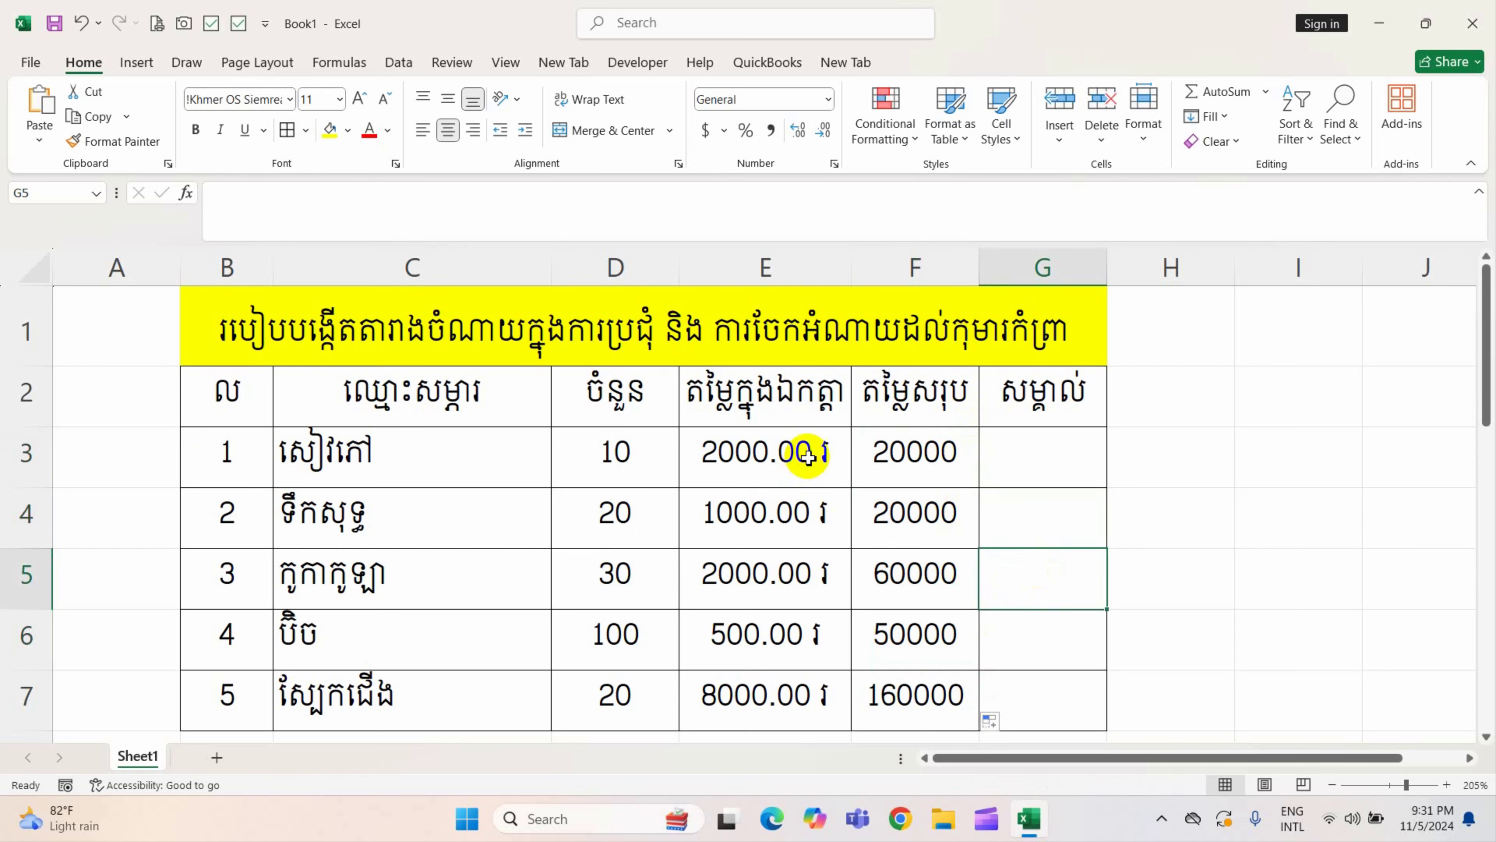
# - Copy E3:E7's 0.00 ៛ format onto F3:F7 with Format Painter and autofit column F
pyautogui.click(748, 389)
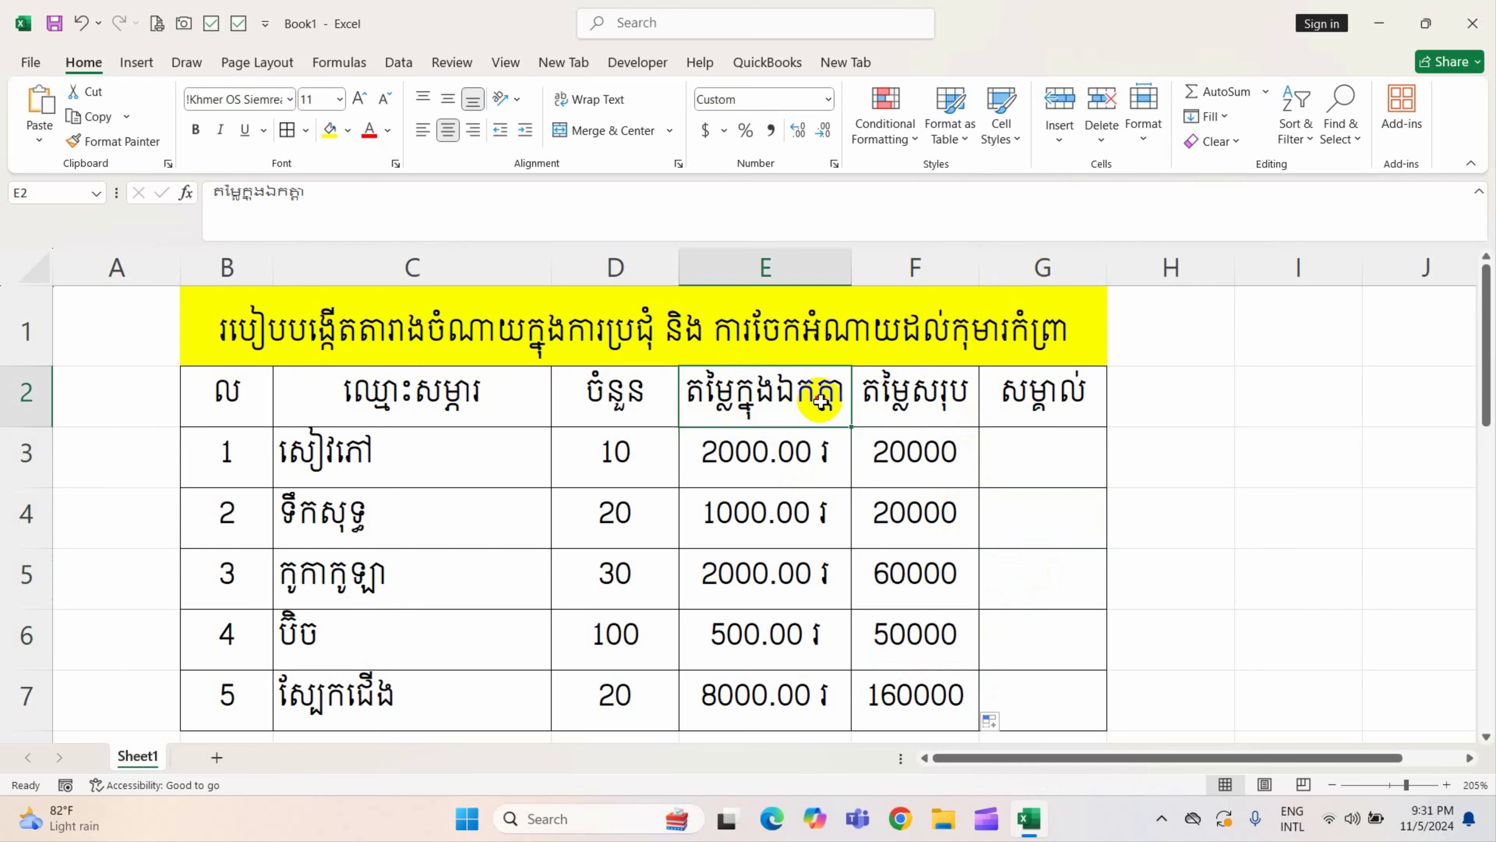
pyautogui.moveTo(801, 465); pyautogui.dragTo(811, 694)
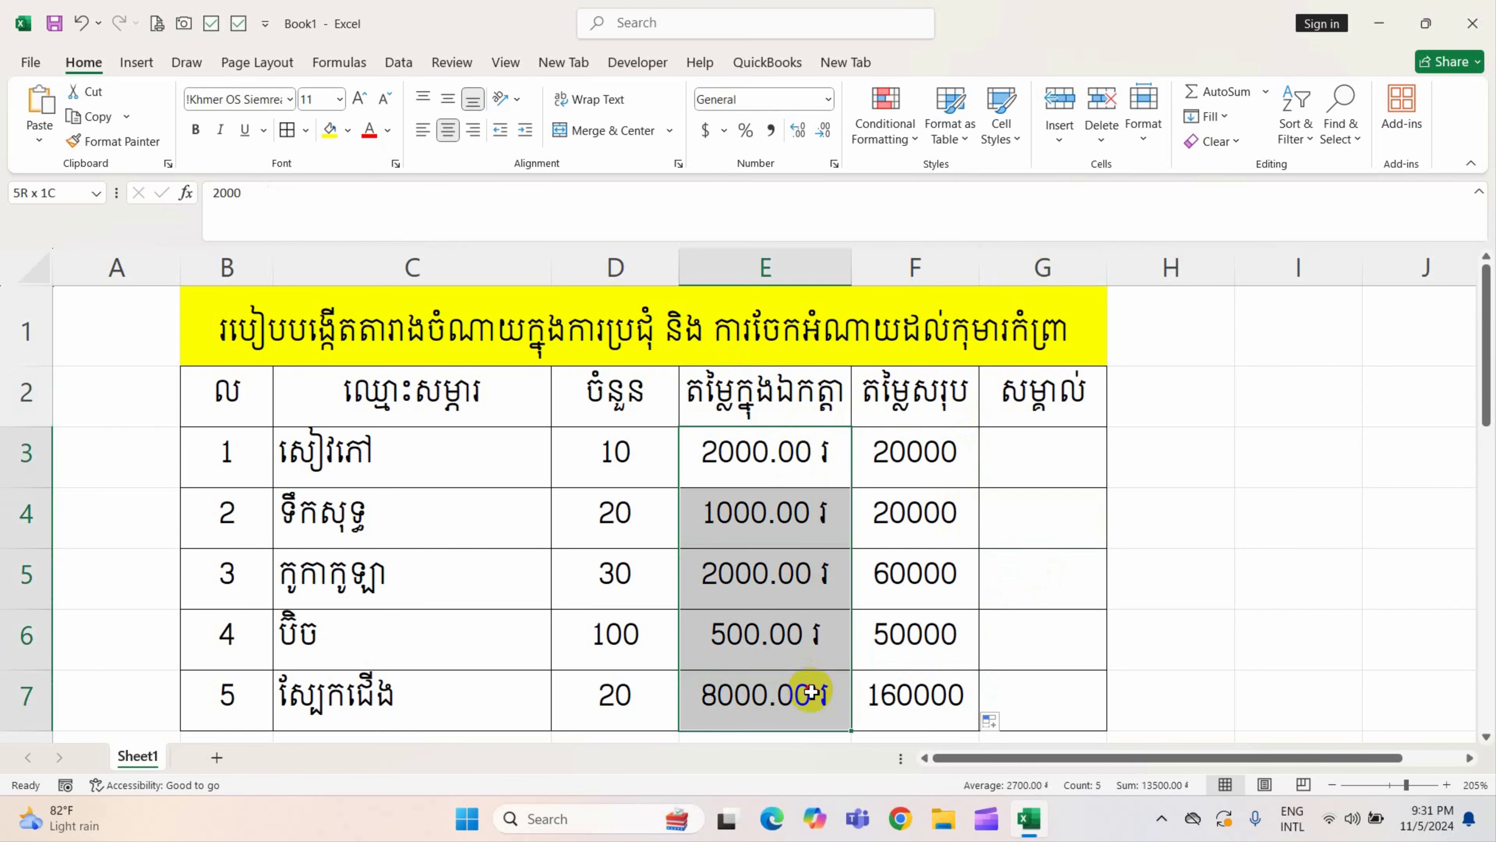
pyautogui.scroll(-1, 847, 610)
pyautogui.scroll(1, 847, 610)
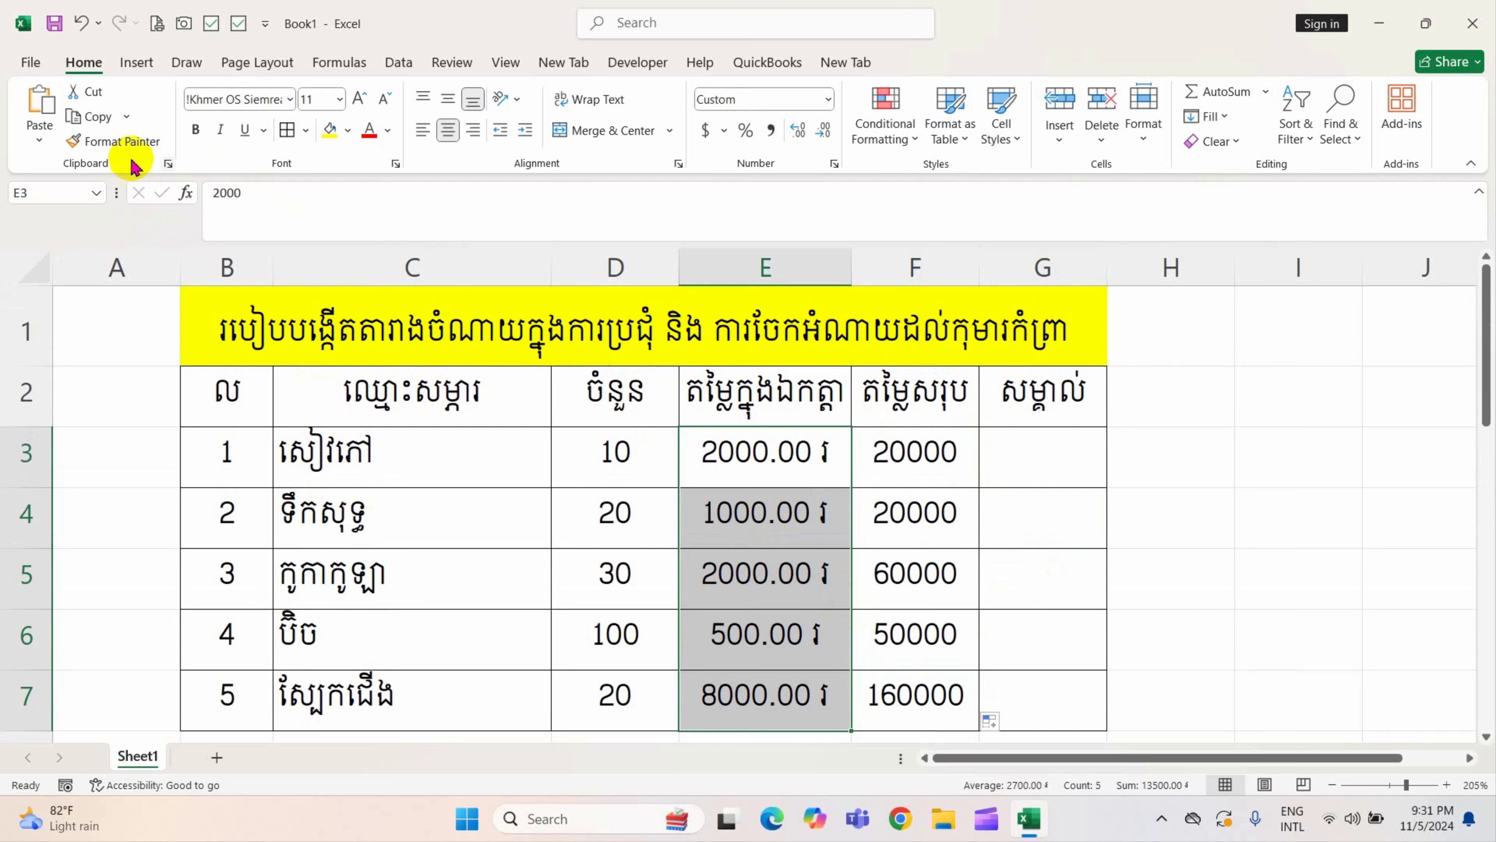
pyautogui.click(100, 144)
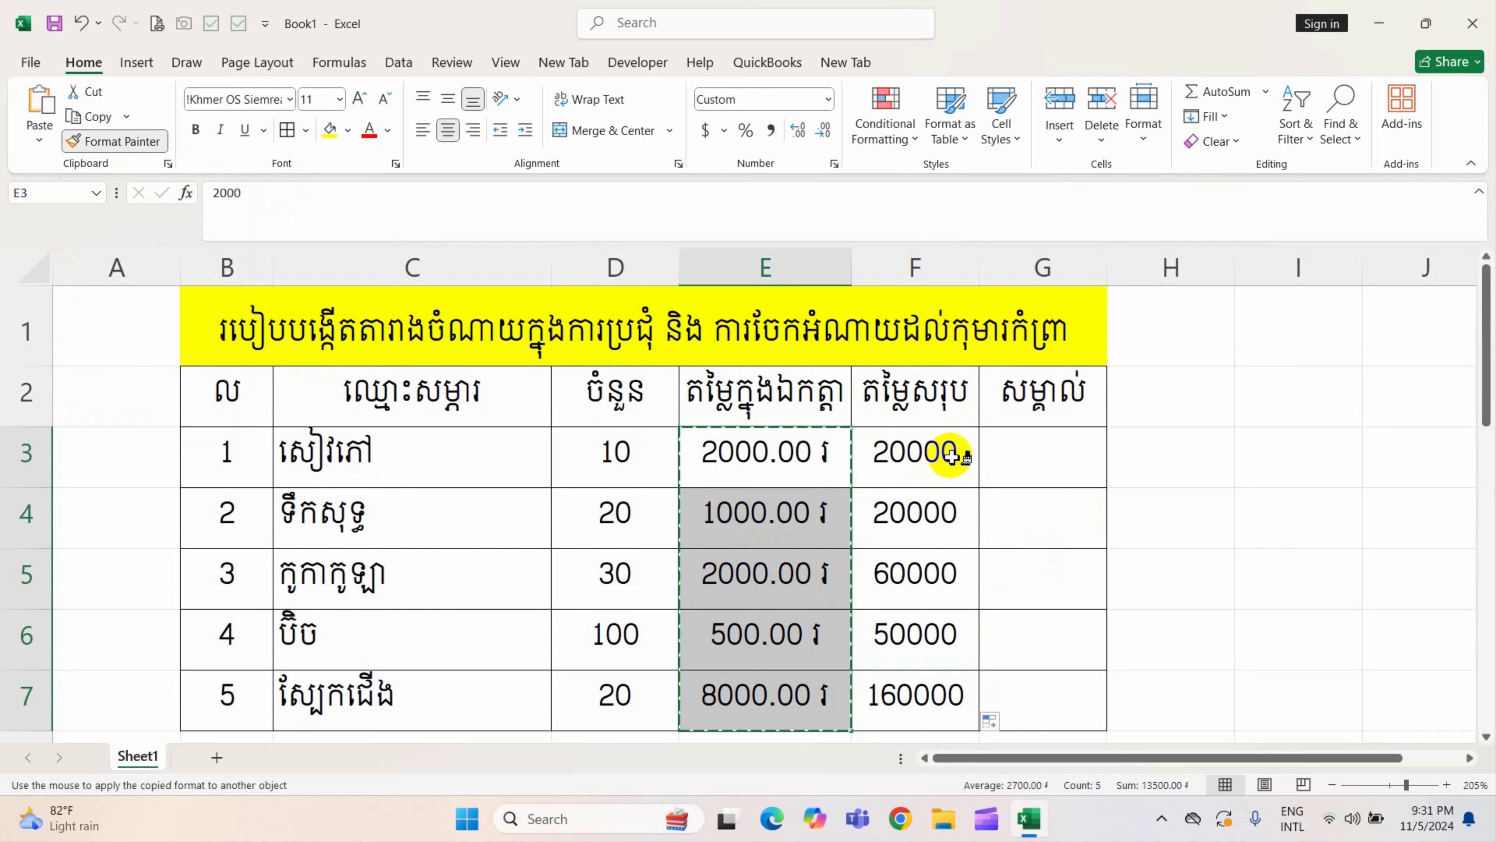
pyautogui.click(945, 443)
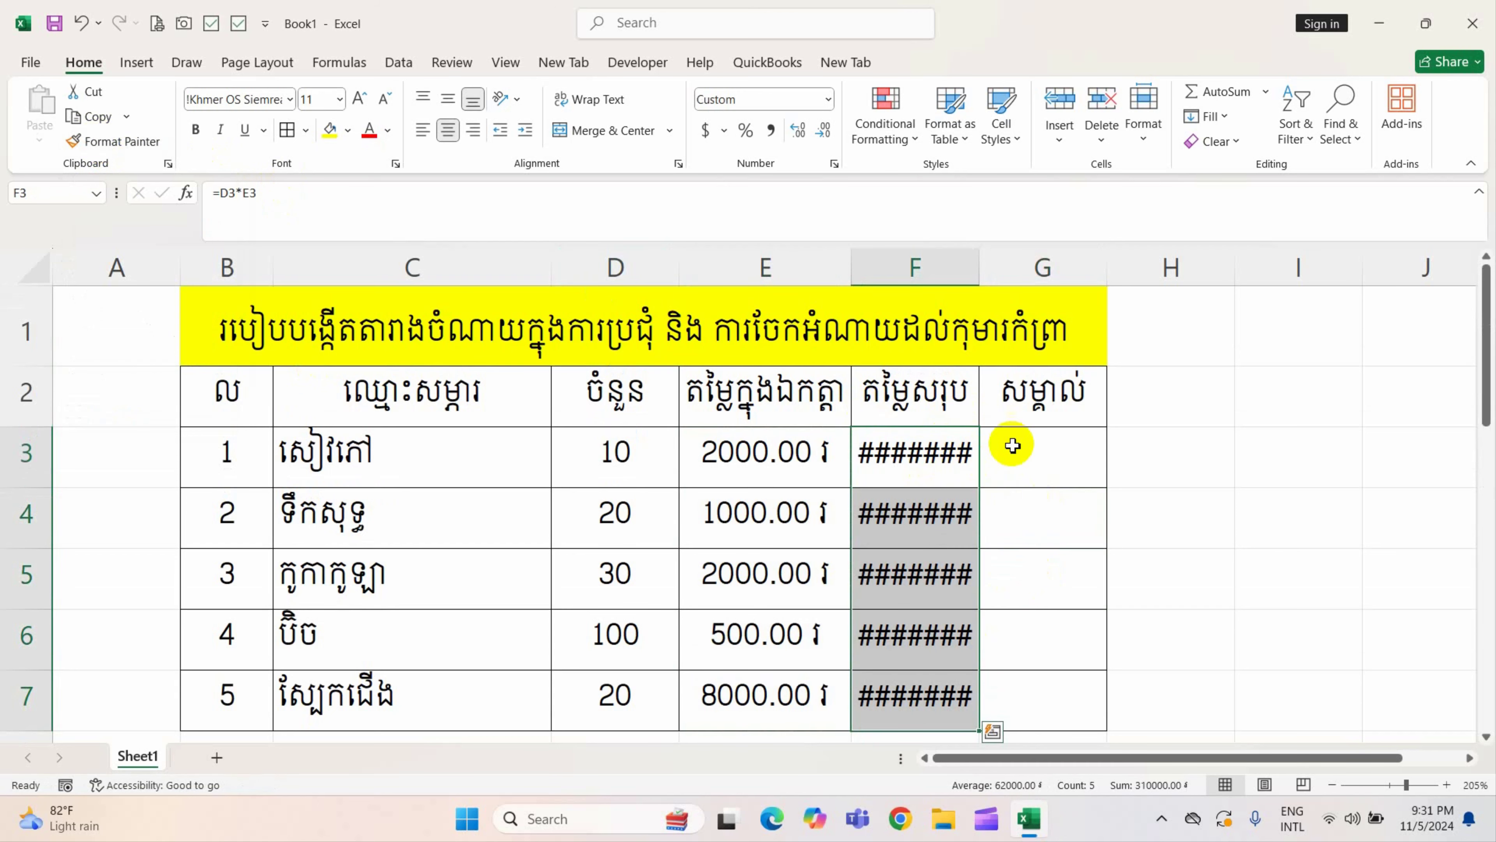
pyautogui.doubleClick(976, 279)
pyautogui.click(1052, 511)
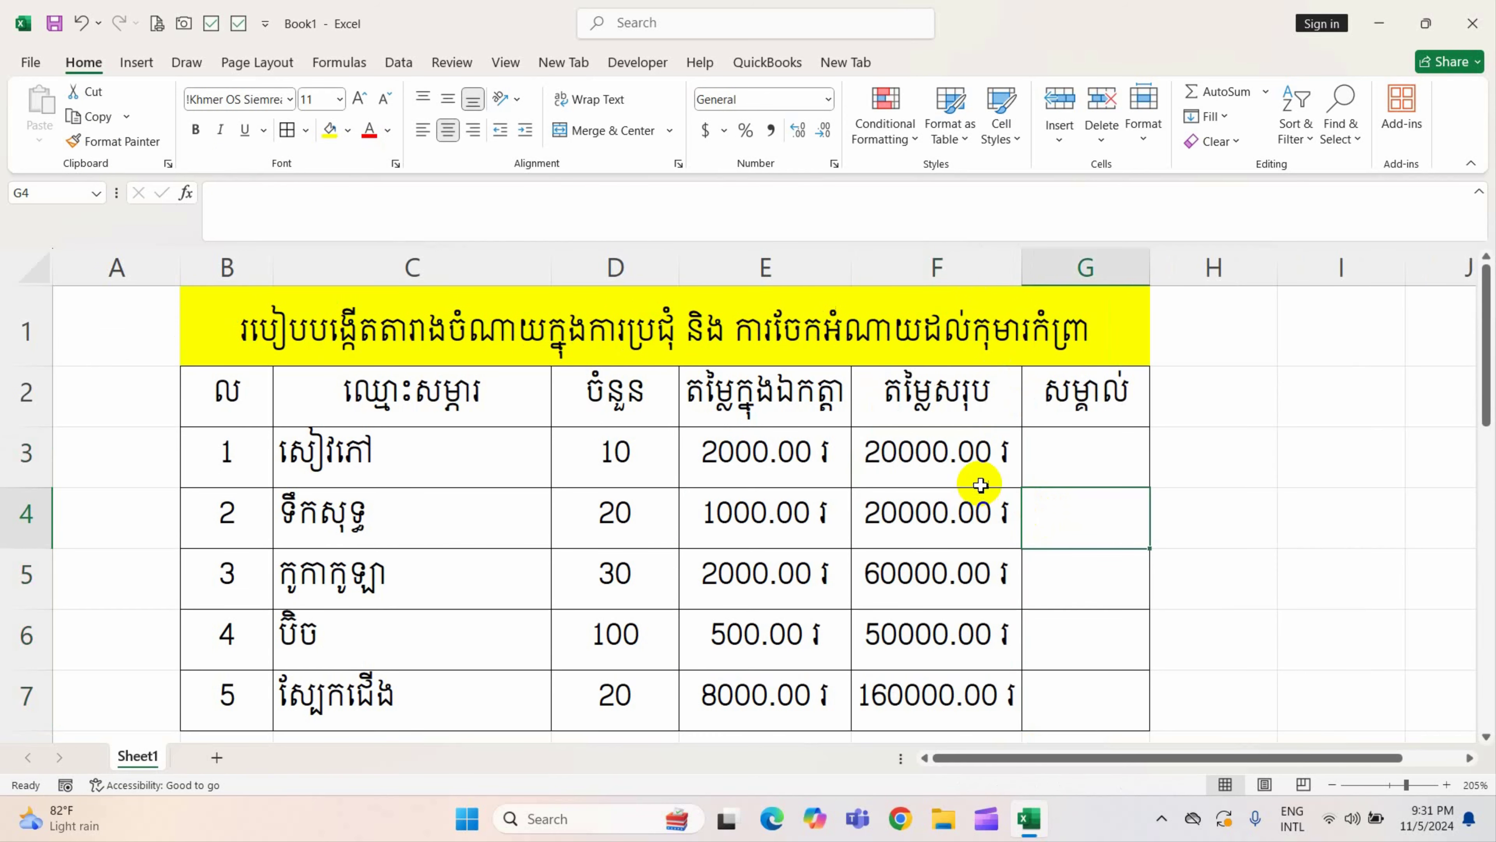
pyautogui.scroll(-1, 1019, 480)
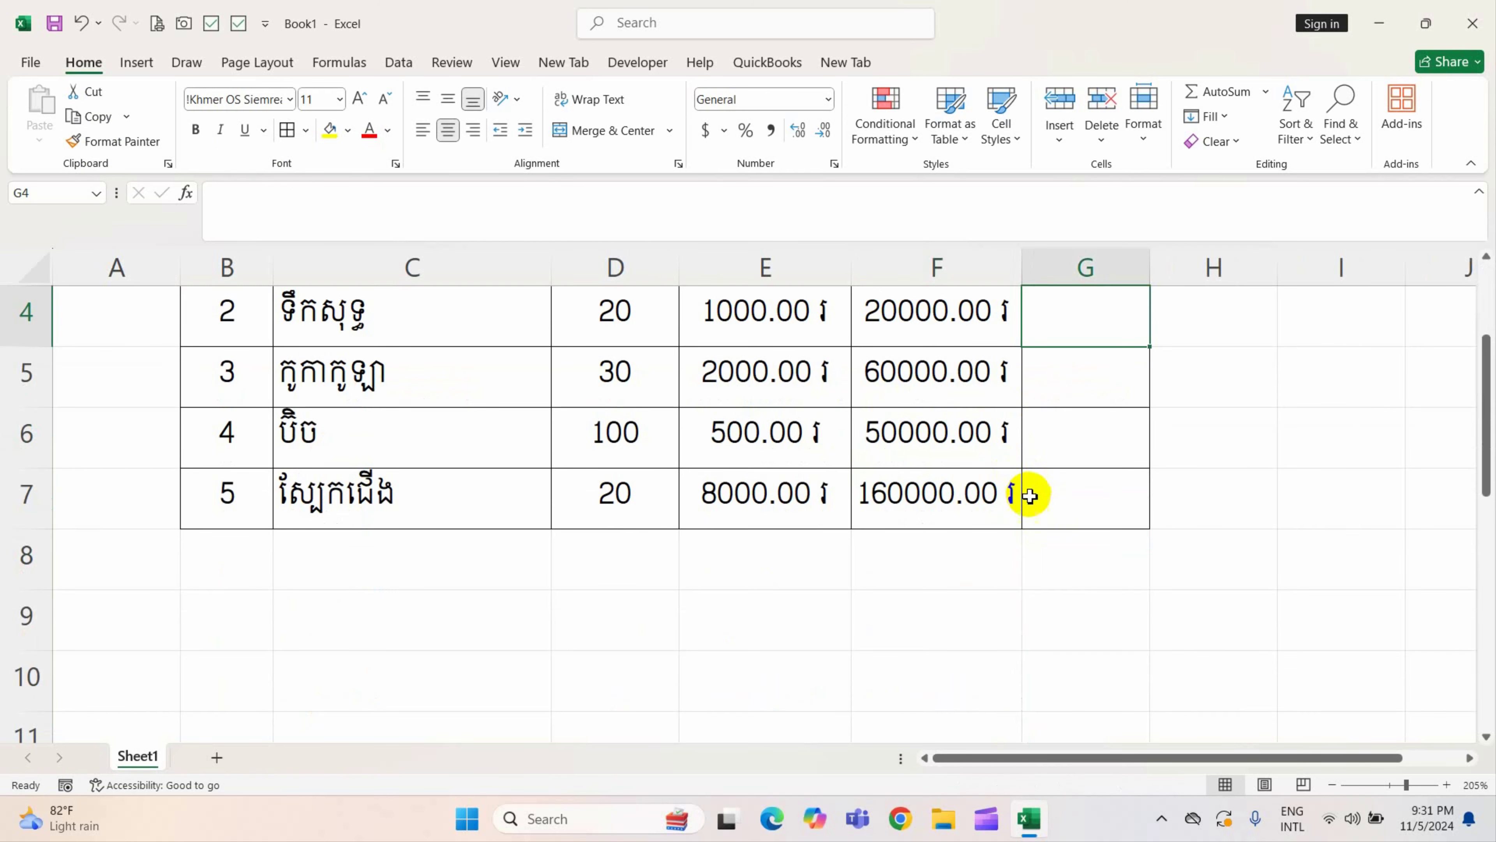
pyautogui.scroll(1, 1090, 539)
pyautogui.scroll(-1, 1204, 535)
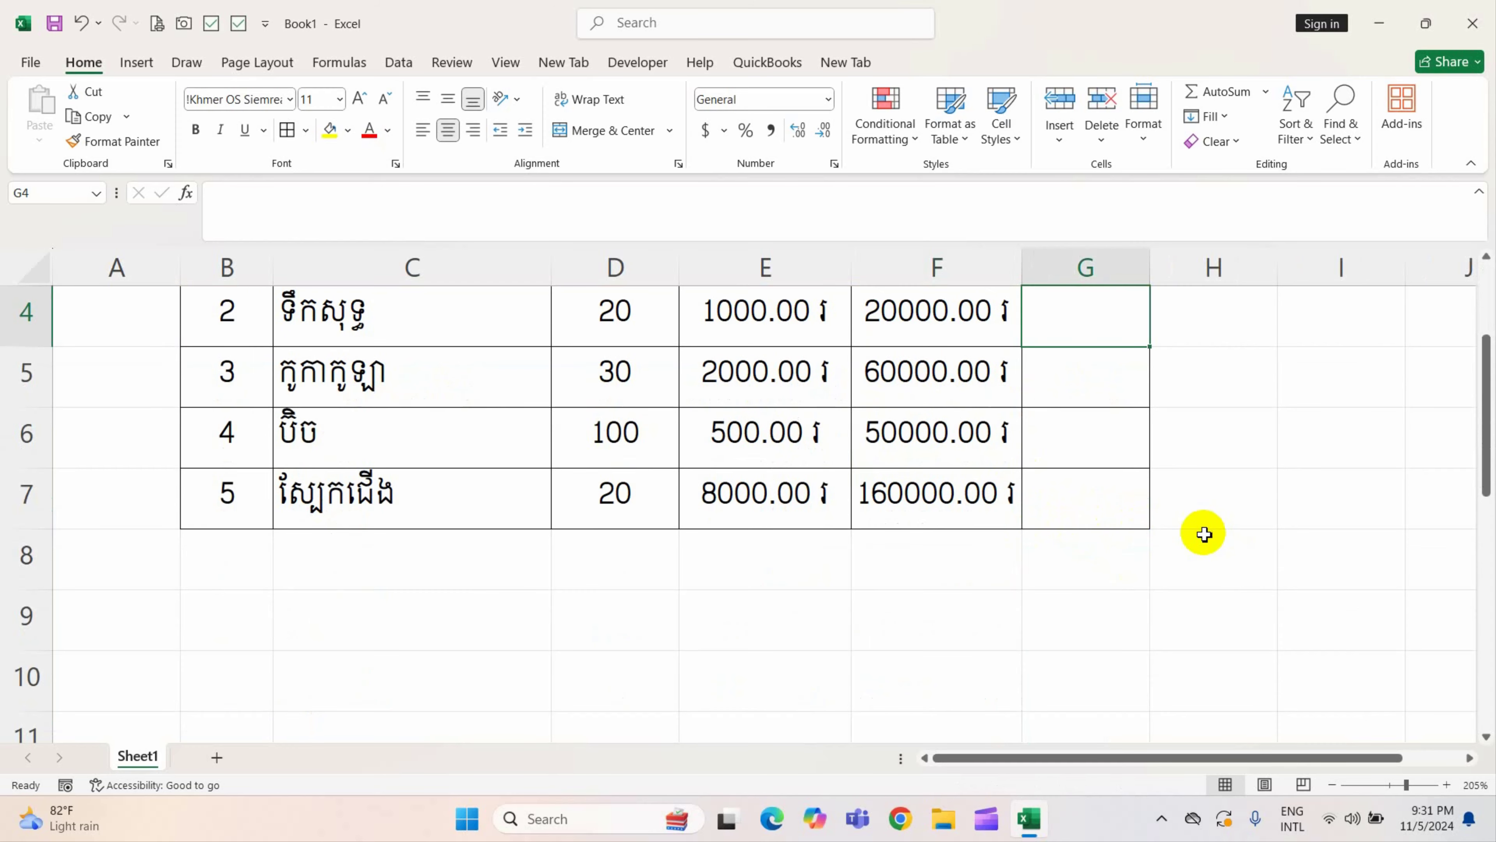
pyautogui.scroll(1, 966, 584)
pyautogui.keyDown('ctrl'); pyautogui.scroll(-2, 984, 574); pyautogui.keyUp('ctrl')
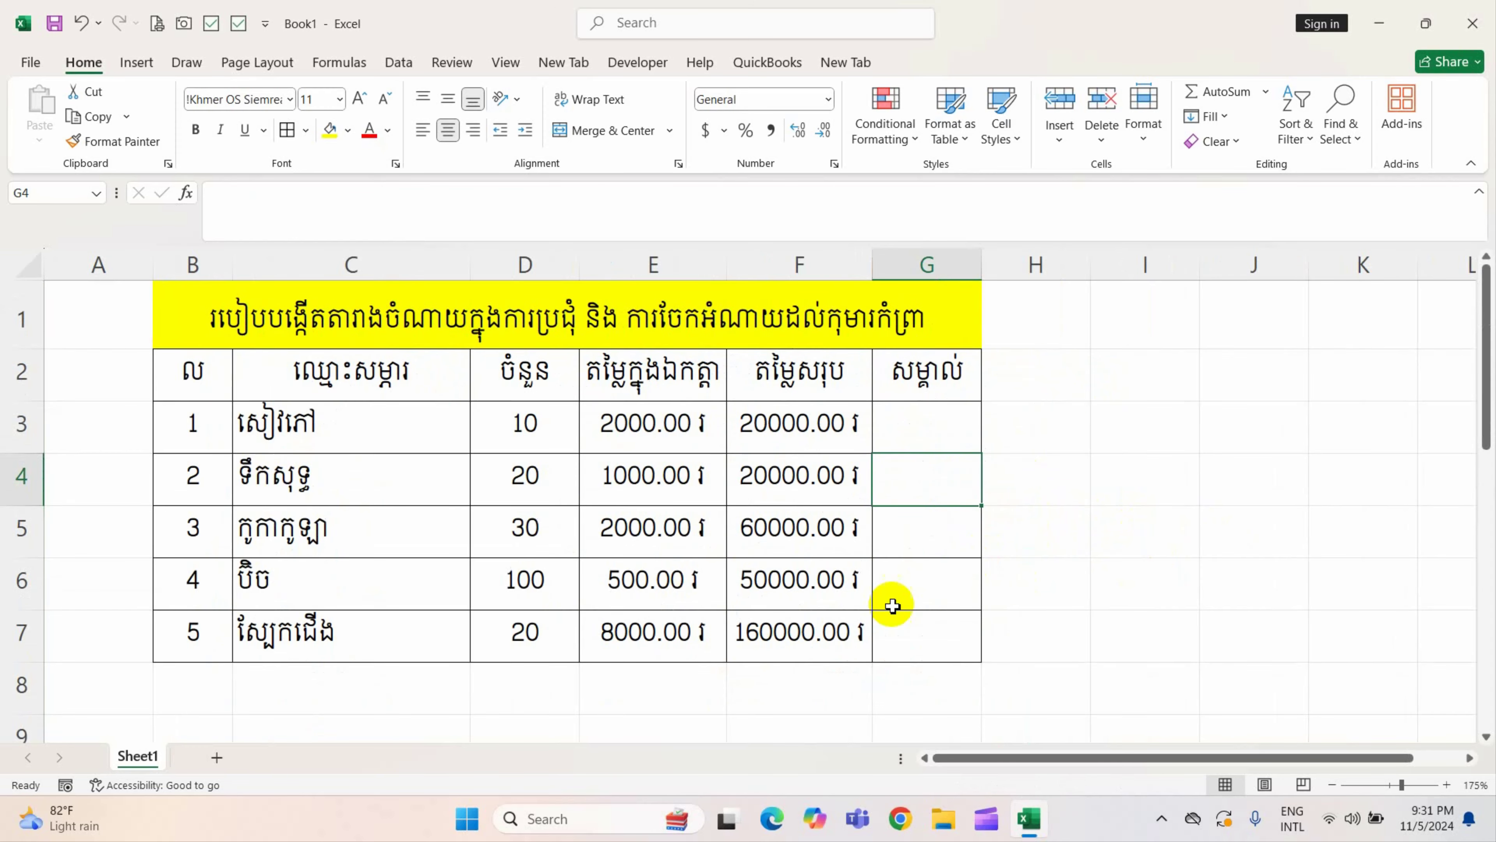
# - Merge row 8 across B8:F8, then unmerge it again
pyautogui.moveTo(221, 696); pyautogui.dragTo(862, 679)
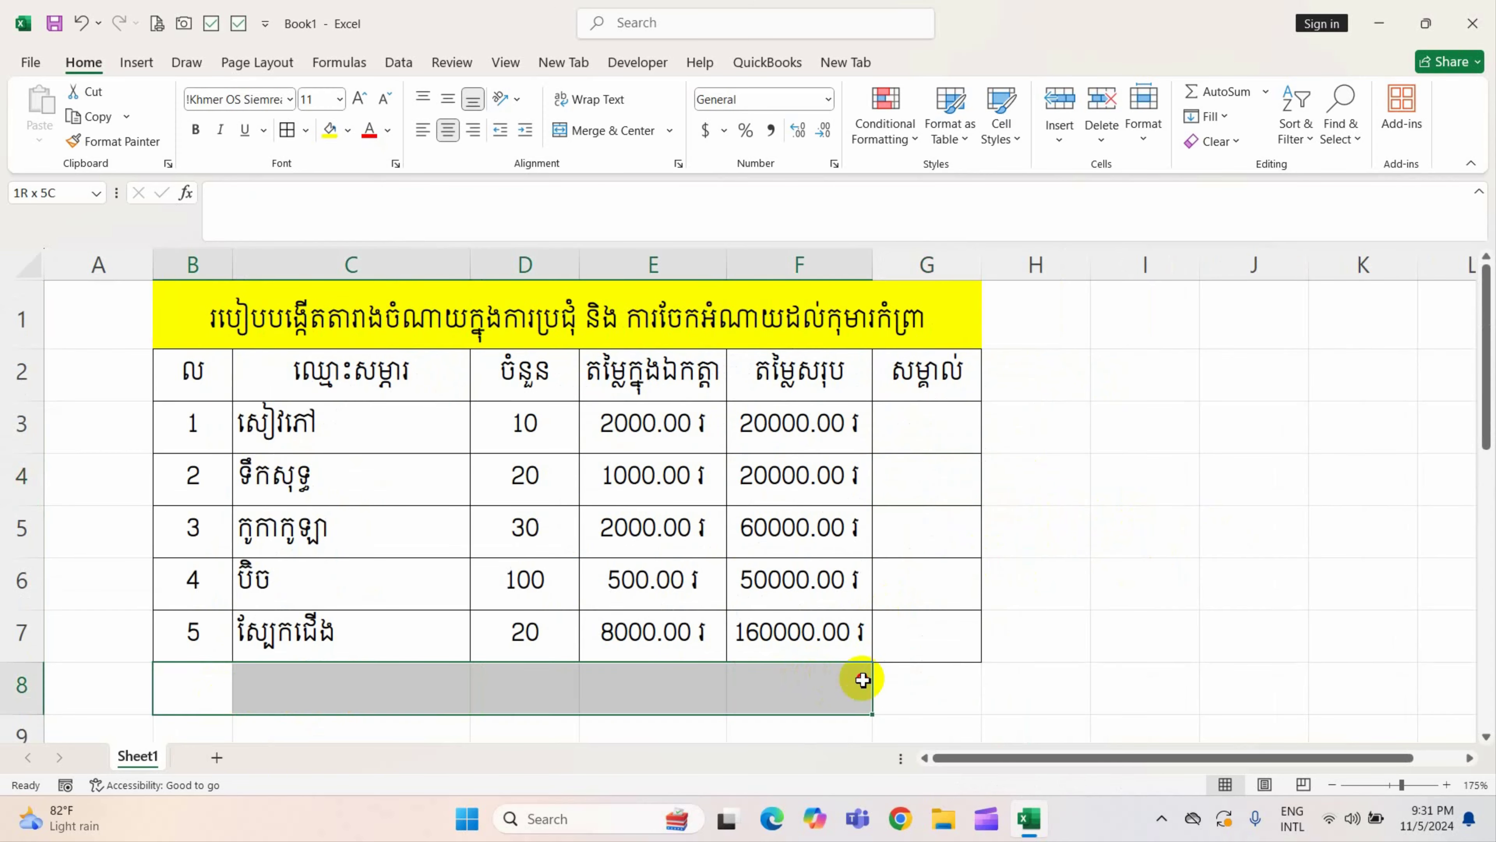
pyautogui.click(604, 131)
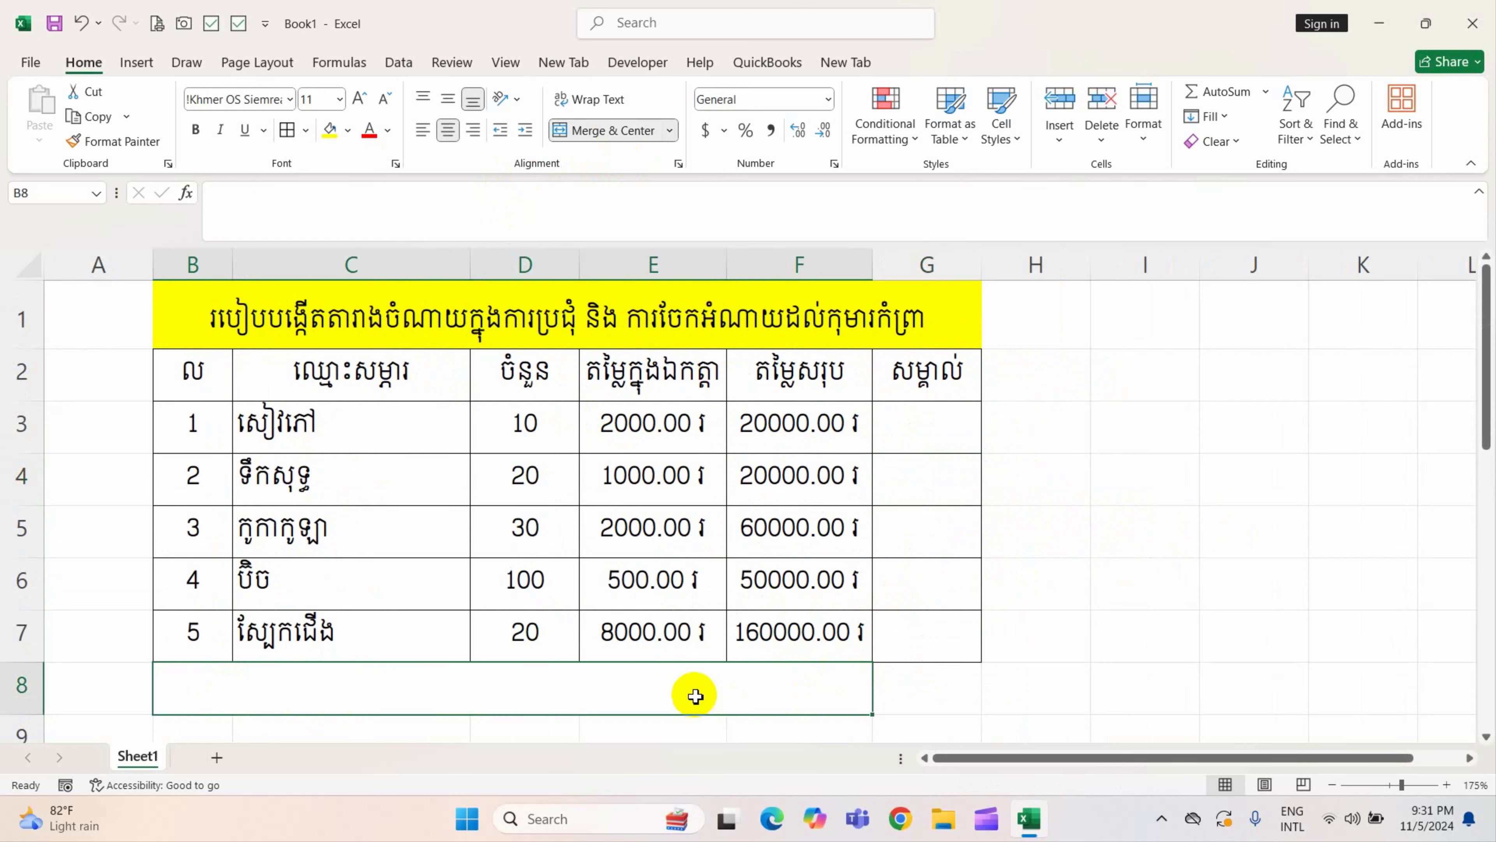
pyautogui.click(626, 135)
pyautogui.click(826, 684)
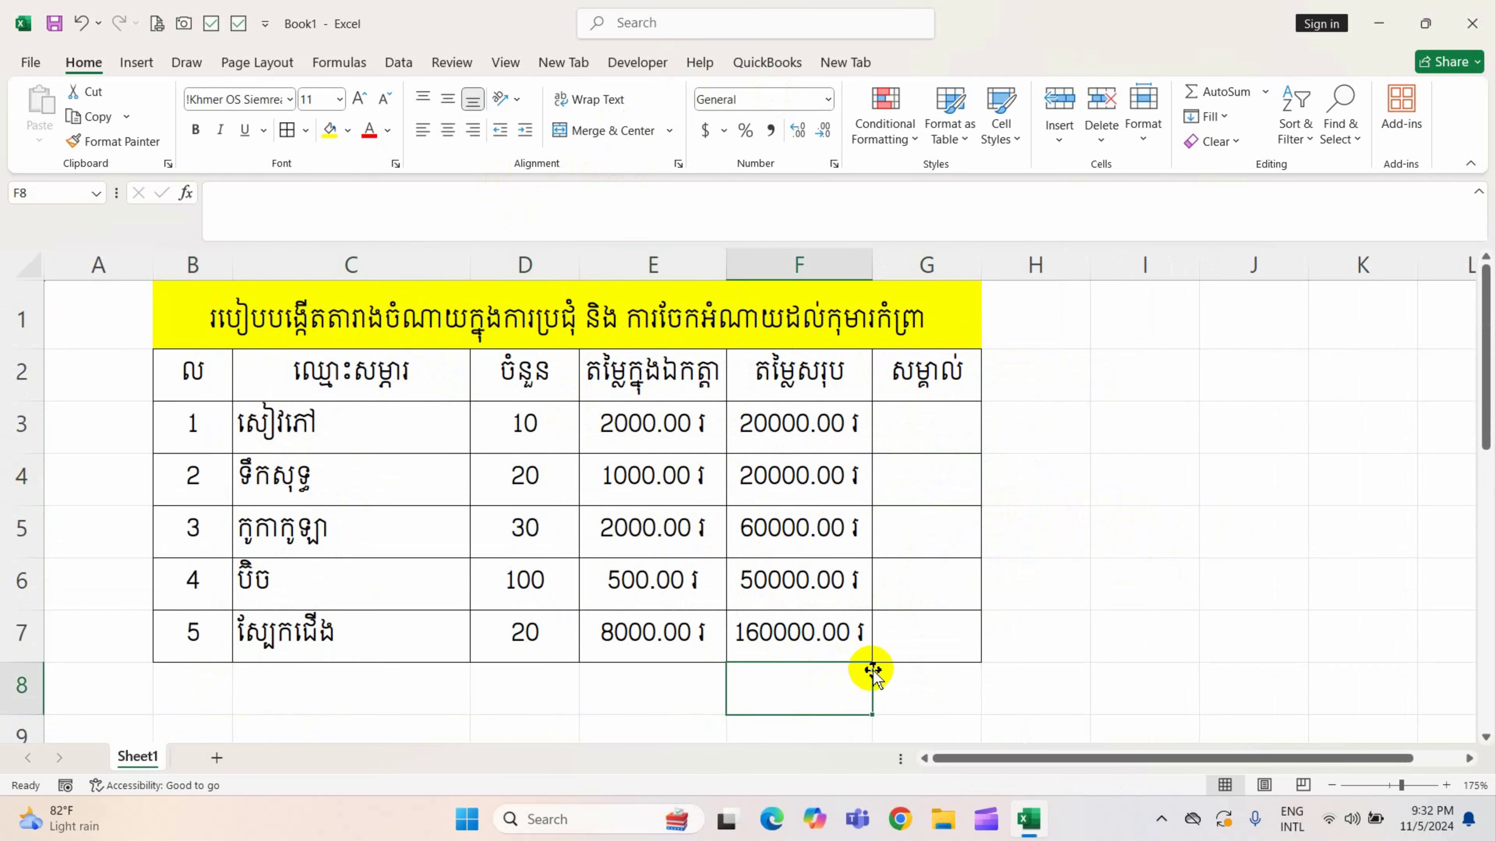
pyautogui.moveTo(825, 686); pyautogui.dragTo(412, 699)
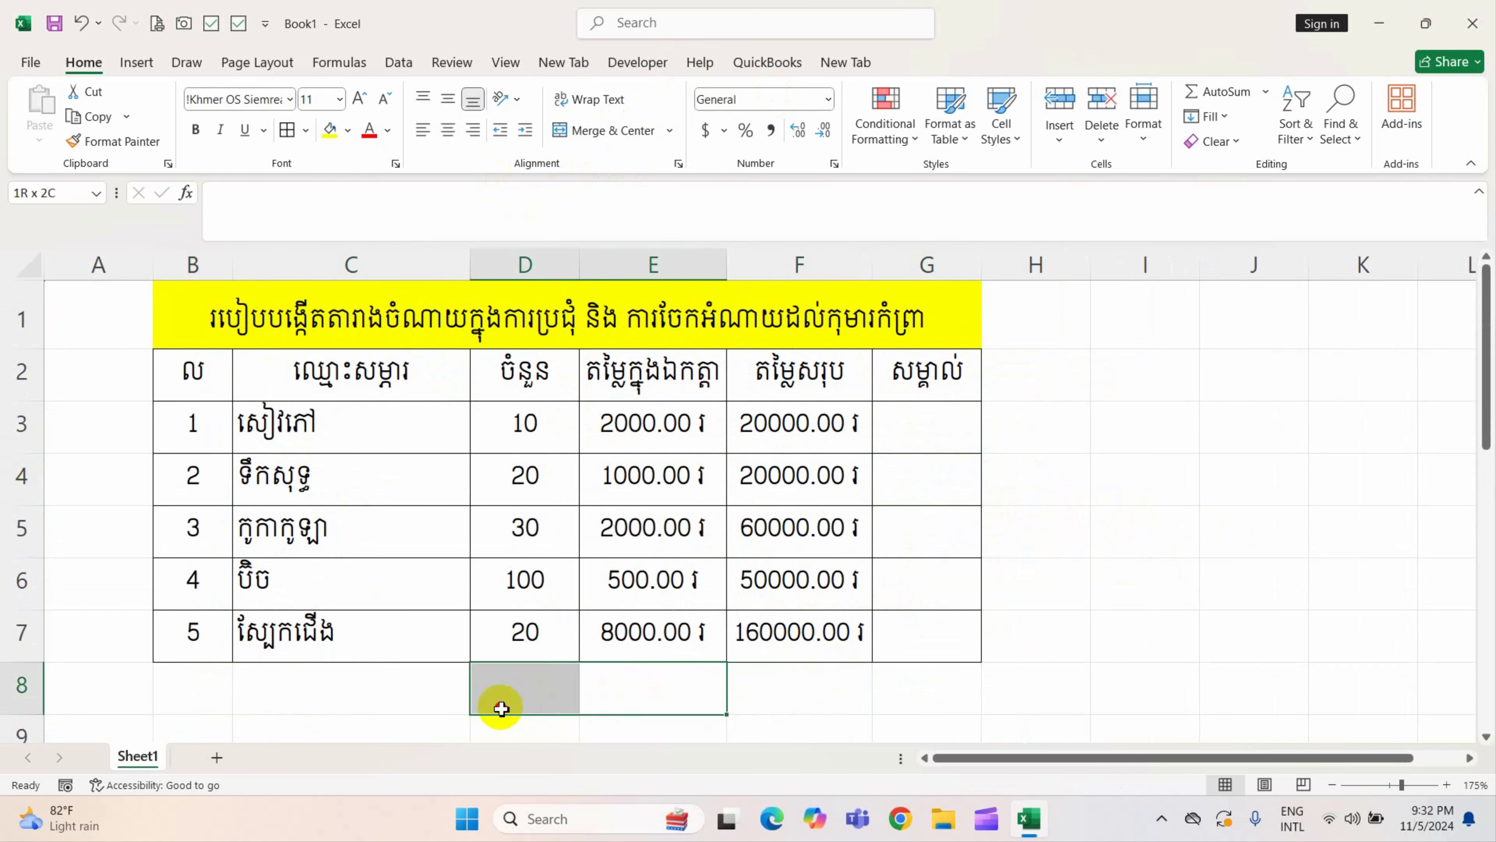
# - Enter the label តម្លៃសរុបសម្ភារដែលទិញ in C8 and merge-centre it across C8:E8
pyautogui.click(401, 699)
pyautogui.write('s')
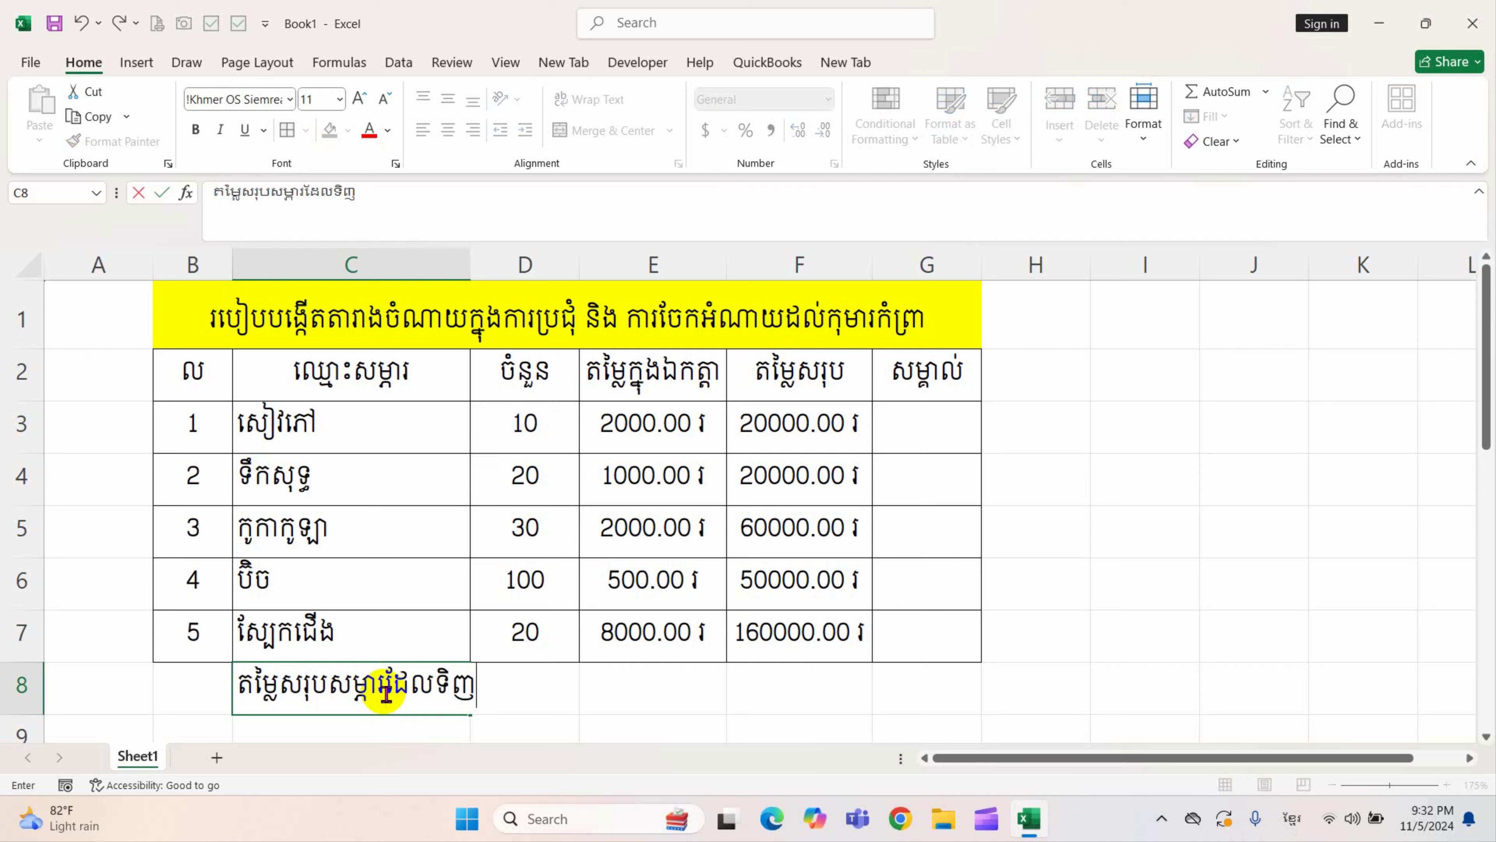
pyautogui.click(885, 669)
pyautogui.moveTo(394, 690); pyautogui.dragTo(644, 689)
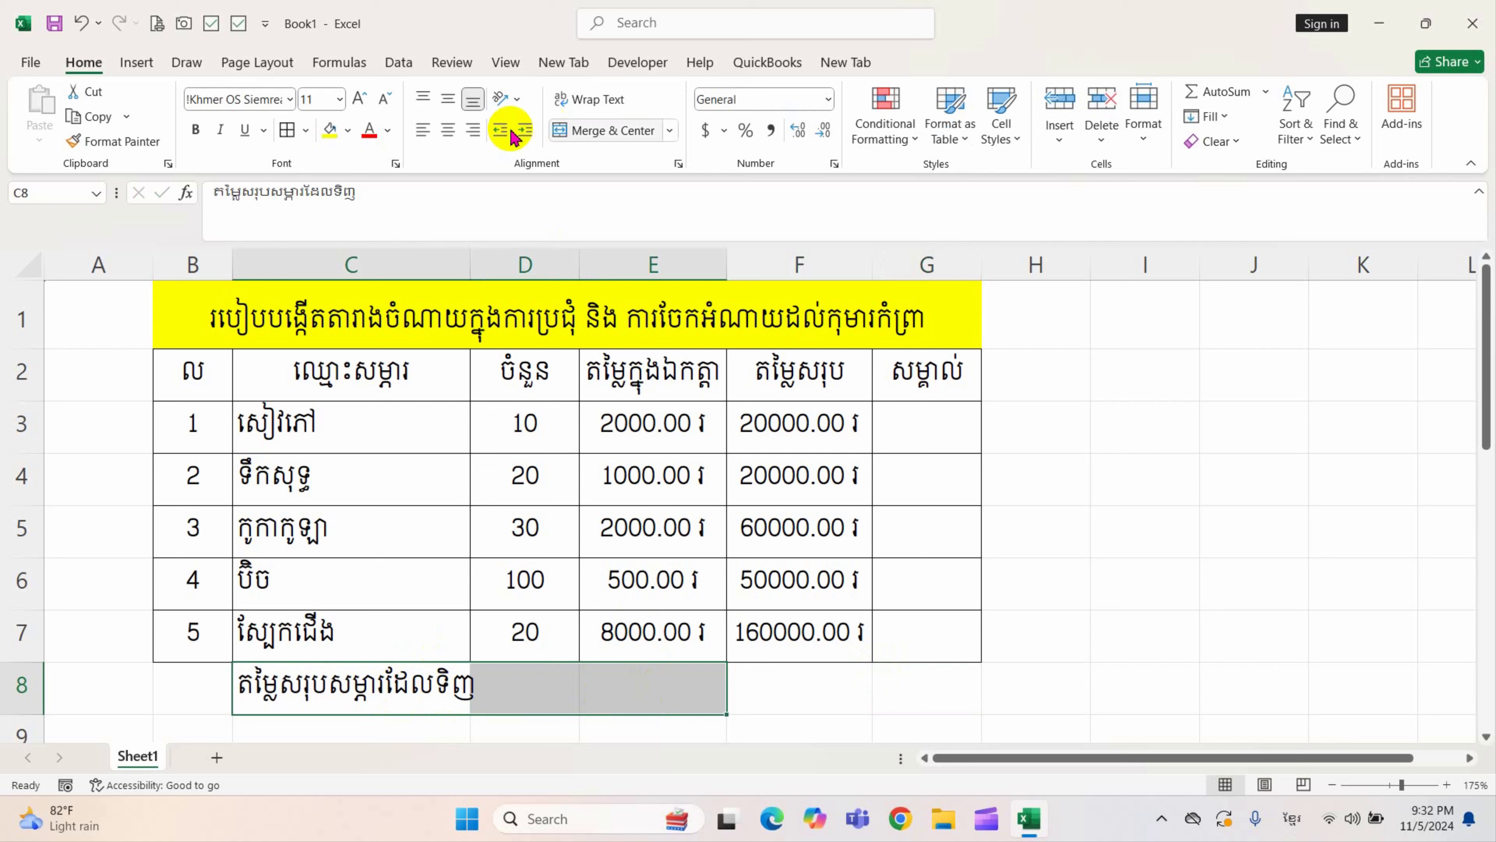
pyautogui.click(473, 131)
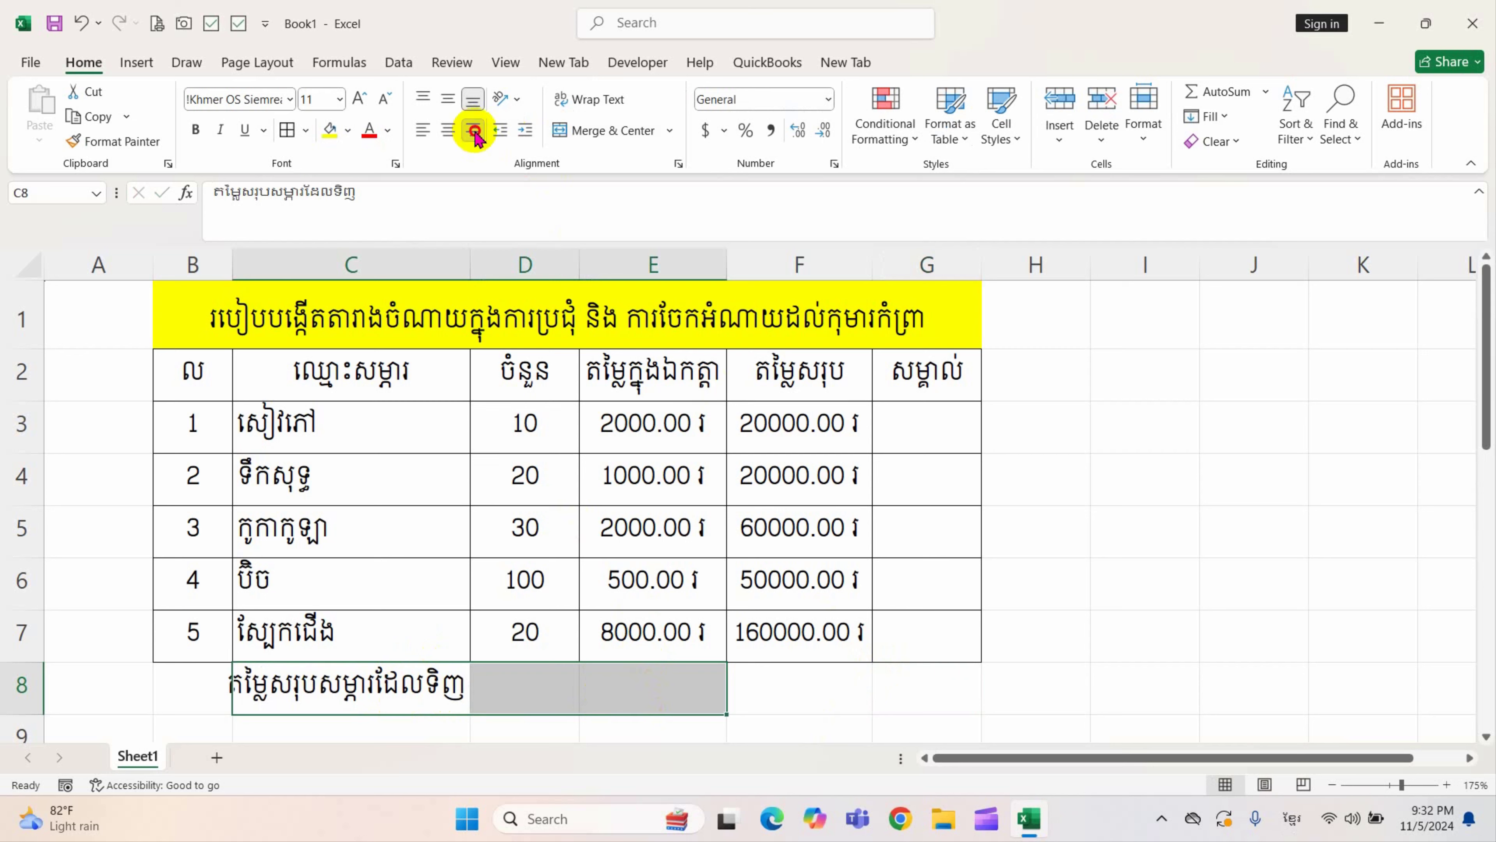
pyautogui.click(627, 131)
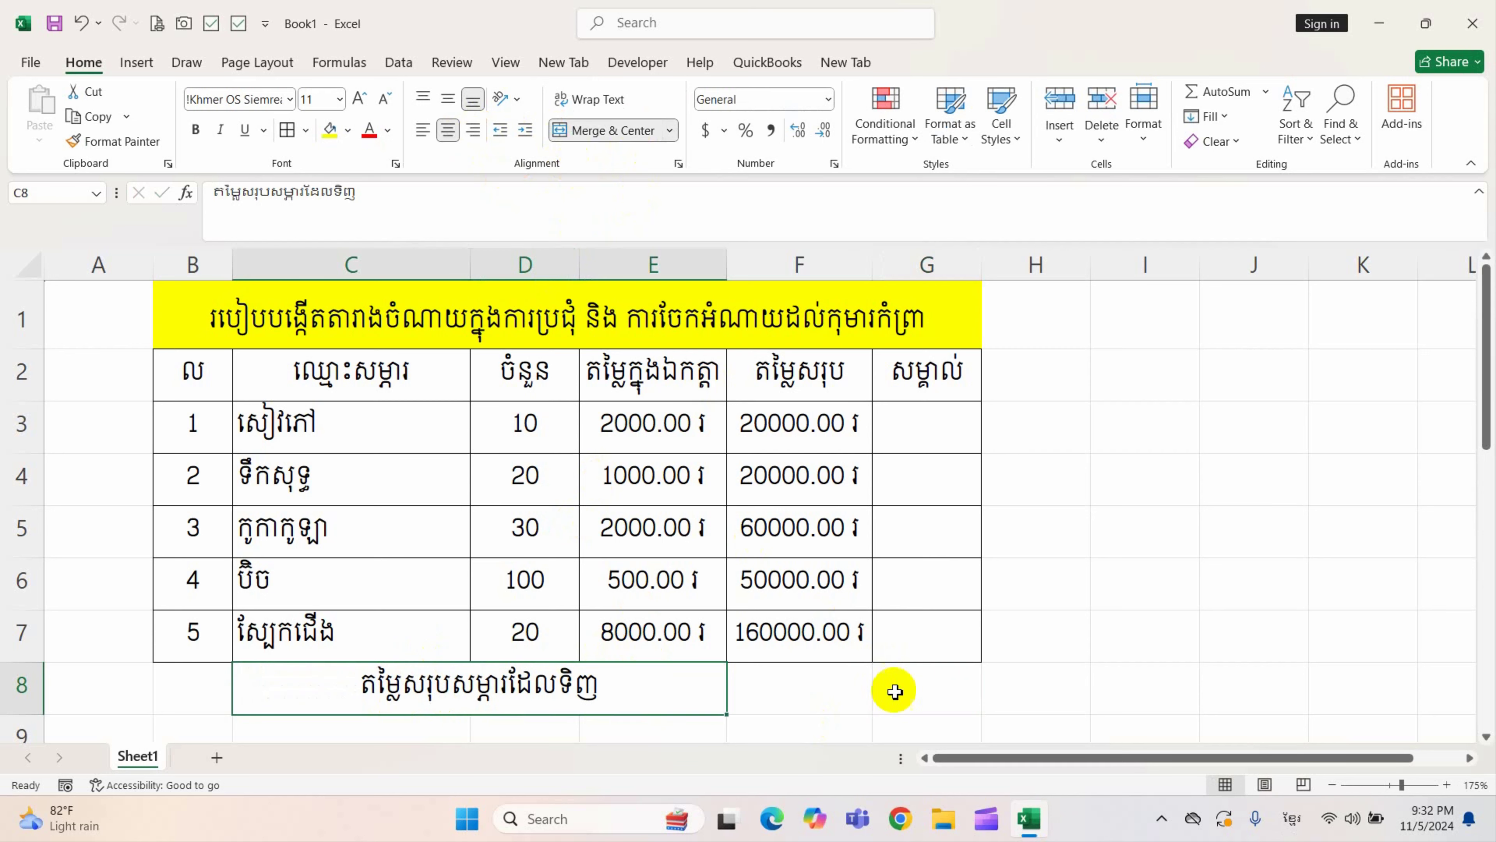
pyautogui.click(829, 689)
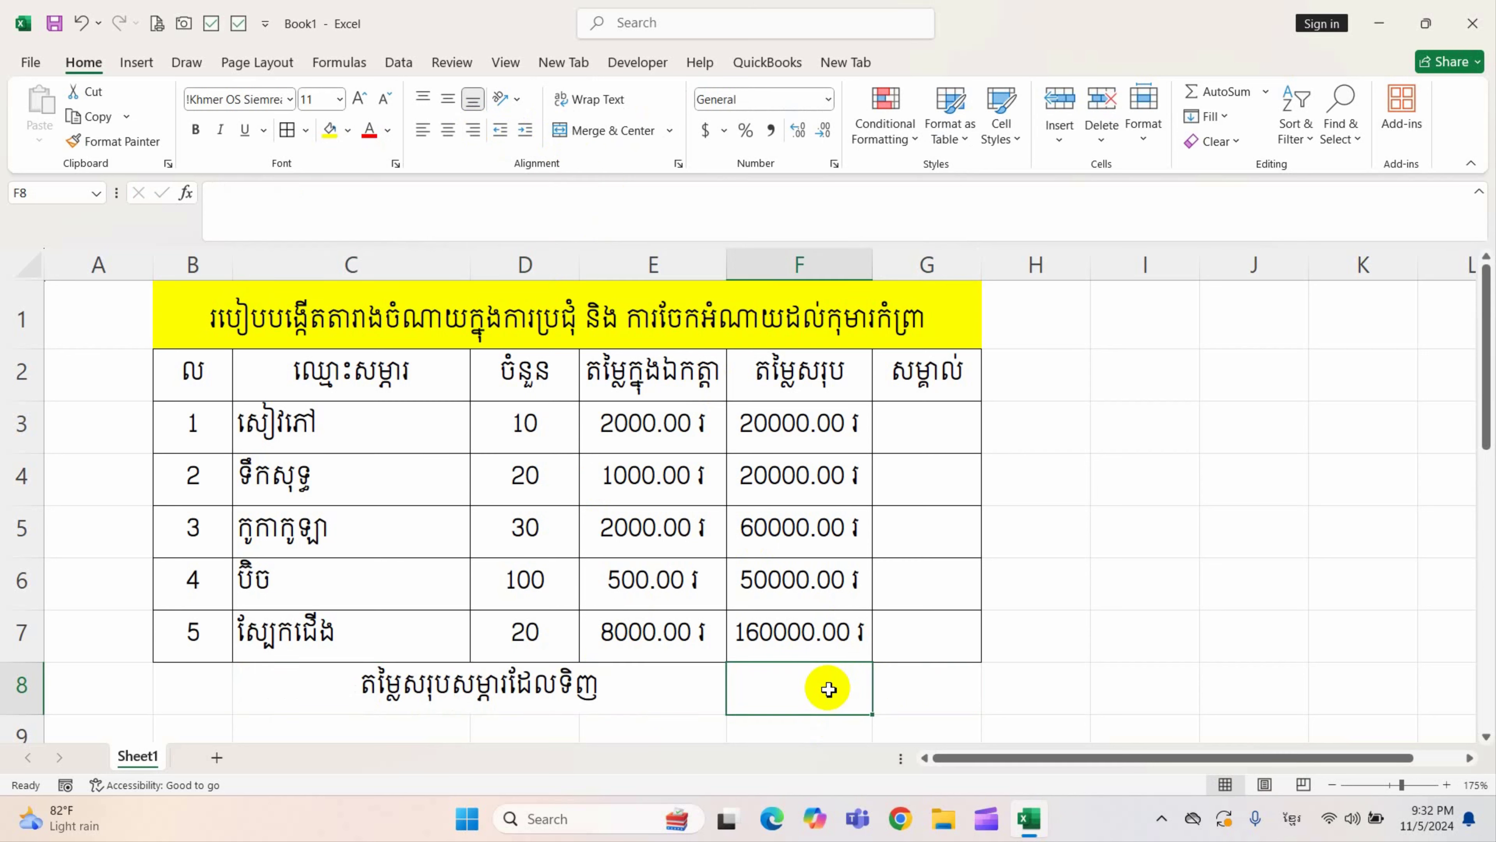
# - Enter =SUM(F3:F7) in F8 to show the grand total 310000.00 ៛
pyautogui.write('ឲ')
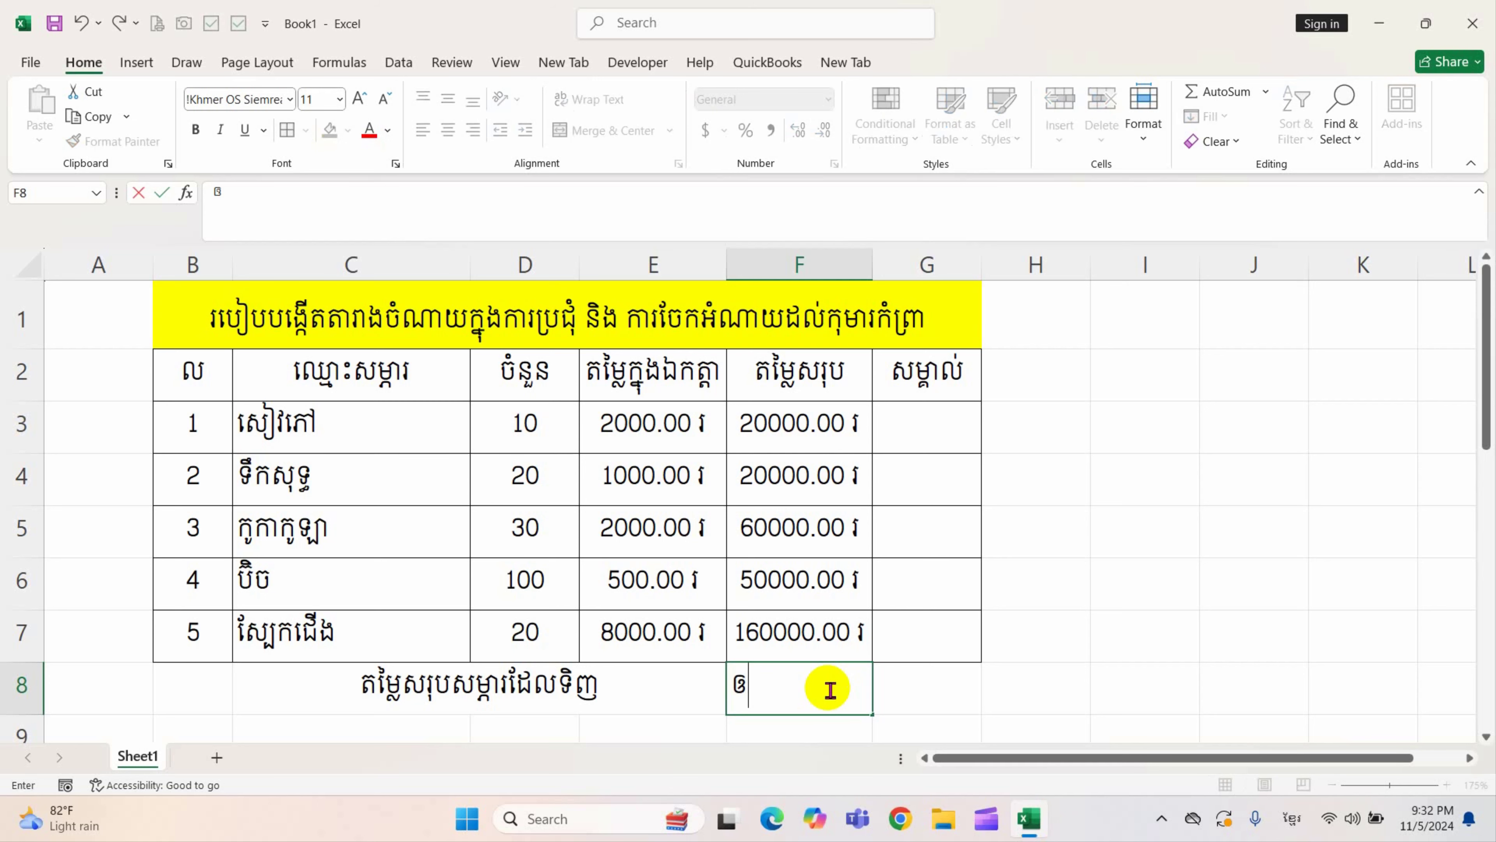
pyautogui.write('=')
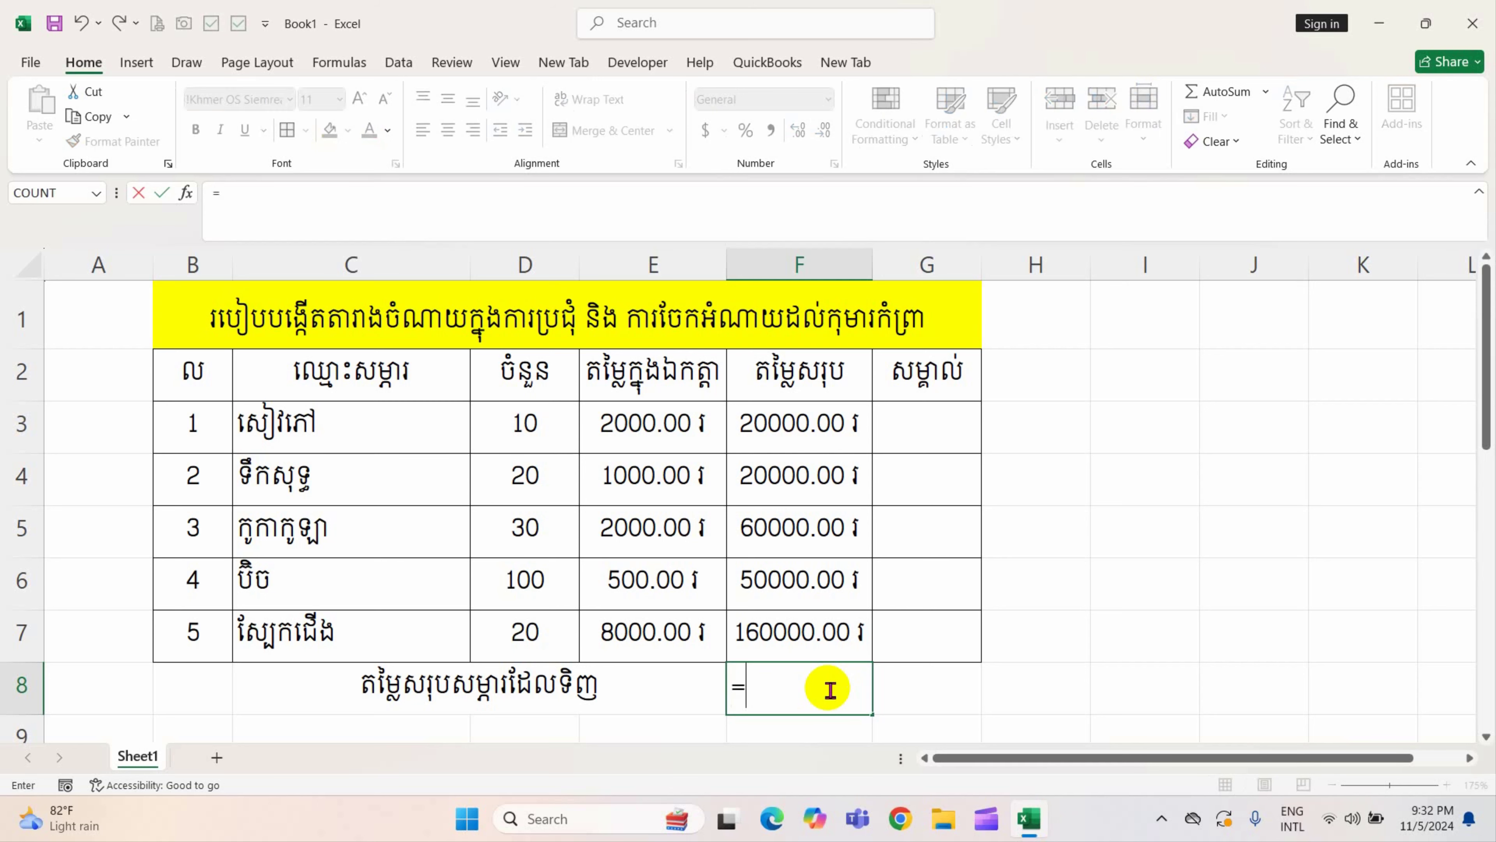
pyautogui.write('sum')
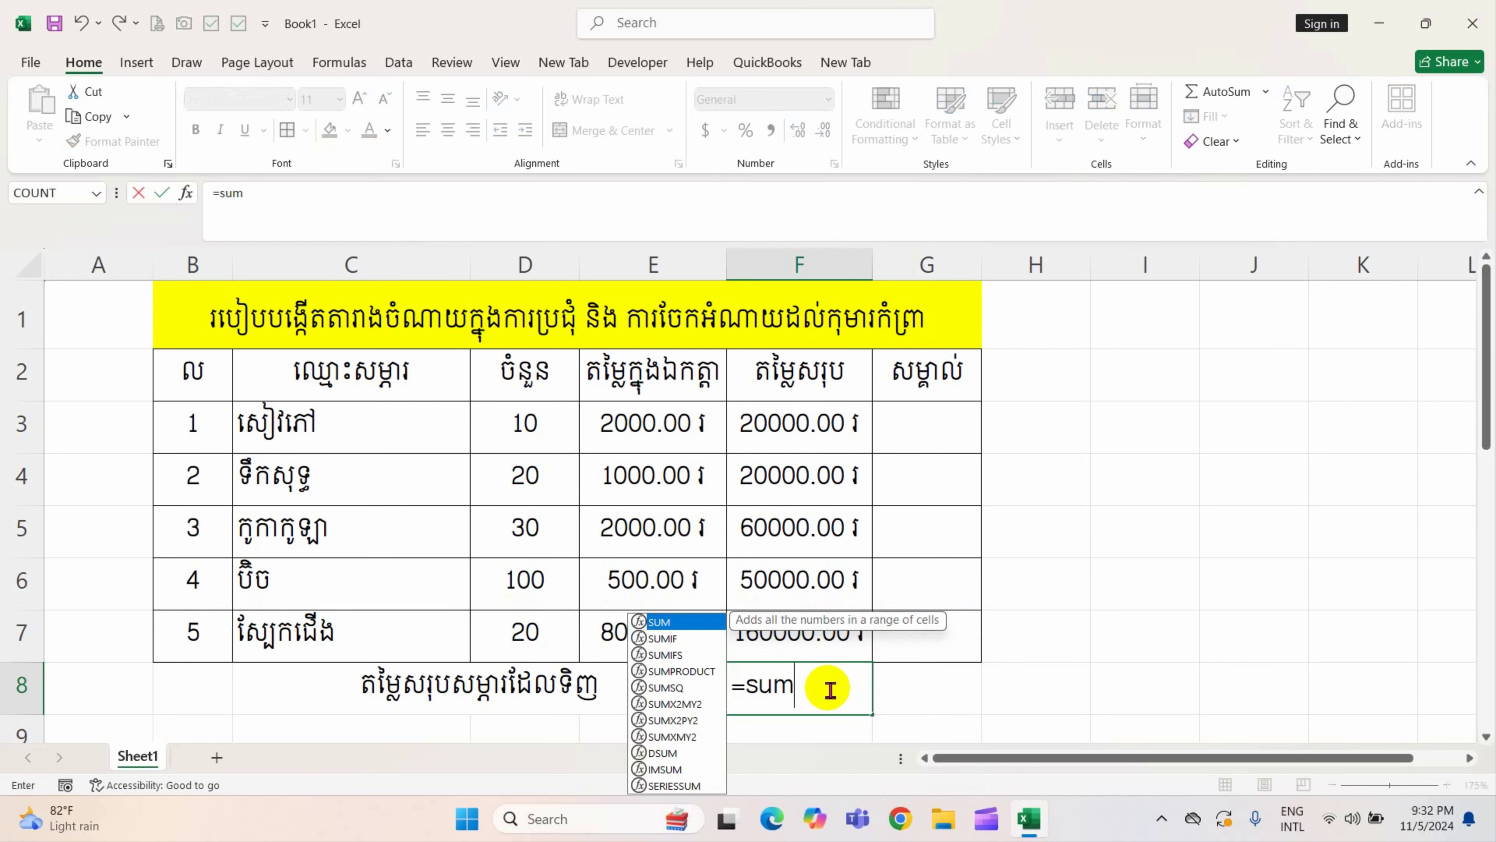
pyautogui.write('(')
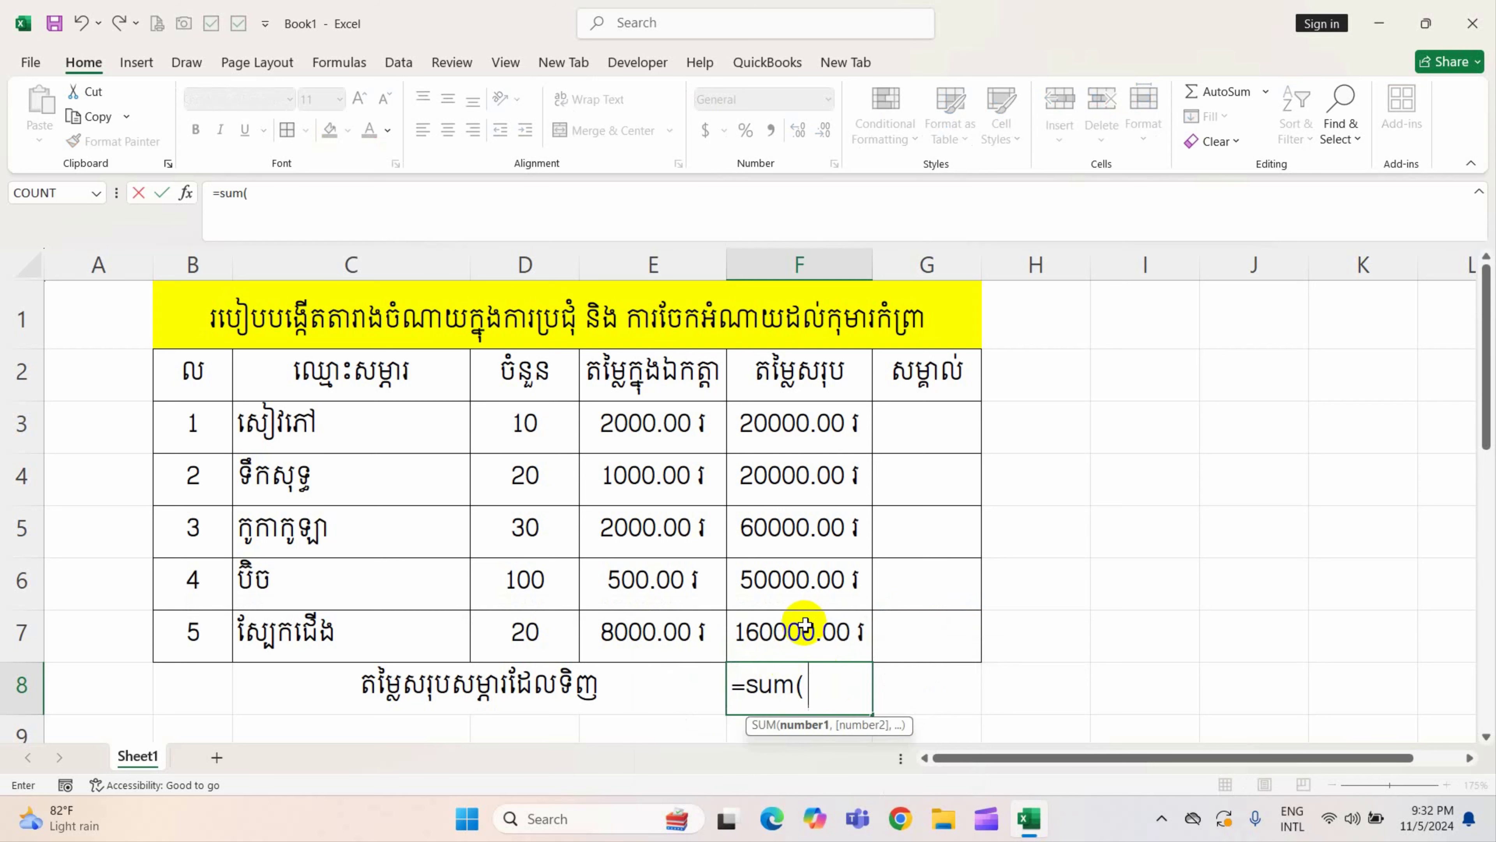
pyautogui.click(836, 434)
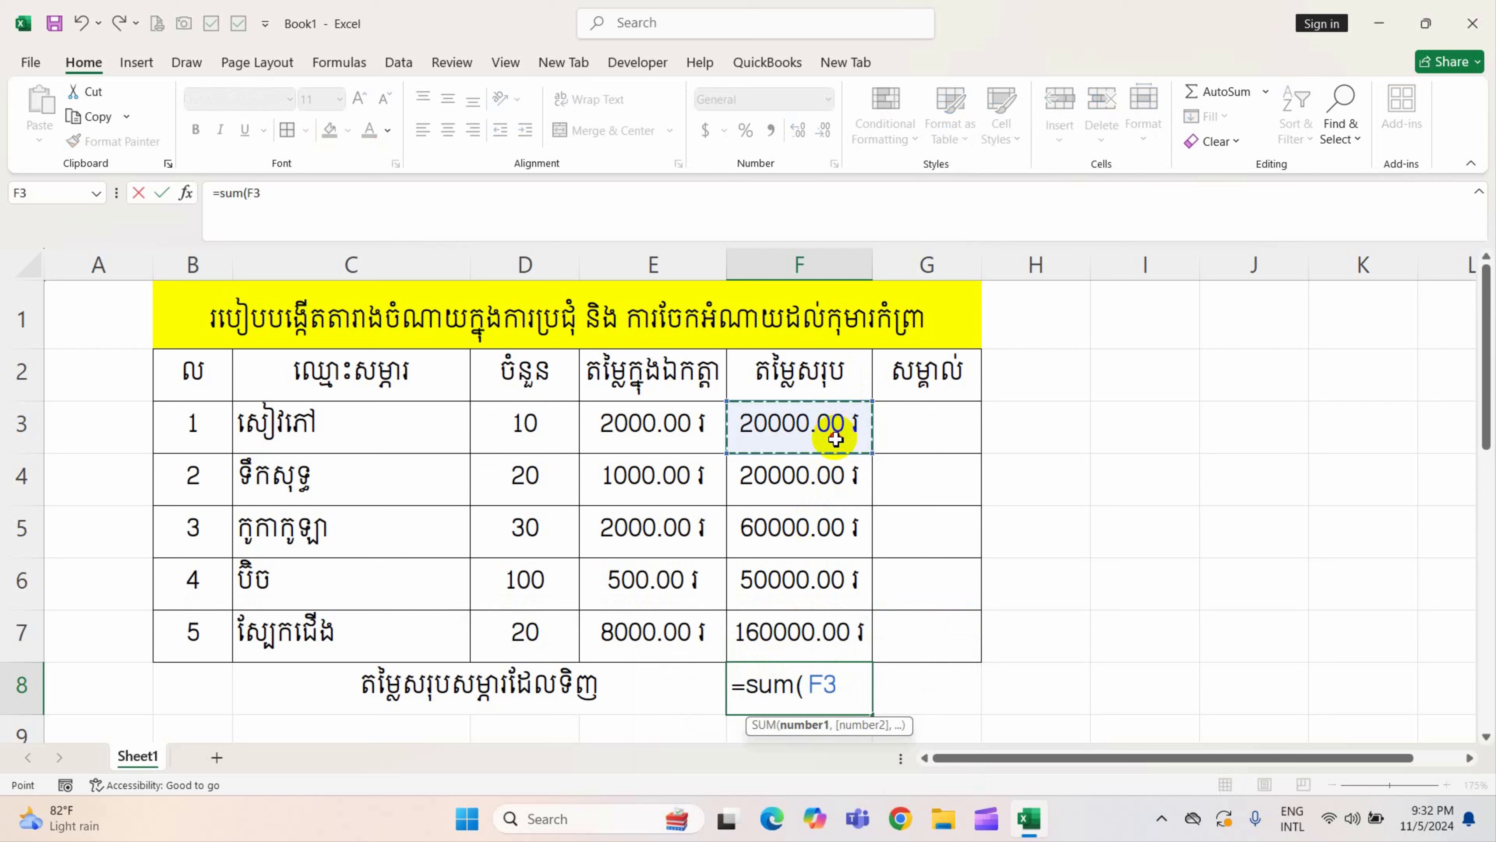
pyautogui.moveTo(837, 439); pyautogui.dragTo(839, 630)
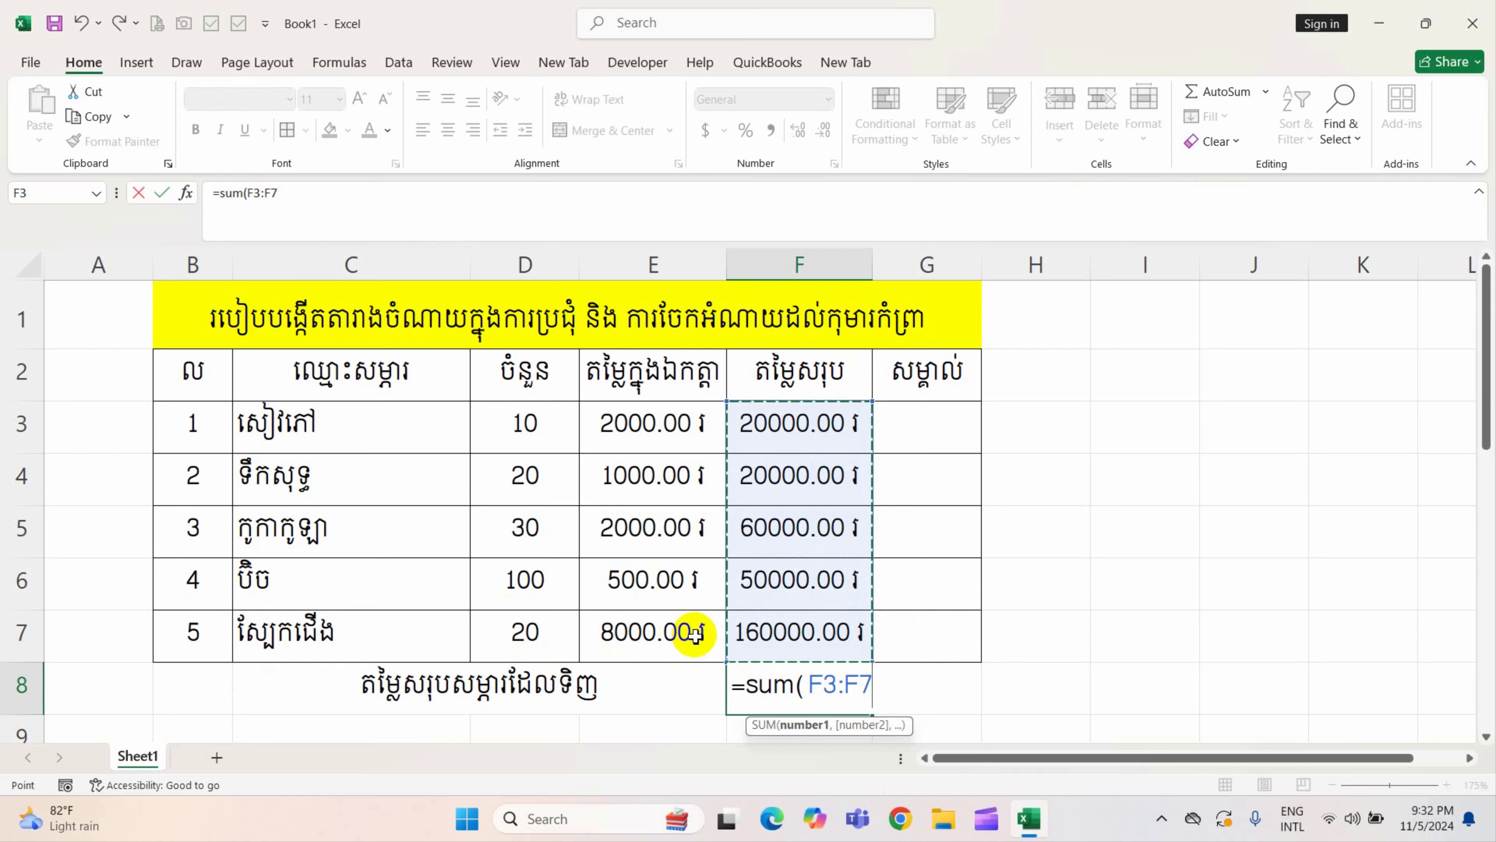
pyautogui.write(')')
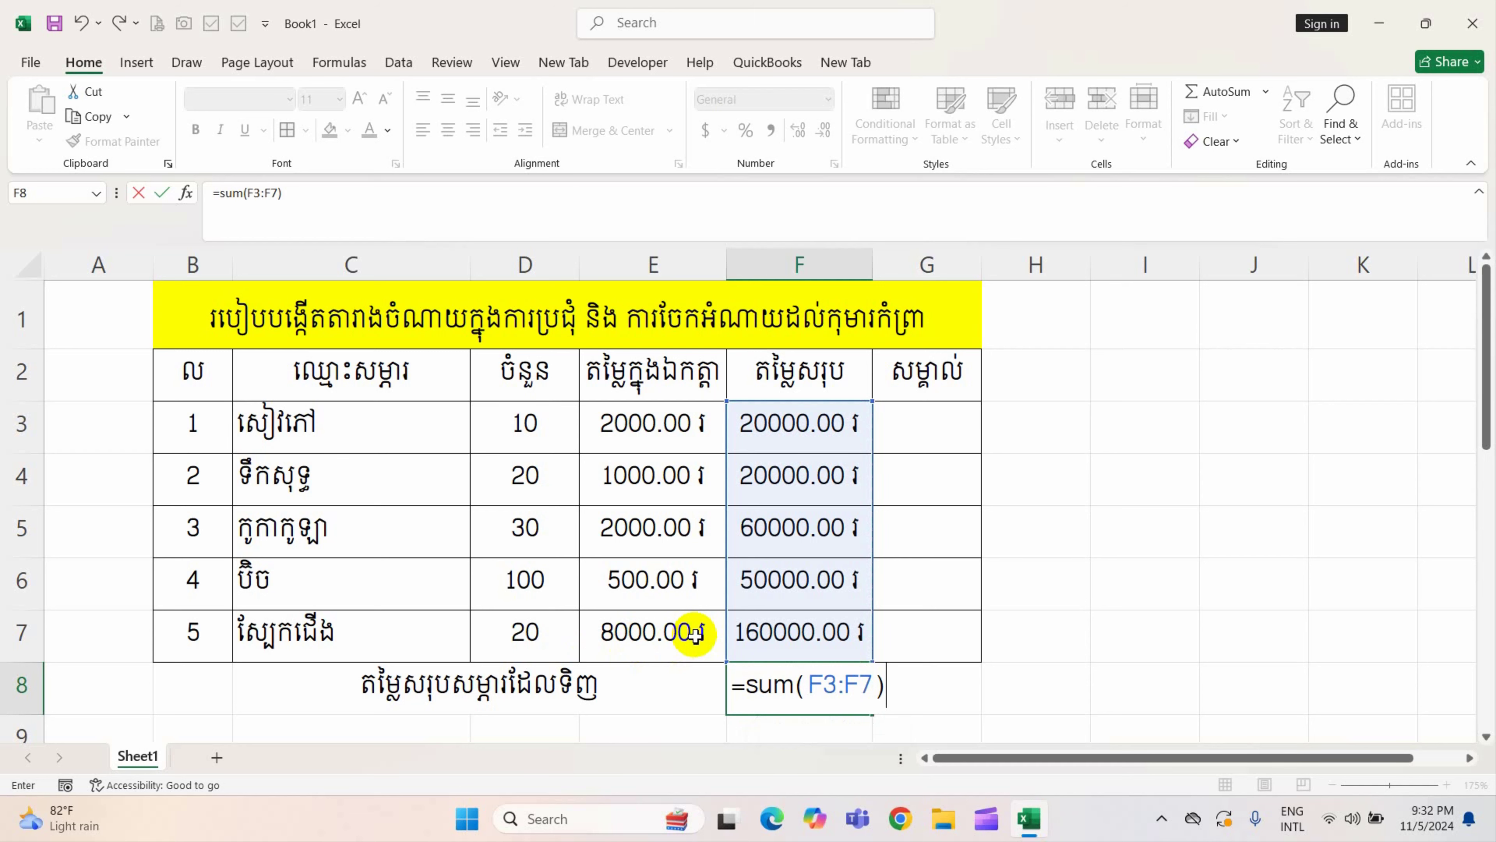
pyautogui.press('Return')
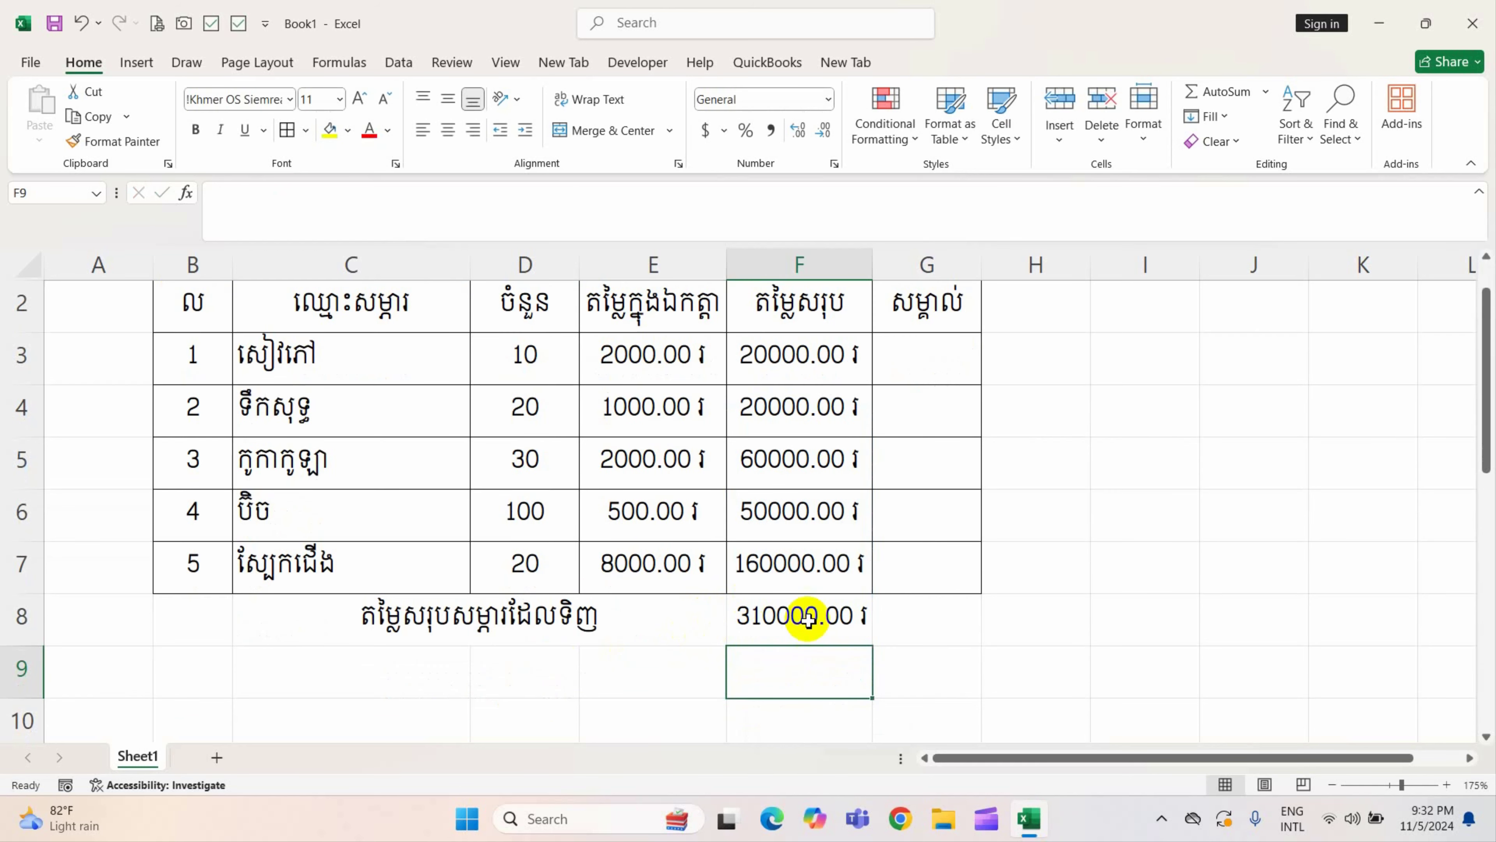
pyautogui.moveTo(948, 614); pyautogui.dragTo(194, 622)
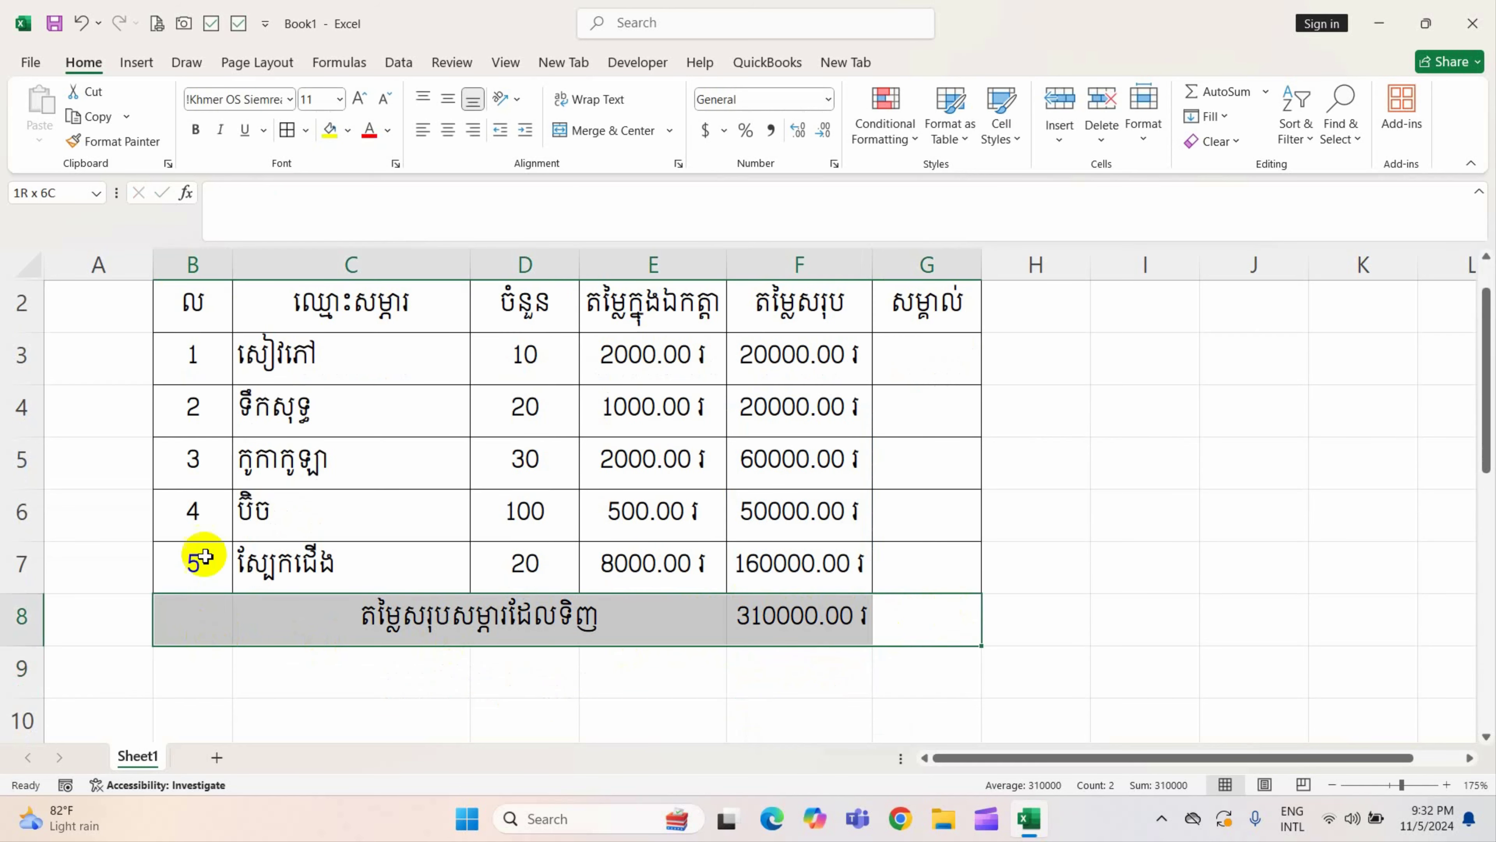
pyautogui.click(816, 660)
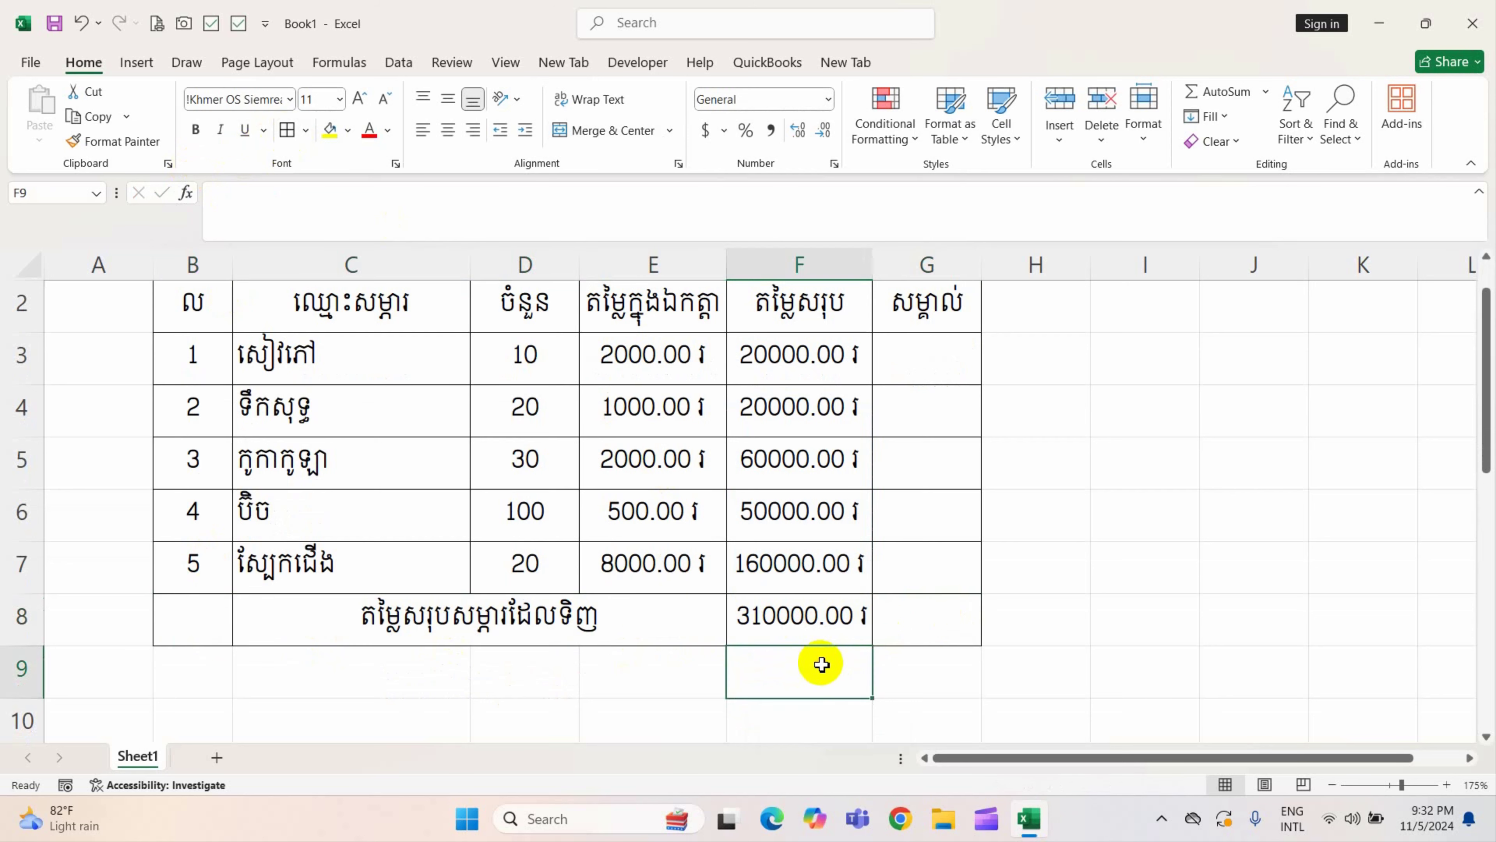
# - Give the total label and value cells C8:F8 a yellow fill
pyautogui.moveTo(664, 614); pyautogui.dragTo(825, 616)
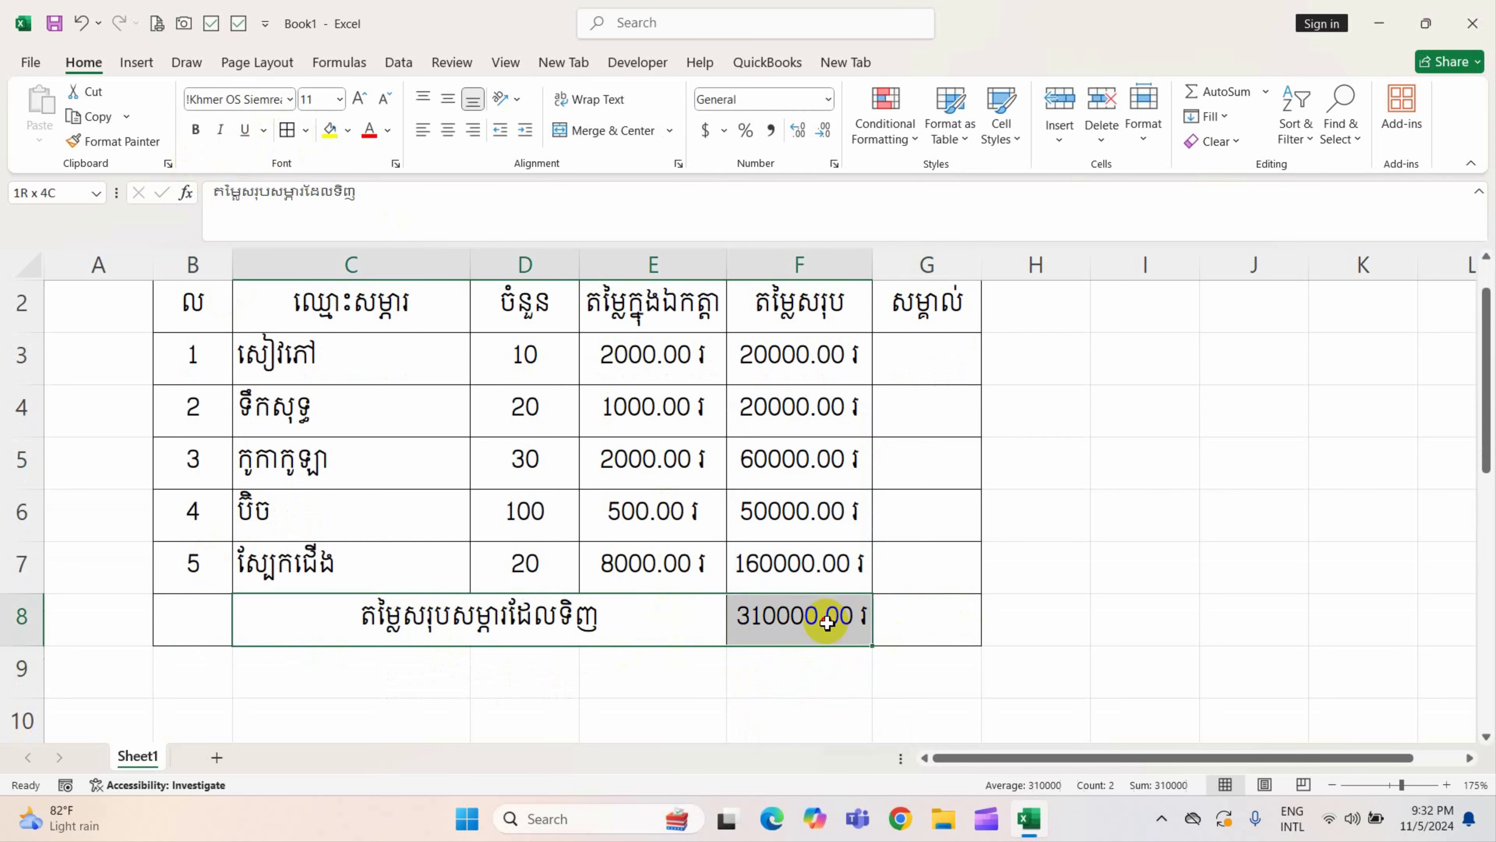
pyautogui.scroll(1, 966, 624)
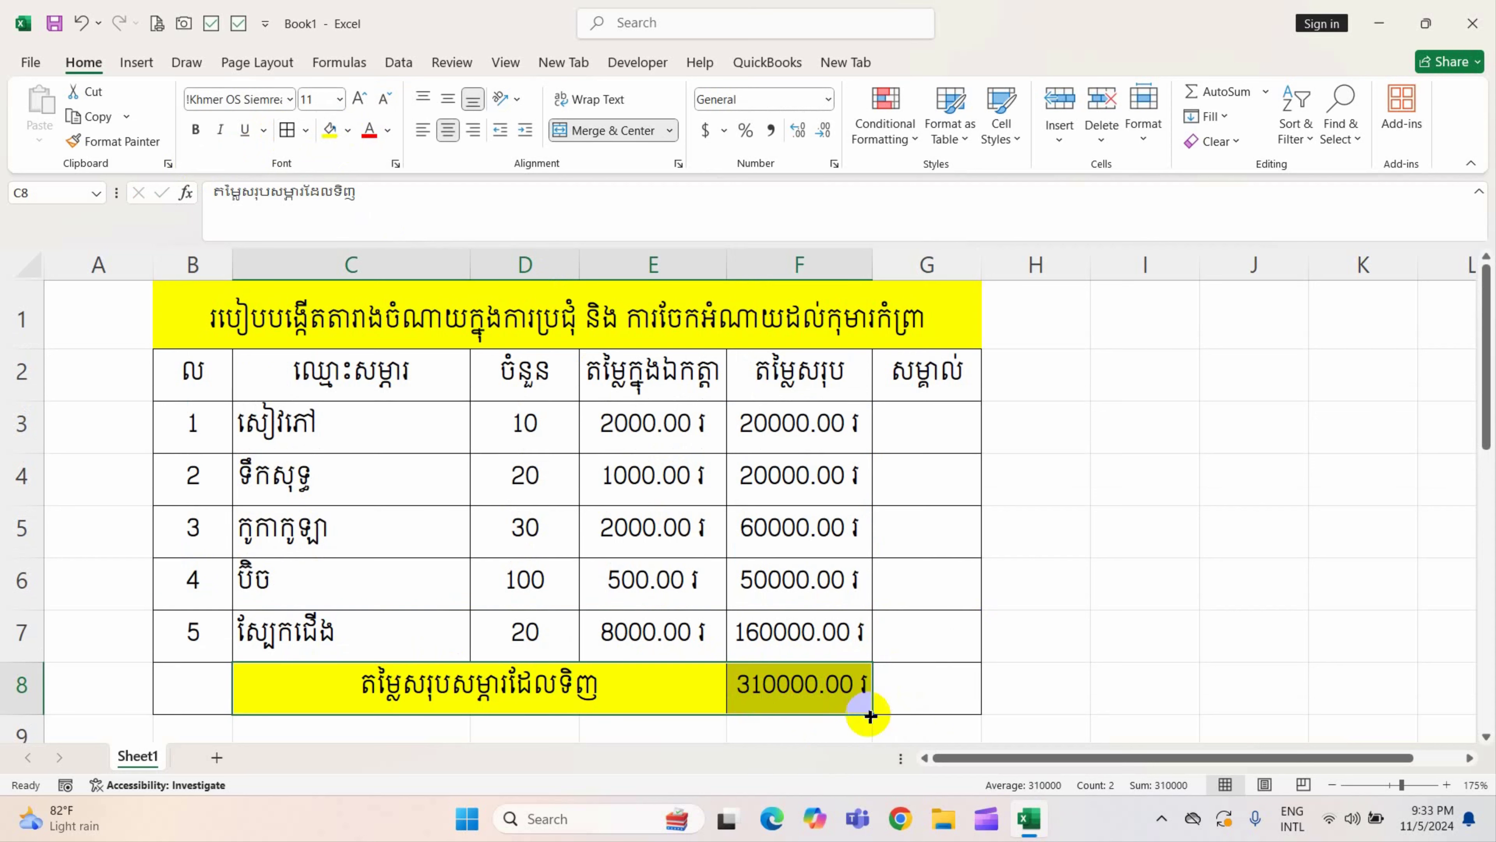
pyautogui.click(824, 701)
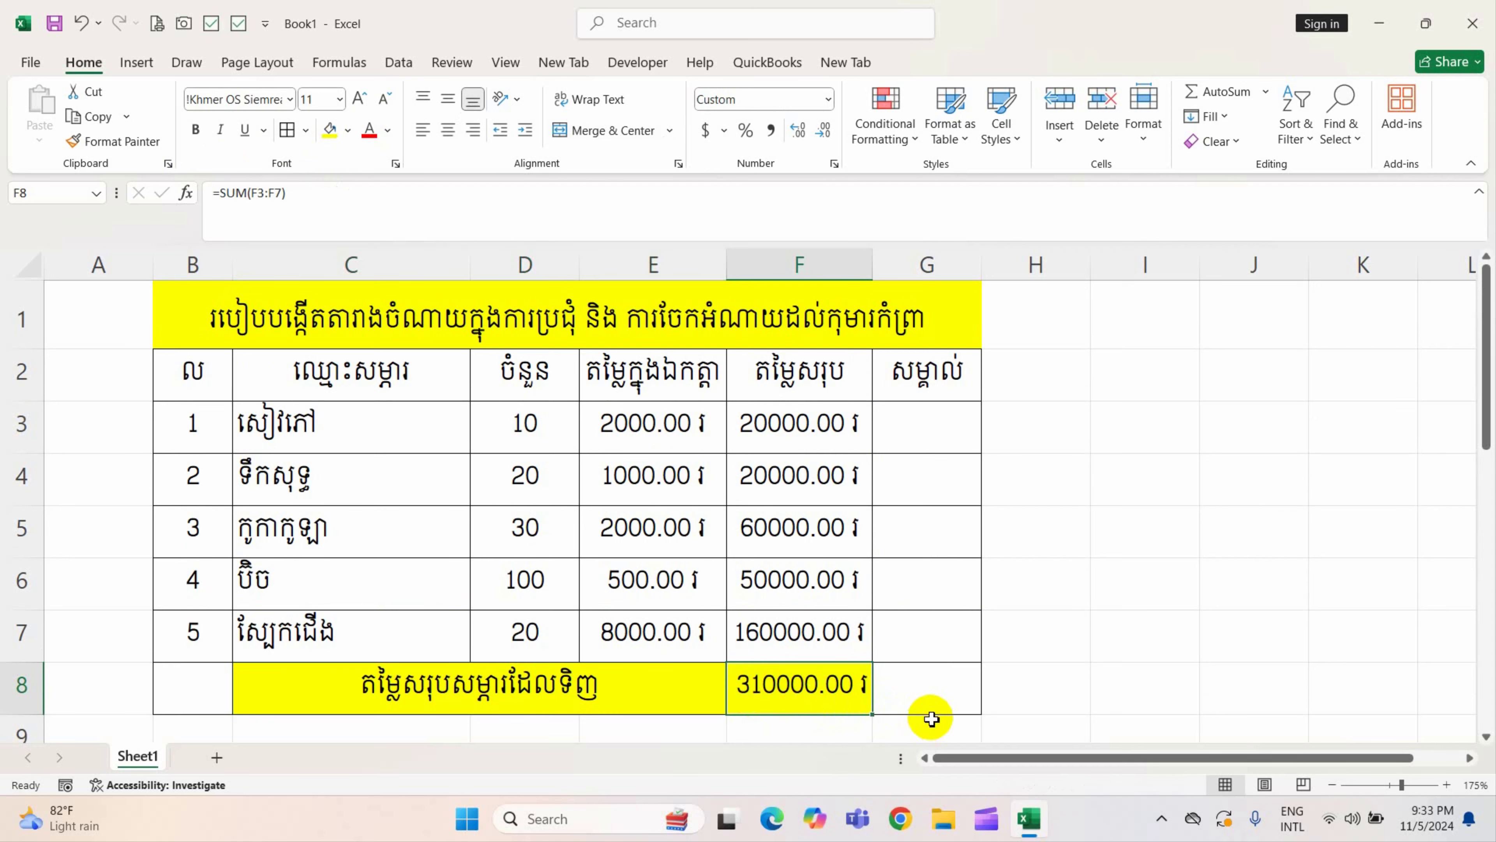
pyautogui.click(1174, 626)
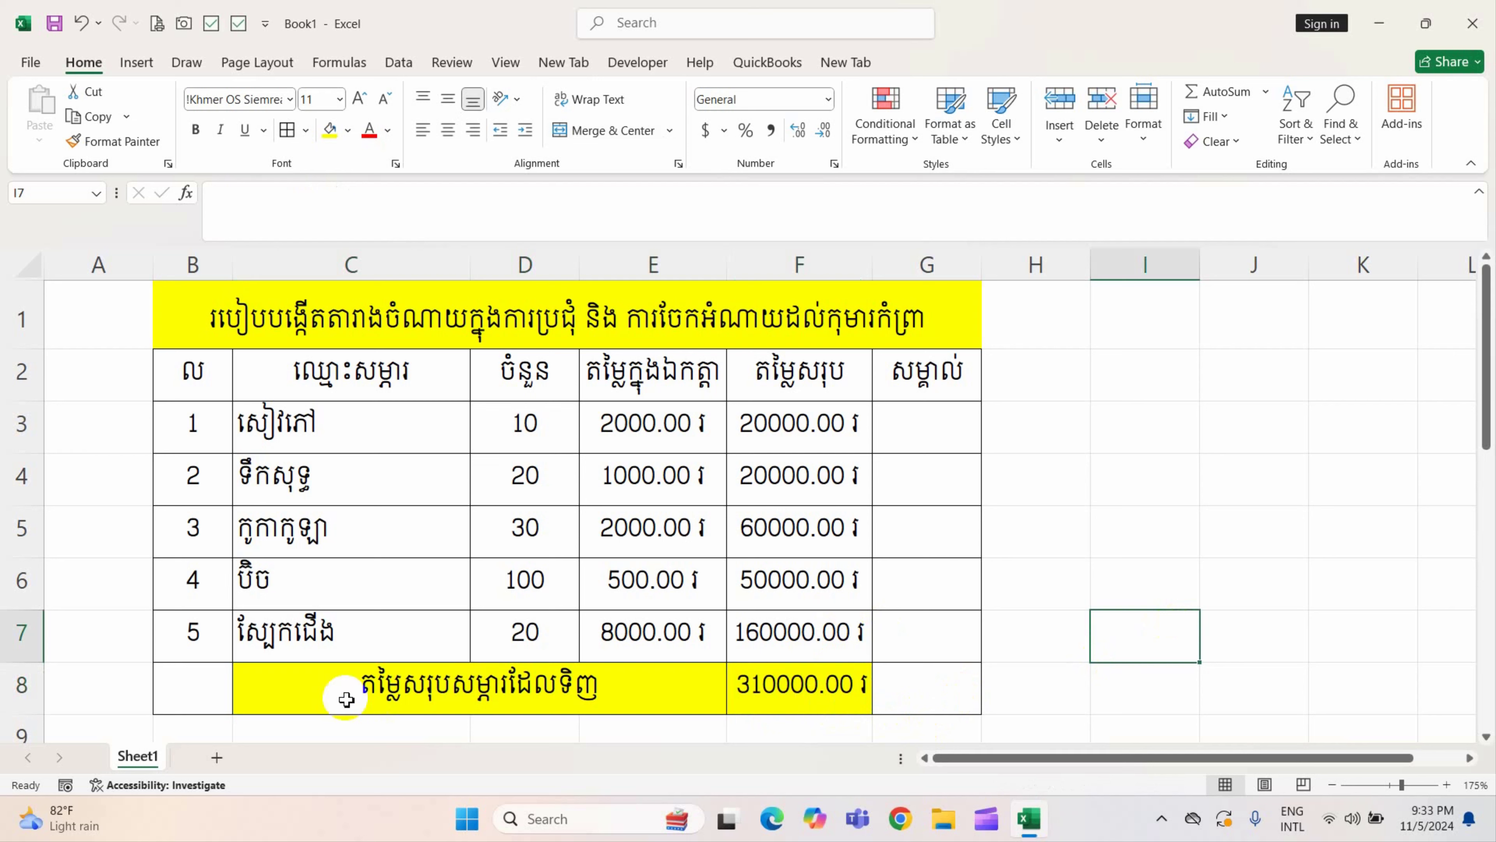
# - Merge and centre the total label across B8:E8
pyautogui.moveTo(419, 687); pyautogui.dragTo(190, 685)
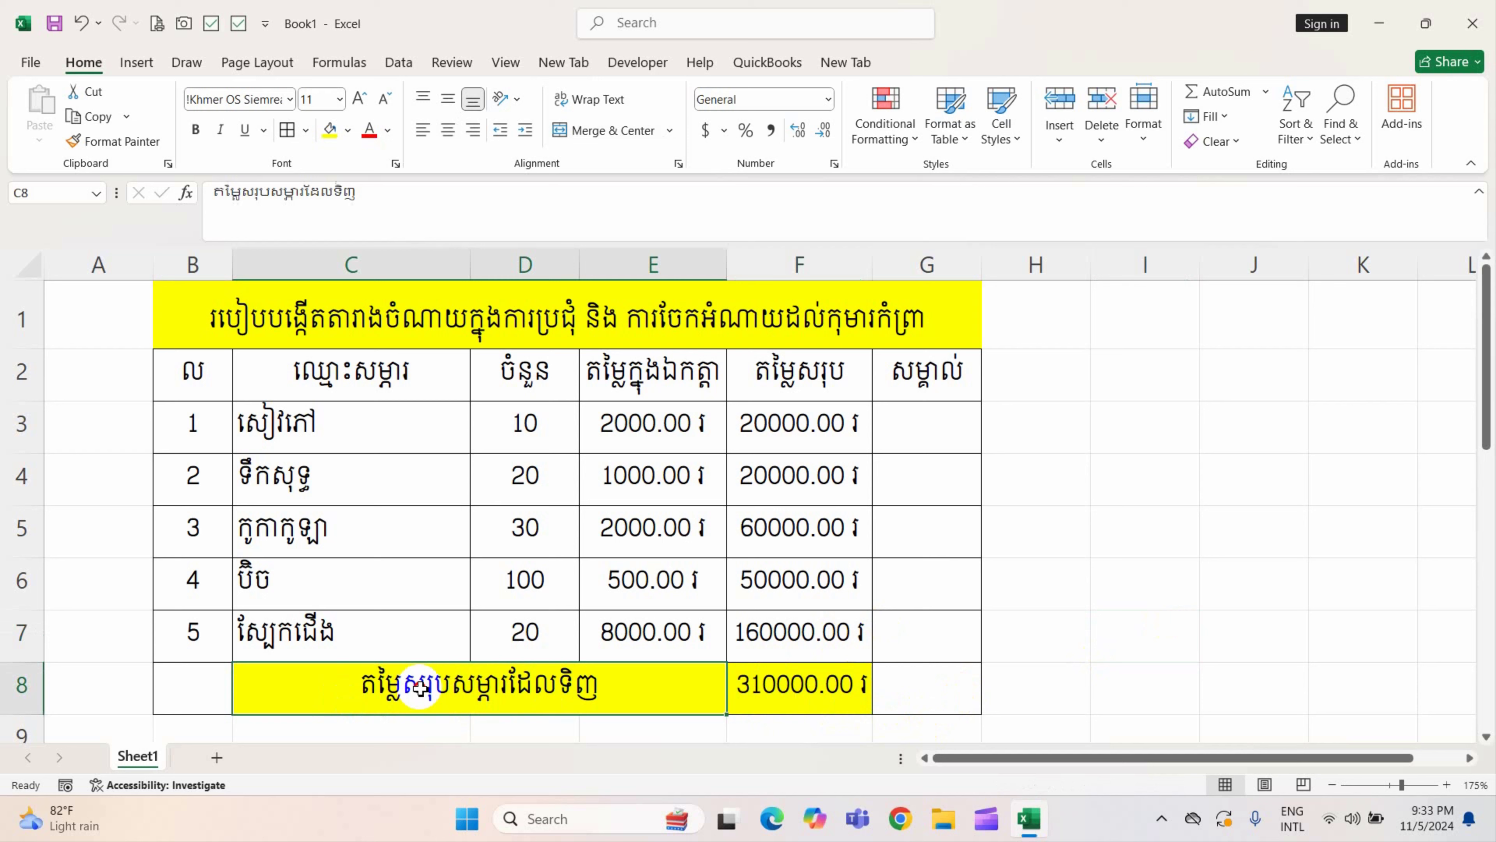
pyautogui.click(611, 129)
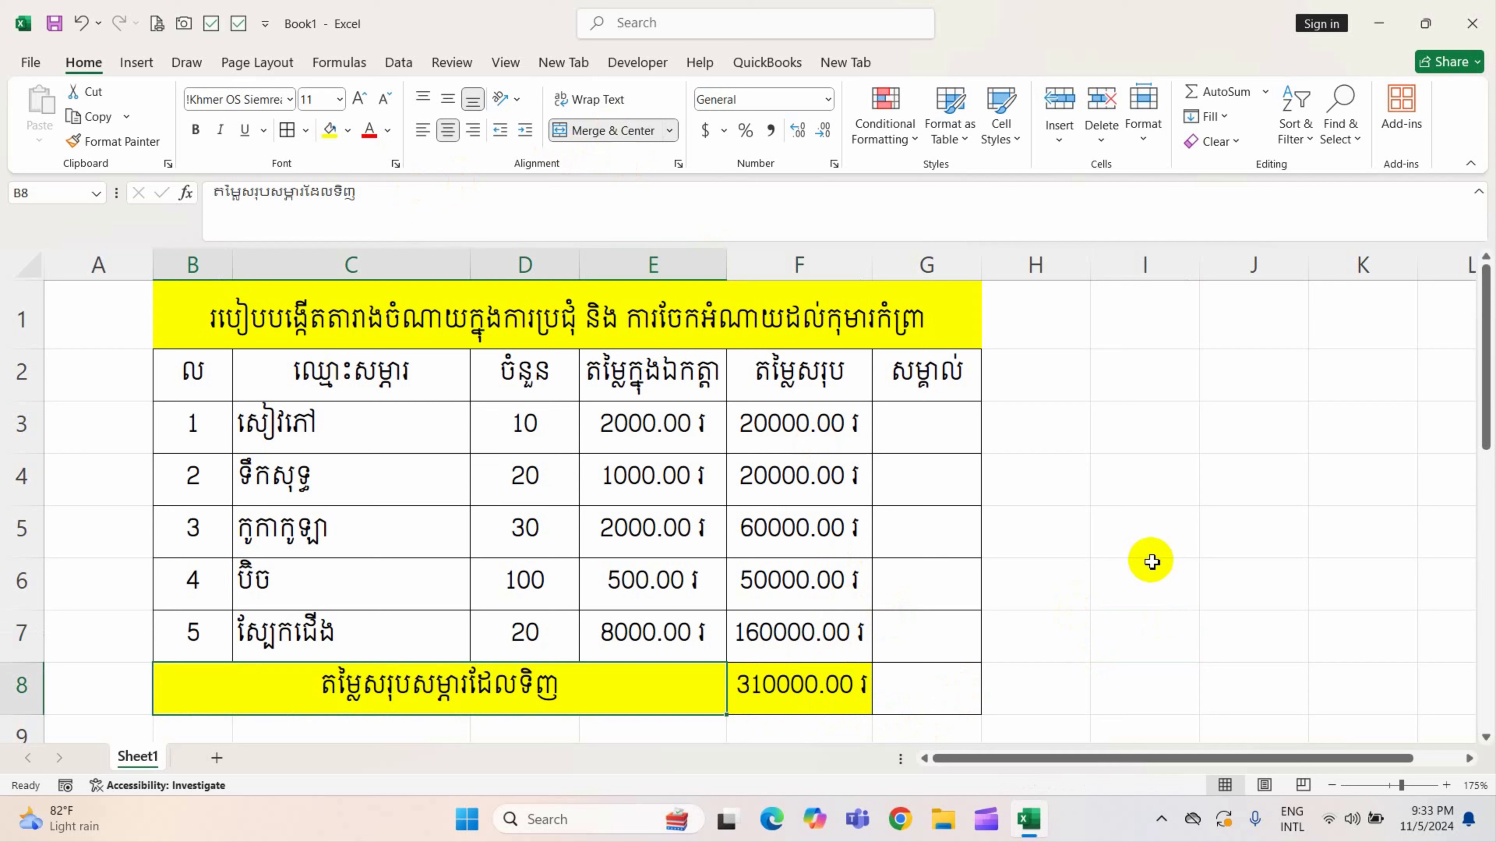
pyautogui.click(939, 697)
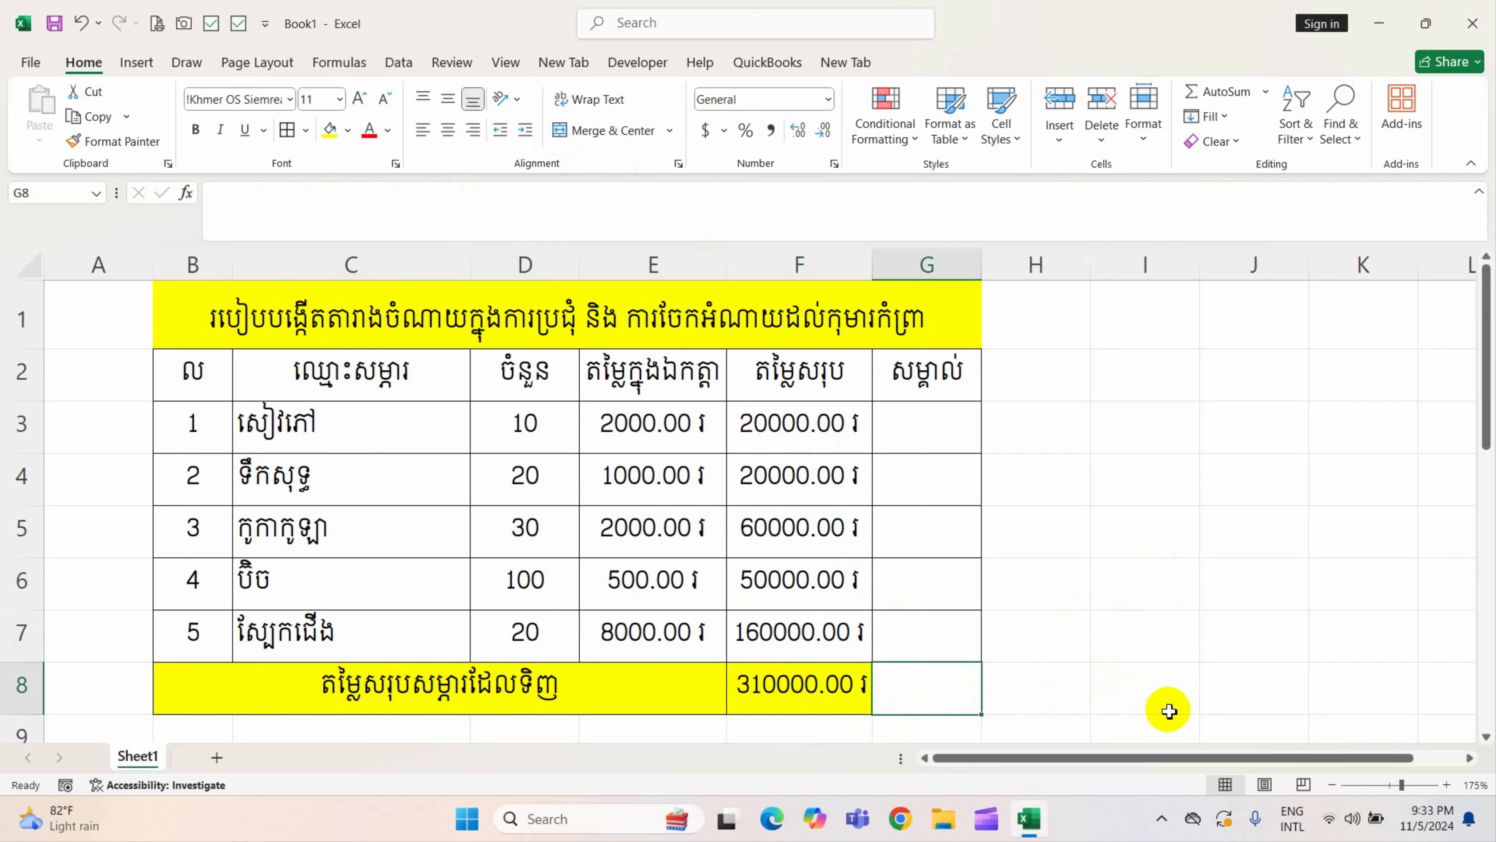